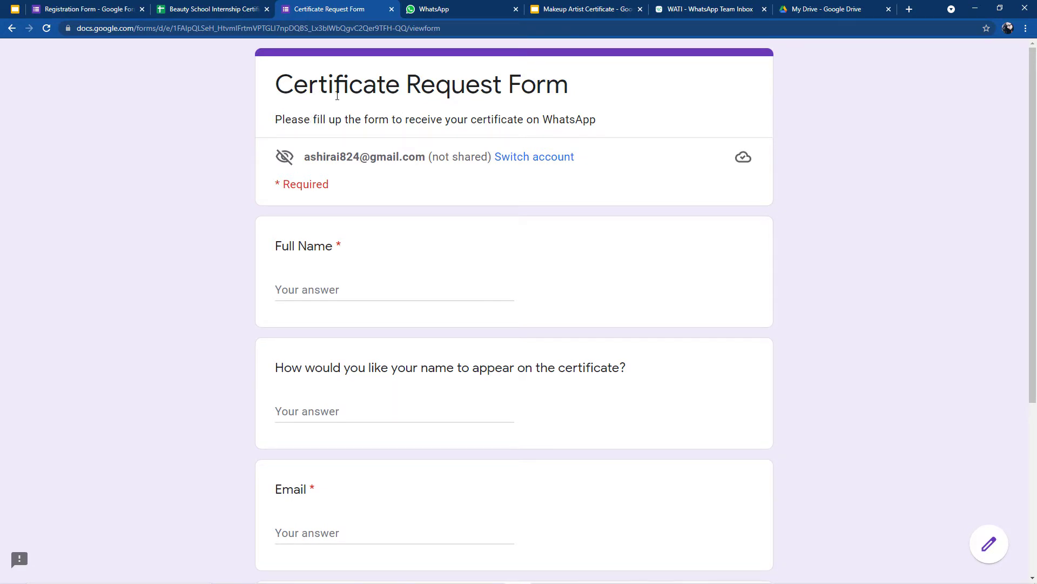
# Step: Check that the Registration Form has no responses, then open the Beauty School Internship Certificates spreadsheet
pyautogui.click(99, 9)
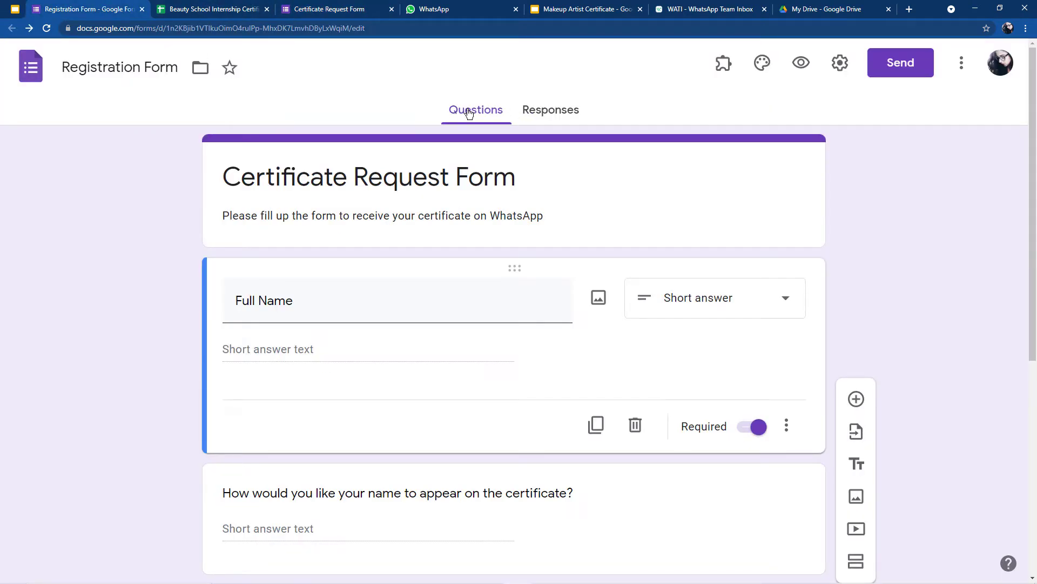
pyautogui.click(537, 110)
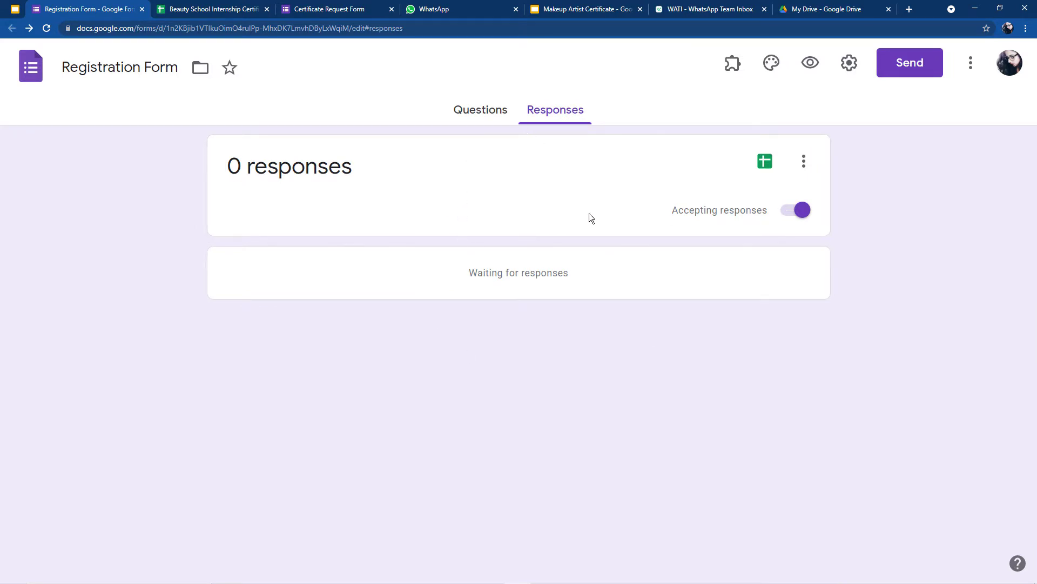
pyautogui.click(190, 6)
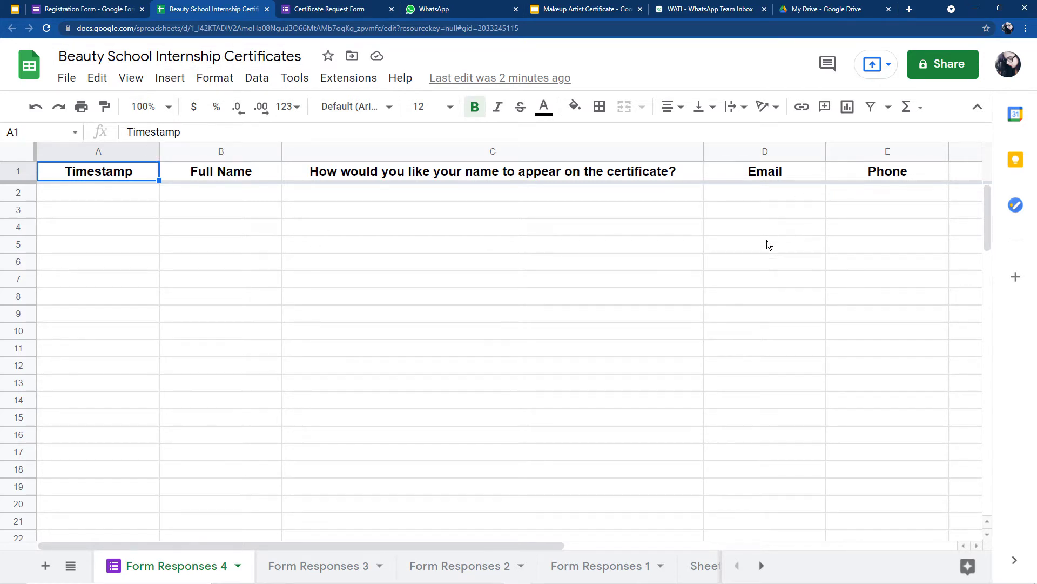
# Step: Select A2:B21 to confirm Form Responses 4 is empty, then check the forms and WhatsApp chats
pyautogui.moveTo(134, 196); pyautogui.dragTo(259, 520)
pyautogui.click(134, 6)
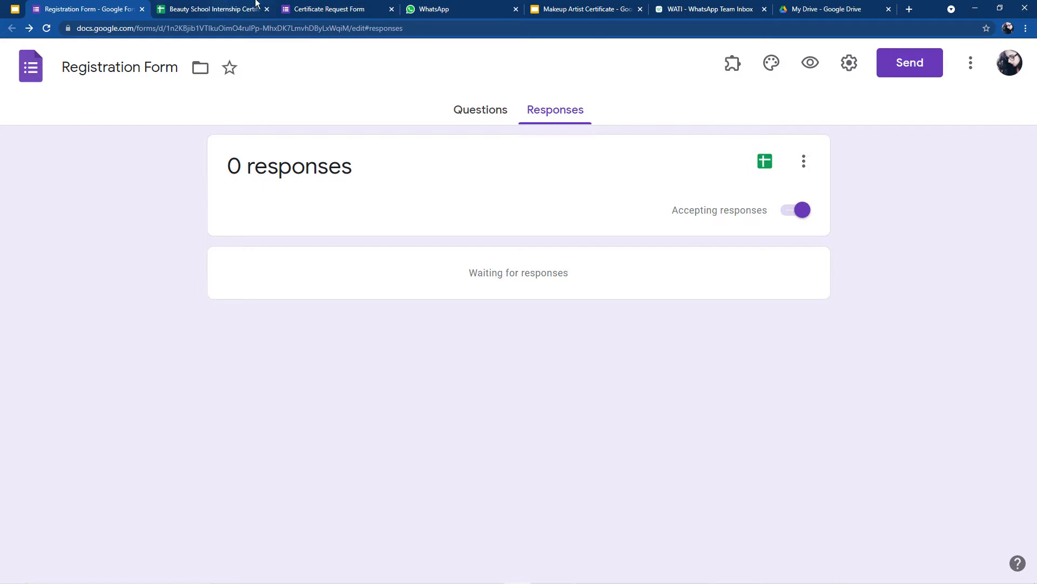
pyautogui.click(335, 7)
pyautogui.click(432, 9)
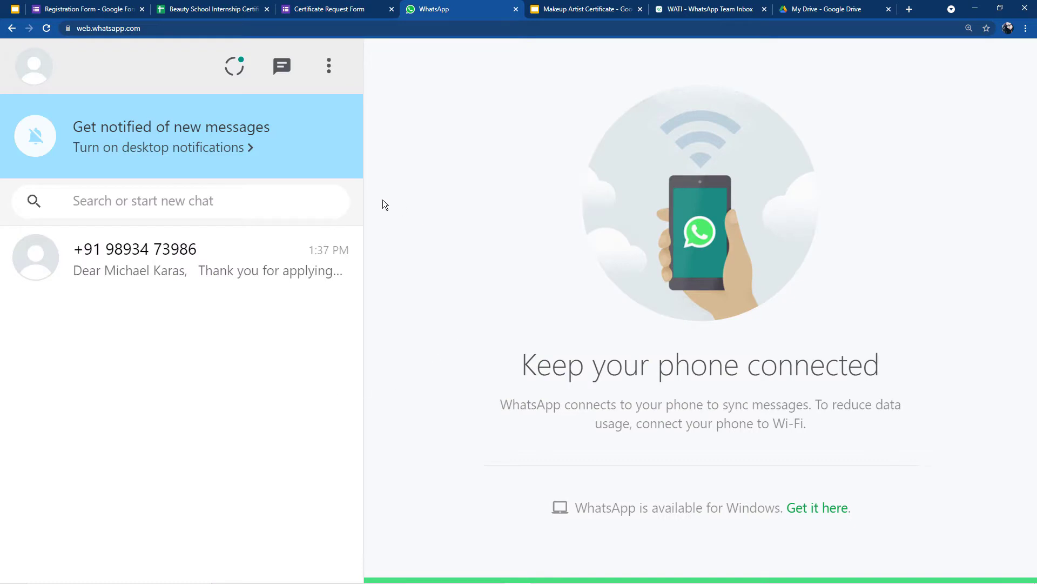
# Step: Preview the Makeup Artist Certificate slide full screen with its {{name}} and {{current_date}} placeholders
pyautogui.click(572, 6)
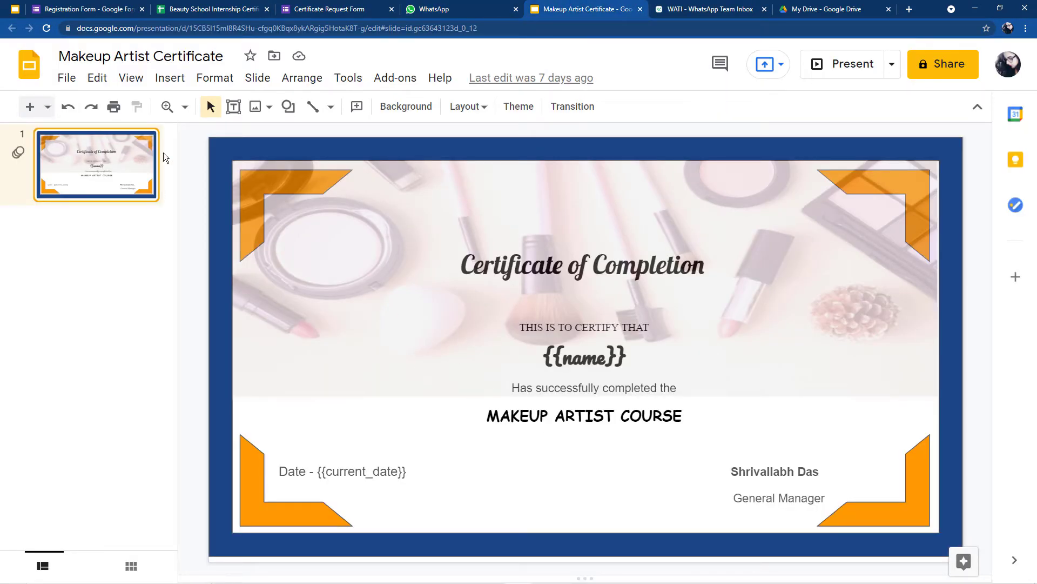
pyautogui.hotkey('ctrl', 'Return')
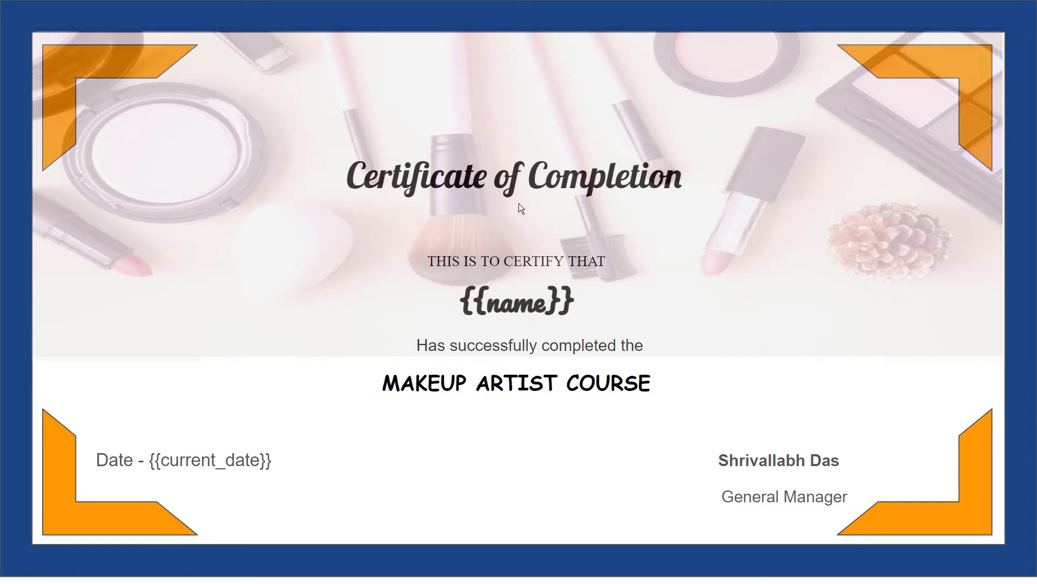
pyautogui.press('Escape')
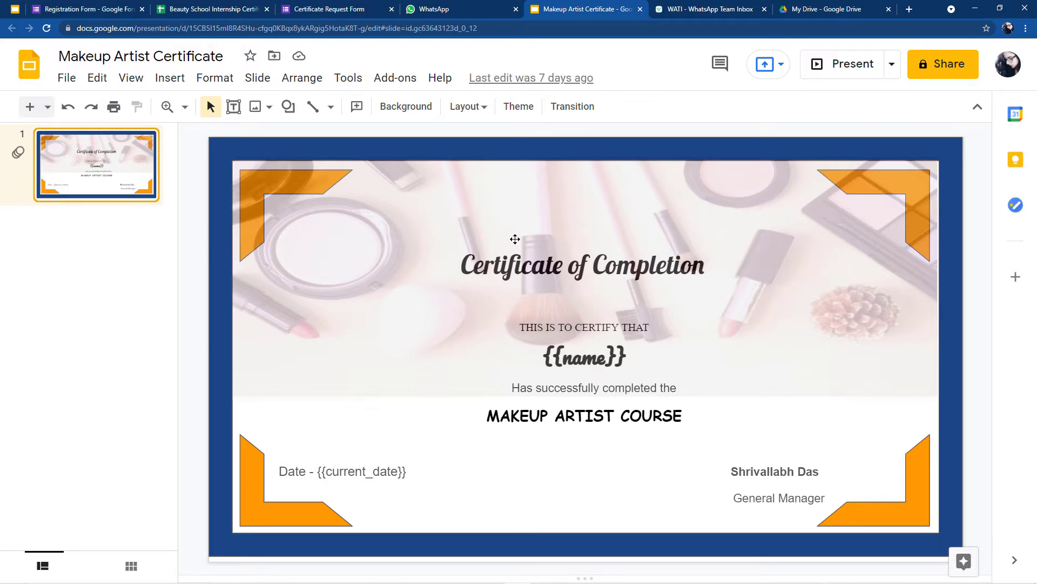
# Step: Nudge the certificate's background makeup photo slightly to the right
pyautogui.click(312, 7)
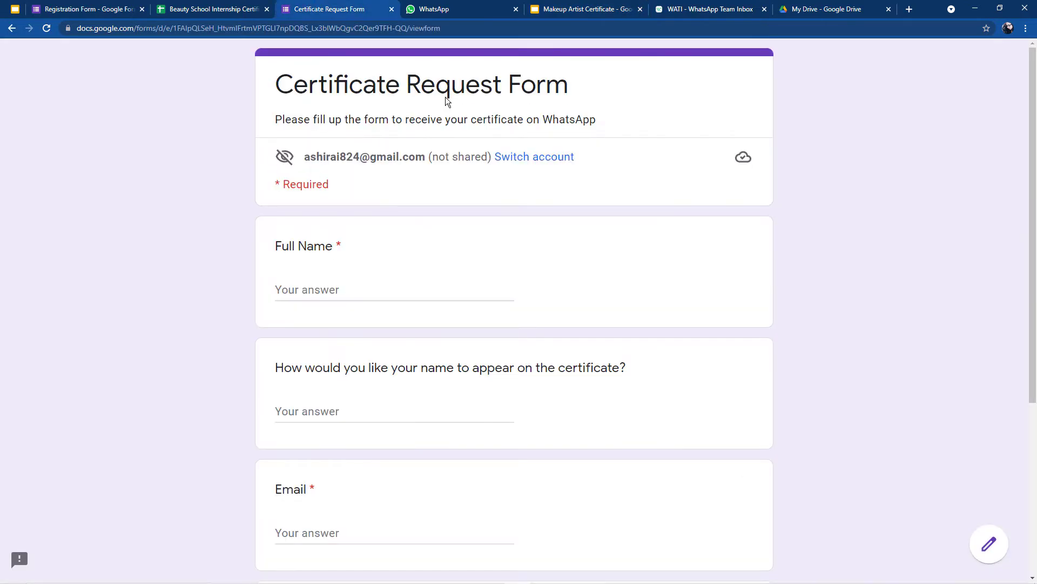
pyautogui.click(570, 8)
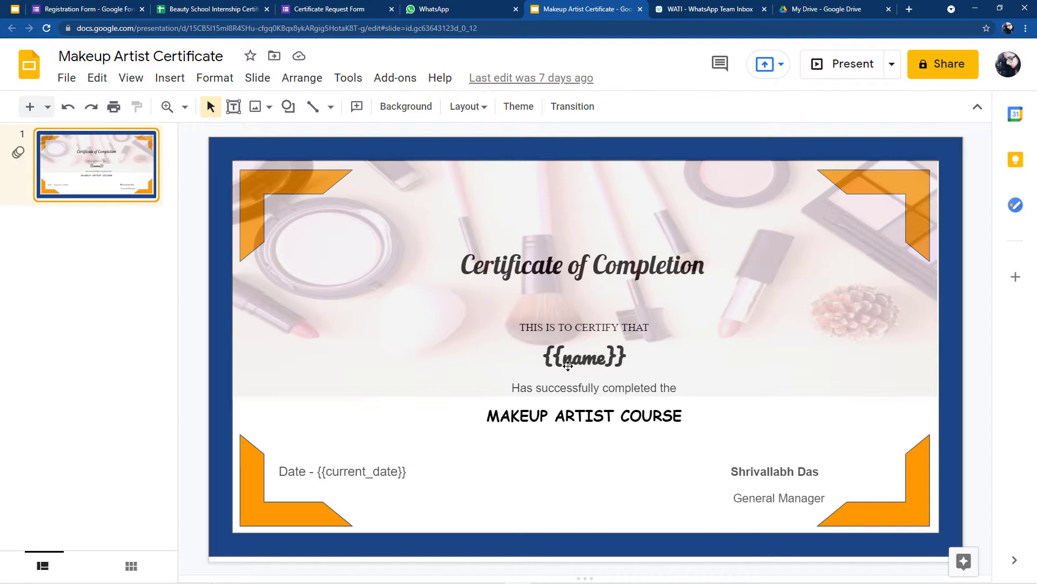
pyautogui.moveTo(568, 363); pyautogui.dragTo(627, 394)
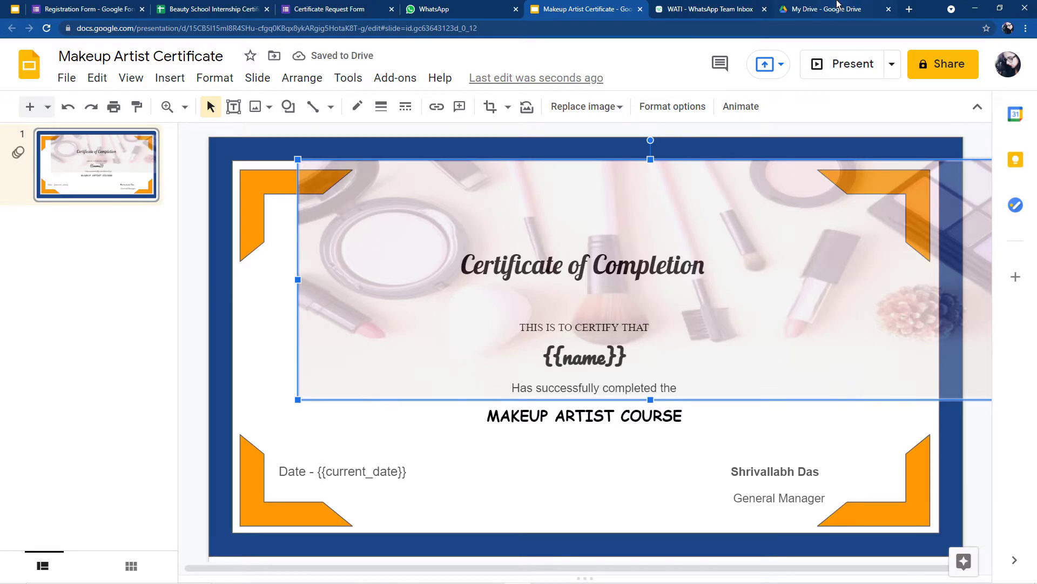
pyautogui.click(838, 6)
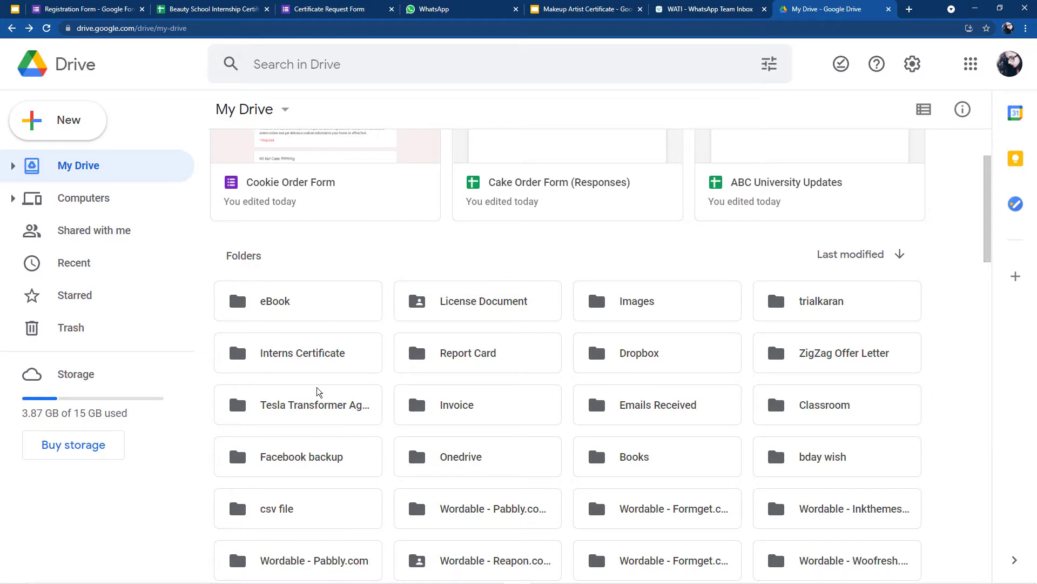
# Step: Open the Interns Certificate folder and scroll through the generated makeup certificate files
pyautogui.click(291, 362)
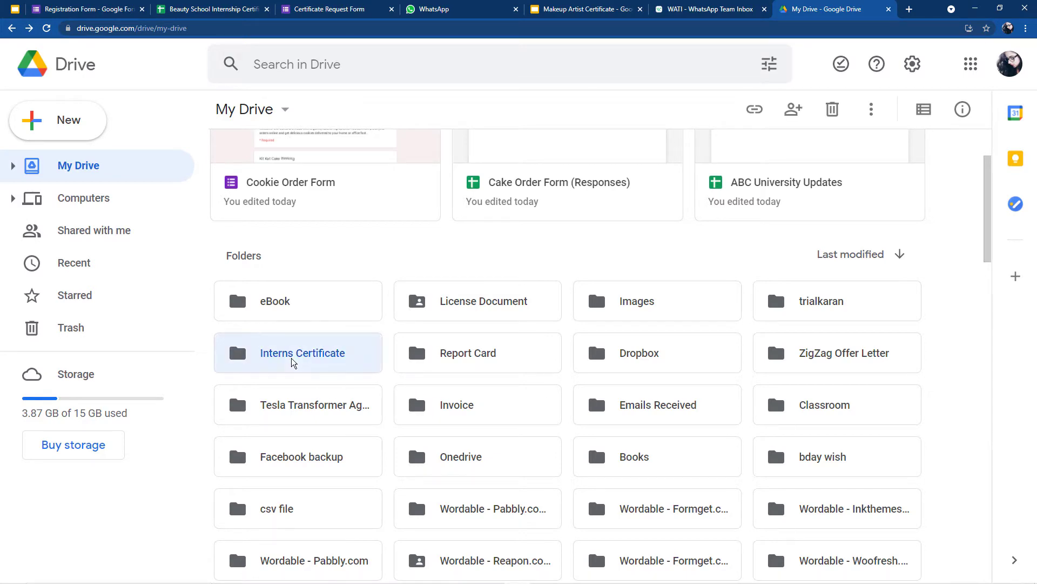
pyautogui.doubleClick(292, 362)
pyautogui.scroll(-2, 600, 346)
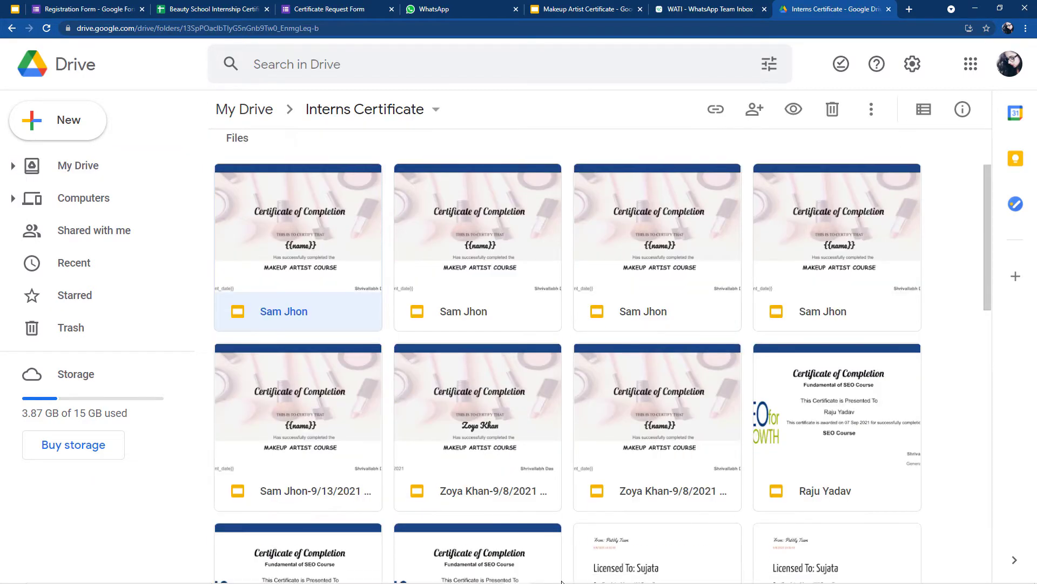
pyautogui.scroll(-5, 489, 373)
pyautogui.scroll(5, 331, 184)
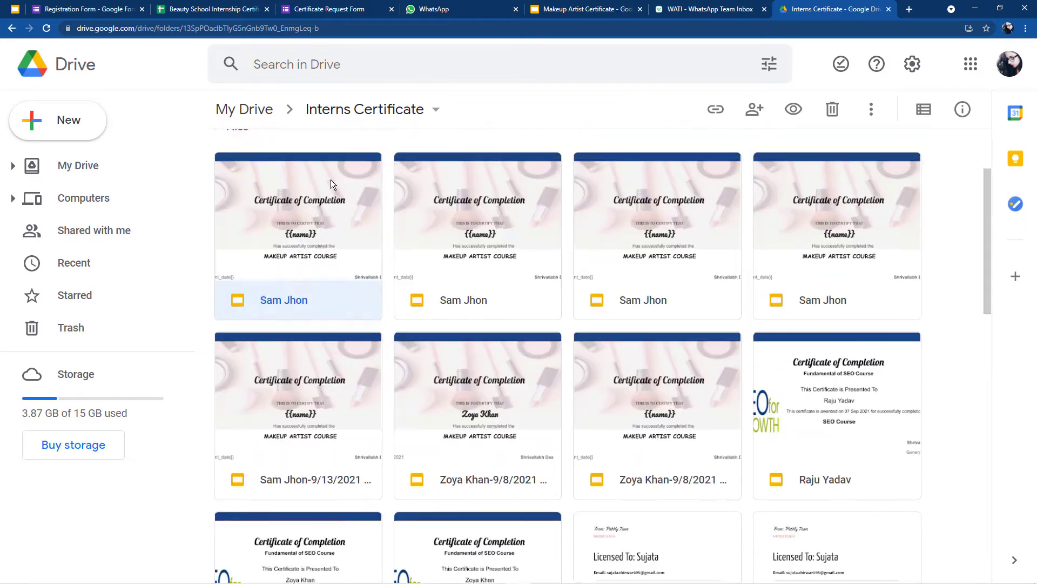
pyautogui.scroll(2, 330, 183)
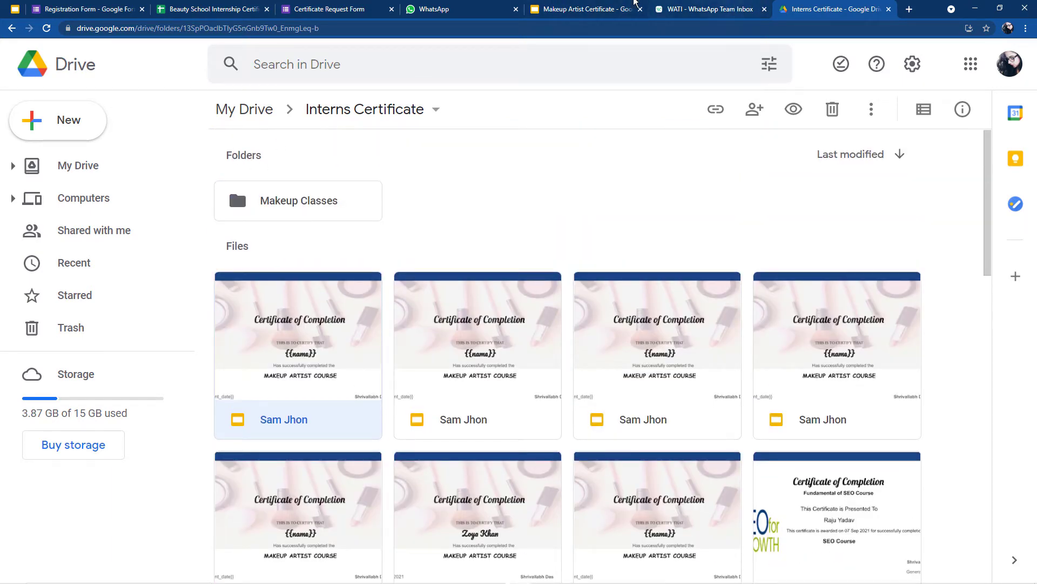
pyautogui.click(456, 6)
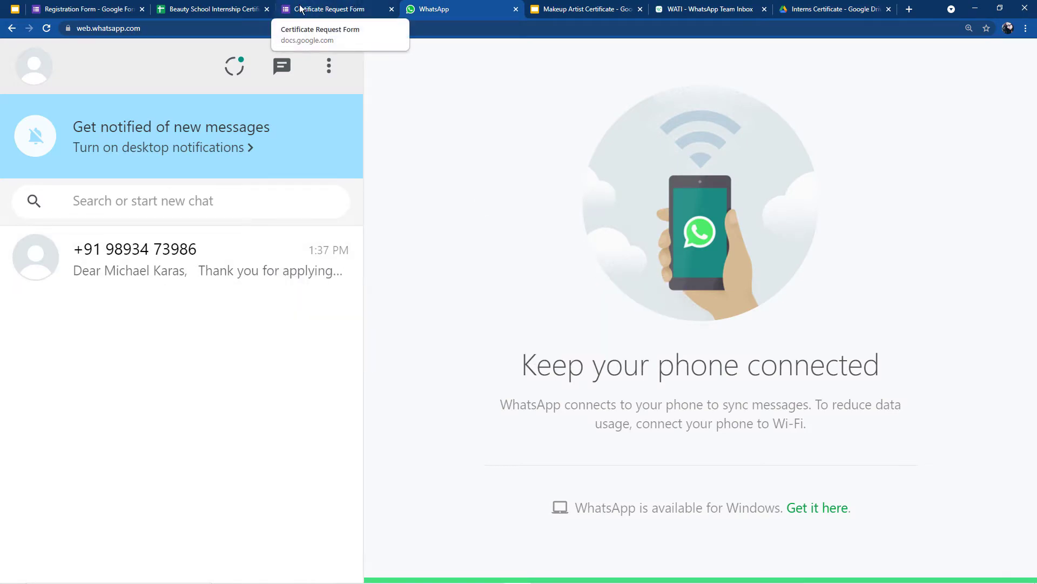
# Step: Autofill the applicant's full name and email in the Certificate Request Form
pyautogui.click(321, 7)
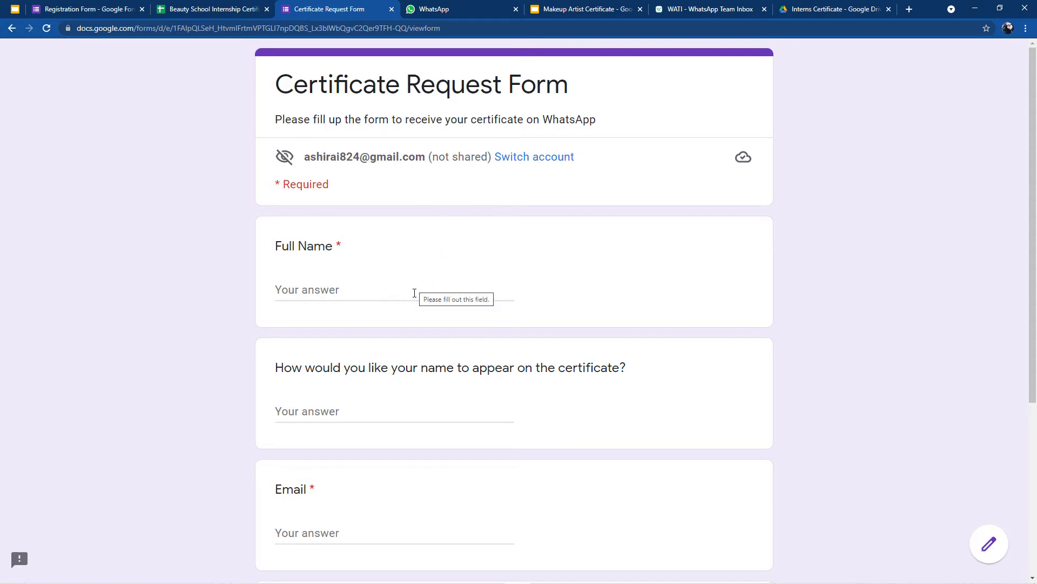
pyautogui.click(456, 7)
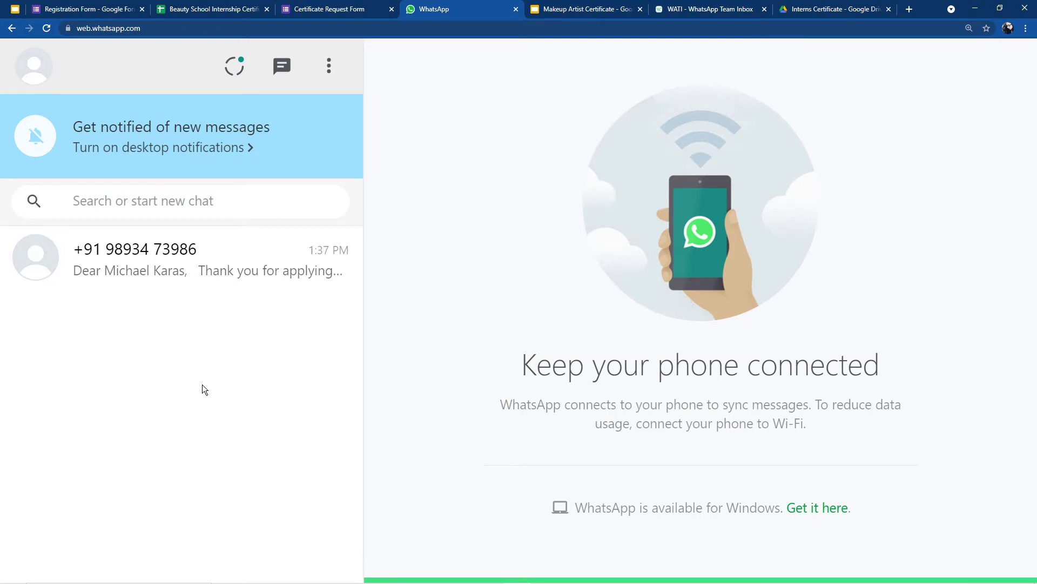
pyautogui.click(312, 7)
pyautogui.click(343, 286)
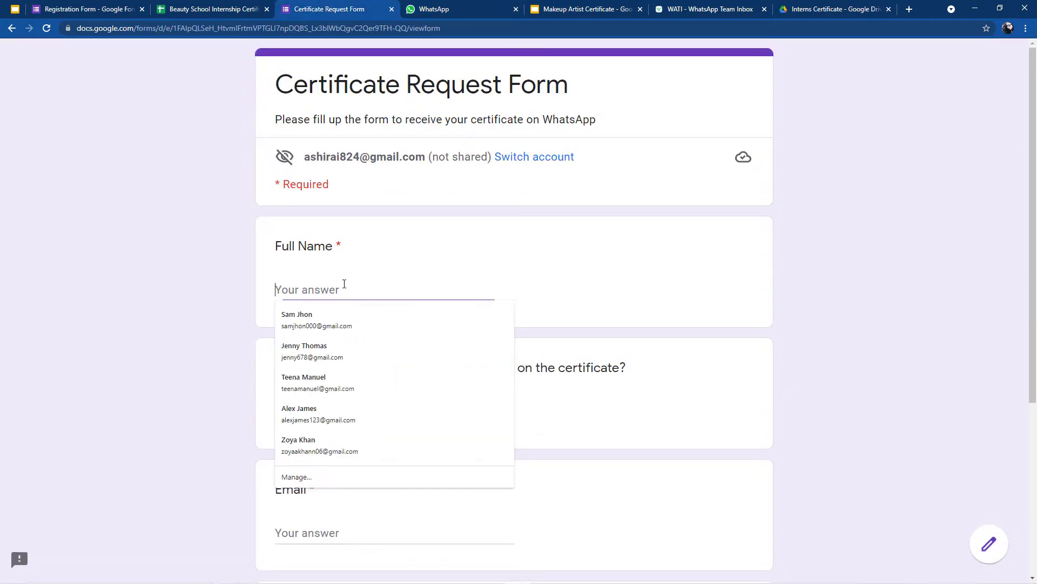
pyautogui.click(329, 314)
pyautogui.scroll(-2, 302, 465)
pyautogui.scroll(-3, 294, 482)
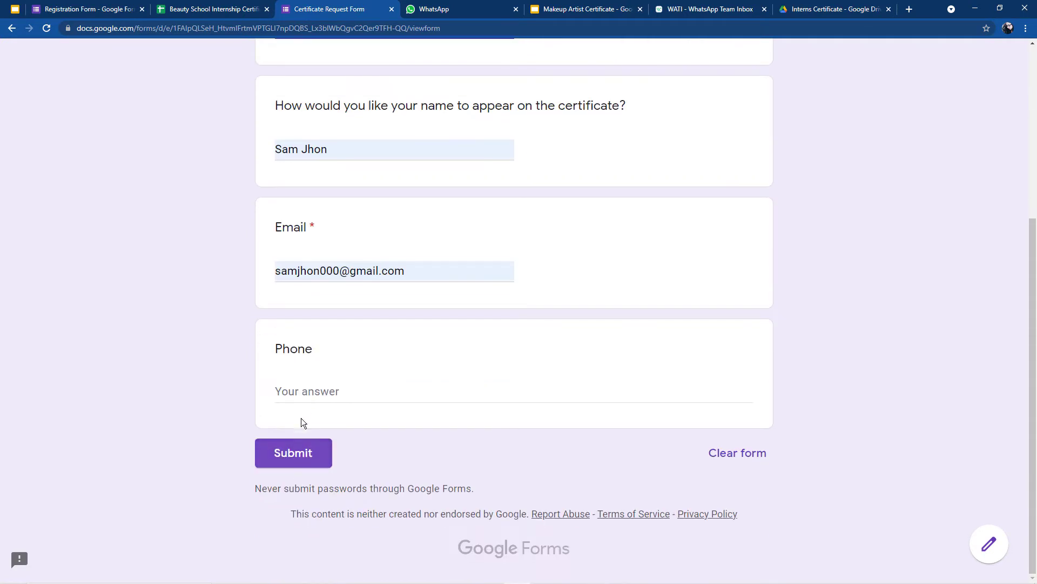
# Step: Enter the applicant's phone number and submit the certificate request
pyautogui.click(312, 390)
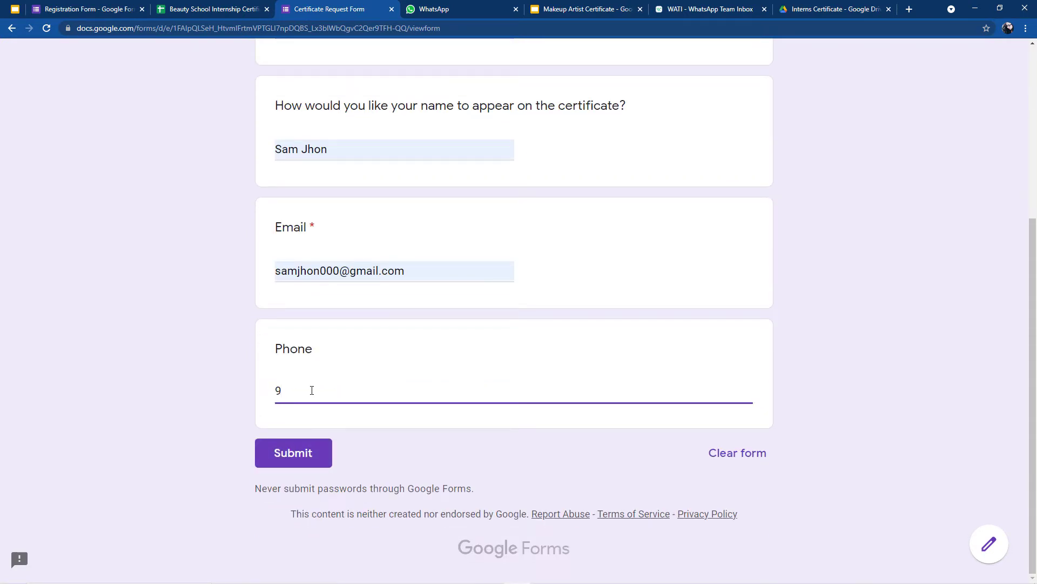
pyautogui.scroll(5, 332, 382)
pyautogui.scroll(-4, 303, 432)
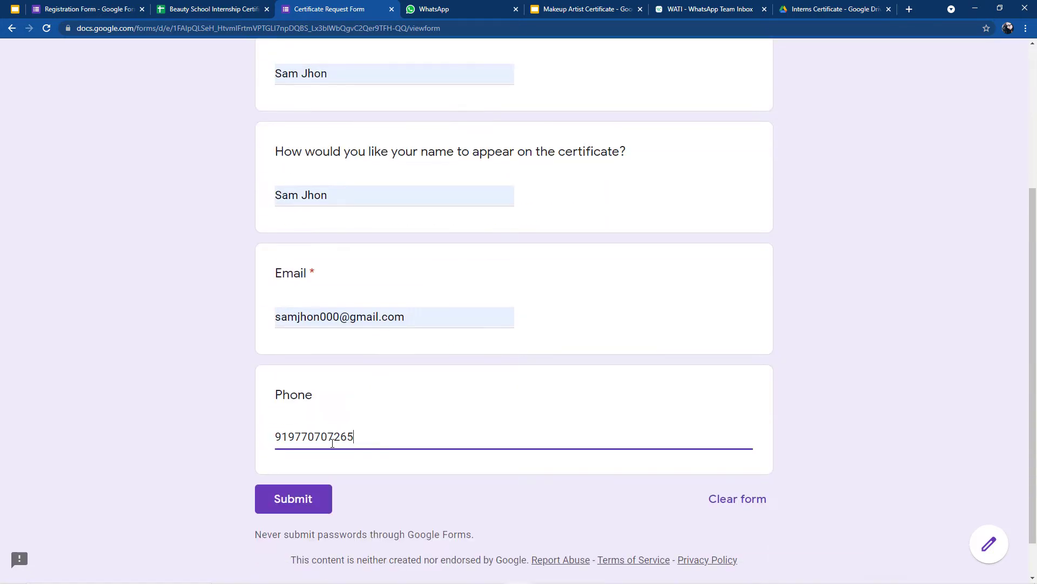
pyautogui.click(296, 508)
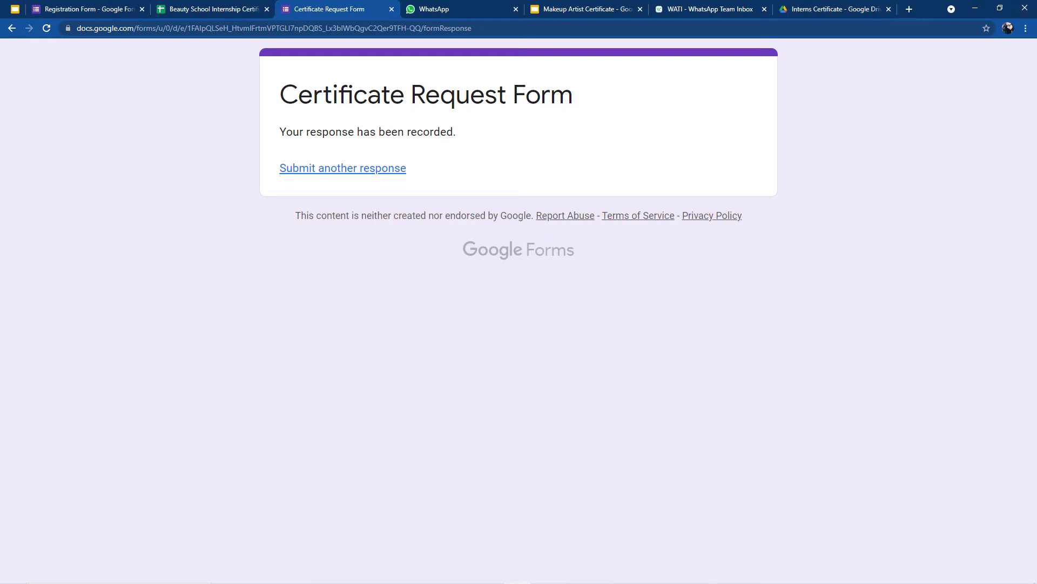
# Step: Select the new response in row 2 of Form Responses 4, from Timestamp through Phone
pyautogui.click(97, 5)
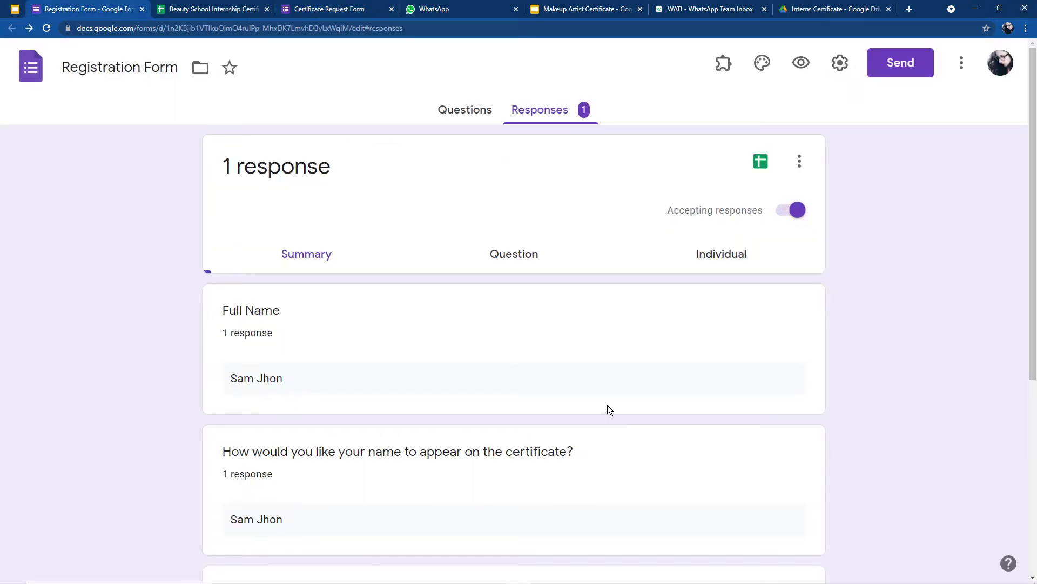
pyautogui.click(209, 7)
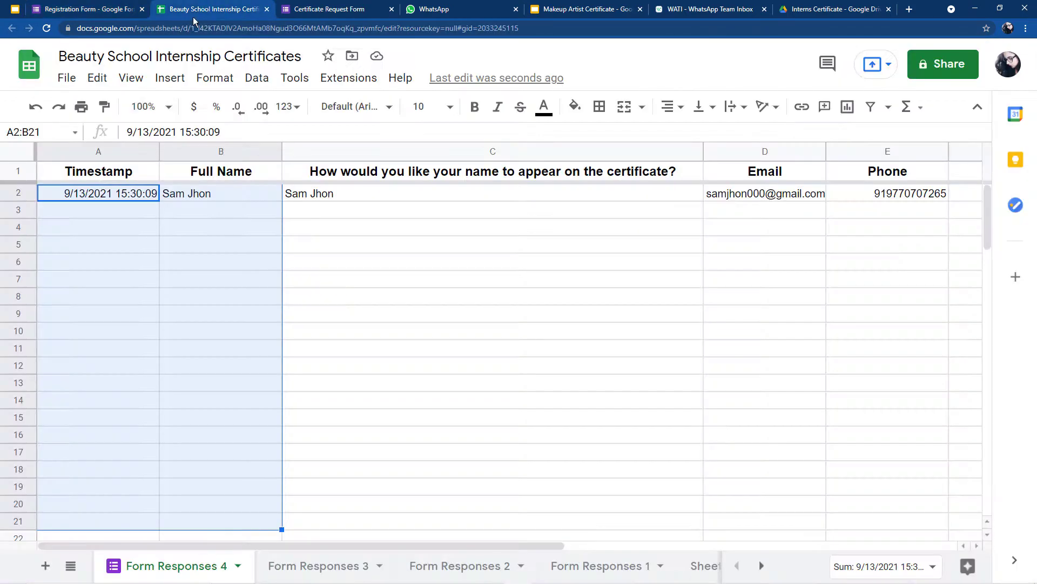
pyautogui.click(106, 194)
pyautogui.keyDown('shift'); pyautogui.click(352, 193); pyautogui.keyUp('shift')
pyautogui.moveTo(352, 194); pyautogui.dragTo(894, 196)
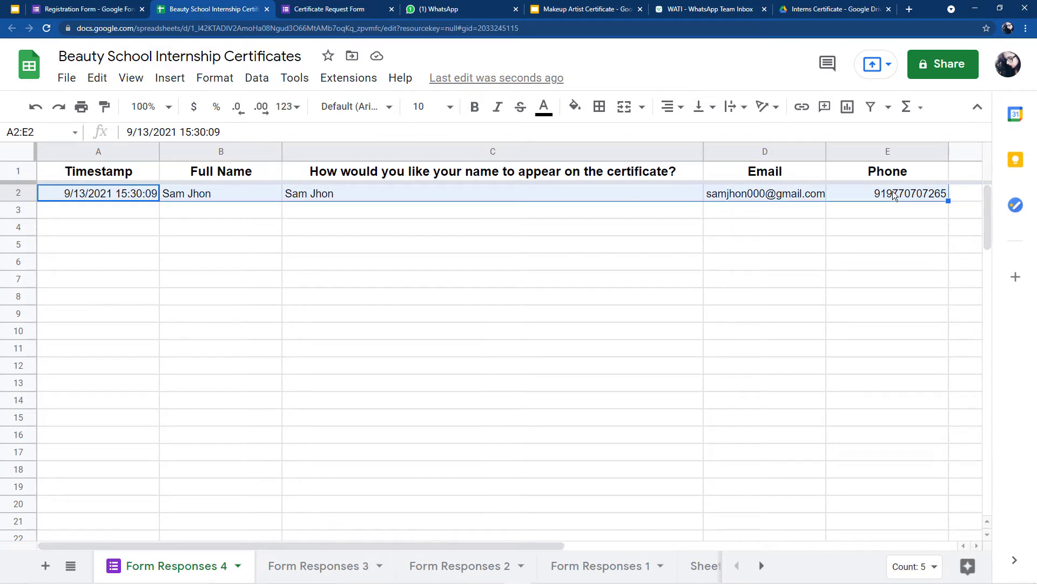
# Step: Undo the stray 'e' typed into the timestamp cell and widen the Email column
pyautogui.write('e')
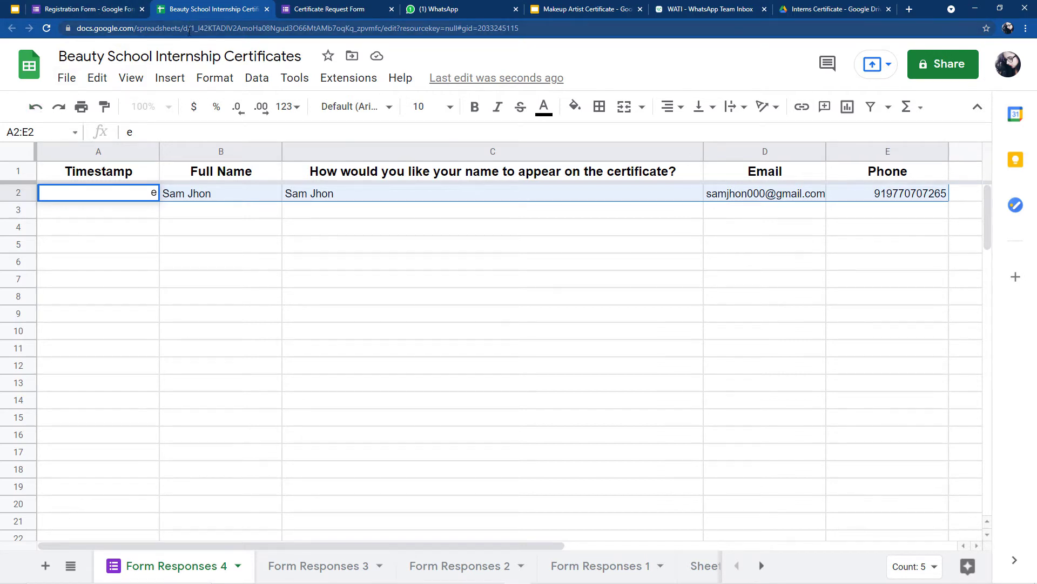
pyautogui.hotkey('ctrl', 'z')
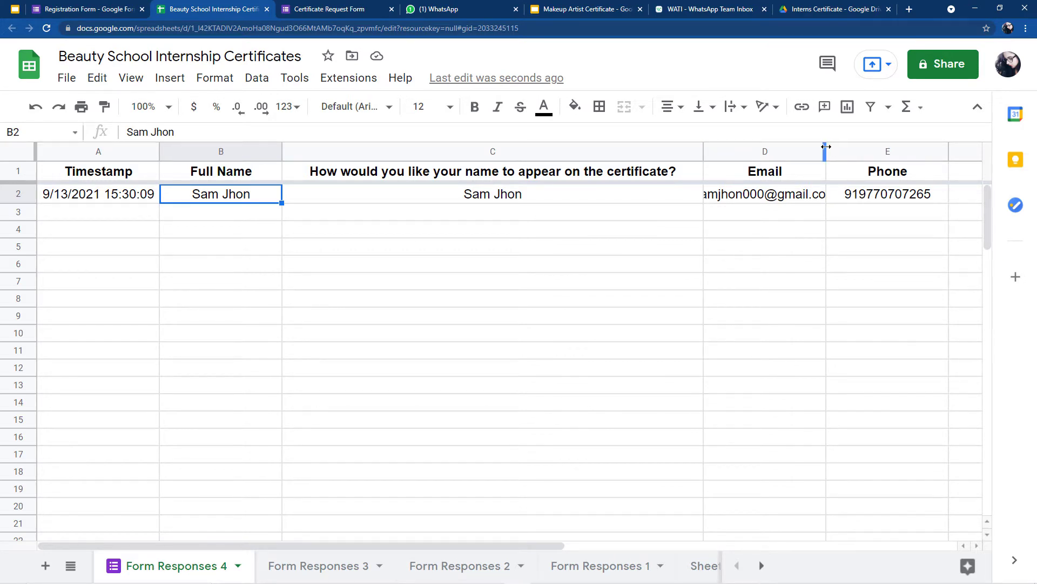
pyautogui.moveTo(826, 146); pyautogui.dragTo(845, 145)
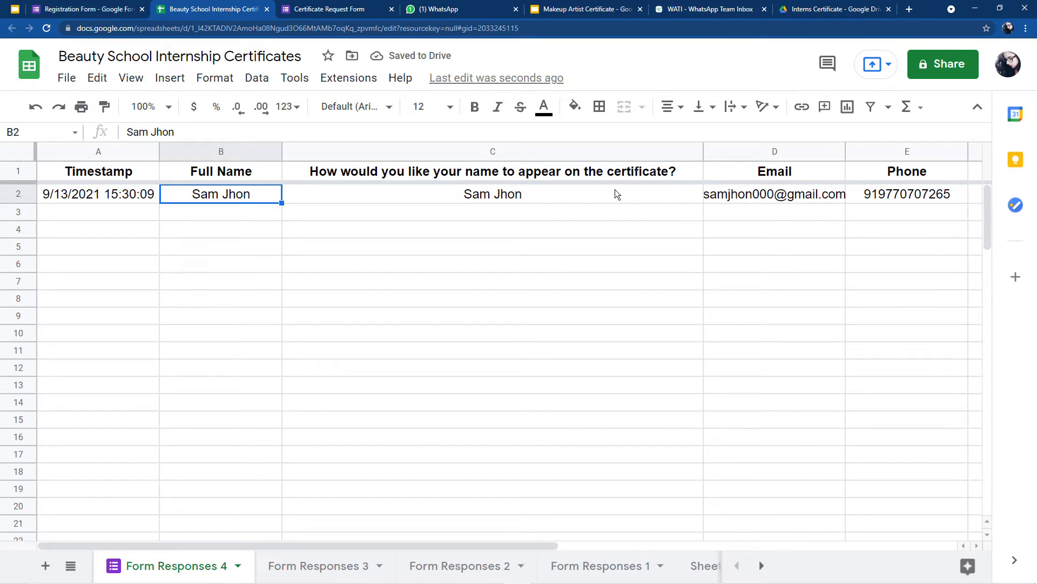
pyautogui.click(465, 9)
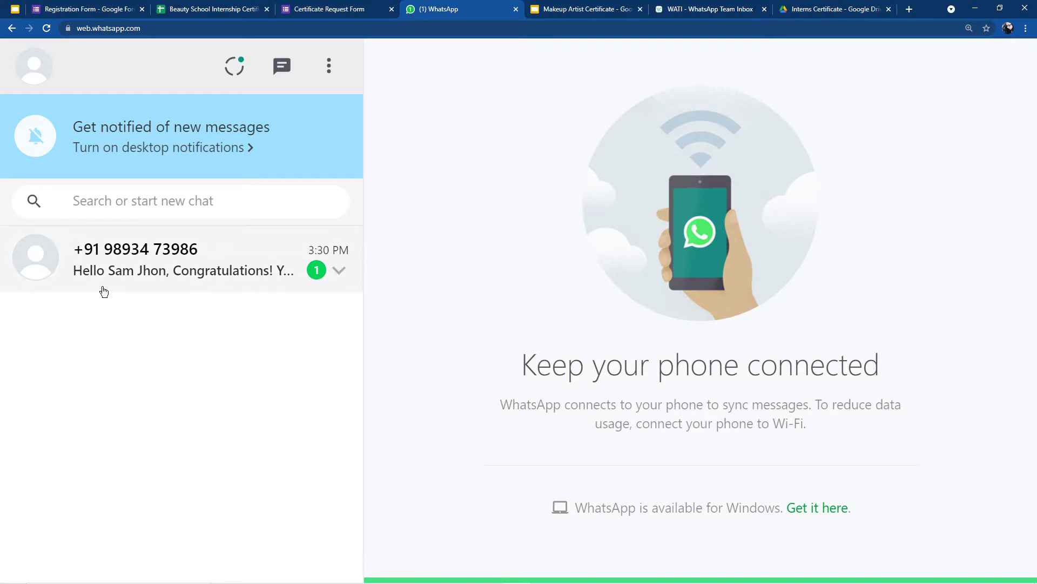
# Step: Open the WhatsApp chat and follow the congratulations message's link to download the certificate PDF
pyautogui.click(110, 270)
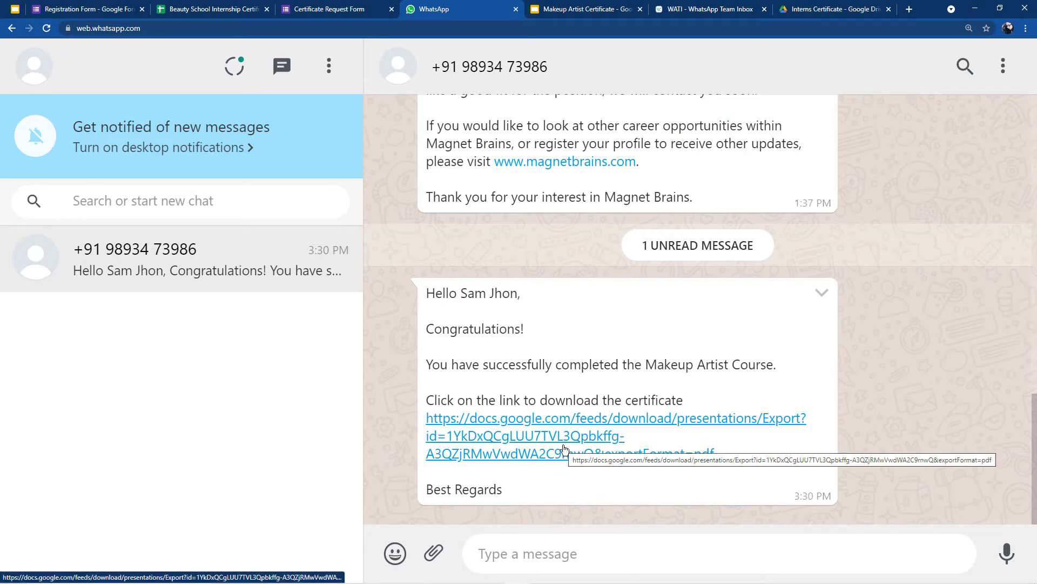
pyautogui.click(540, 435)
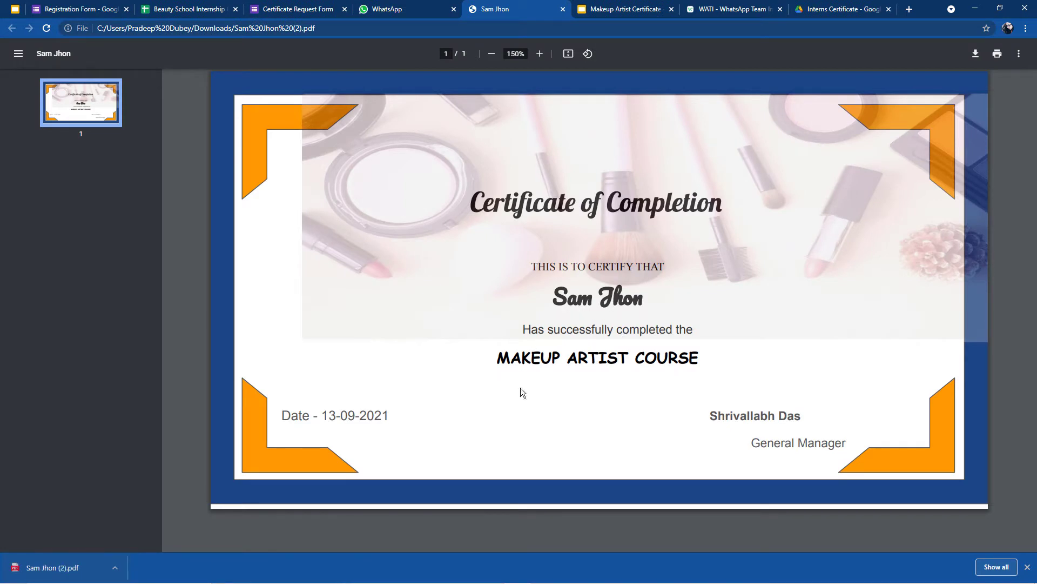
# Step: Highlight the certificate's 13-09-2021 date to verify it, then clear the highlight
pyautogui.moveTo(322, 417); pyautogui.dragTo(497, 417)
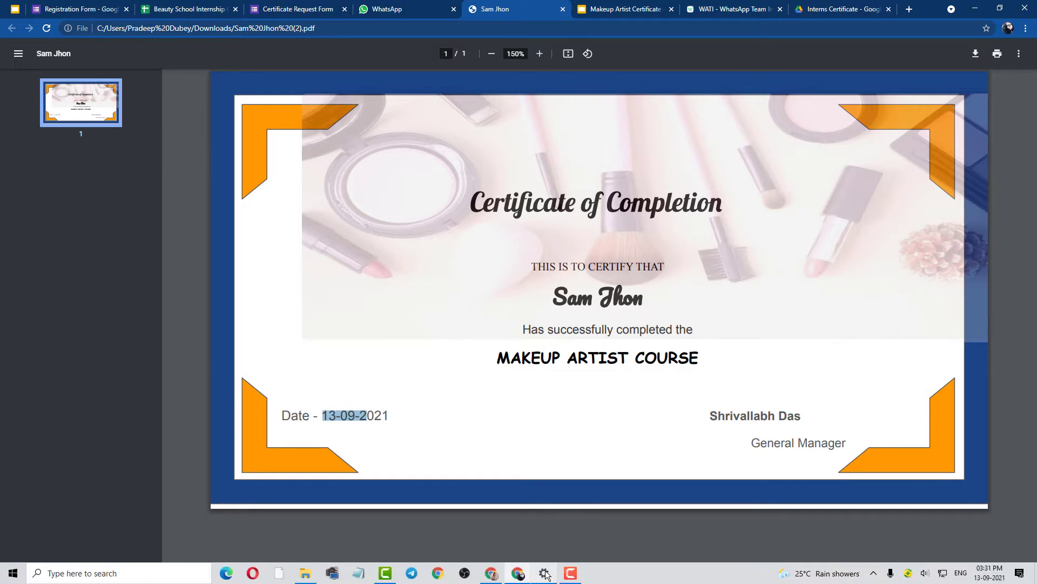
pyautogui.click(529, 536)
pyautogui.click(843, 7)
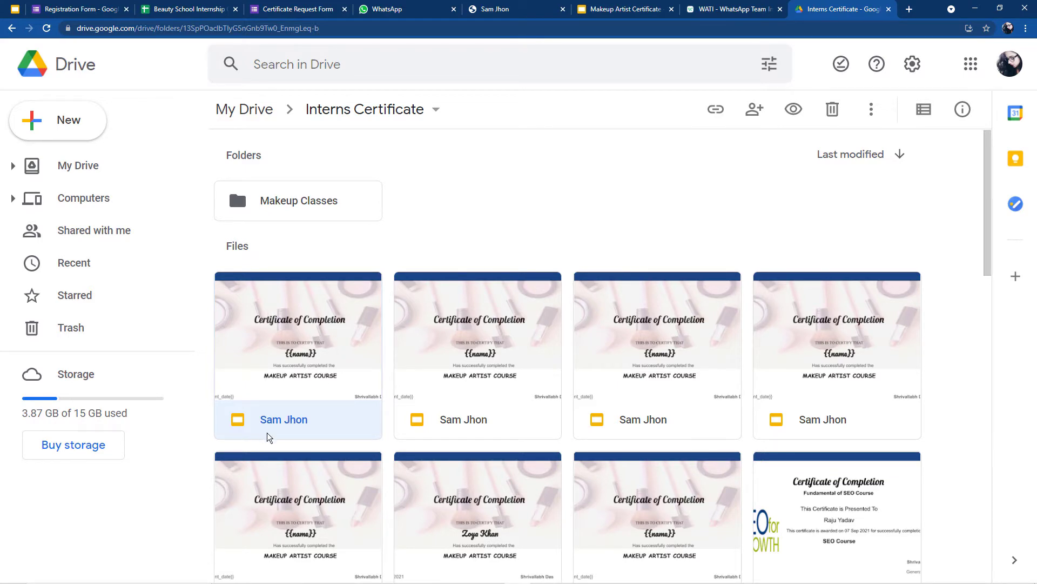
# Step: Start another blank response on the Certificate Request Form after rechecking the WhatsApp chat
pyautogui.click(381, 8)
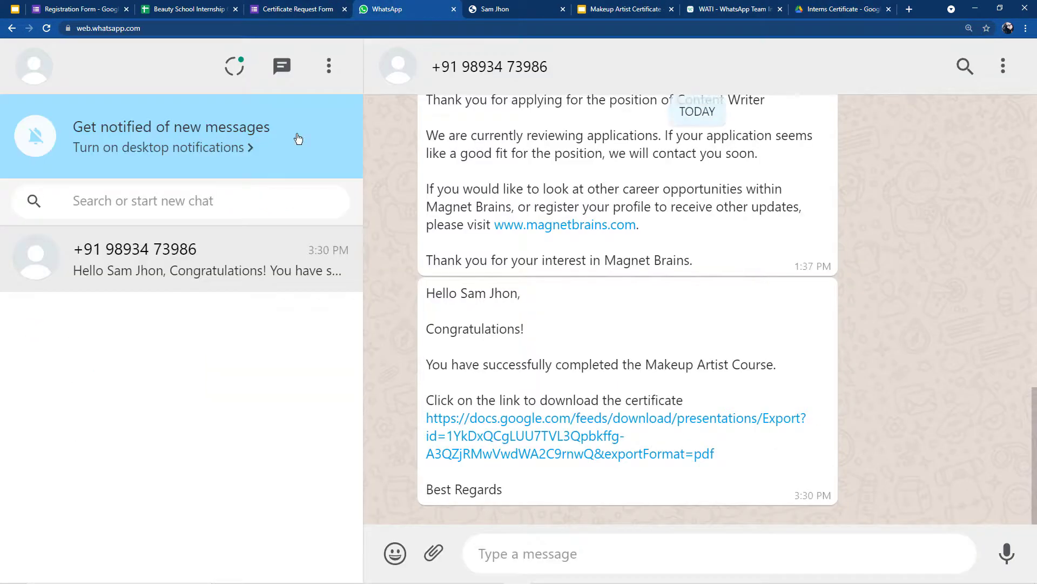
pyautogui.click(311, 9)
pyautogui.click(333, 172)
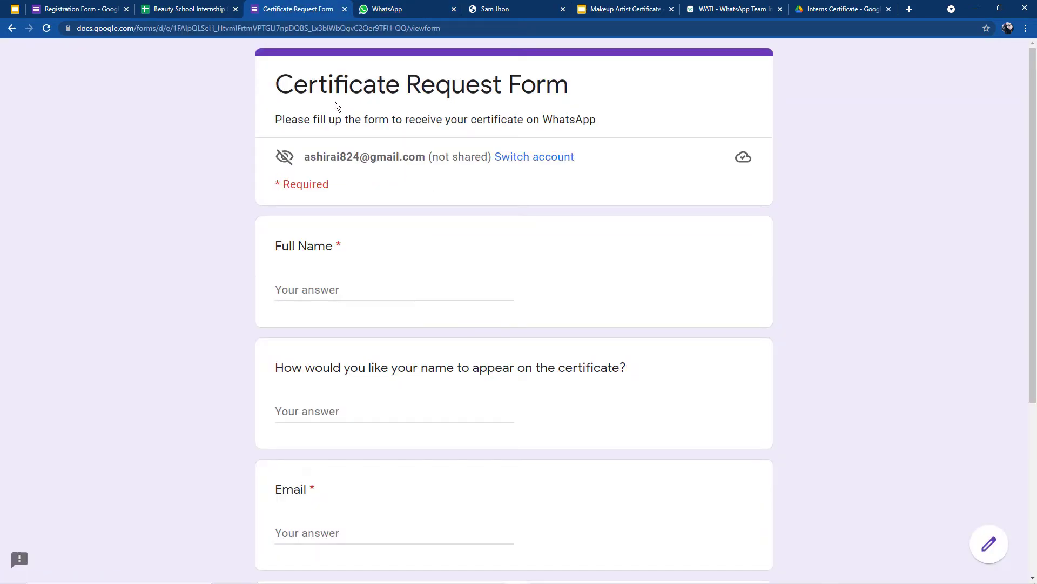
pyautogui.scroll(-2, 394, 342)
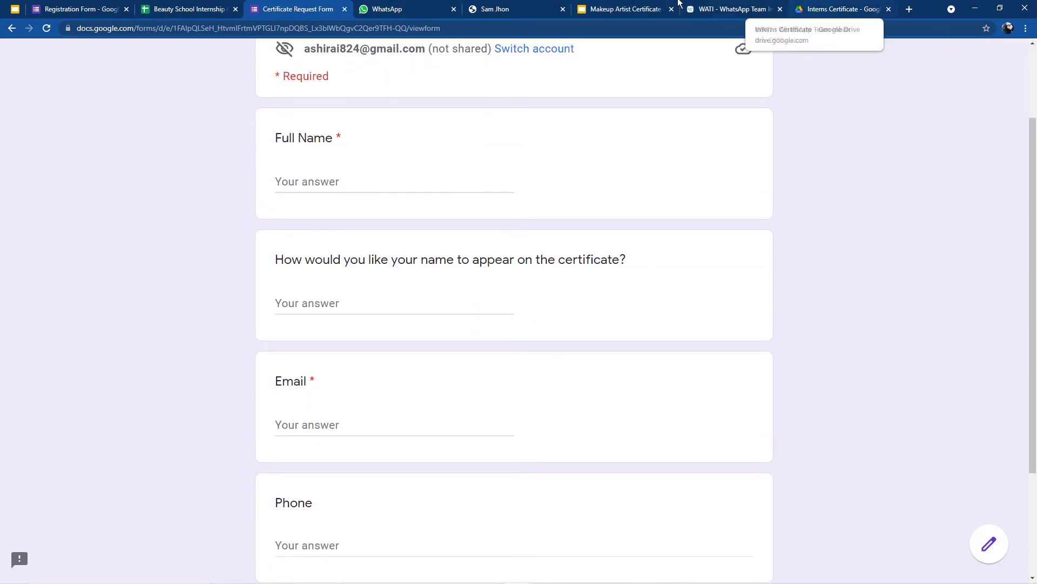
pyautogui.click(388, 6)
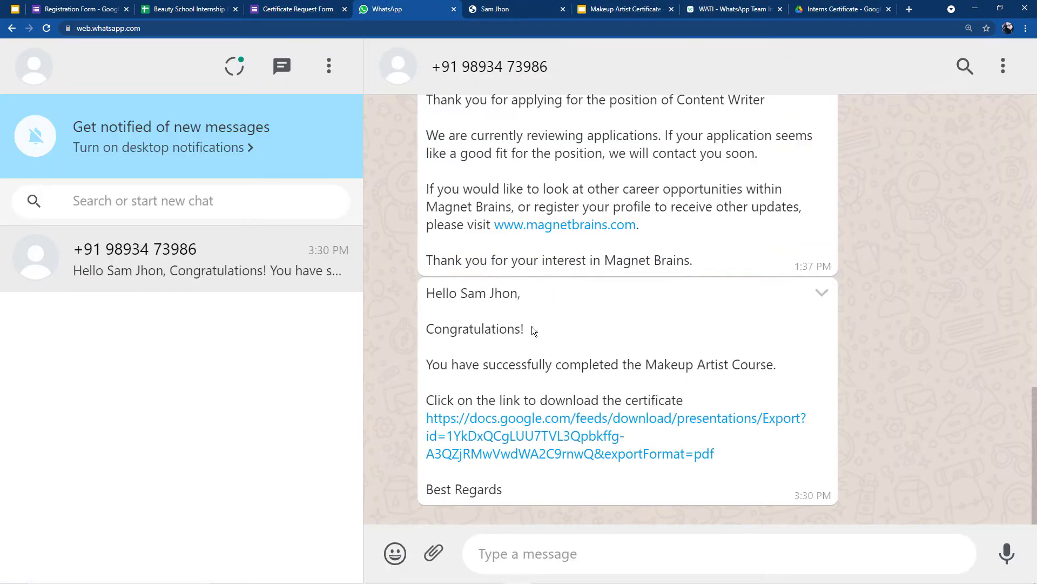
pyautogui.click(306, 11)
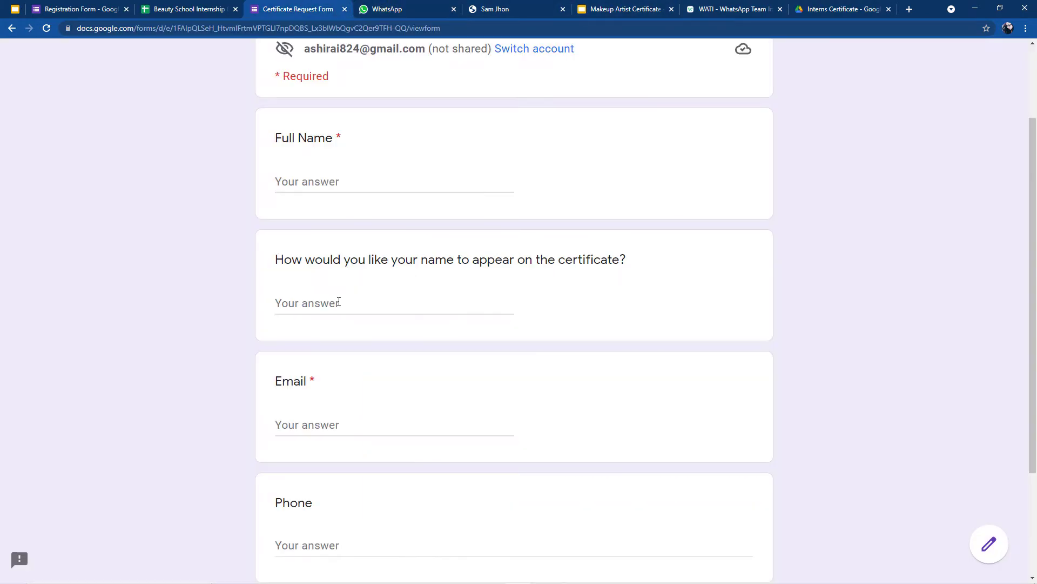
pyautogui.scroll(2, 352, 319)
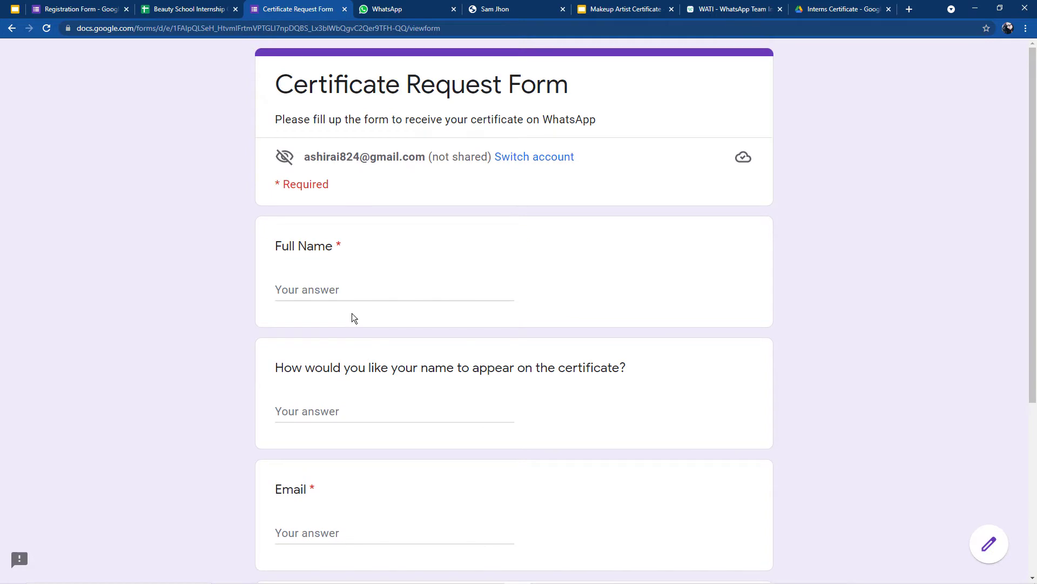
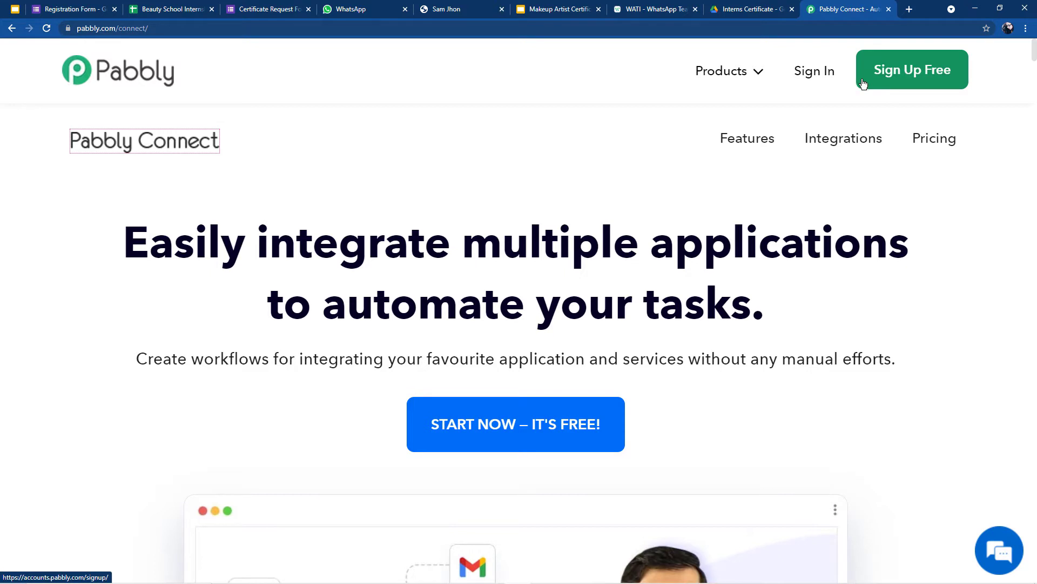
# Step: Sign in to Pabbly, open Pabbly Connect from All Apps, and start a new workflow
pyautogui.click(818, 75)
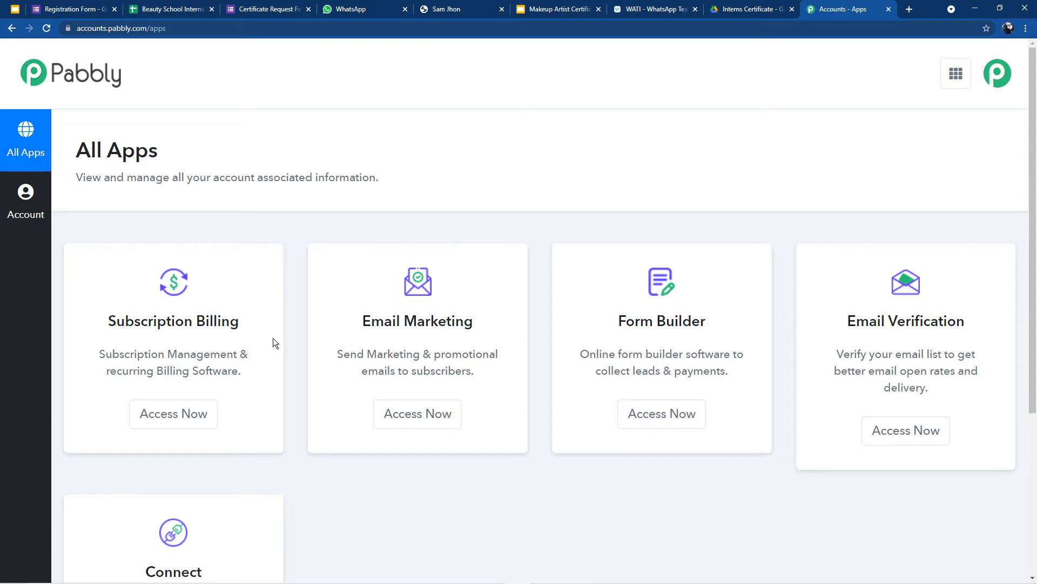
pyautogui.scroll(-4, 353, 271)
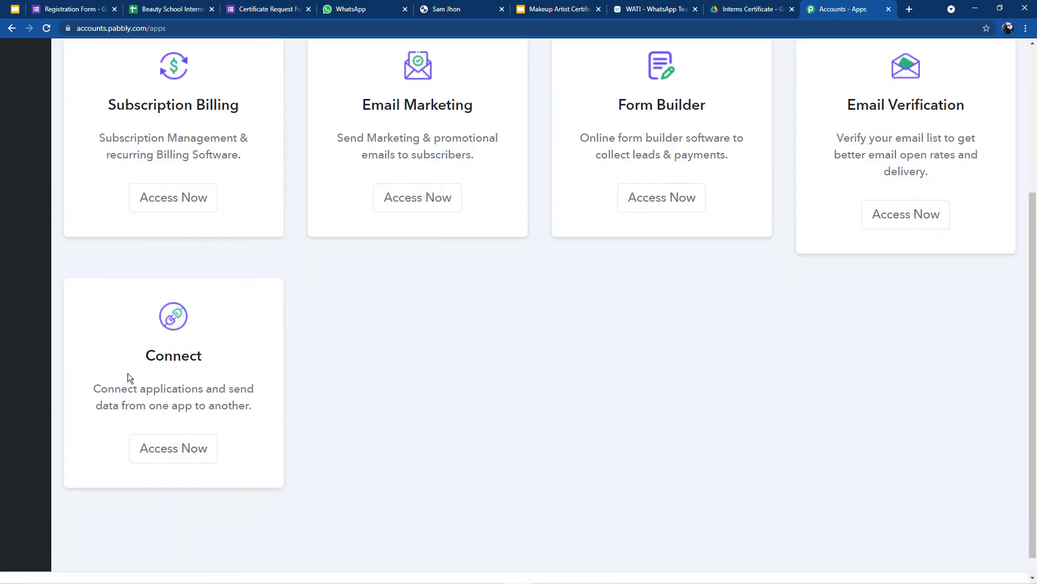
pyautogui.click(167, 445)
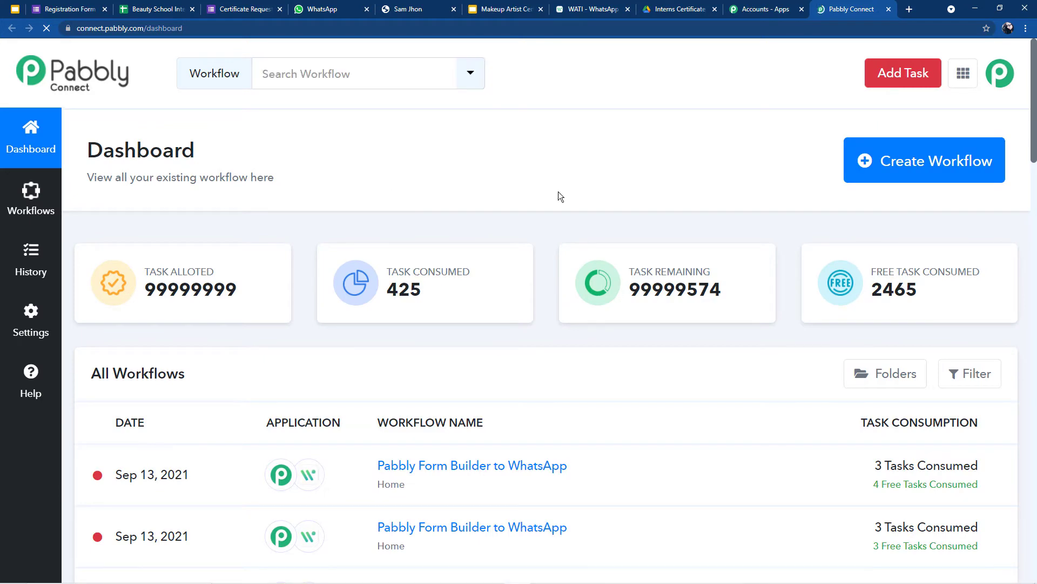
pyautogui.click(906, 163)
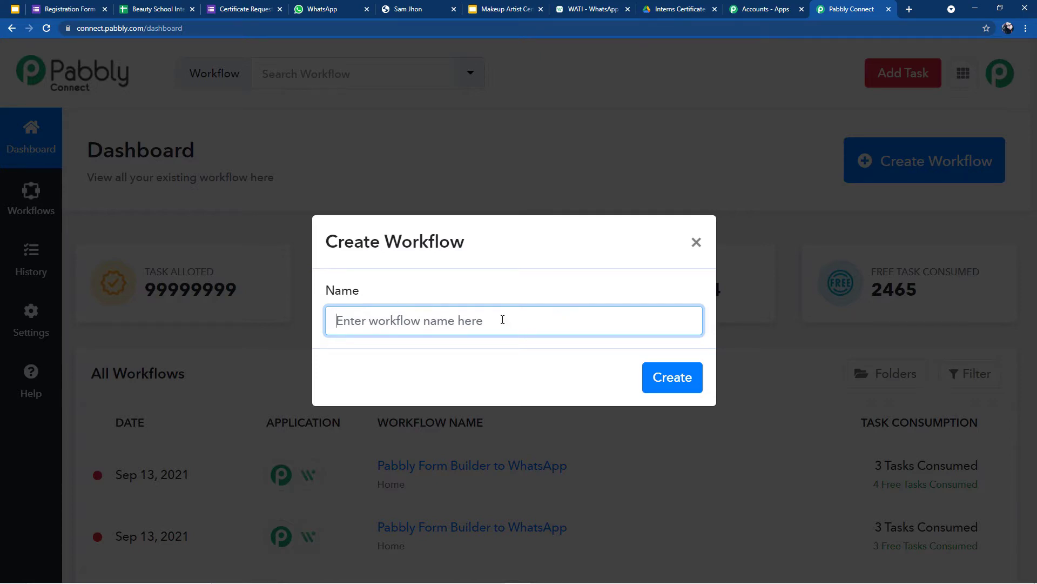
# Step: Name the workflow 'Beauty School Internship Certificates' and create it
pyautogui.write('Beauty ')
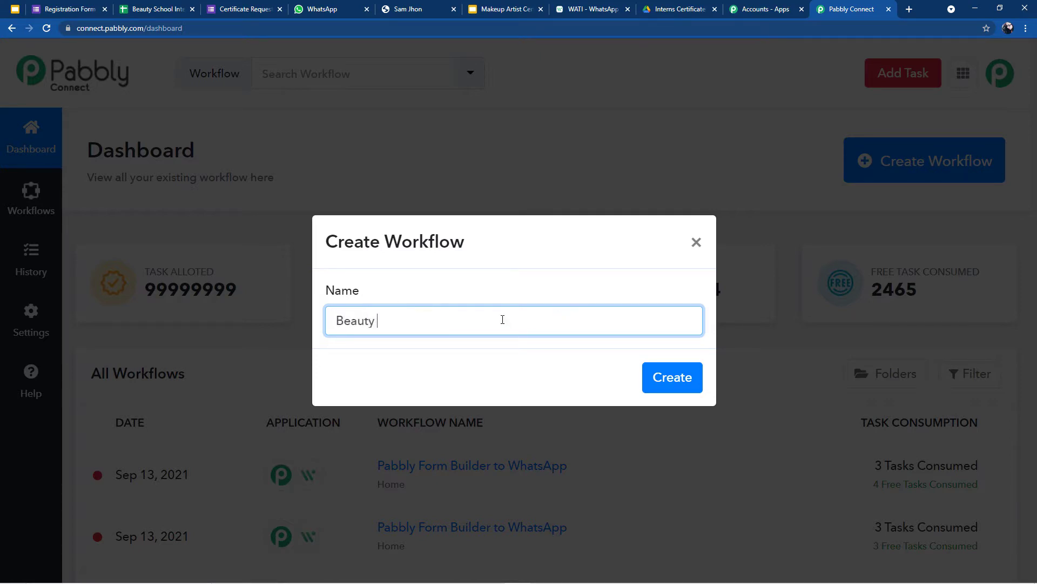
pyautogui.write('School Internsh')
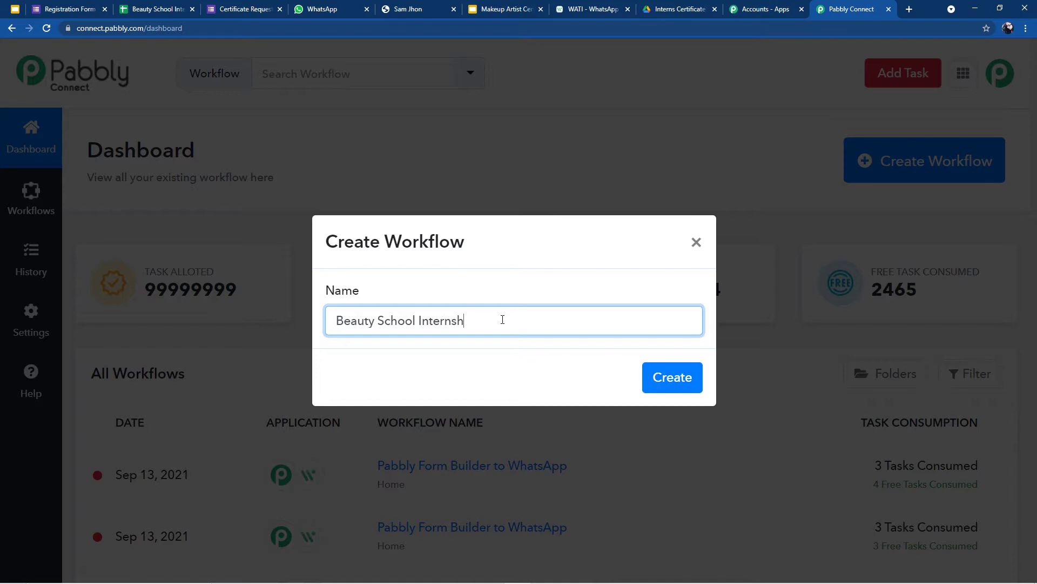
pyautogui.write('ip Certifiv')
pyautogui.press('BackSpace')
pyautogui.write('cates')
pyautogui.click(693, 383)
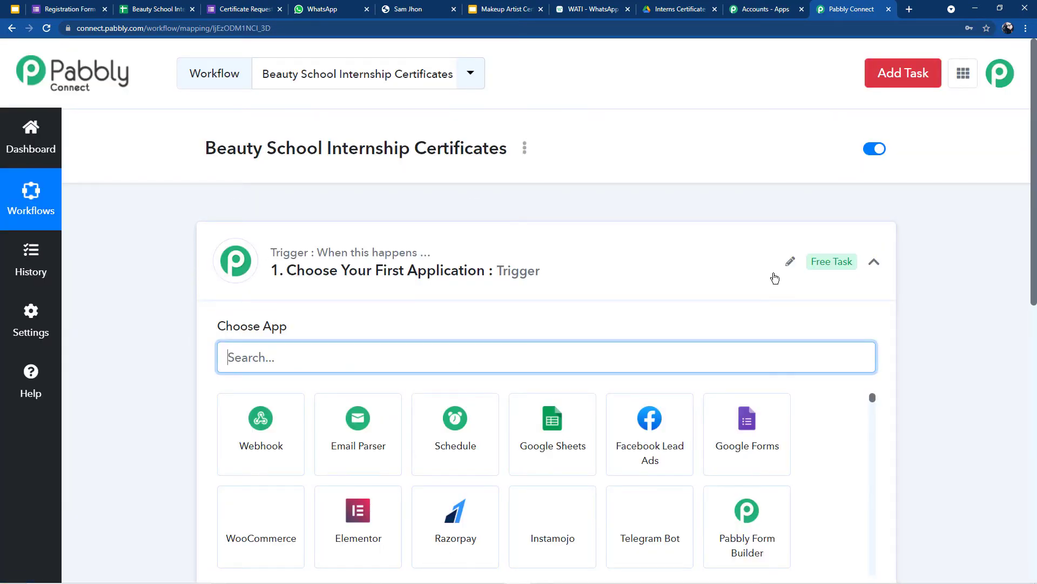
# Step: Set the trigger to Google Forms, event New Response in Spreadsheet, then view the response sheet
pyautogui.click(872, 262)
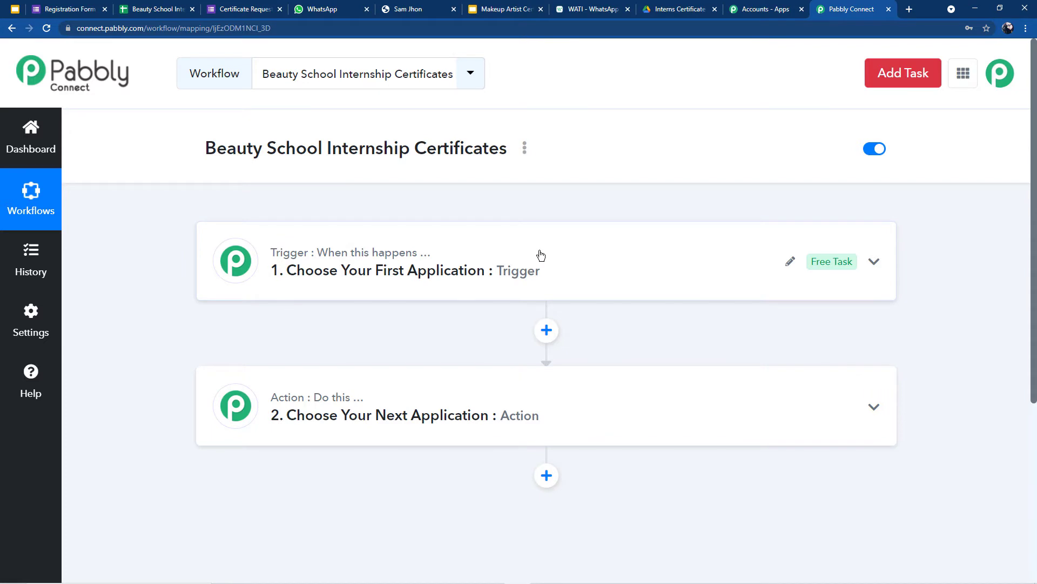
pyautogui.click(524, 270)
pyautogui.scroll(-2, 524, 270)
pyautogui.click(262, 247)
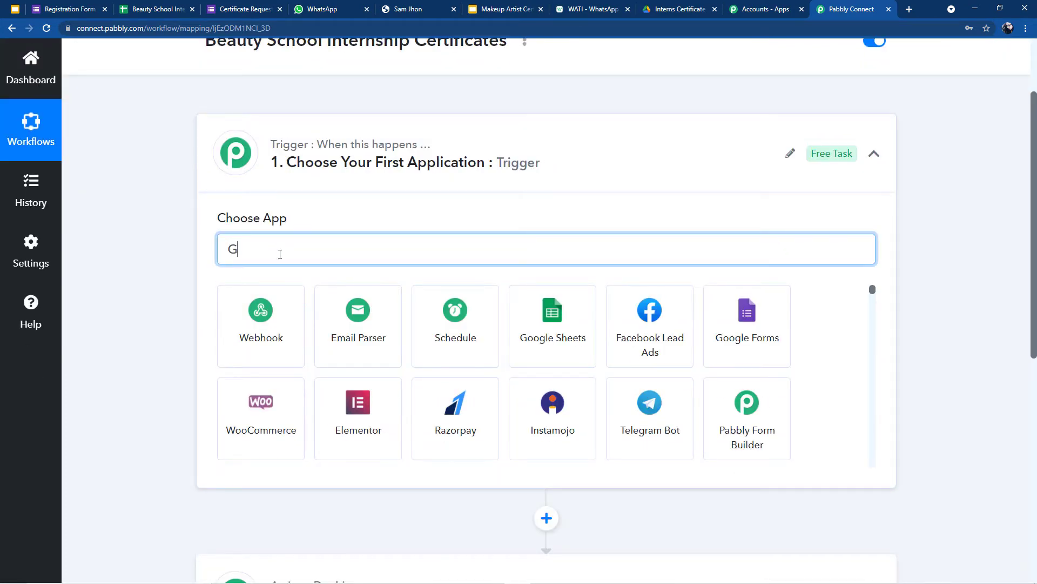
pyautogui.write('G')
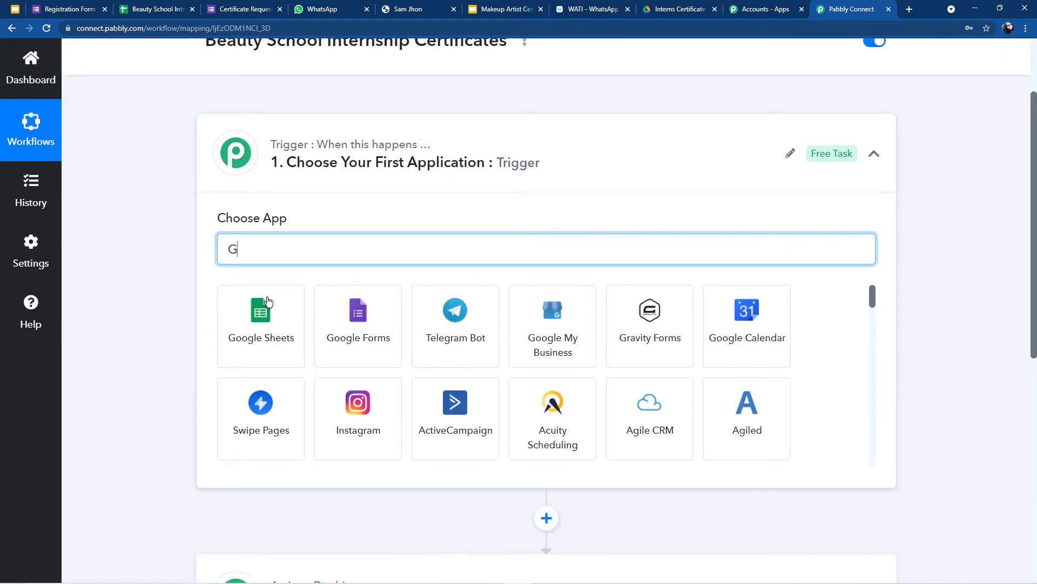
pyautogui.click(362, 328)
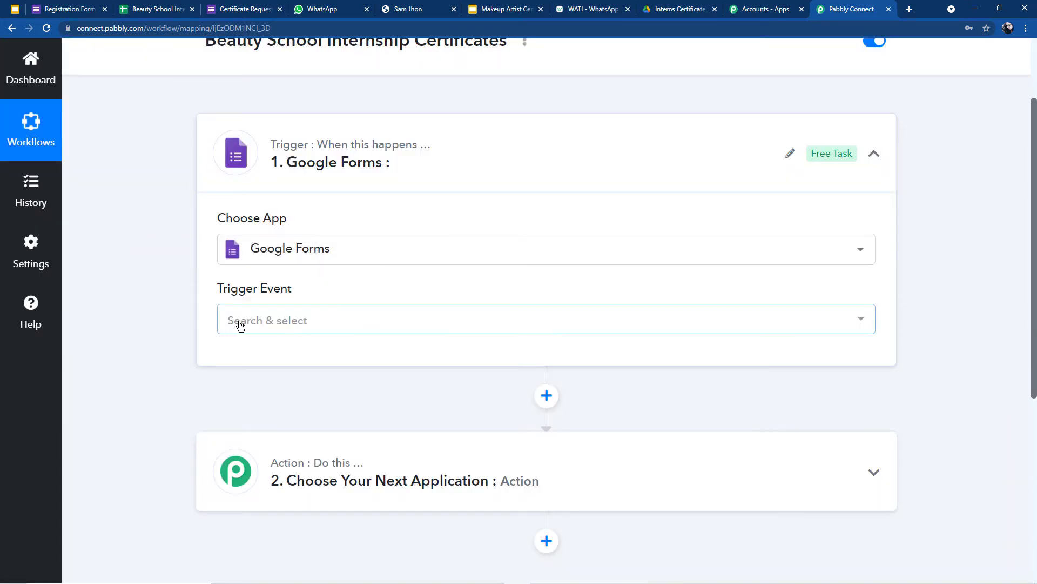
pyautogui.click(246, 324)
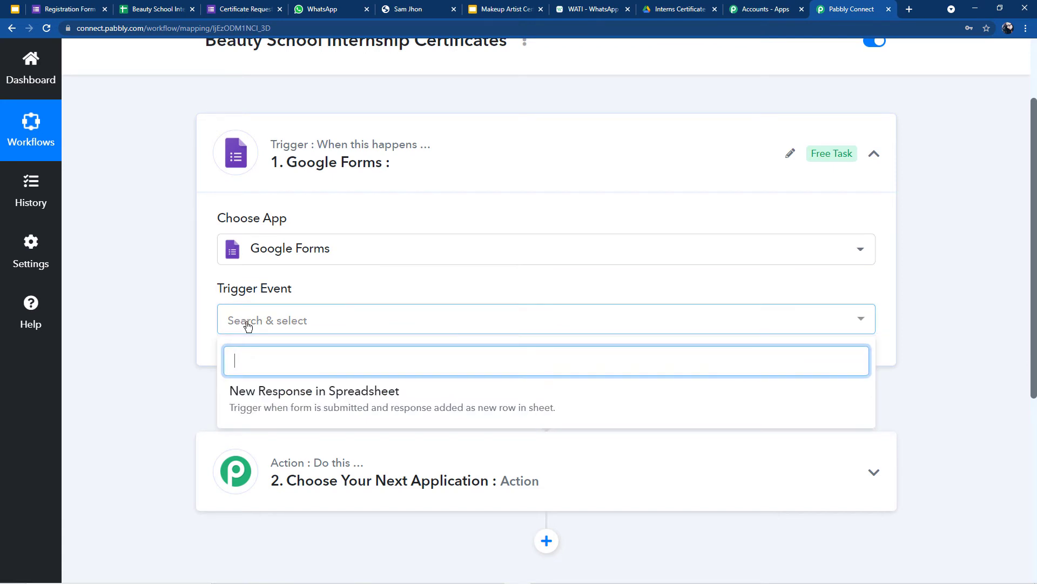
pyautogui.click(308, 392)
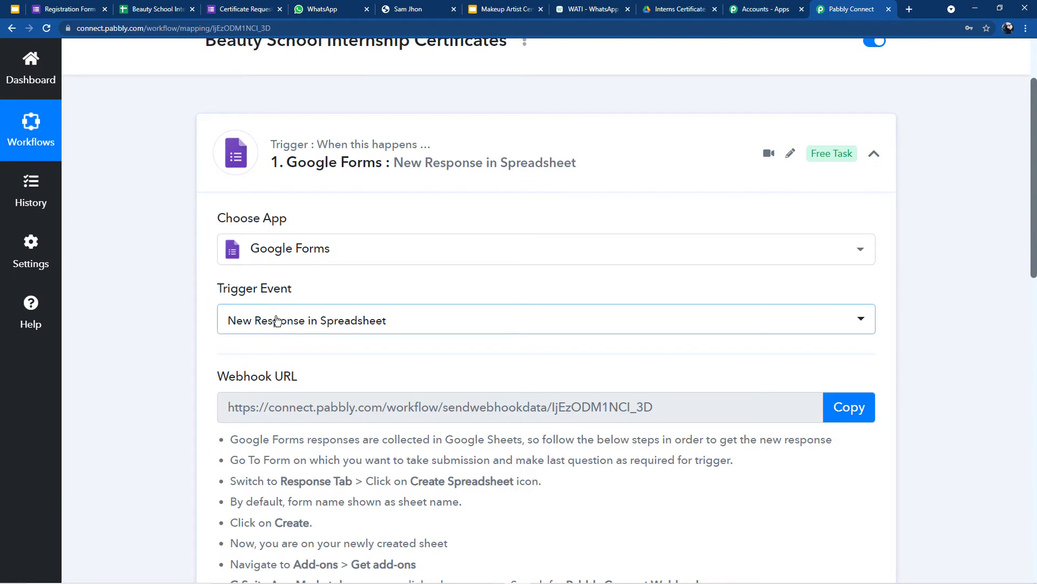
pyautogui.scroll(-2, 268, 314)
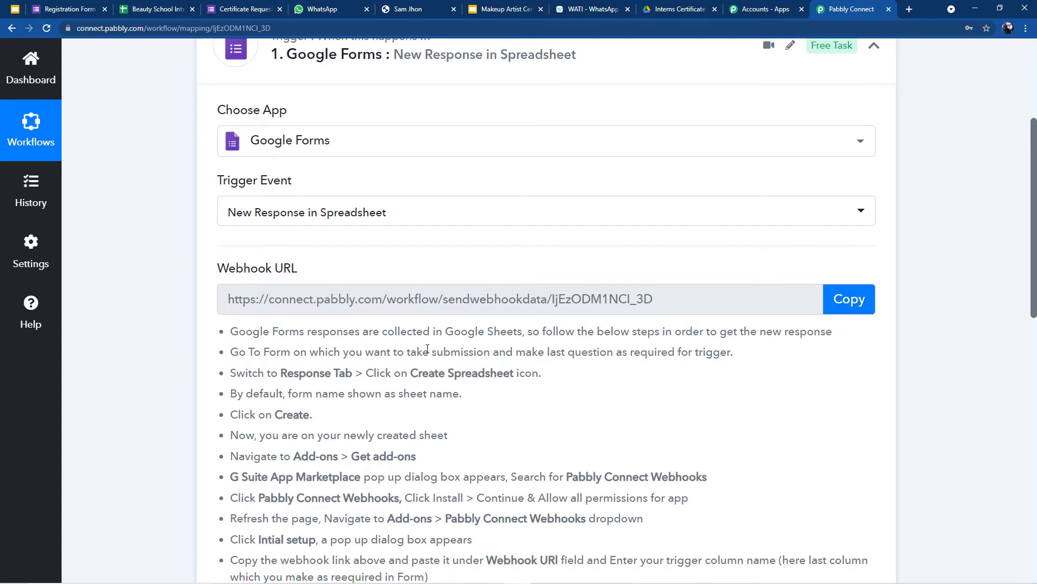
pyautogui.click(131, 10)
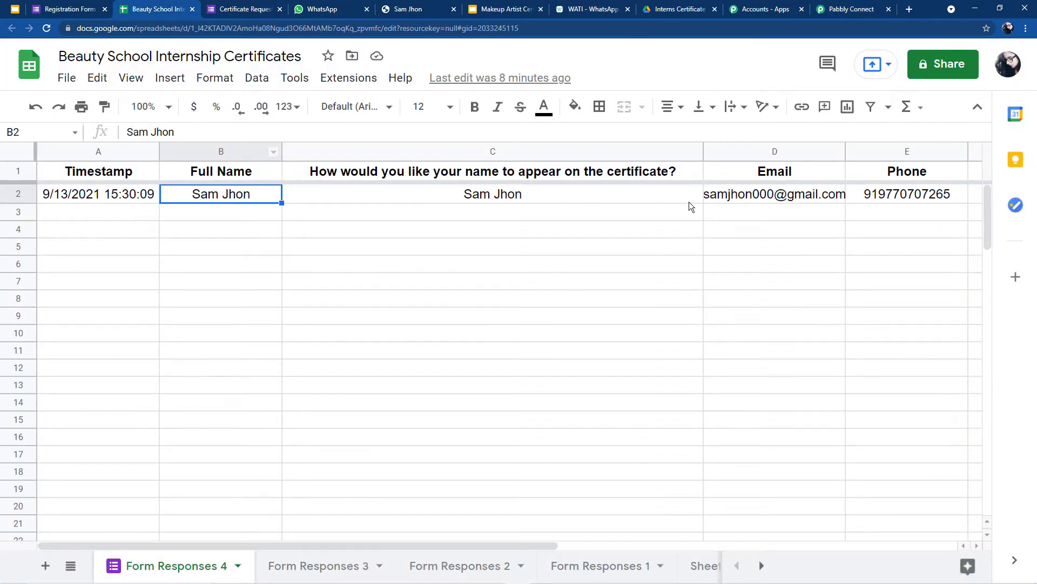
# Step: Fill the Certificate Request Form's name, certificate and email fields from a saved autofill entry
pyautogui.click(823, 5)
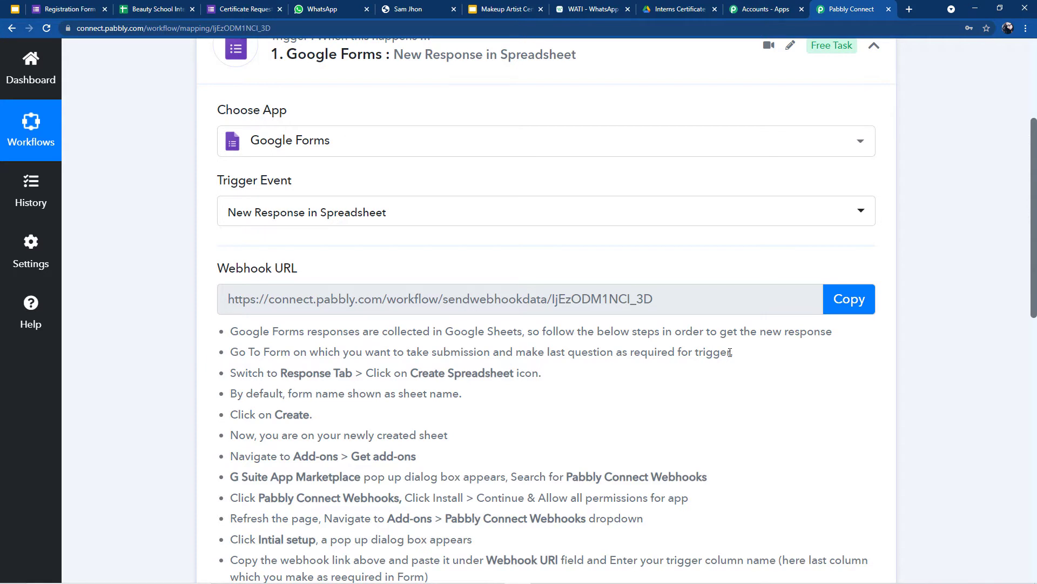
pyautogui.click(222, 5)
pyautogui.scroll(-2, 303, 227)
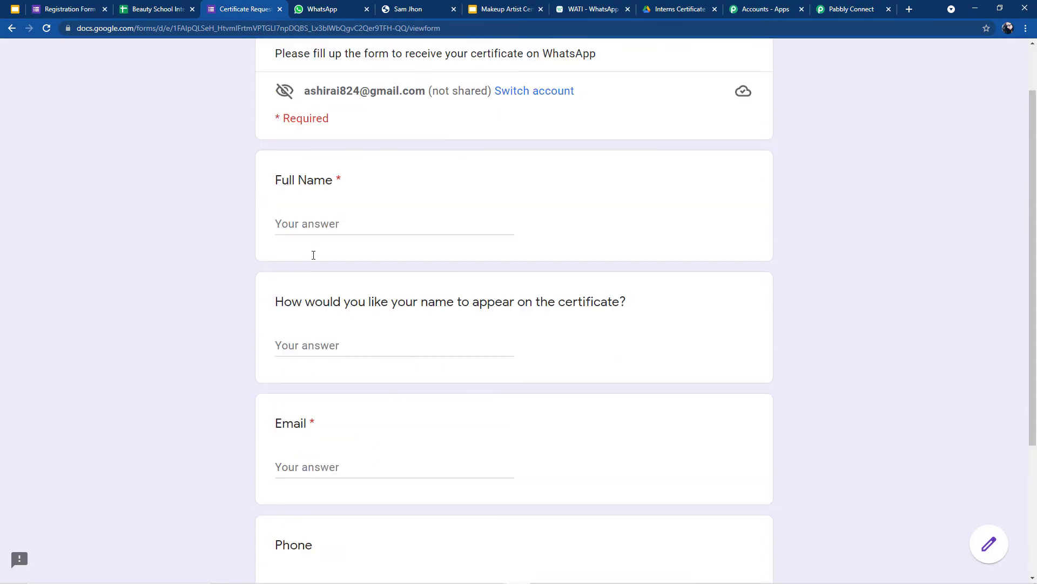
pyautogui.click(300, 181)
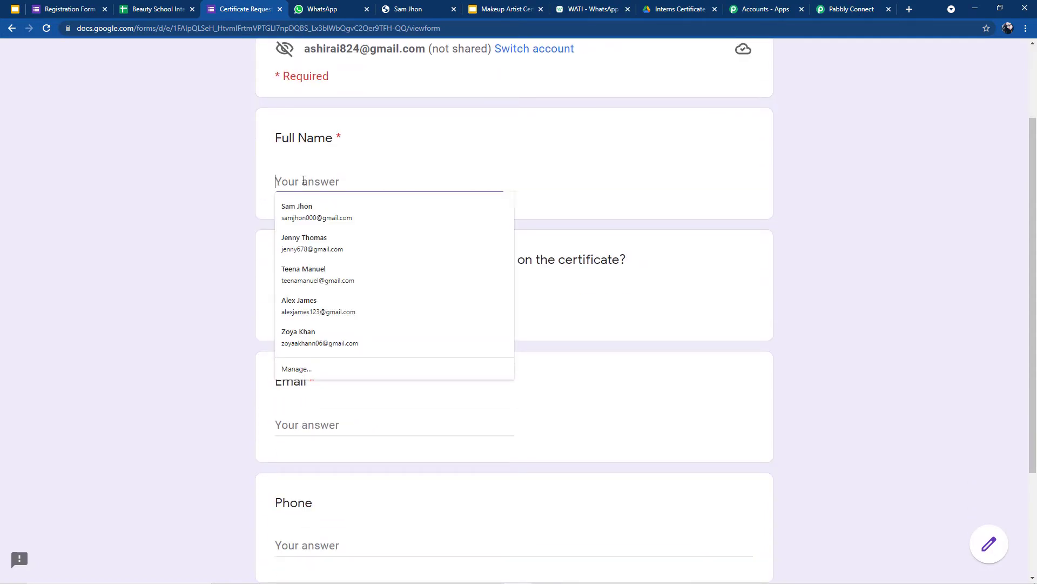
pyautogui.click(307, 239)
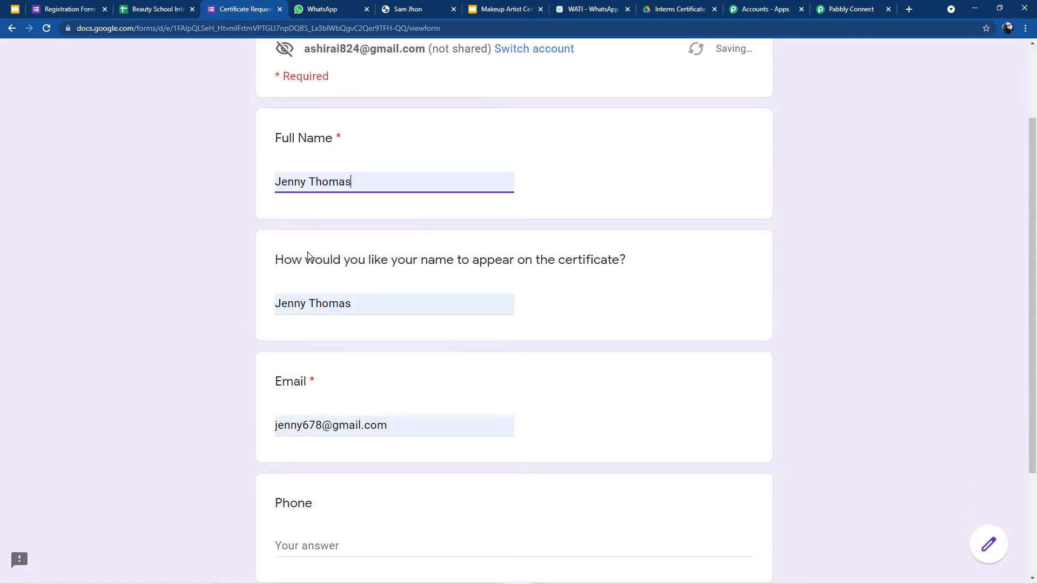
# Step: Enter the requester's phone number and submit the test request
pyautogui.scroll(-2, 314, 430)
pyautogui.click(315, 431)
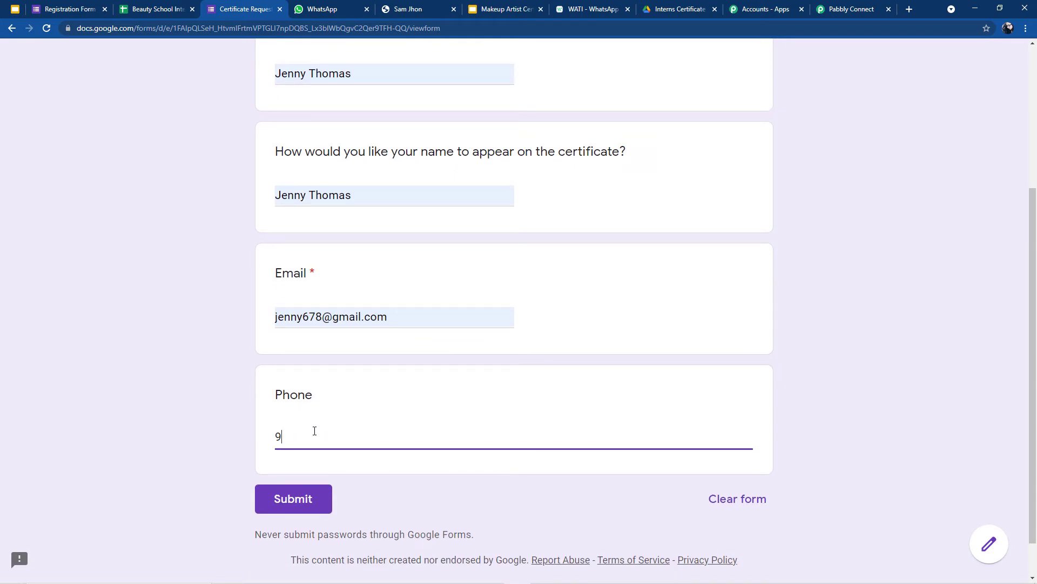
pyautogui.write('5')
pyautogui.click(312, 481)
pyautogui.click(296, 497)
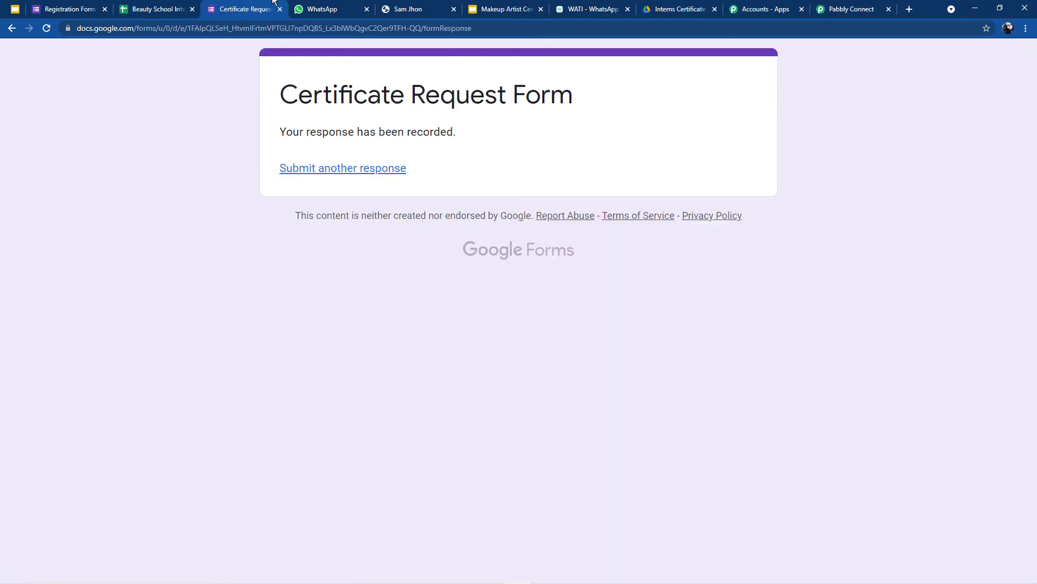
# Step: Format the new response row A3:E3 with font size 12 and centred alignment
pyautogui.click(151, 9)
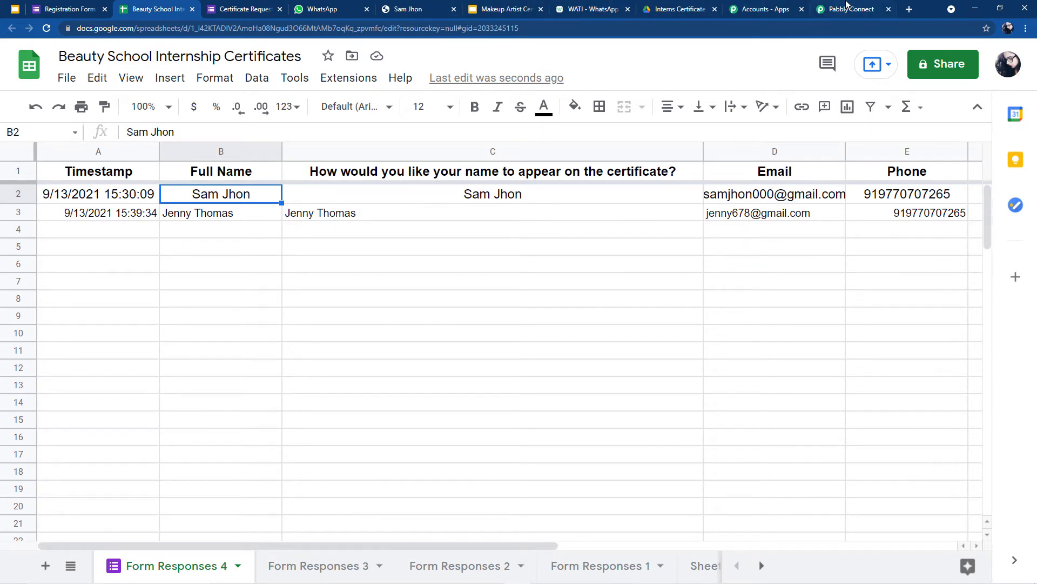
pyautogui.moveTo(47, 212); pyautogui.dragTo(912, 215)
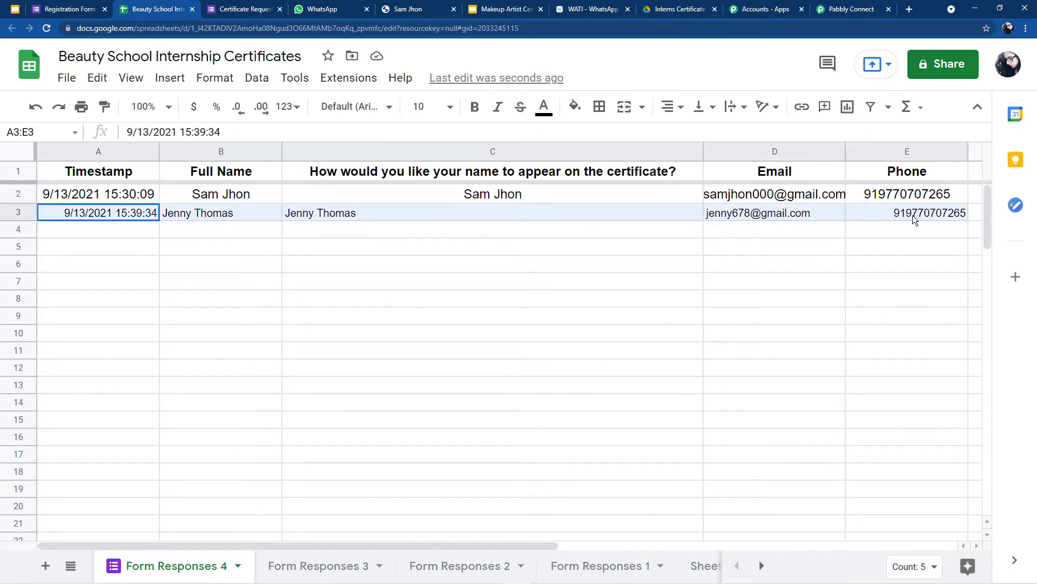
pyautogui.click(450, 107)
pyautogui.click(422, 291)
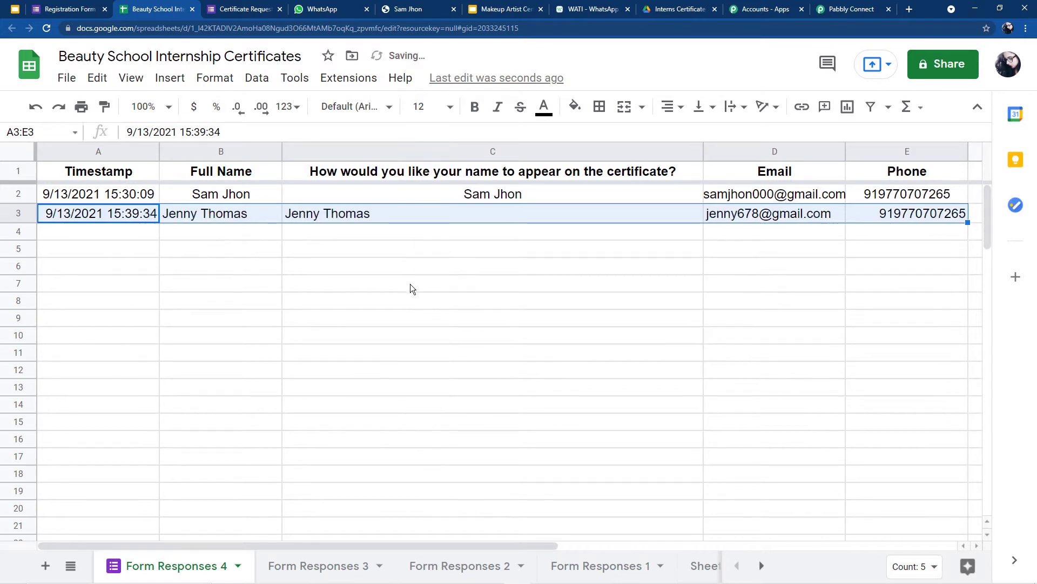
pyautogui.click(214, 77)
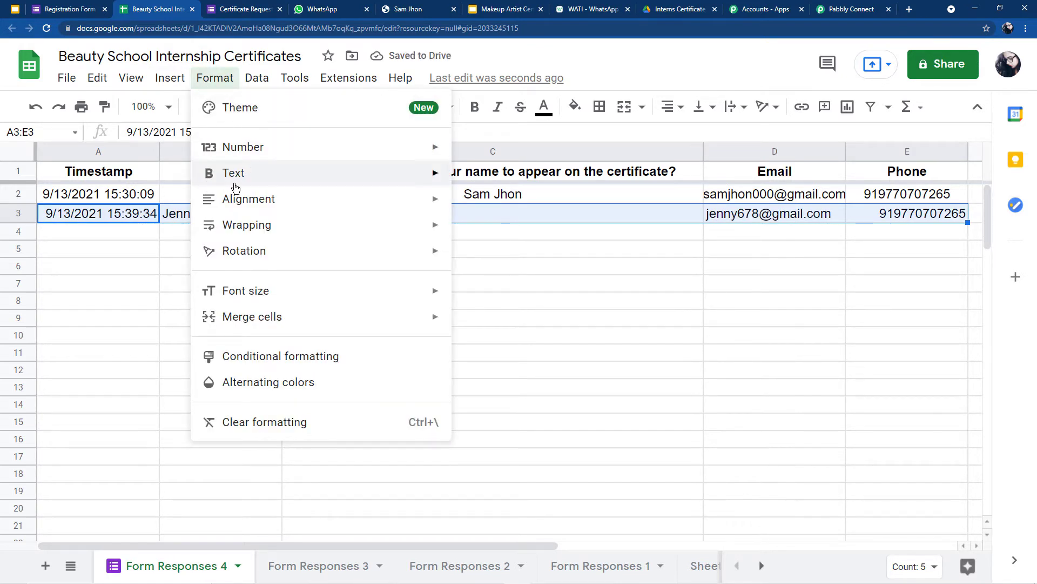
pyautogui.moveTo(238, 198)
pyautogui.click(504, 237)
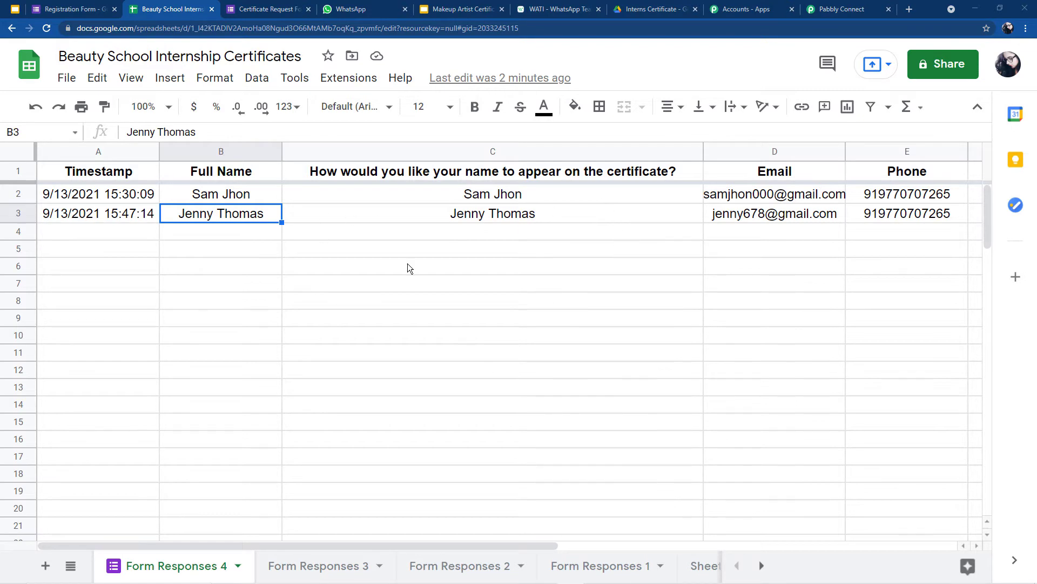
pyautogui.click(814, 7)
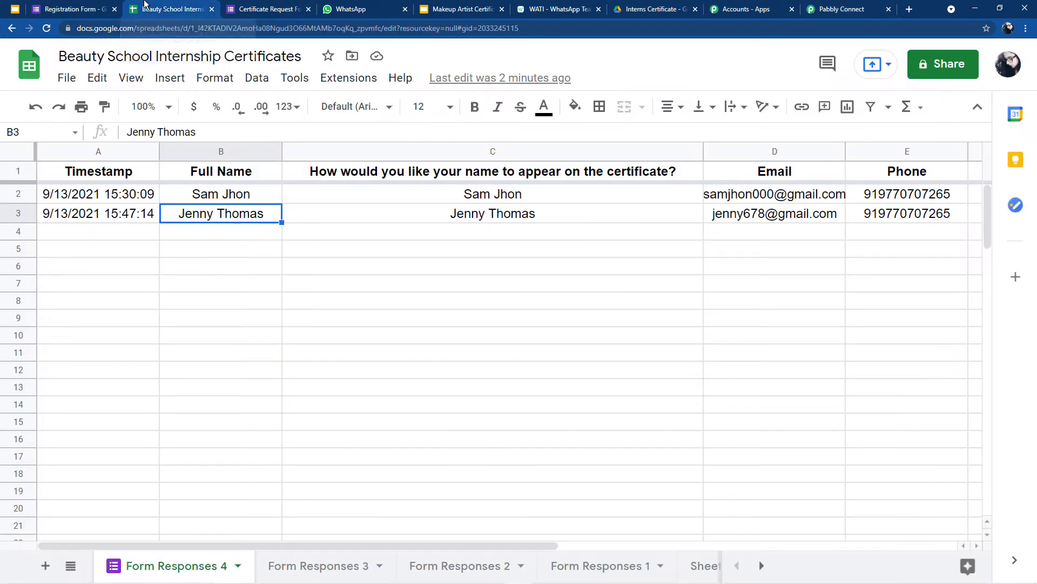
pyautogui.click(146, 7)
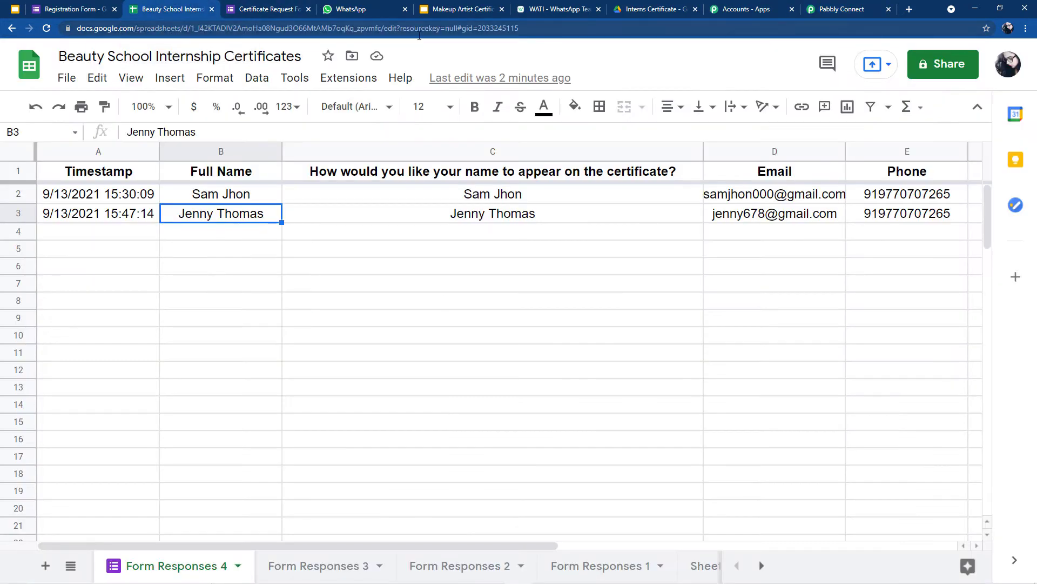
# Step: Search the Workspace Marketplace for 'pabbl', confirm Pabbly Connect Webhooks shows Installed, and close it
pyautogui.click(349, 78)
pyautogui.moveTo(349, 107)
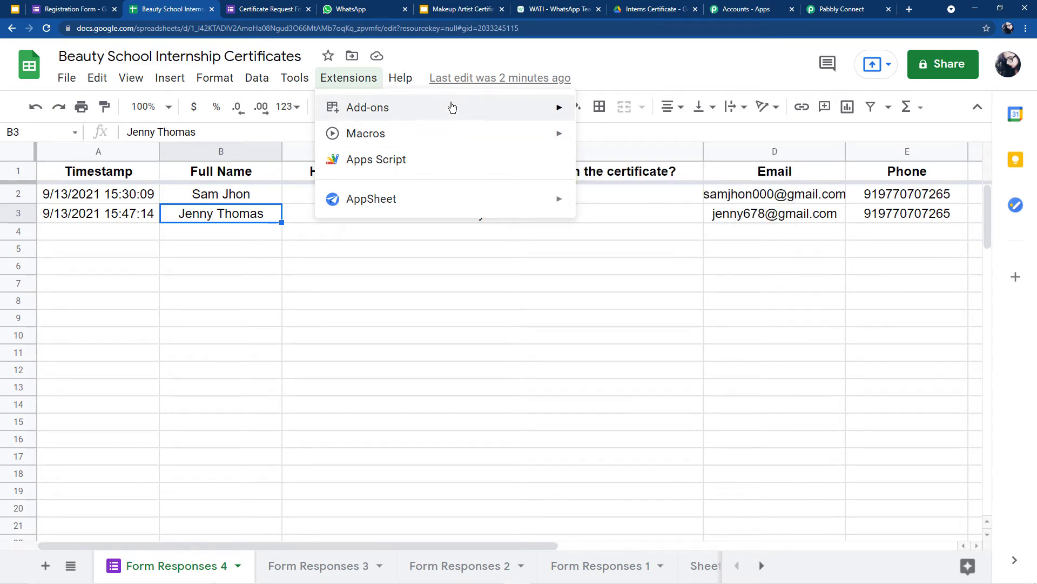
pyautogui.click(597, 115)
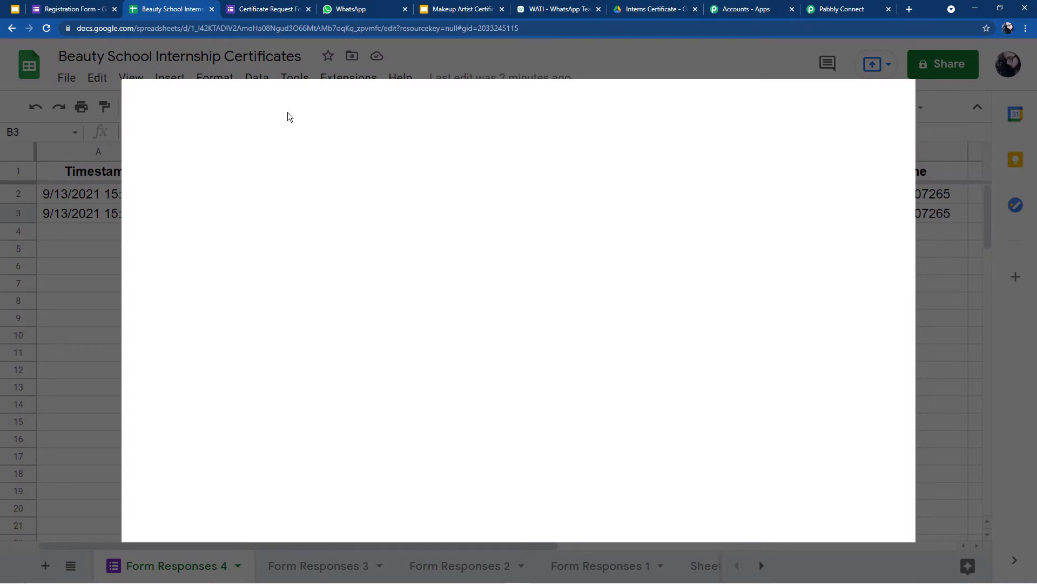
pyautogui.click(515, 103)
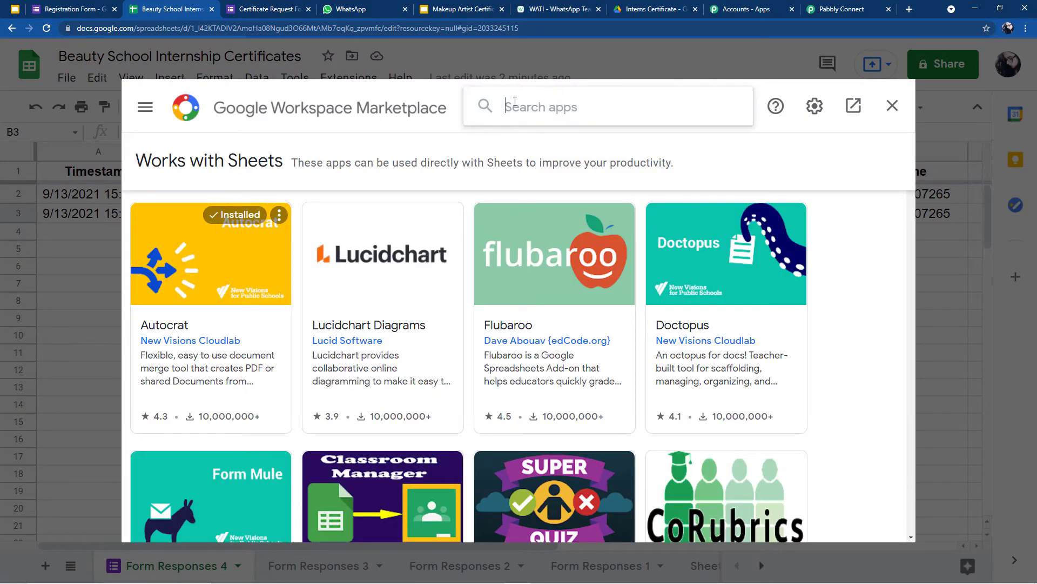
pyautogui.write('pabbl')
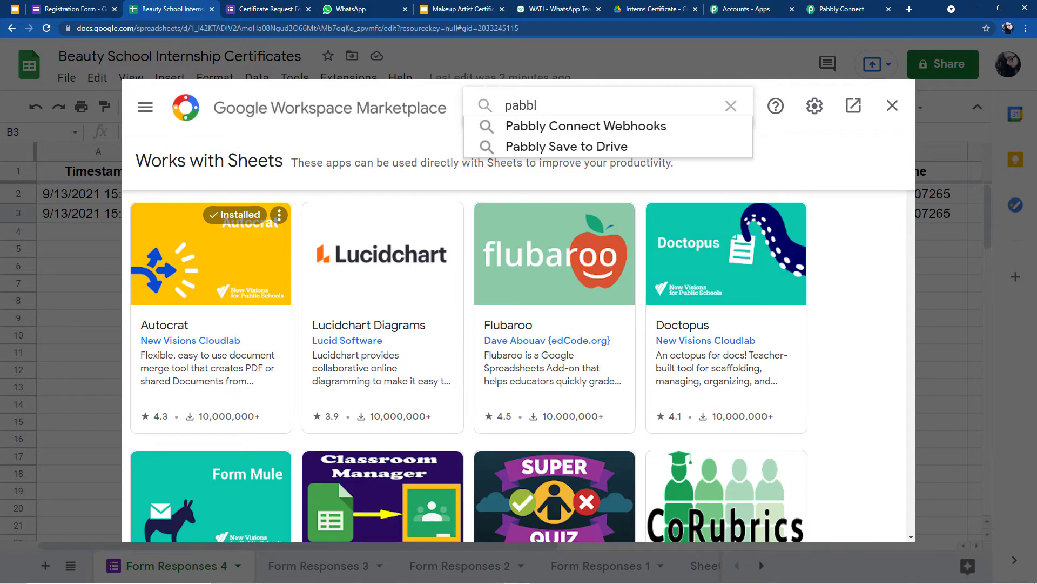
pyautogui.click(569, 126)
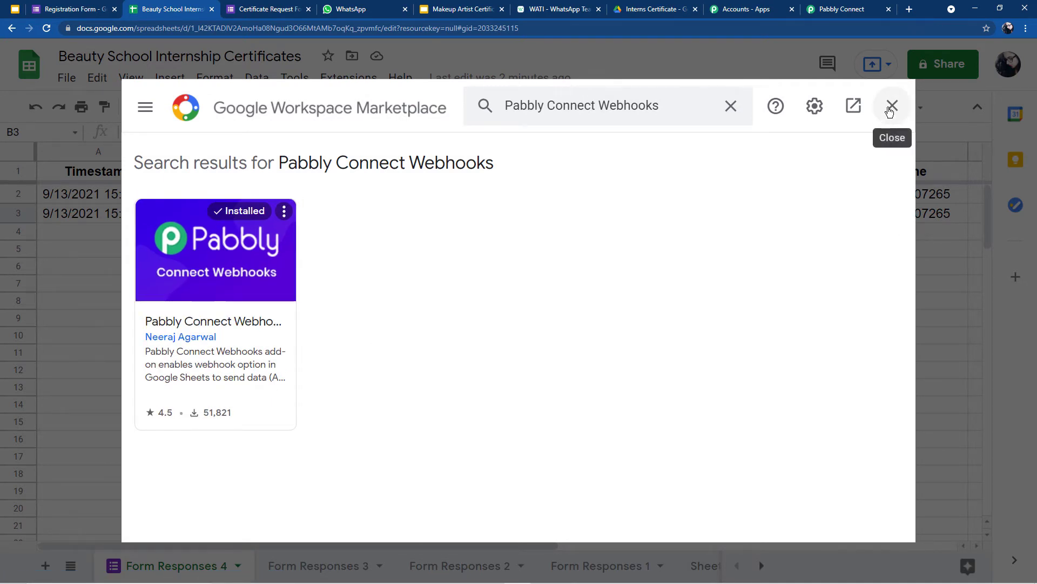
pyautogui.click(892, 105)
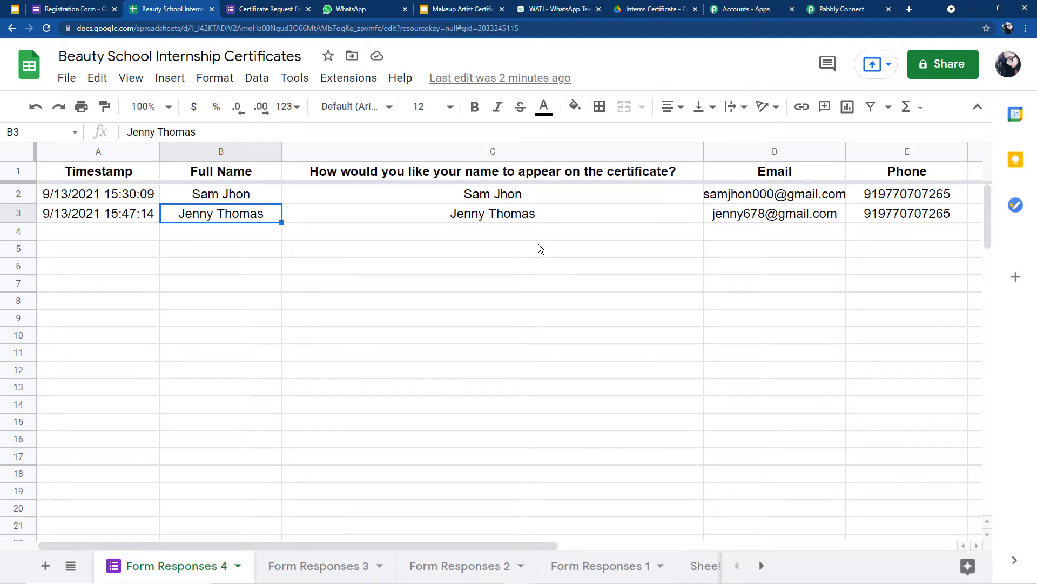
# Step: Reload, open the add-on's Initial Setup, clear the old webhook URL, and set trigger column E
pyautogui.click(46, 28)
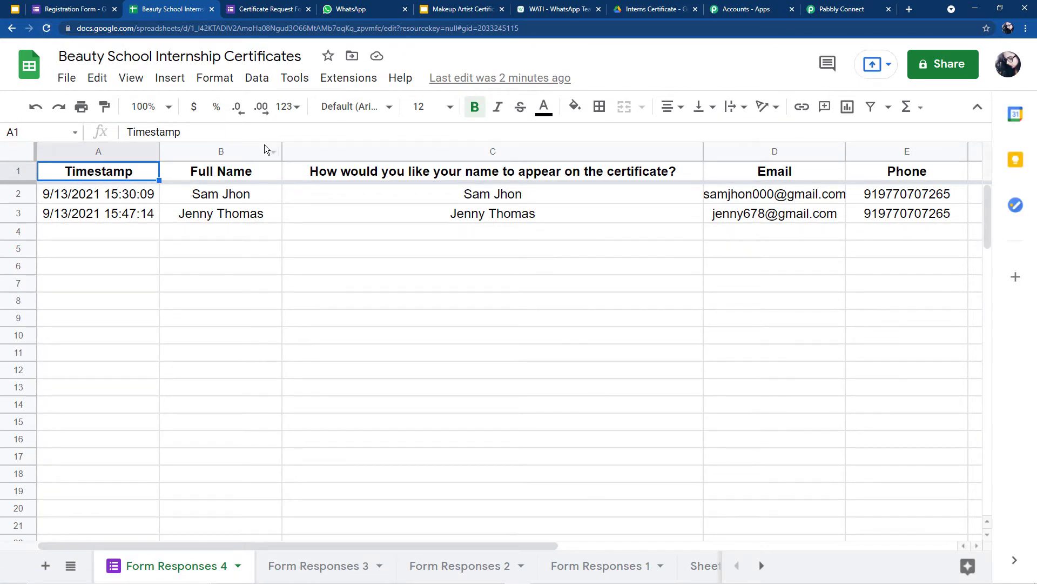
pyautogui.click(333, 81)
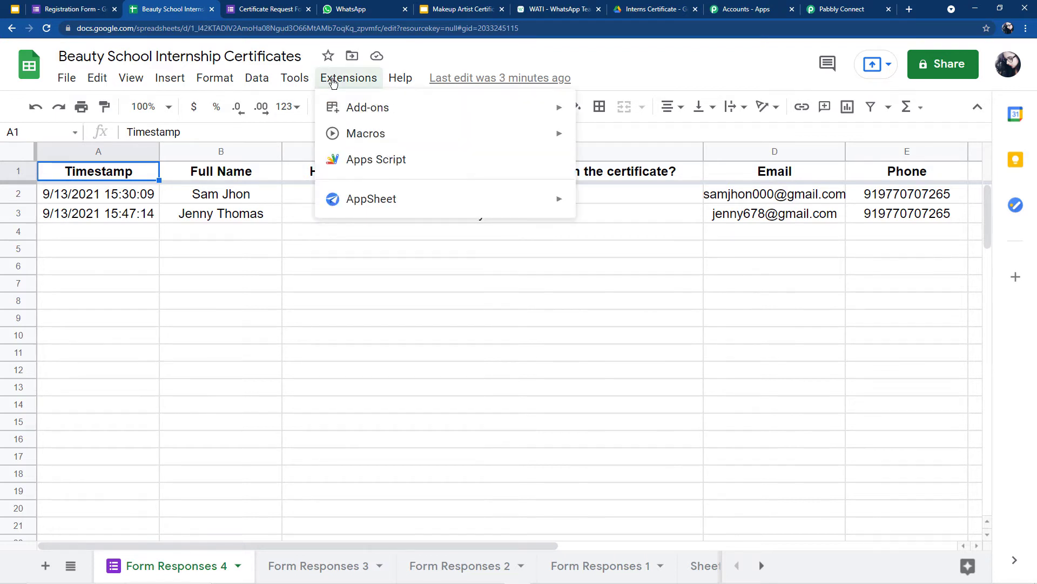
pyautogui.moveTo(335, 105)
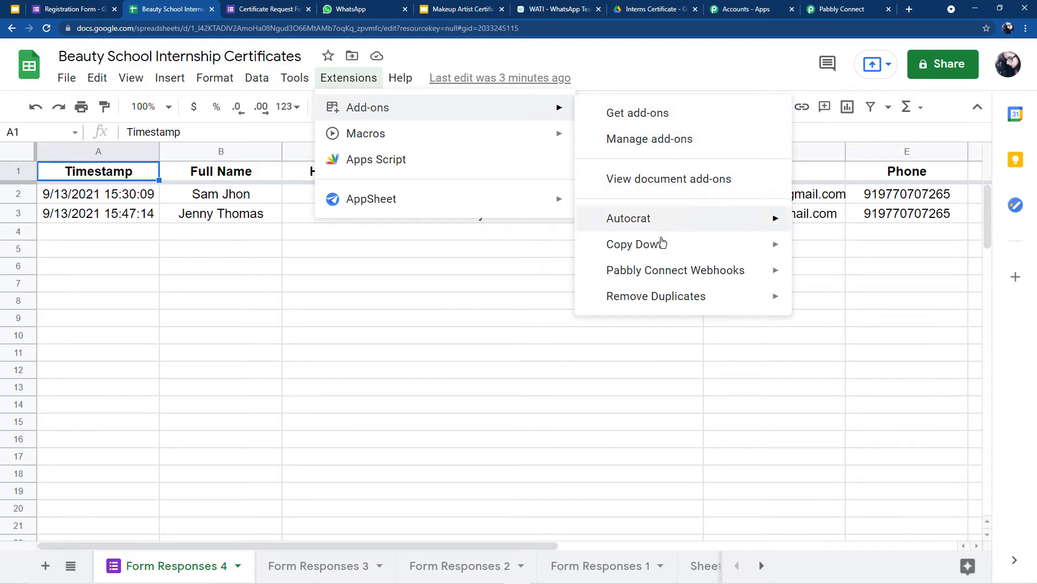
pyautogui.moveTo(616, 277)
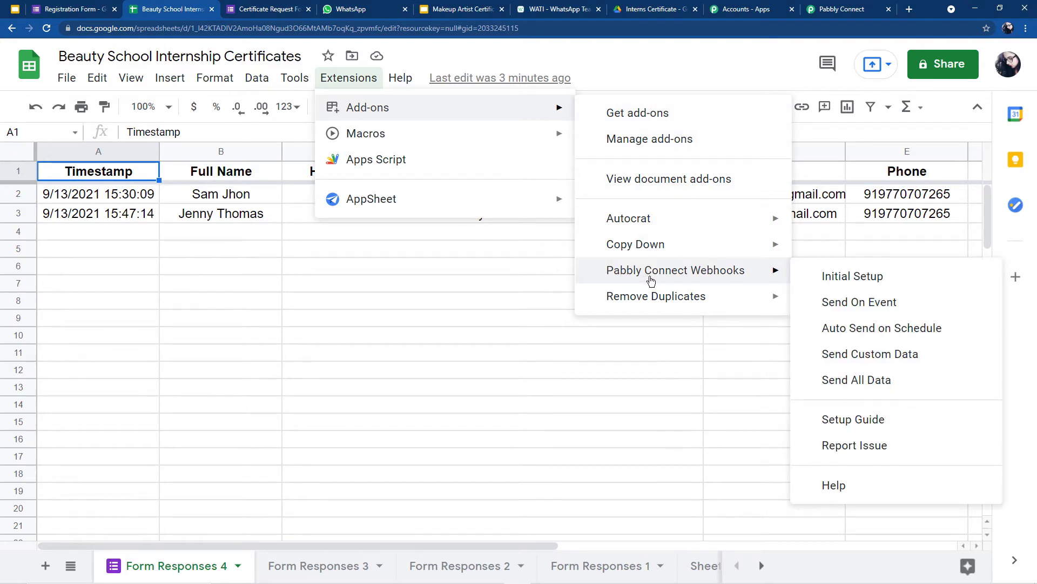
pyautogui.click(844, 276)
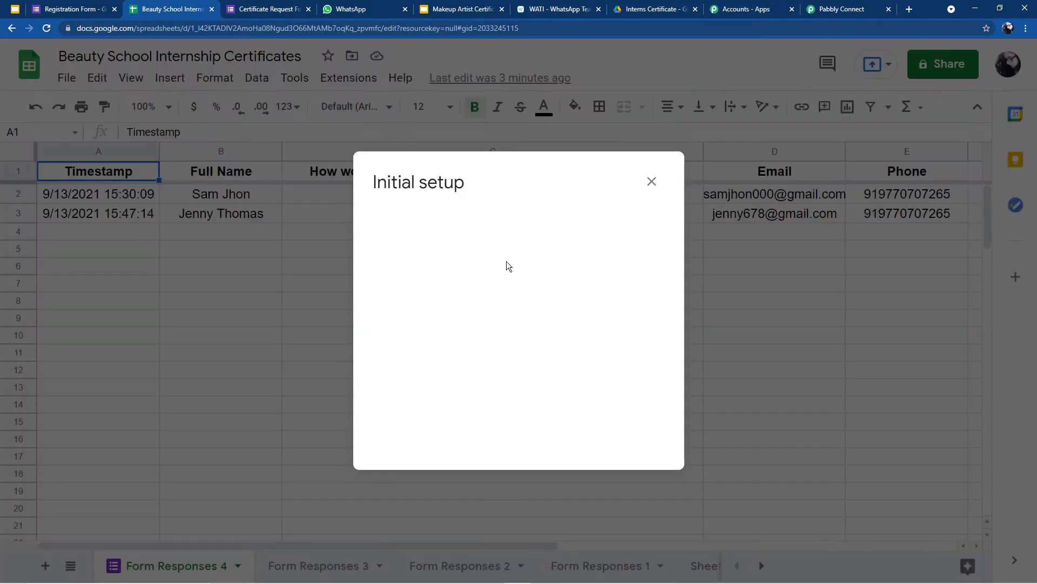
pyautogui.doubleClick(402, 240)
pyautogui.hotkey('ctrl', 'a')
pyautogui.press('BackSpace')
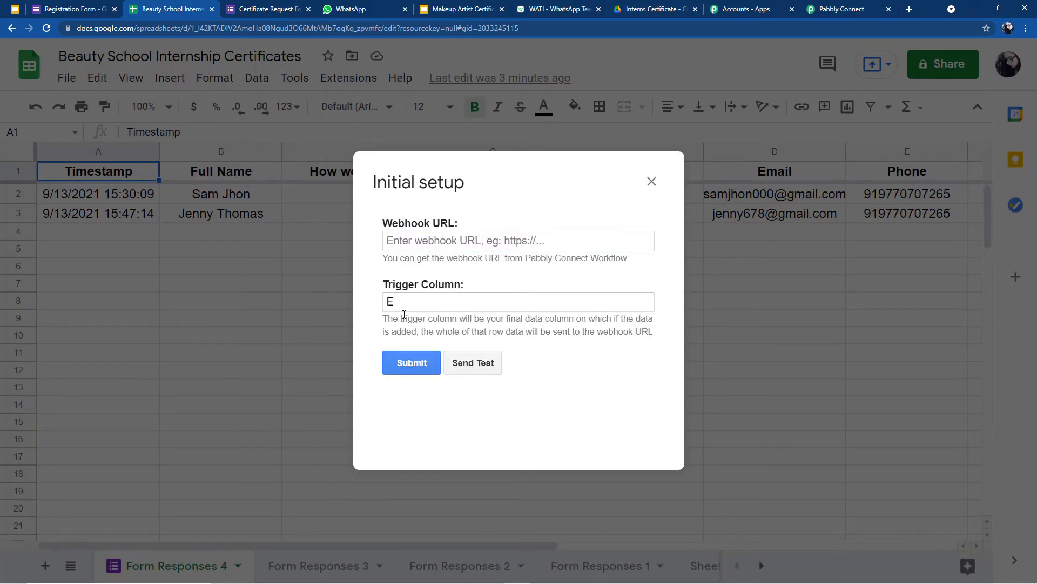
pyautogui.click(402, 307)
pyautogui.press('BackSpace')
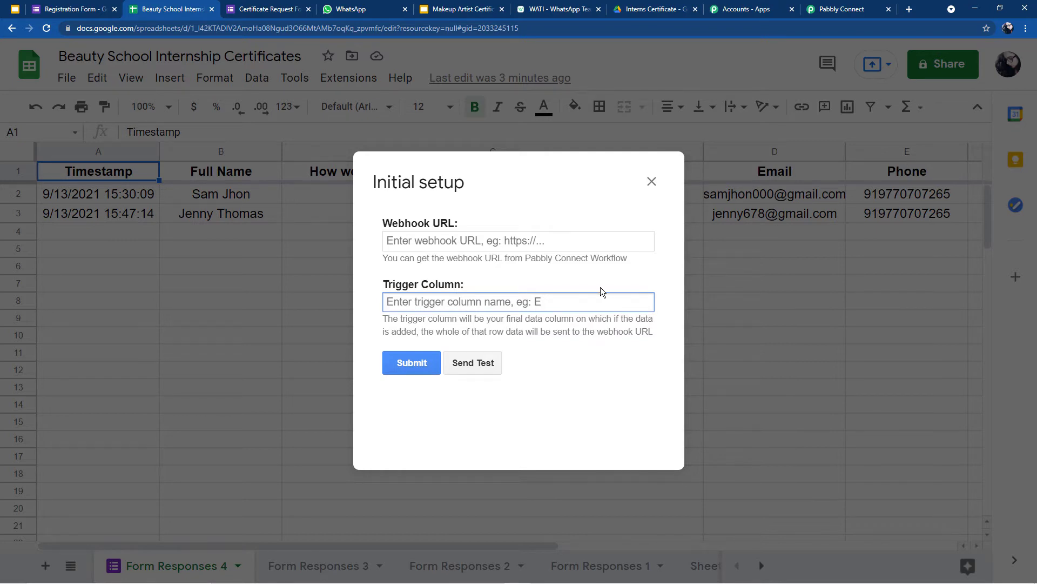
pyautogui.write('E')
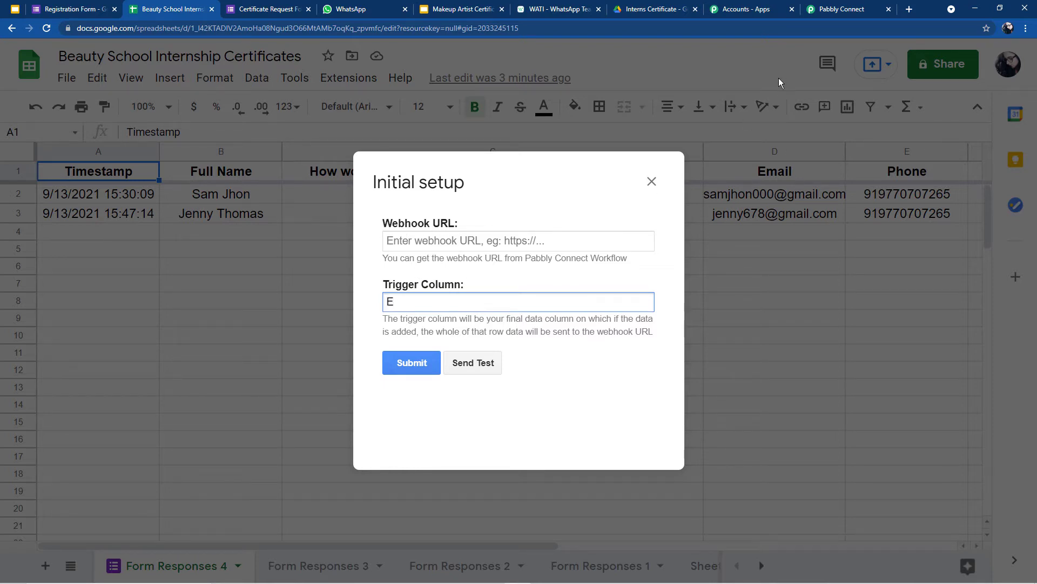
# Step: Paste the workflow's copied webhook URL into the setup and send test data
pyautogui.click(819, 10)
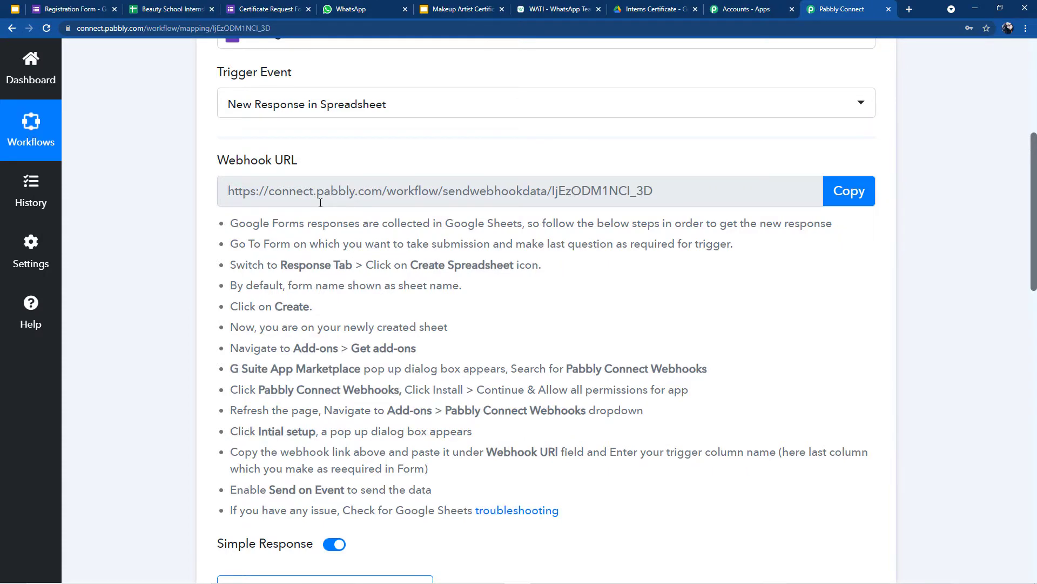
pyautogui.click(851, 191)
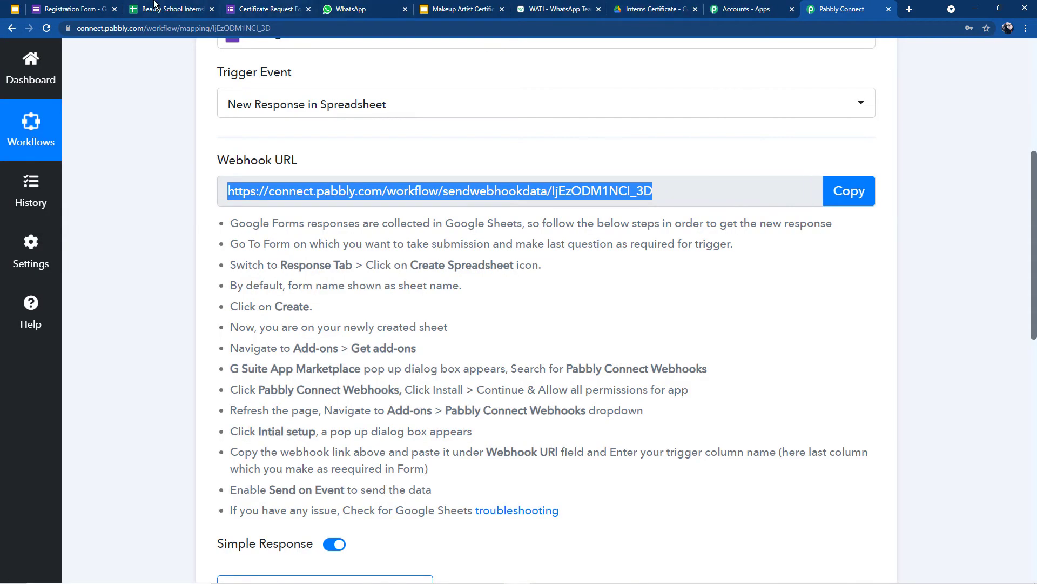
pyautogui.click(162, 9)
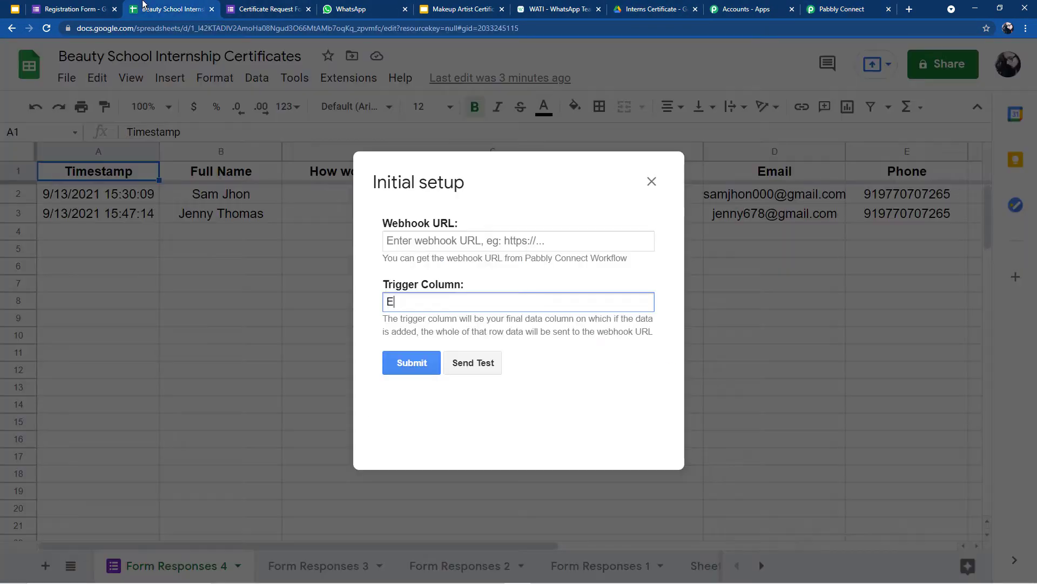
pyautogui.click(452, 235)
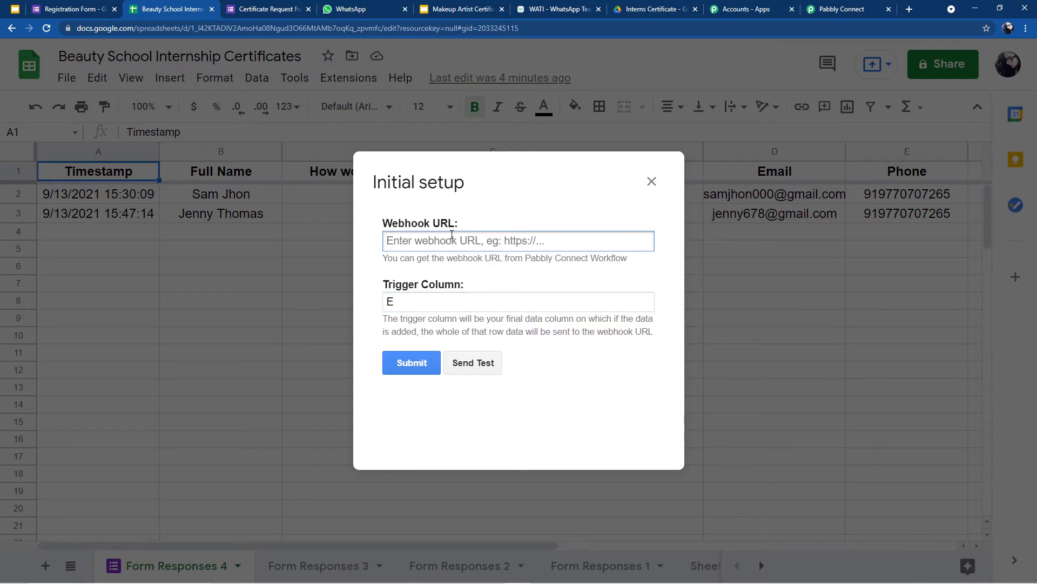
pyautogui.hotkey('ctrl', 'v')
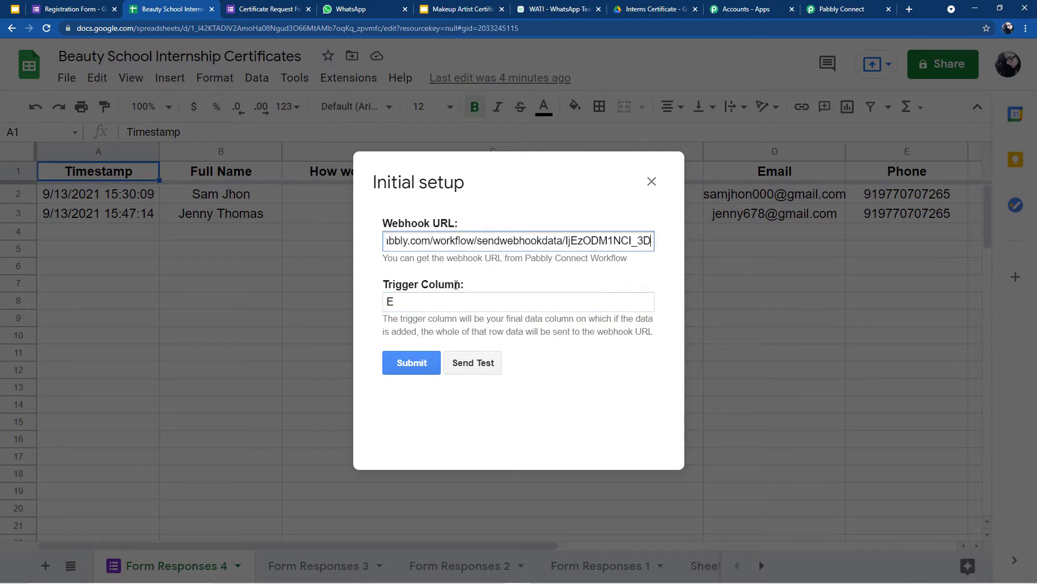
pyautogui.click(464, 365)
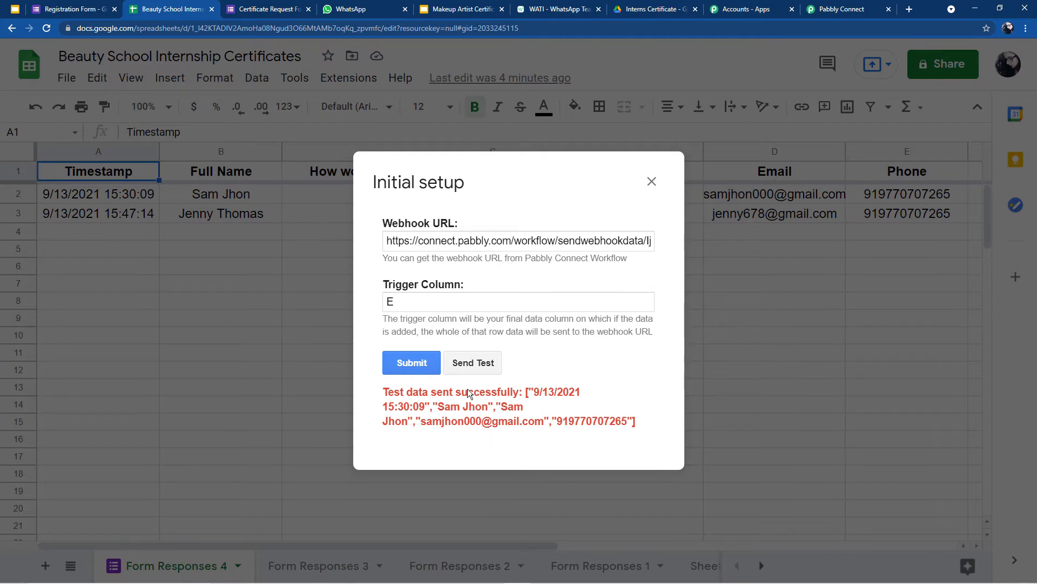
pyautogui.click(845, 6)
# Step: Inspect the received Full Name, email and phone values in Pabbly's captured response
pyautogui.scroll(-8, 569, 215)
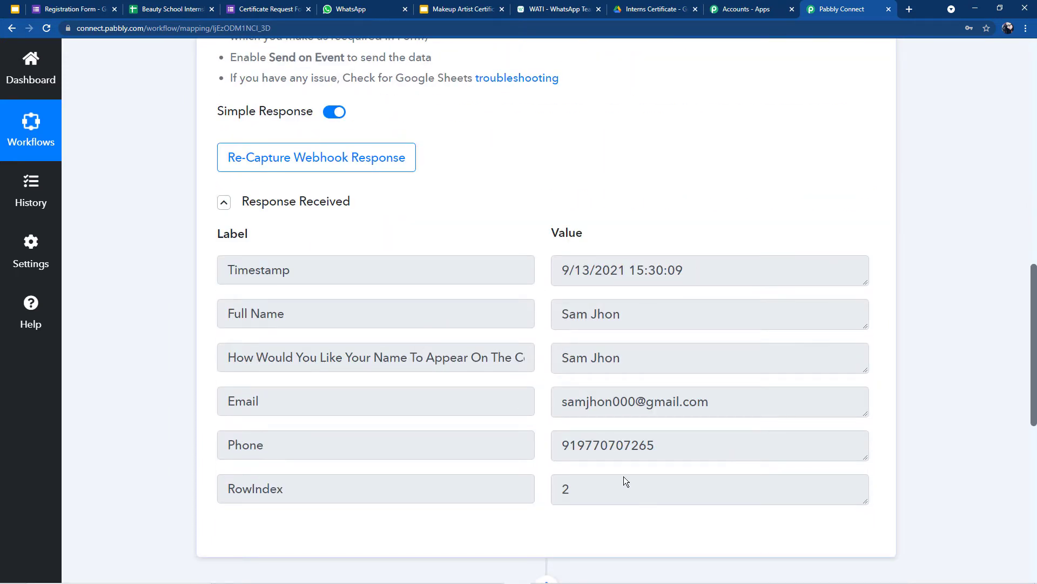
pyautogui.tripleClick(616, 316)
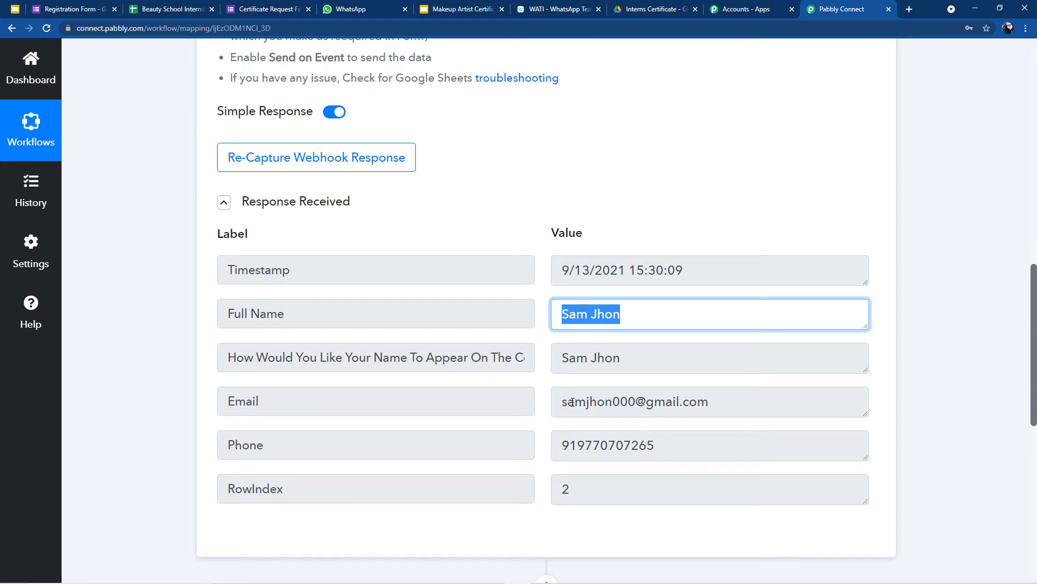
pyautogui.moveTo(583, 405); pyautogui.dragTo(683, 403)
pyautogui.moveTo(552, 448); pyautogui.dragTo(639, 446)
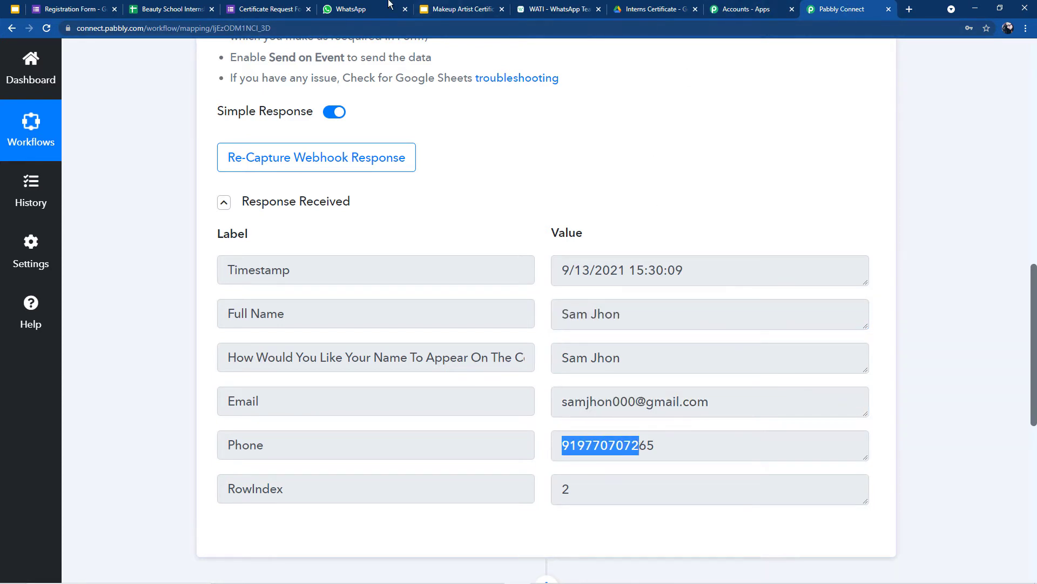
pyautogui.click(192, 4)
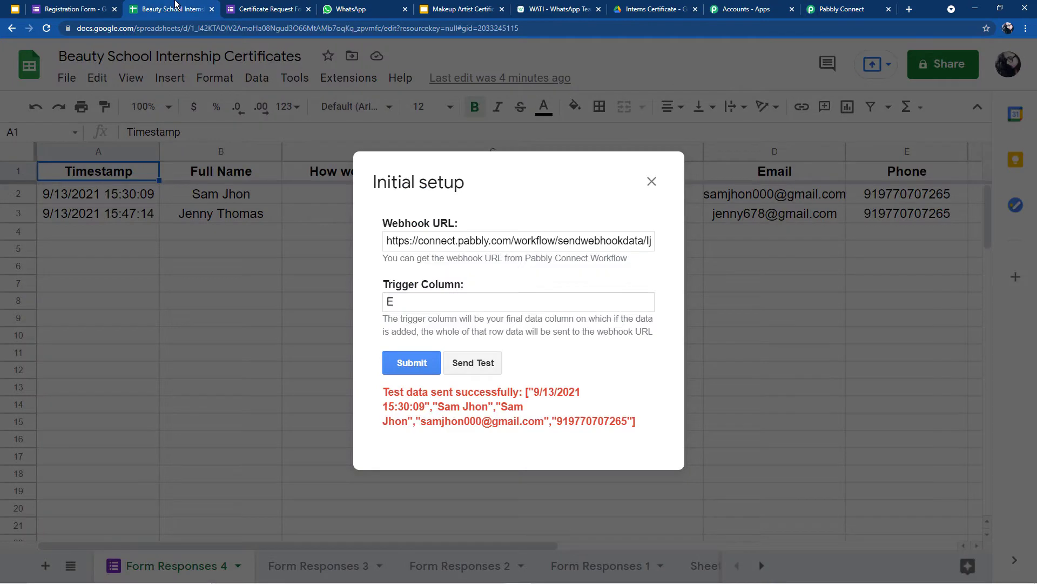
# Step: Submit the webhook setup and enable the add-on's Send On Event option
pyautogui.click(412, 362)
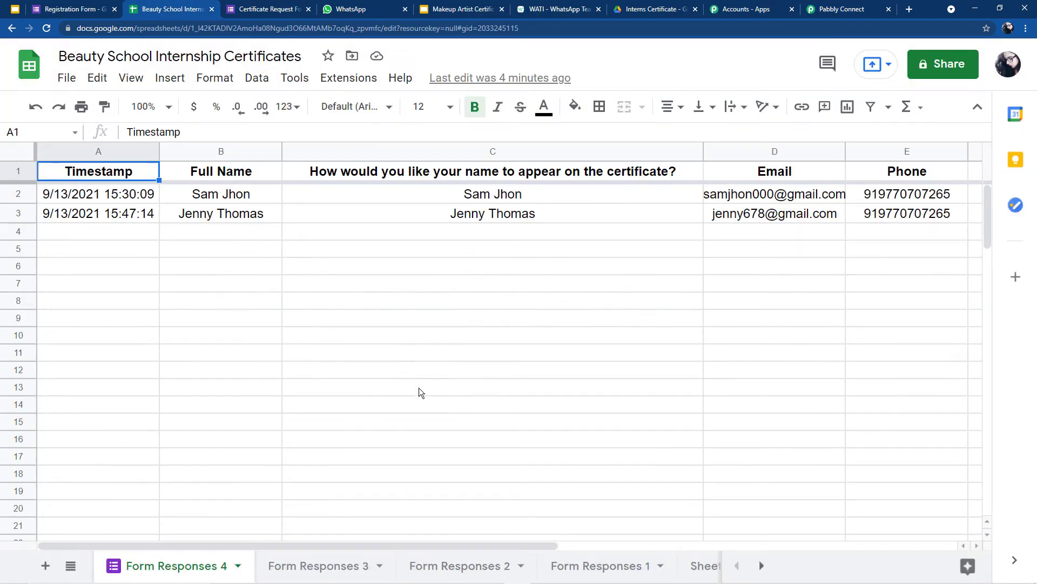
pyautogui.click(335, 80)
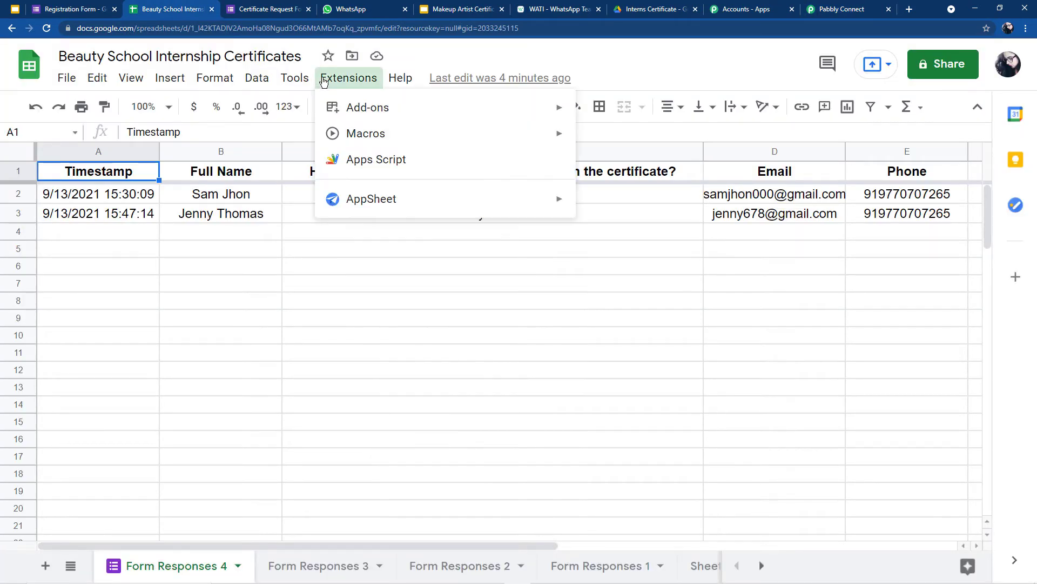
pyautogui.moveTo(351, 110)
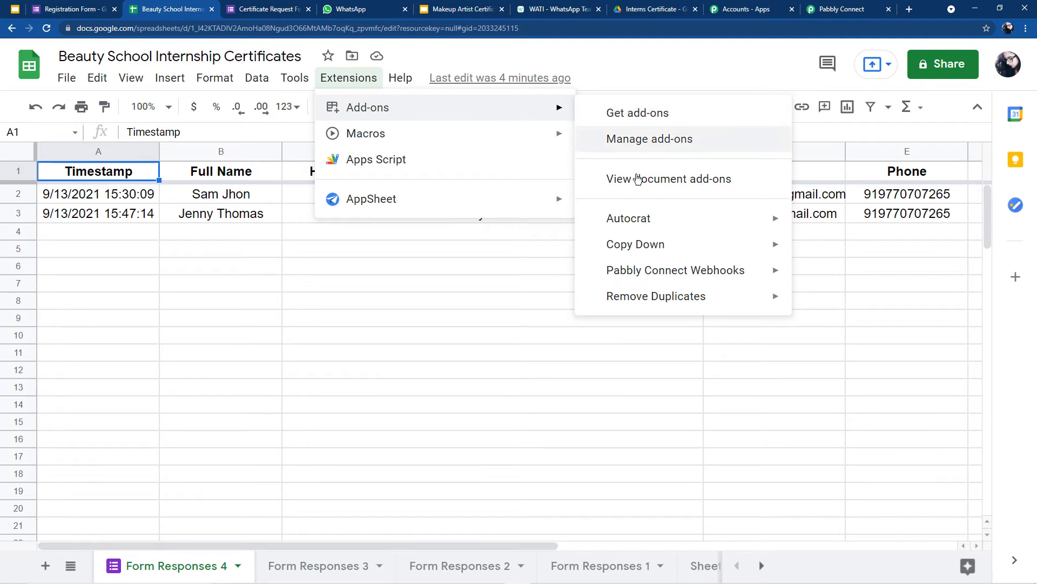
pyautogui.moveTo(649, 273)
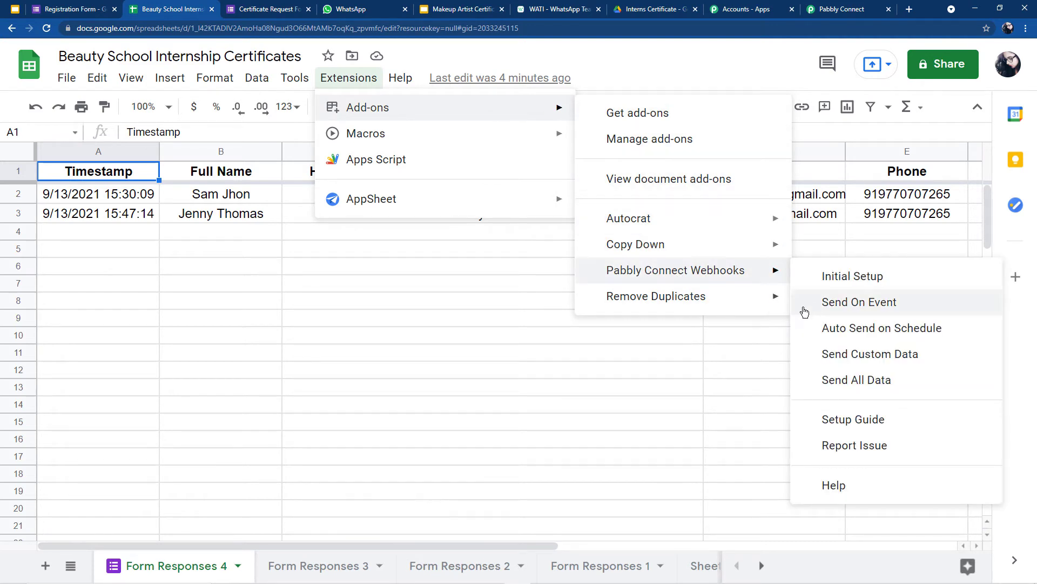
pyautogui.click(841, 305)
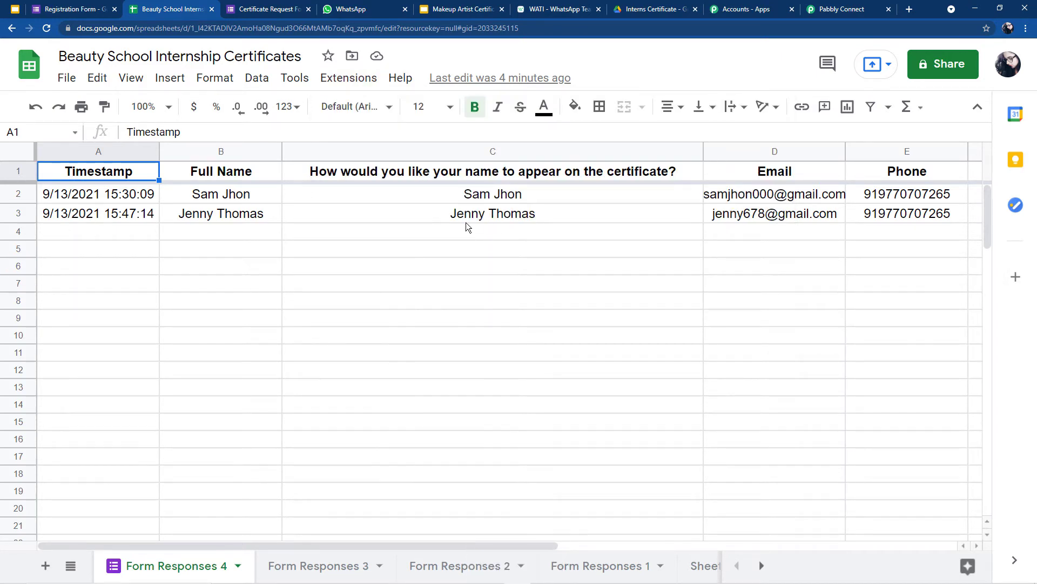
pyautogui.click(837, 9)
# Step: Review the captured response and insert a new step below the trigger
pyautogui.scroll(15, 614, 216)
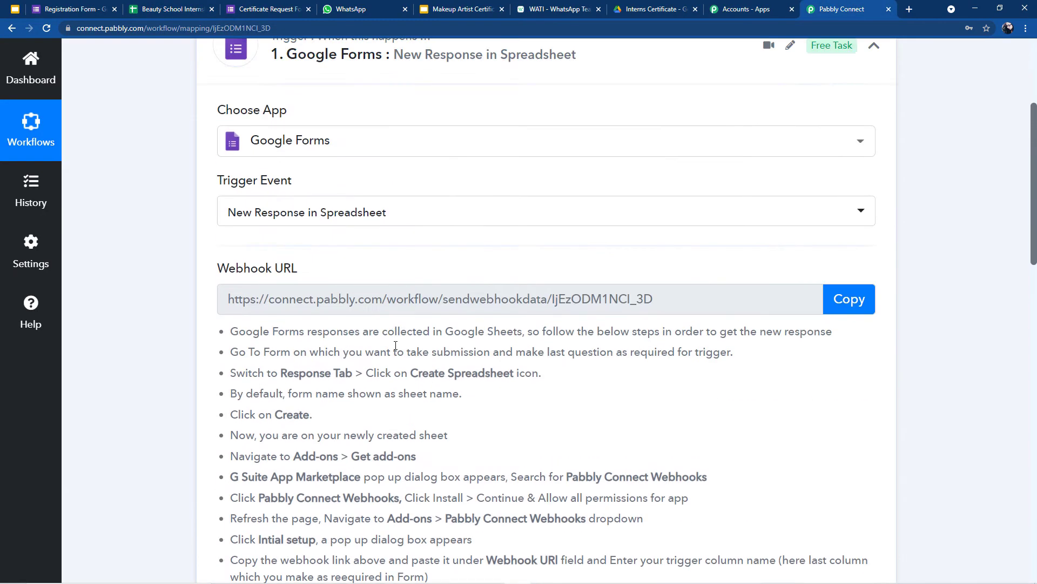
pyautogui.scroll(-10, 351, 318)
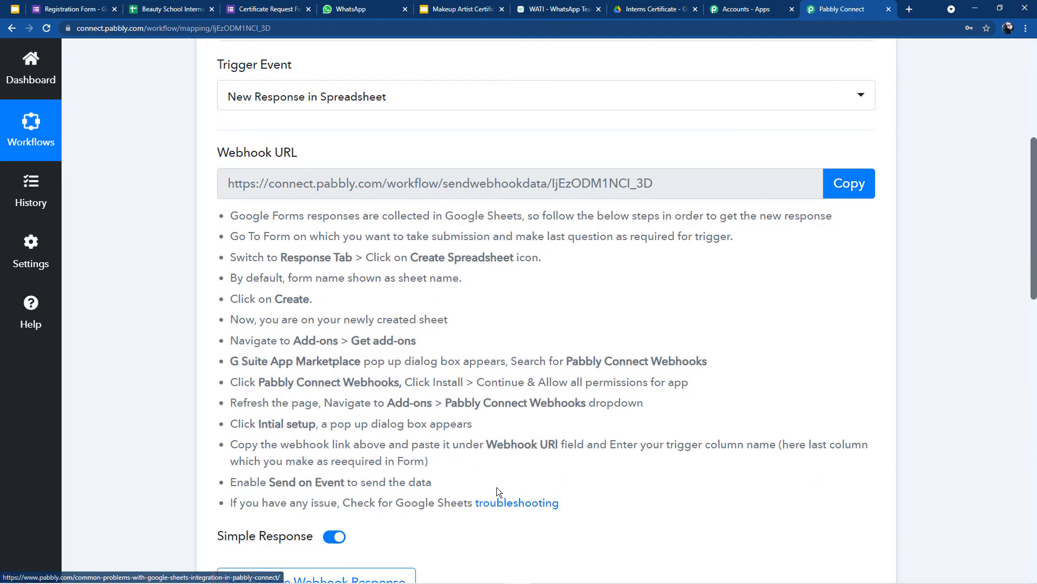
pyautogui.scroll(-10, 483, 398)
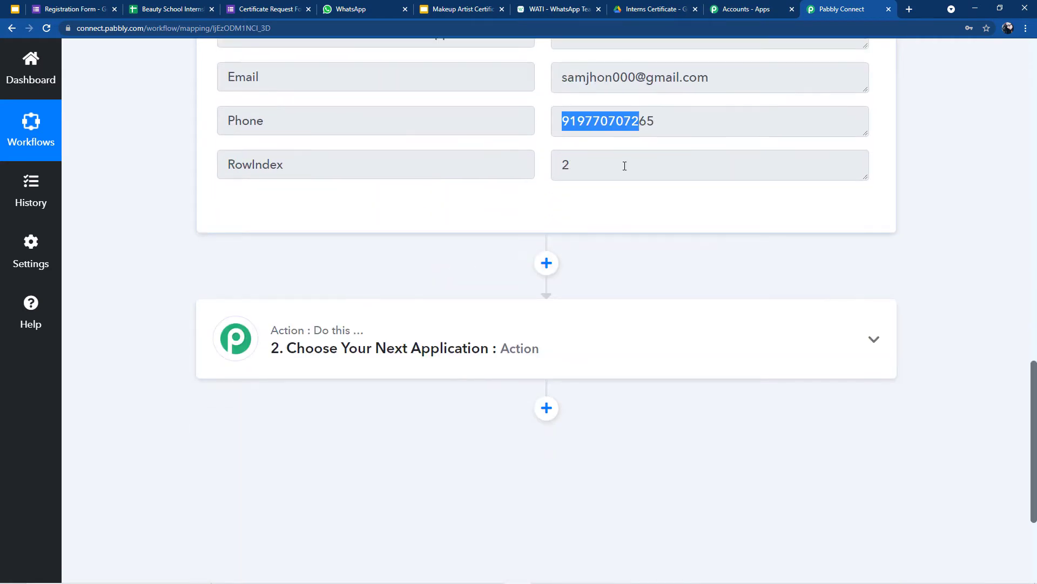
pyautogui.click(616, 246)
pyautogui.scroll(-2, 611, 310)
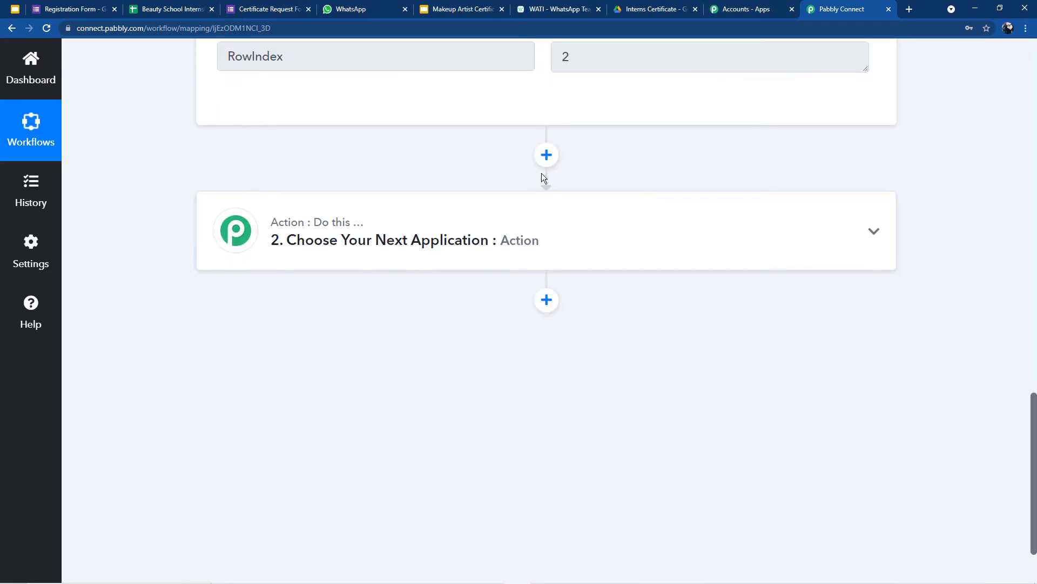
pyautogui.click(546, 155)
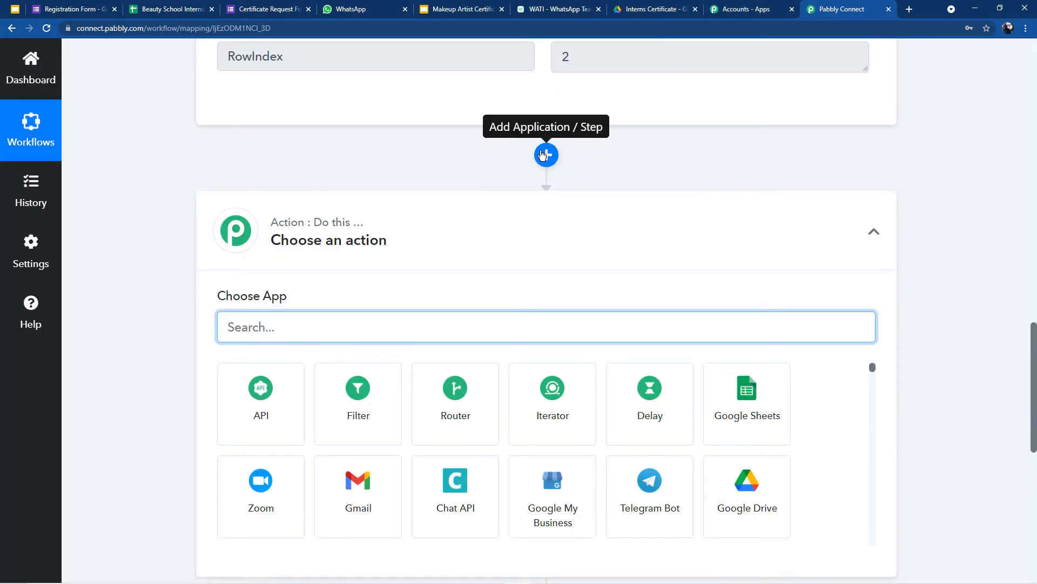
# Step: Compare the Timestamp format with the sheet and the certificate's {{current_date}} placeholder, then add the action step
pyautogui.scroll(6, 545, 156)
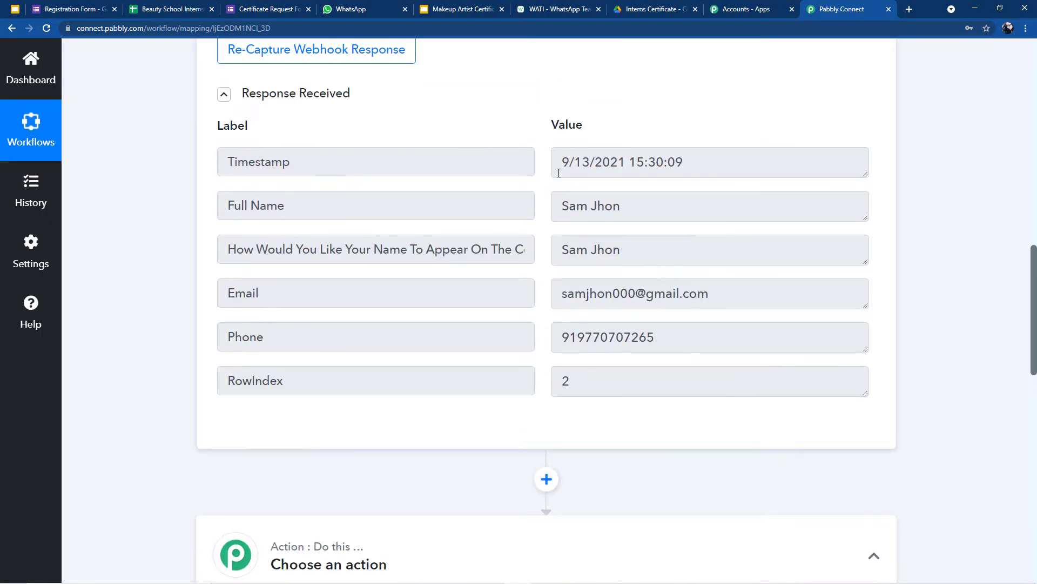
pyautogui.moveTo(563, 161); pyautogui.dragTo(692, 151)
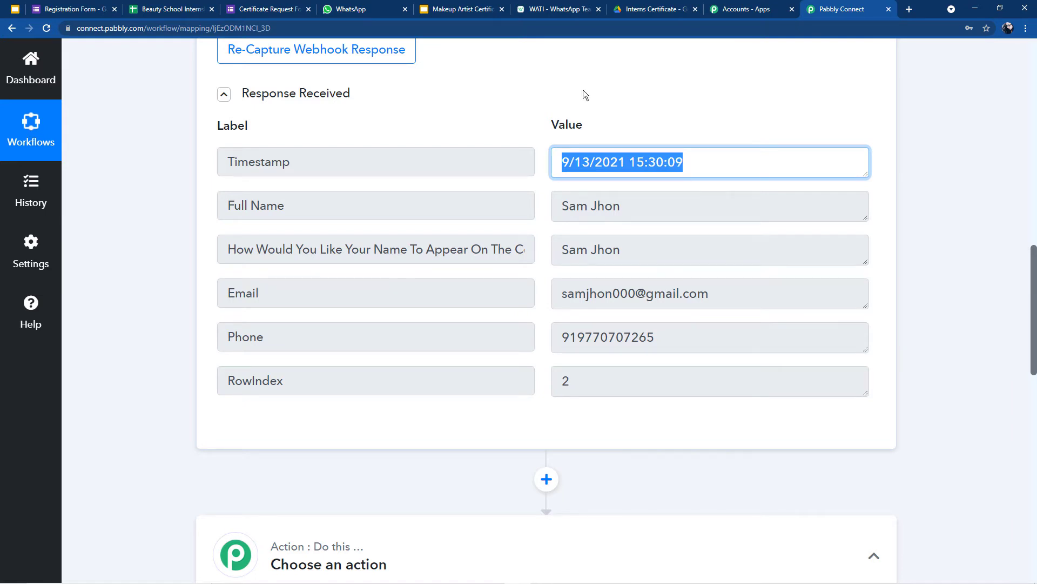
pyautogui.click(181, 9)
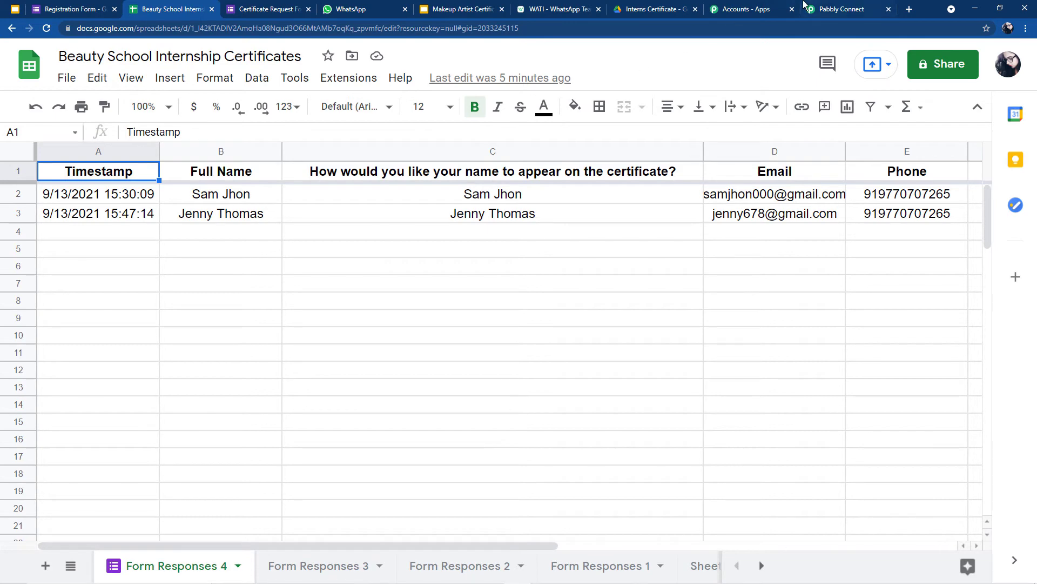
pyautogui.click(830, 6)
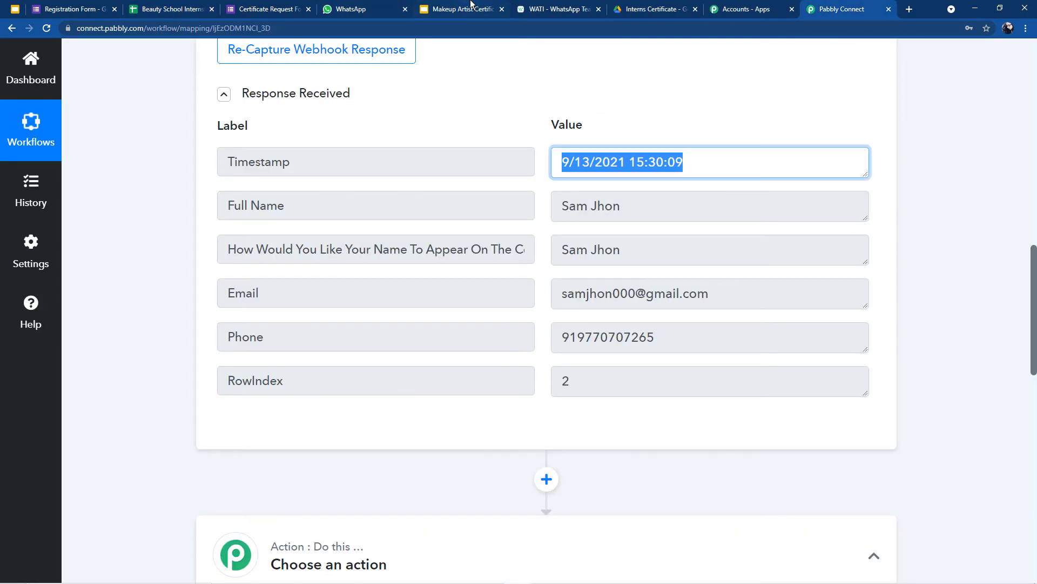
pyautogui.click(469, 6)
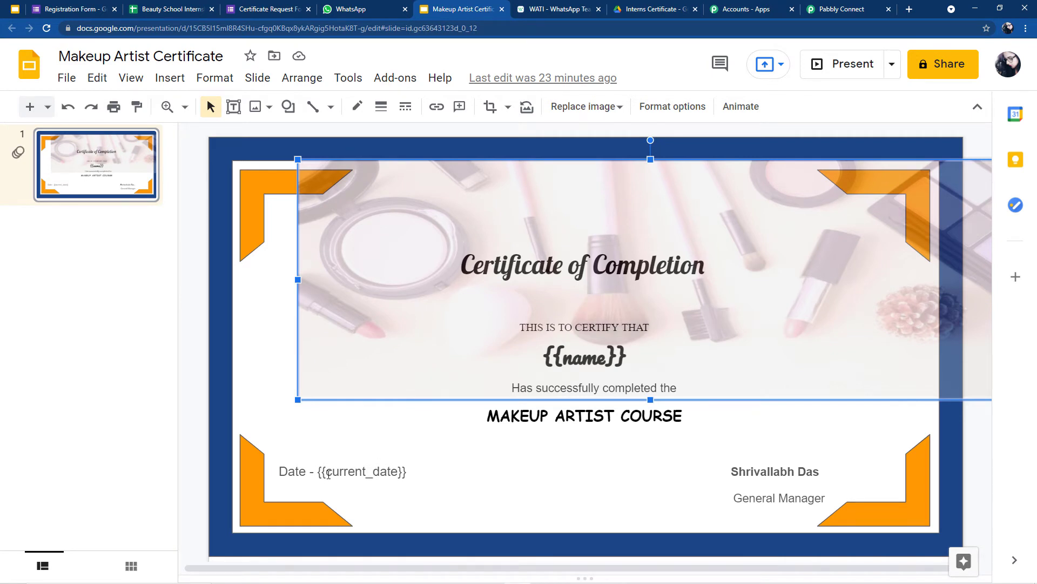
pyautogui.doubleClick(328, 473)
pyautogui.click(841, 9)
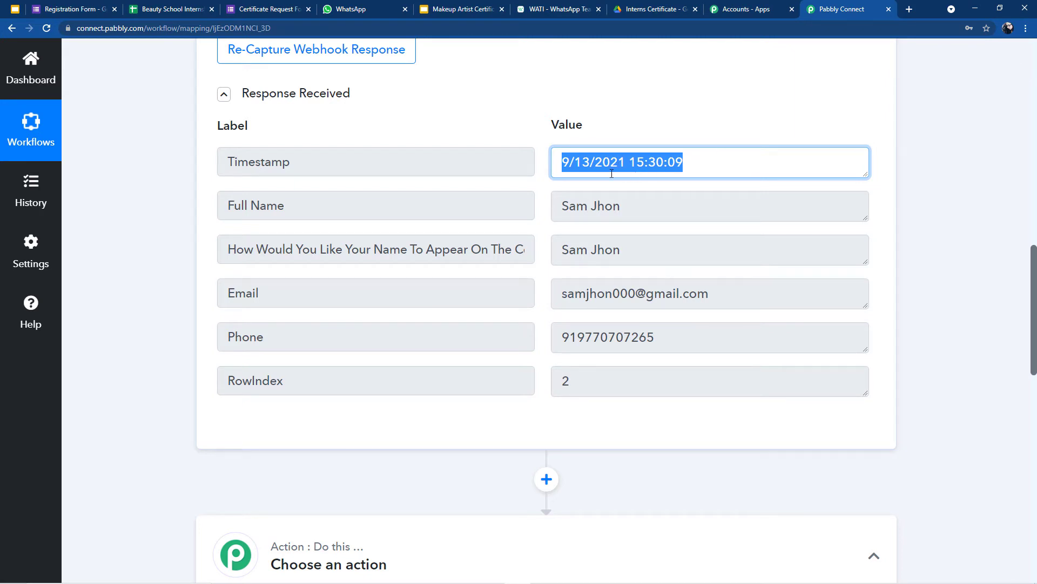
pyautogui.click(677, 174)
pyautogui.scroll(-2, 493, 325)
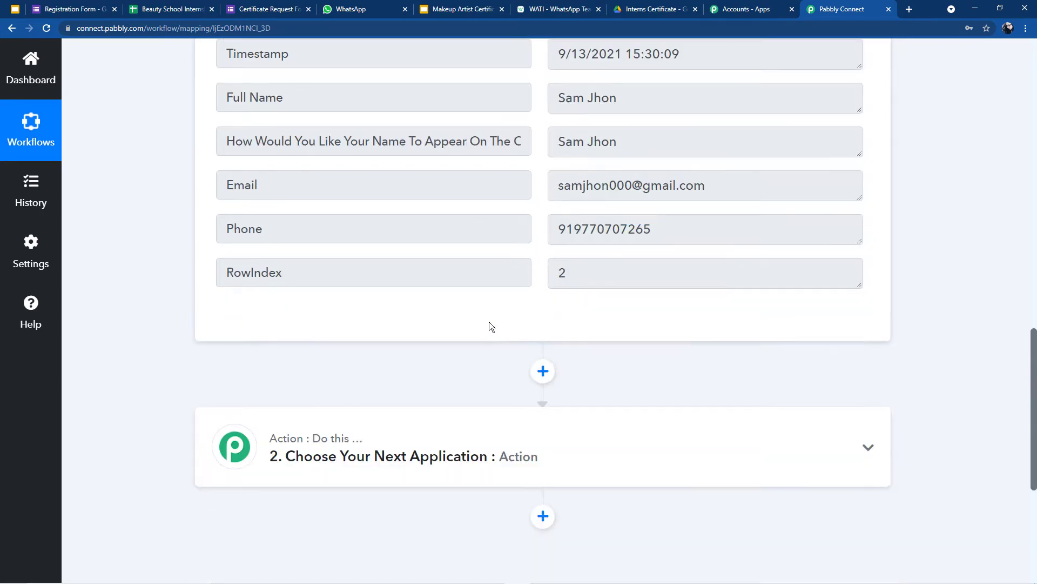
pyautogui.scroll(-2, 511, 308)
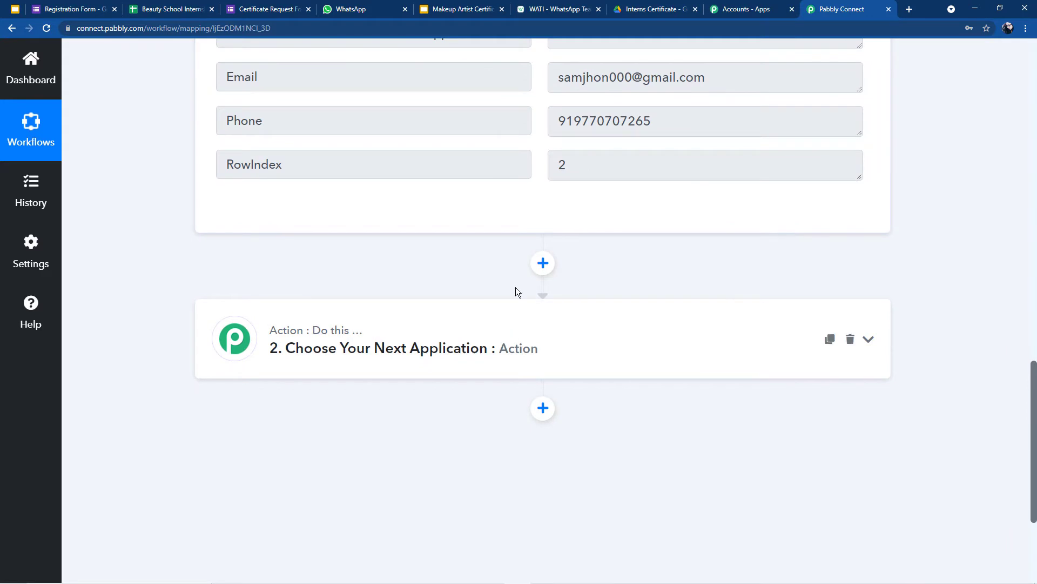
pyautogui.click(543, 263)
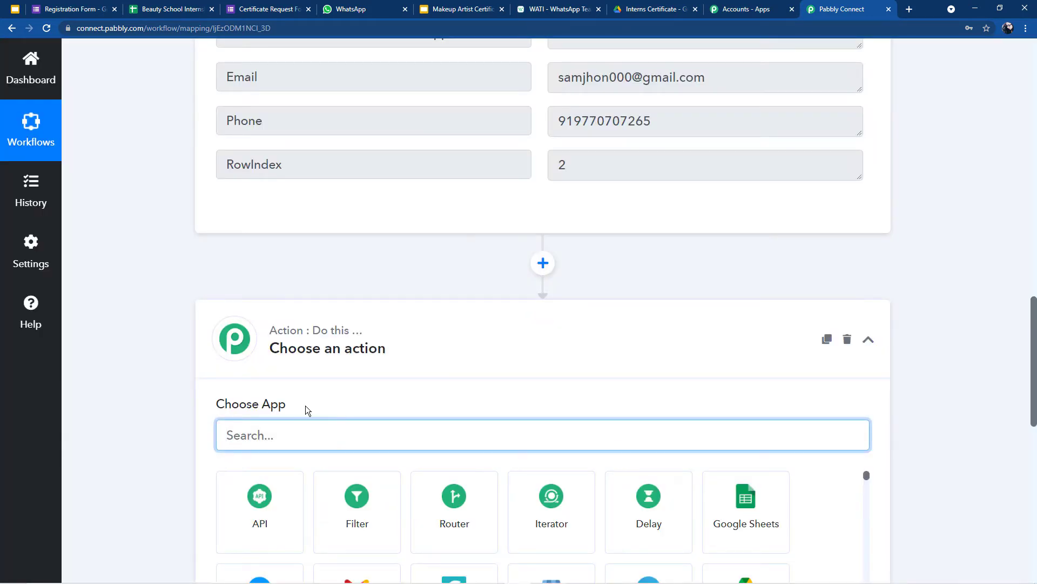
# Step: Search 'Dat' and pick Date/Time Formatter with the Format Date Only event, then connect it
pyautogui.scroll(-2, 303, 405)
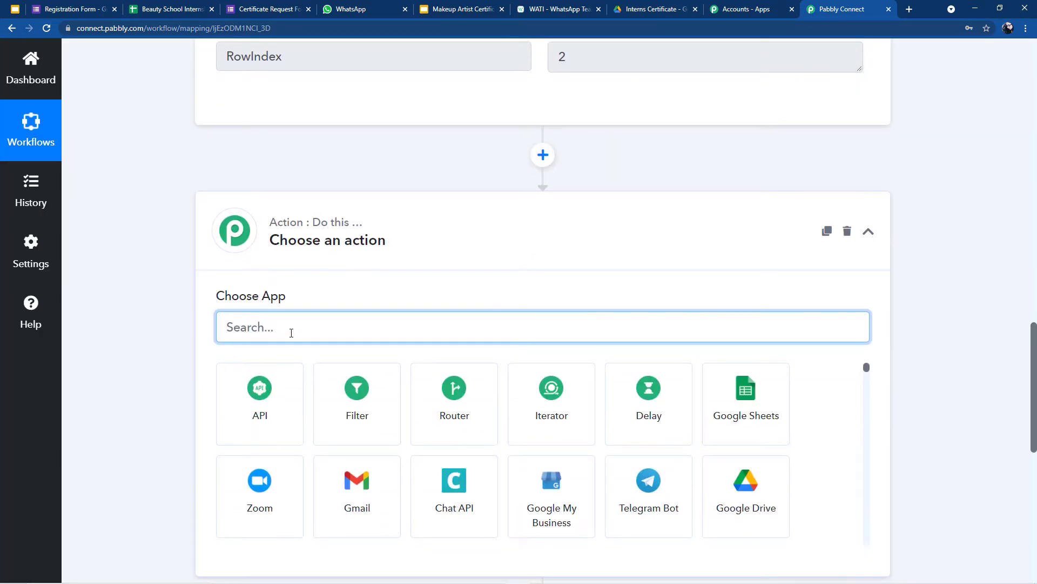
pyautogui.write('Dat')
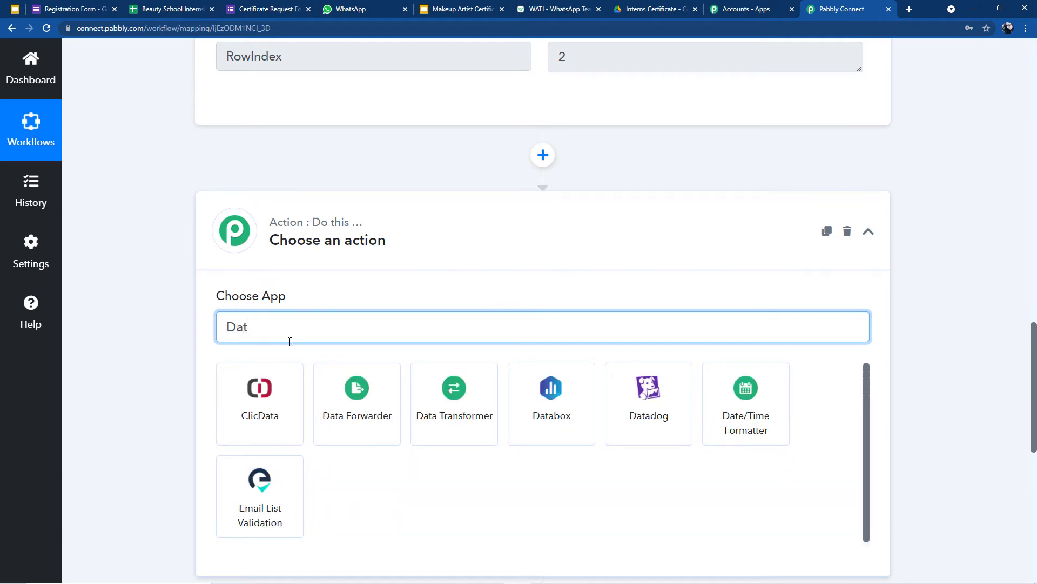
pyautogui.click(735, 421)
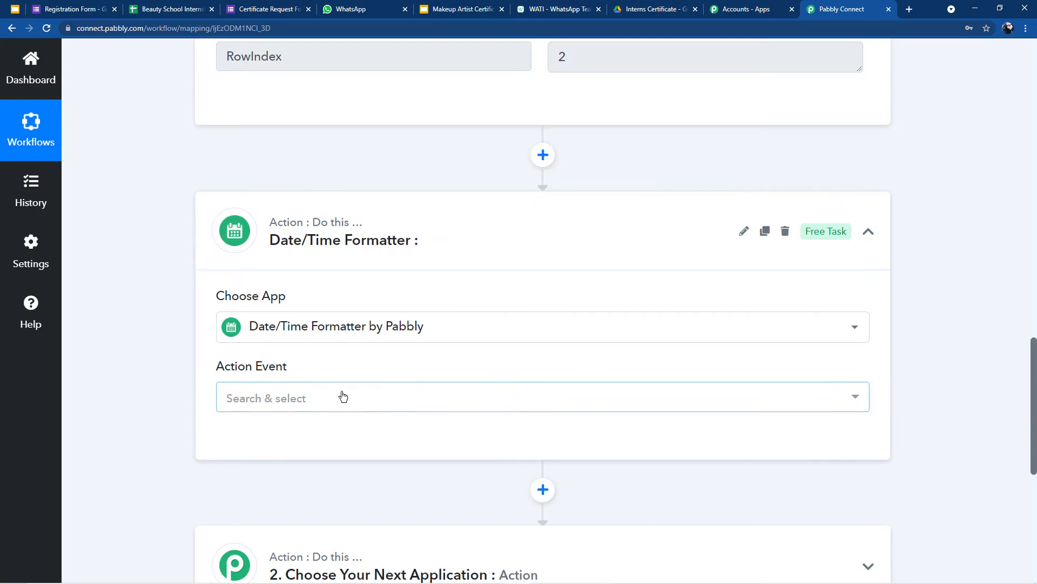
pyautogui.click(333, 392)
pyautogui.scroll(2, 263, 208)
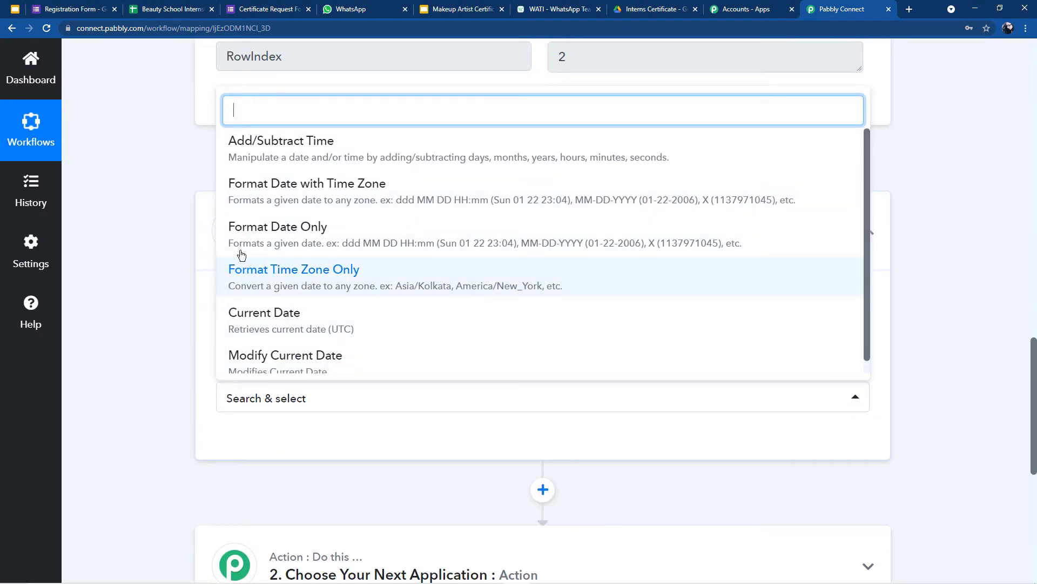
pyautogui.click(261, 239)
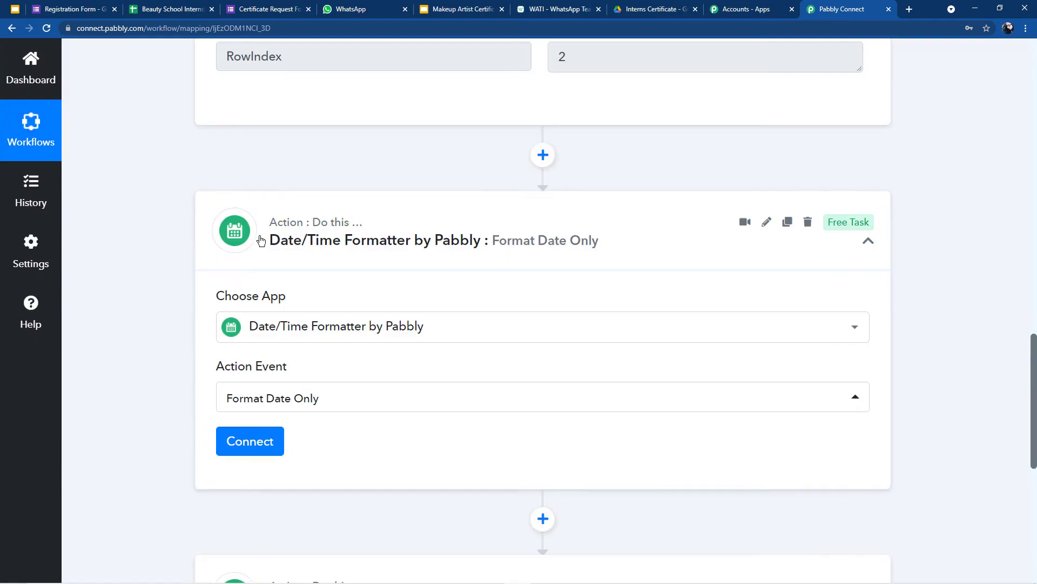
pyautogui.click(231, 446)
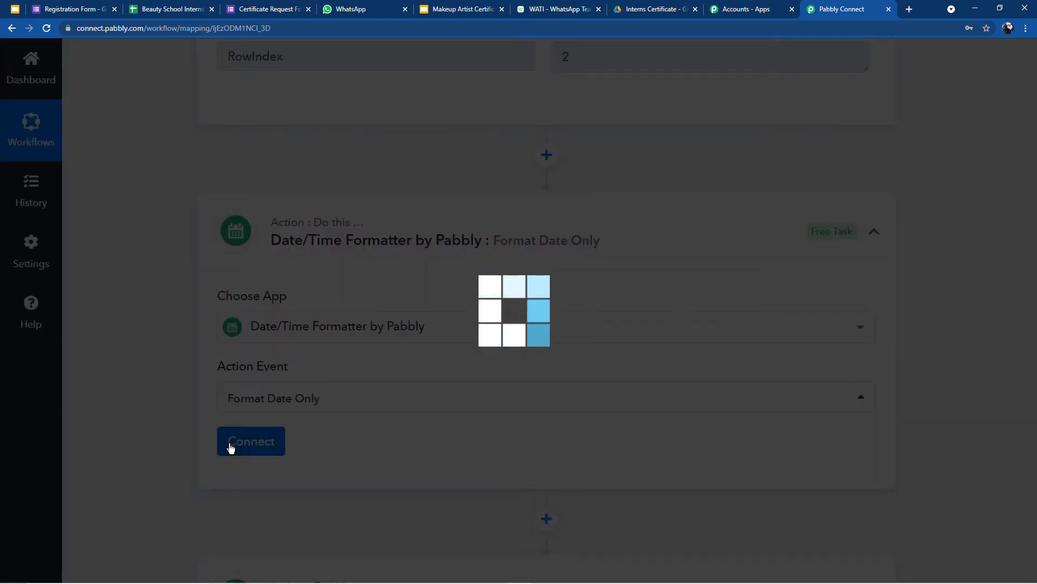
pyautogui.scroll(-6, 233, 441)
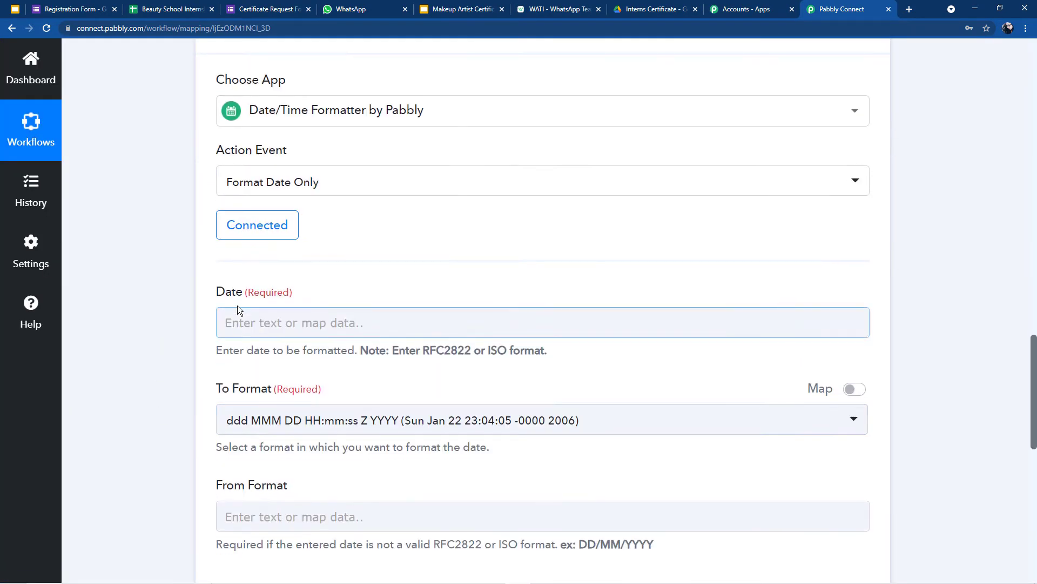
# Step: Map the form's Timestamp into the Date field and choose DD-MM-YYYY as the output format
pyautogui.scroll(-1, 321, 321)
pyautogui.click(302, 222)
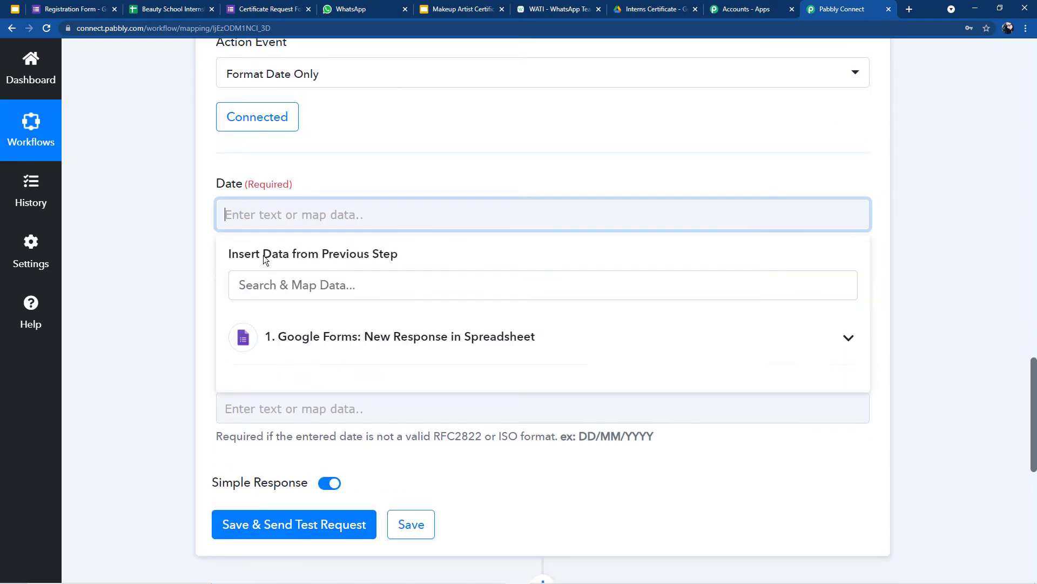
pyautogui.click(278, 344)
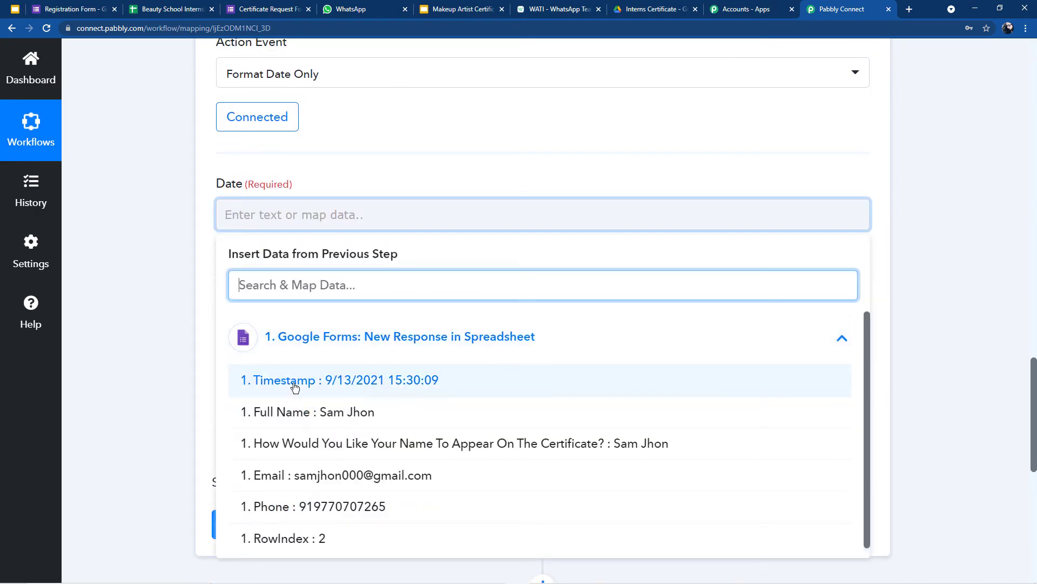
pyautogui.click(345, 381)
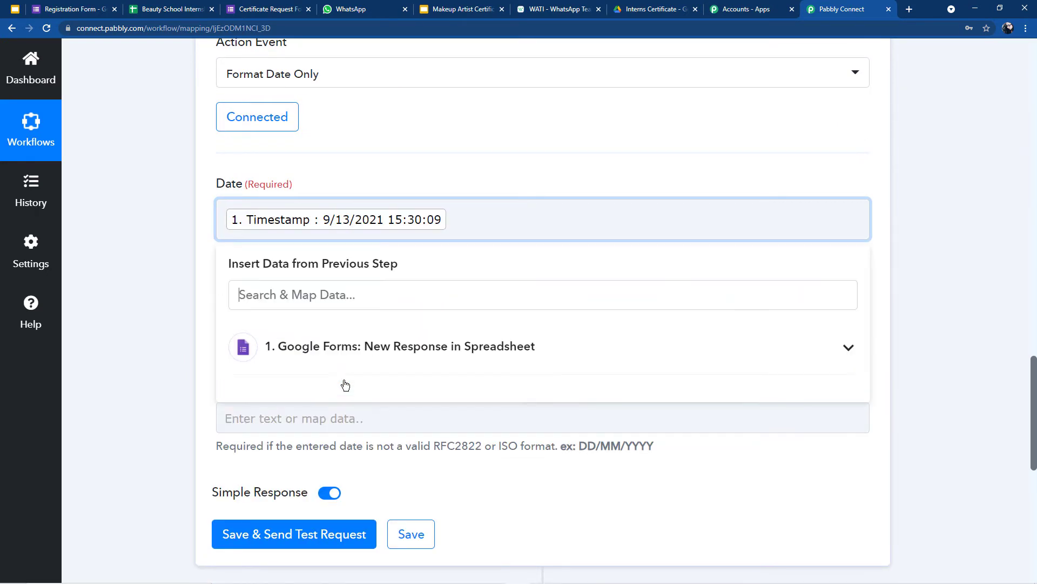
pyautogui.click(436, 163)
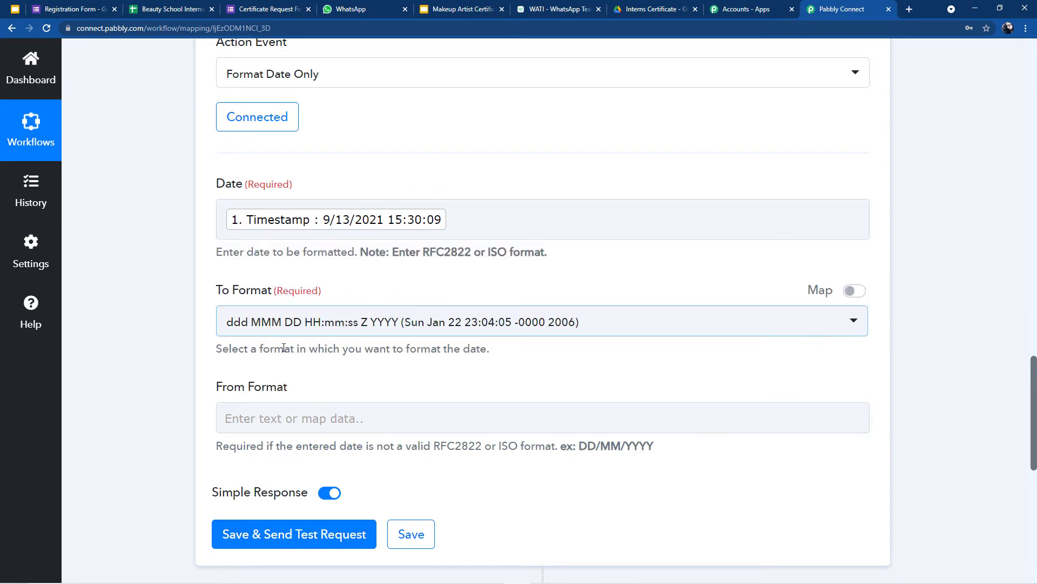
pyautogui.click(358, 324)
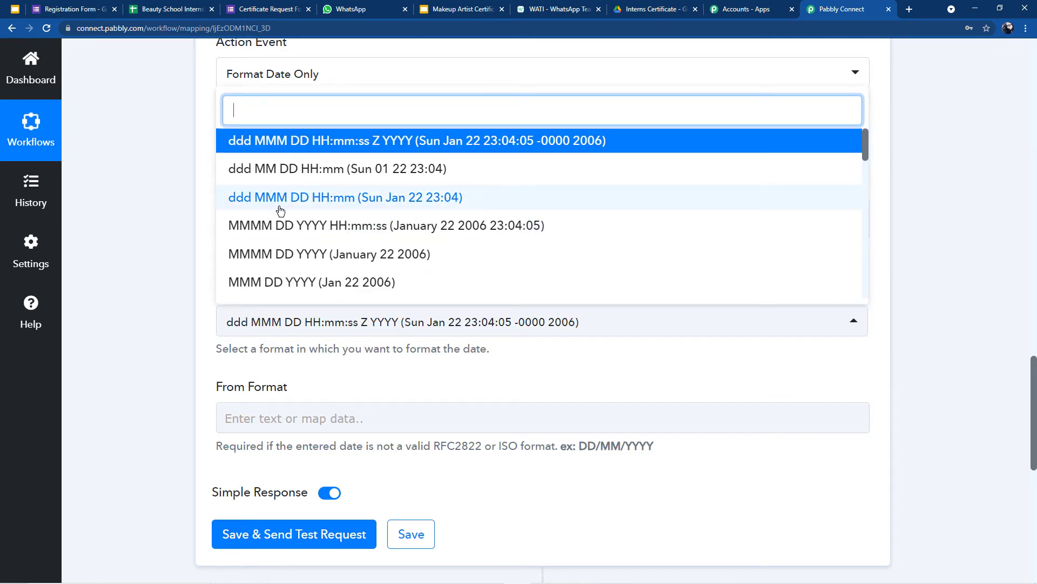
pyautogui.scroll(-4, 280, 222)
pyautogui.scroll(-2, 280, 221)
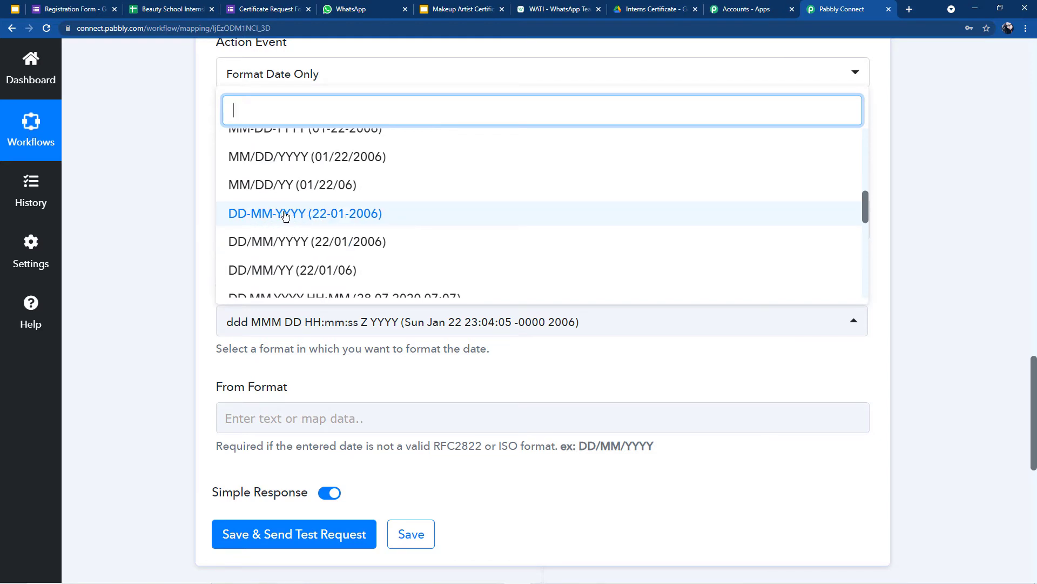
pyautogui.click(254, 215)
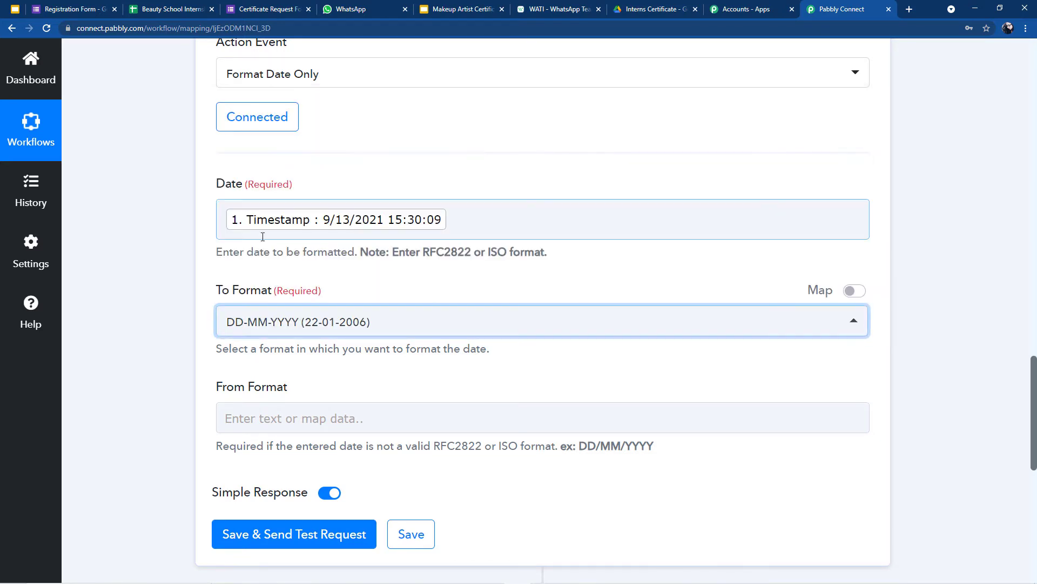
# Step: Save and send a test request, confirming the result 13-09-2021
pyautogui.scroll(-2, 285, 339)
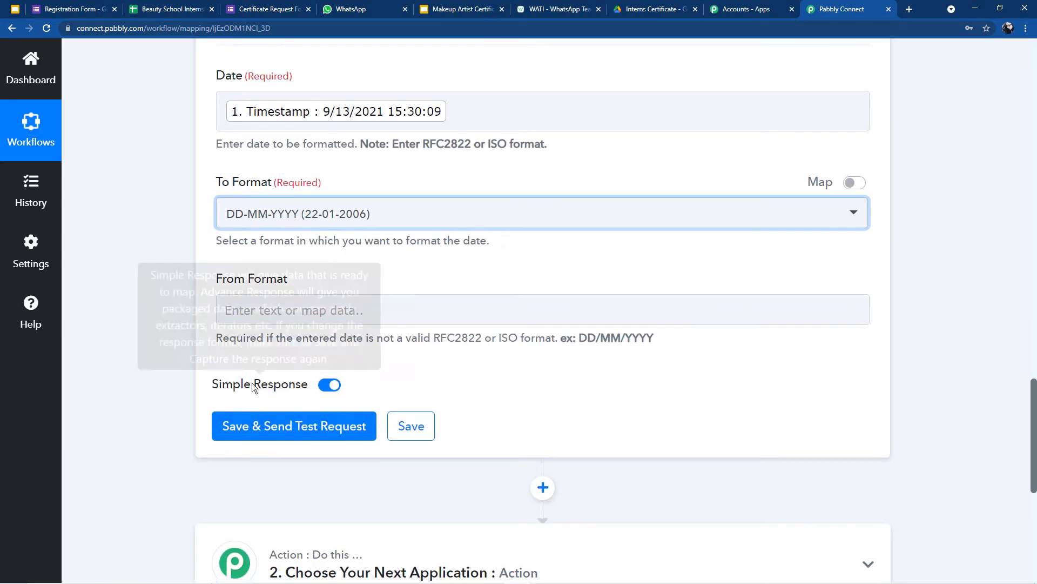
pyautogui.click(257, 426)
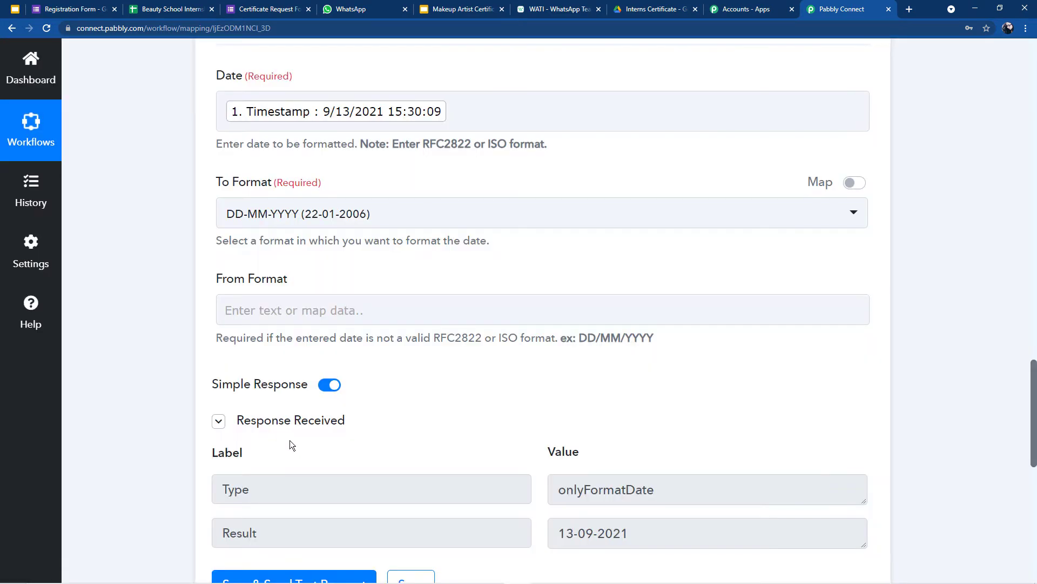
pyautogui.scroll(-4, 435, 419)
pyautogui.moveTo(562, 317); pyautogui.dragTo(861, 310)
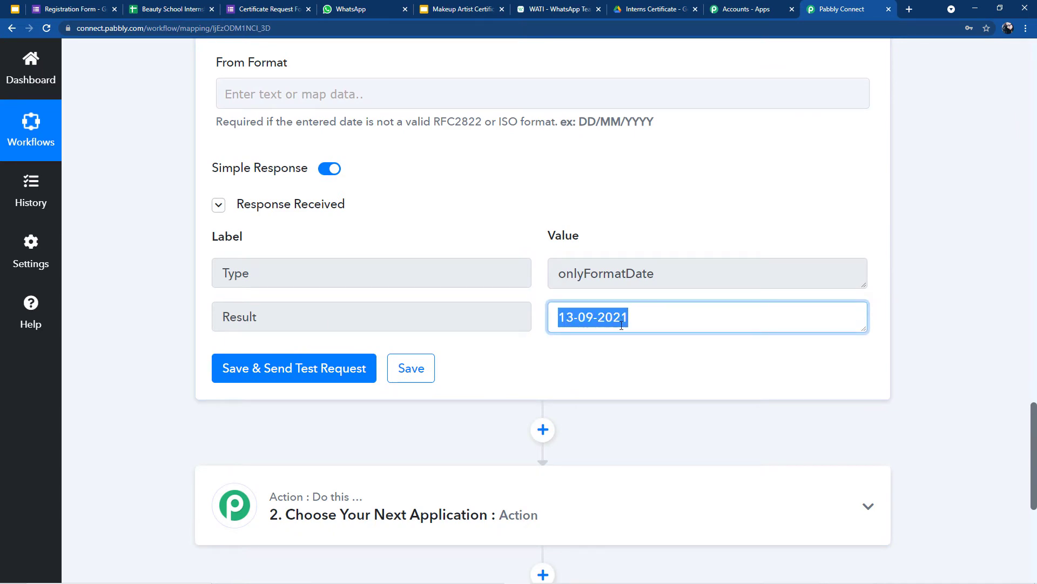
pyautogui.click(588, 350)
pyautogui.scroll(20, 566, 381)
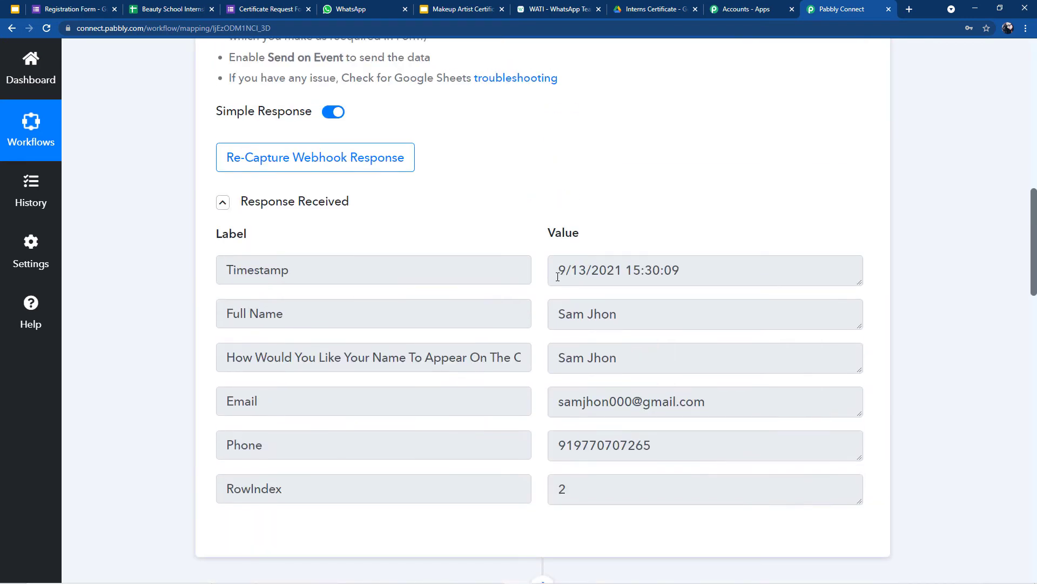
pyautogui.moveTo(557, 278); pyautogui.dragTo(756, 286)
pyautogui.scroll(-20, 560, 364)
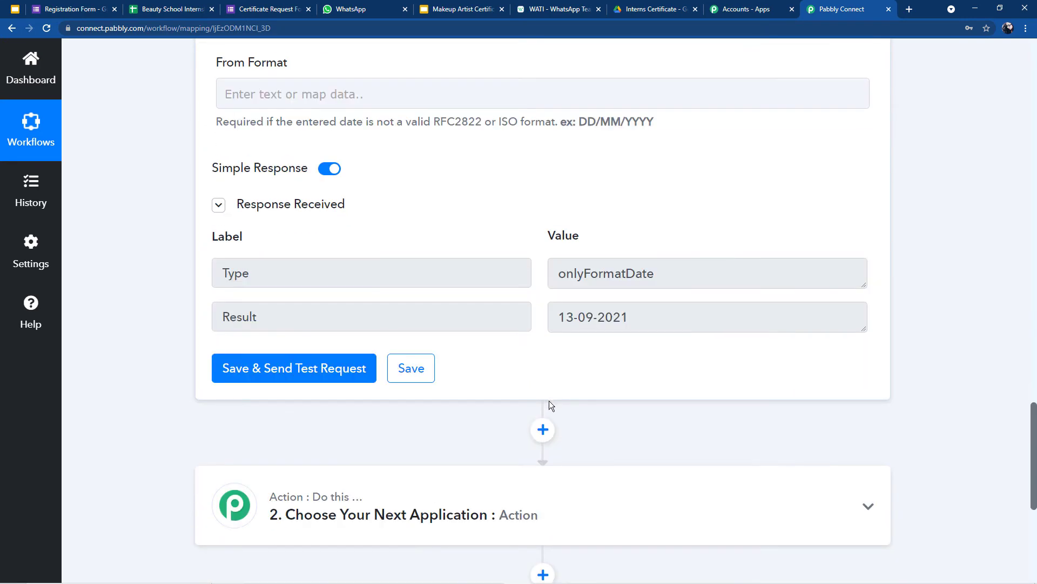
pyautogui.scroll(-2, 551, 351)
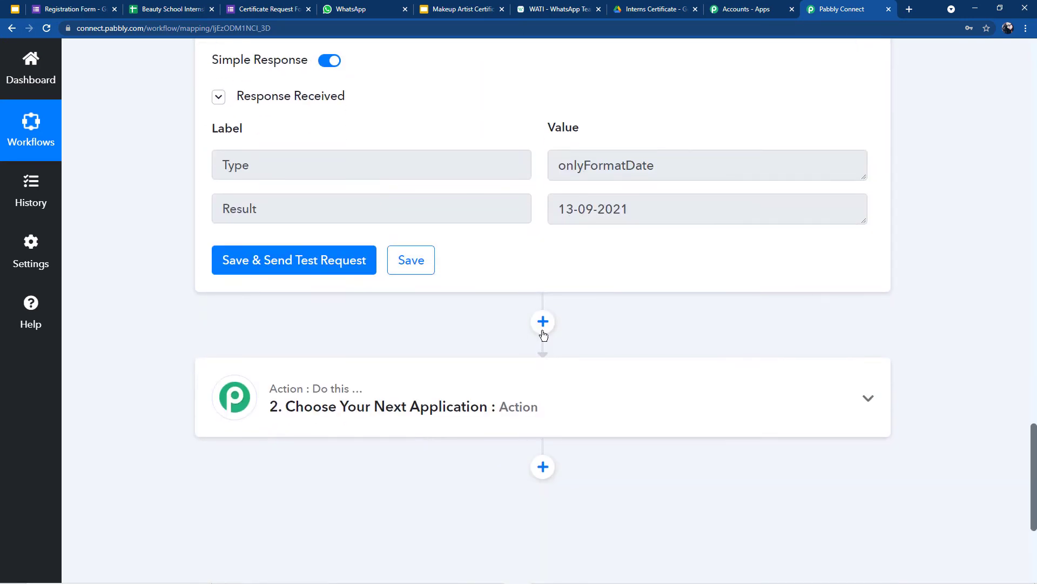
# Step: Add a Google Slides step using Create Presentation From Template and start connecting its account
pyautogui.click(543, 323)
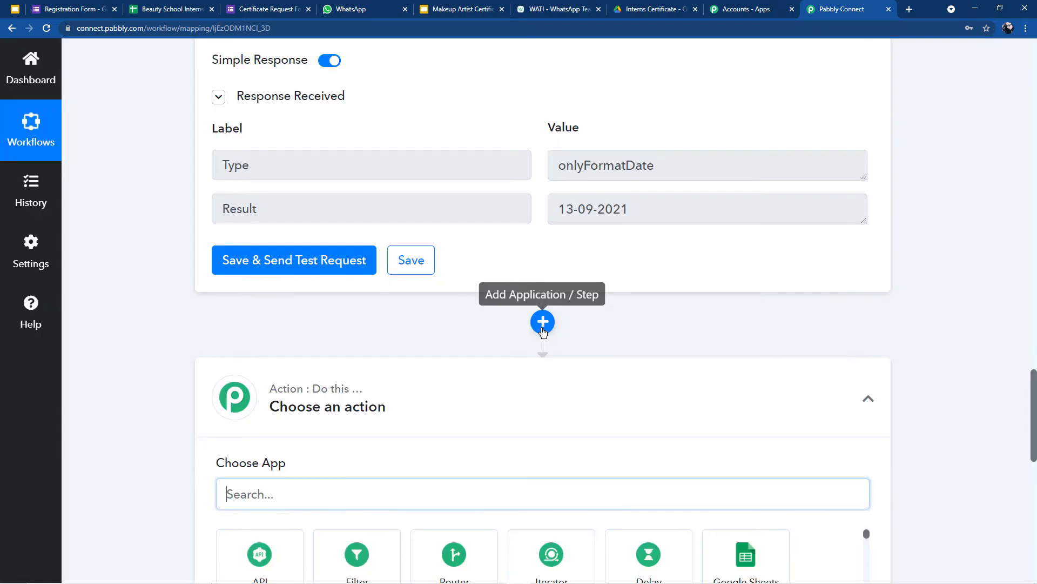
pyautogui.scroll(-2, 246, 416)
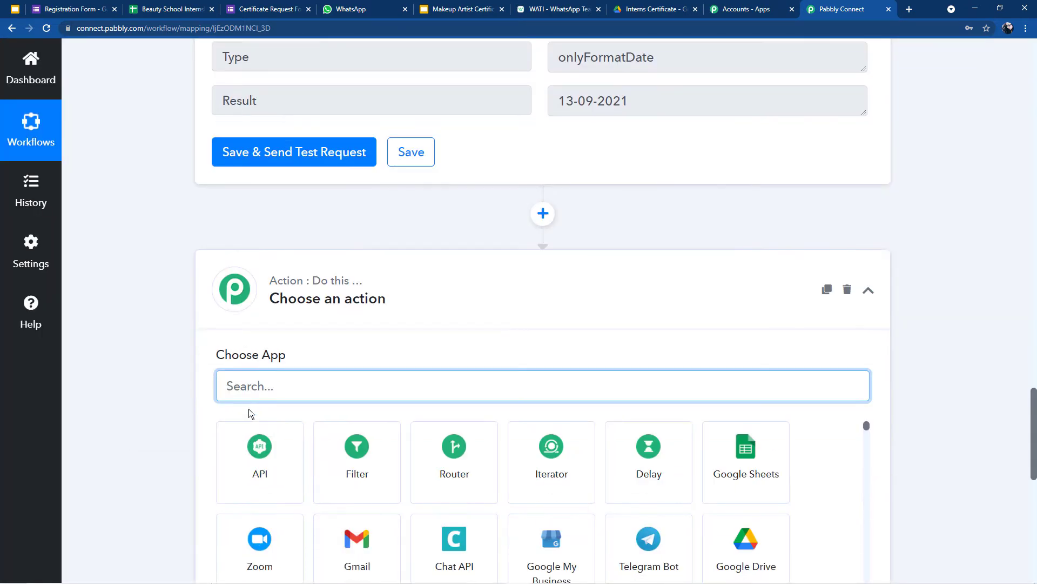
pyautogui.write('Goog')
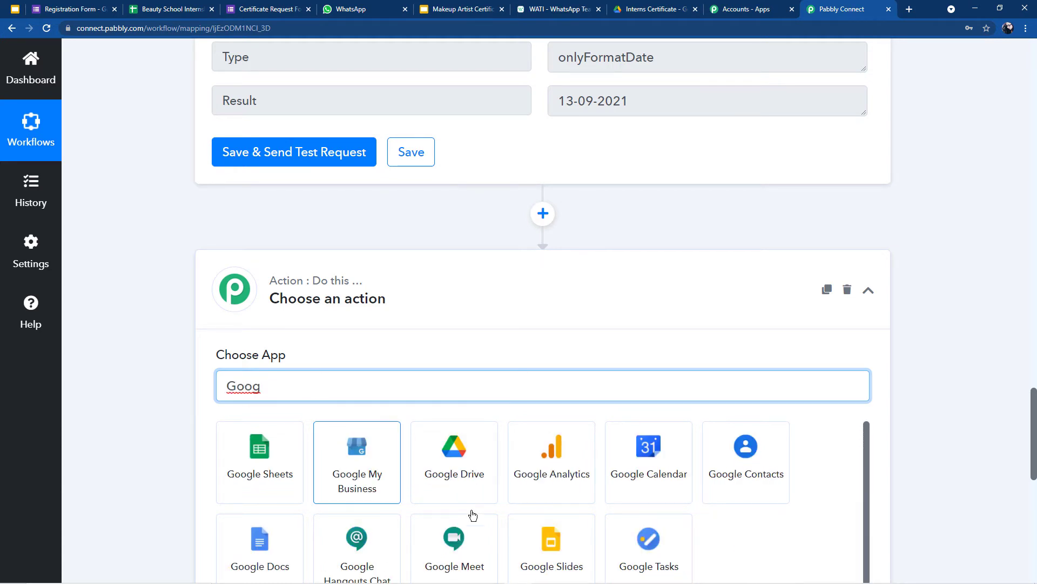
pyautogui.click(572, 539)
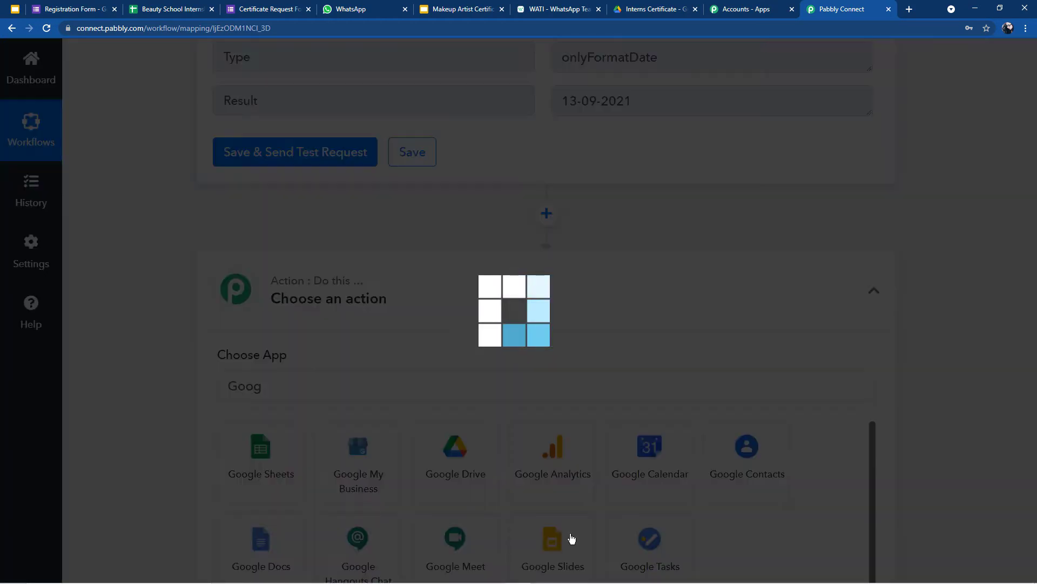
pyautogui.scroll(-2, 356, 421)
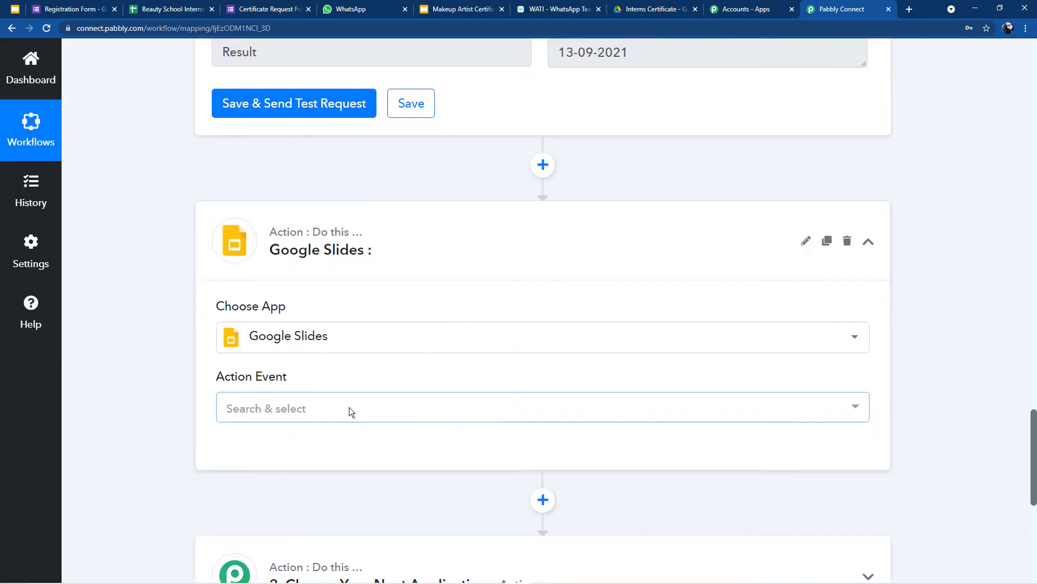
pyautogui.click(300, 349)
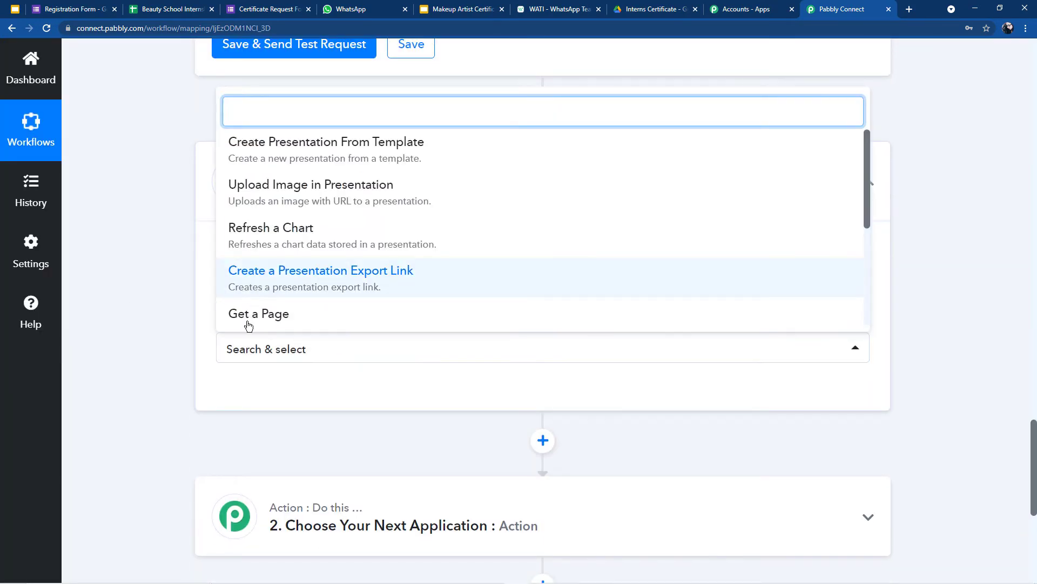
pyautogui.scroll(2, 296, 274)
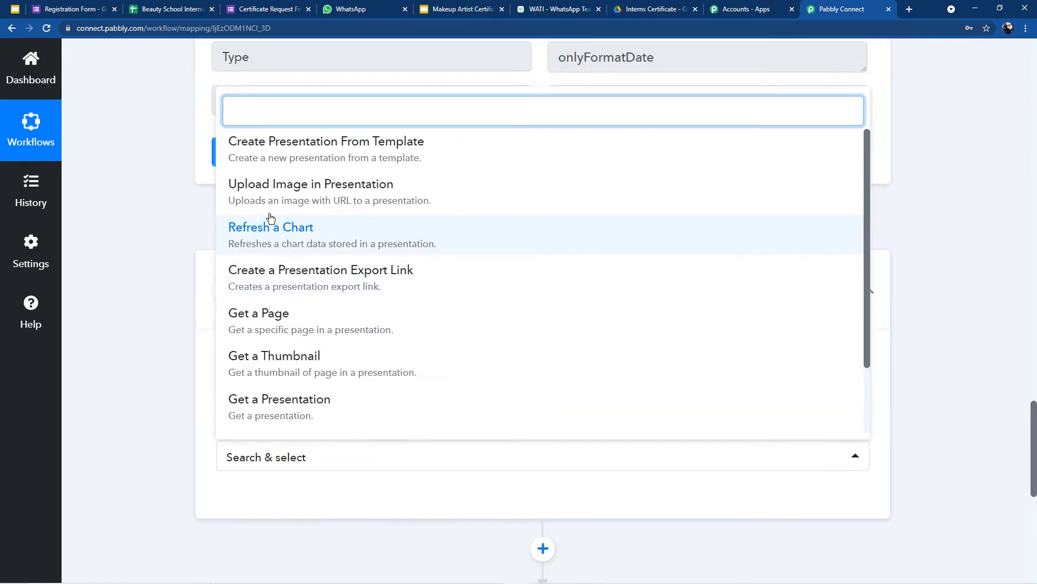
pyautogui.click(325, 147)
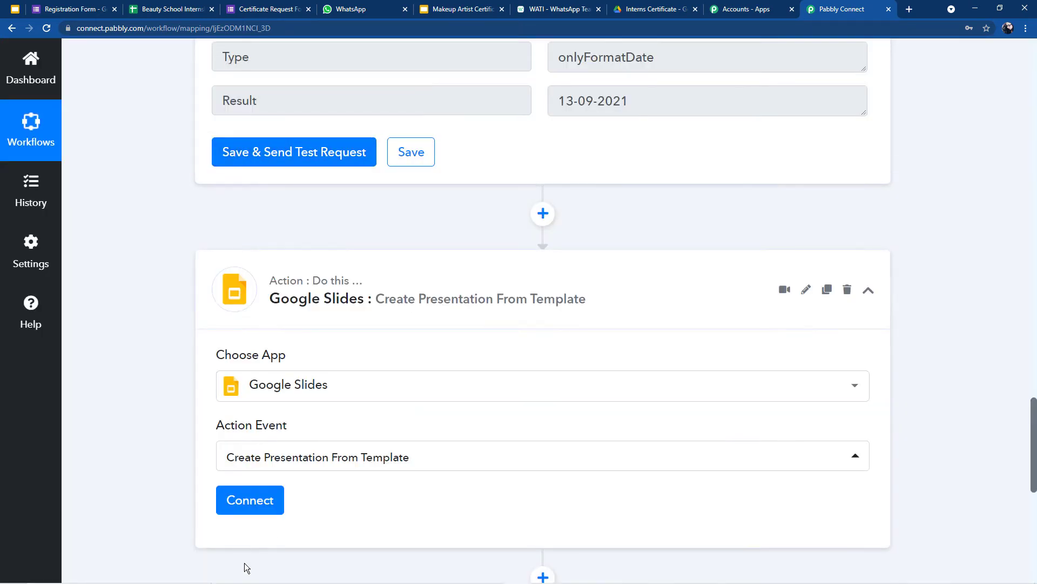
pyautogui.click(232, 507)
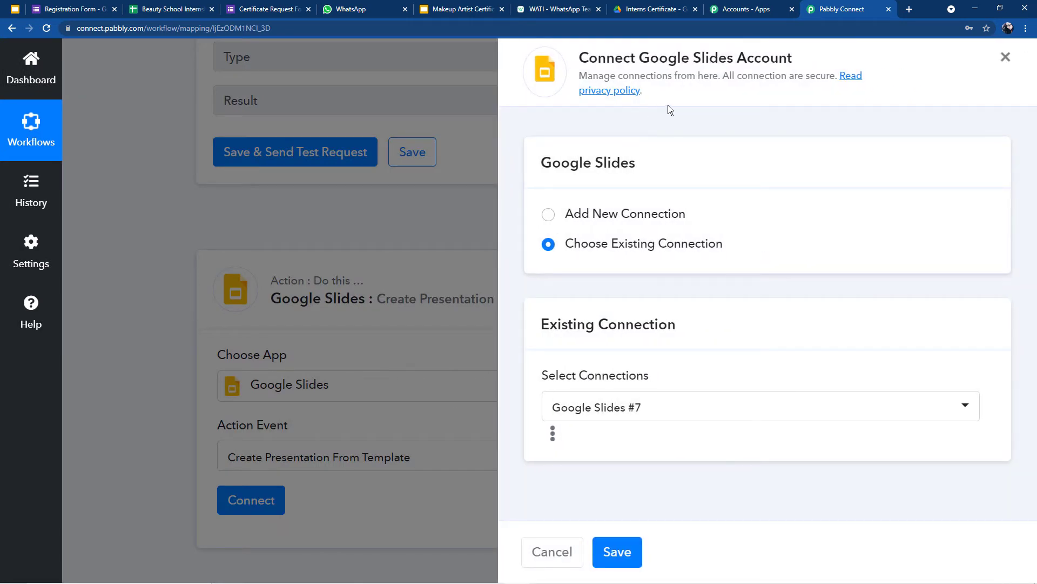
# Step: Add a new connection and authorize a Google account for Google Slides on the consent page
pyautogui.click(547, 215)
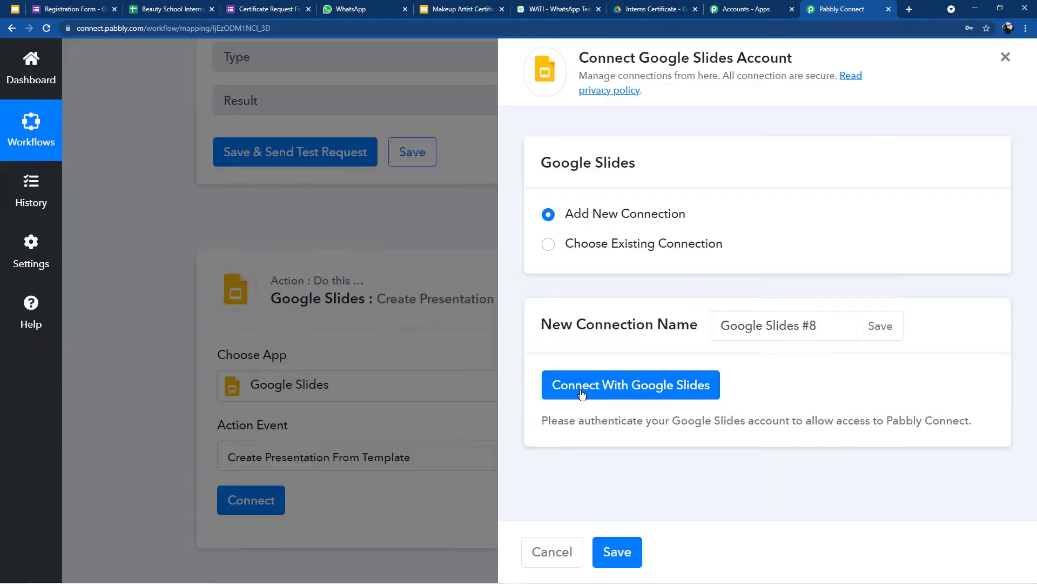
pyautogui.click(582, 393)
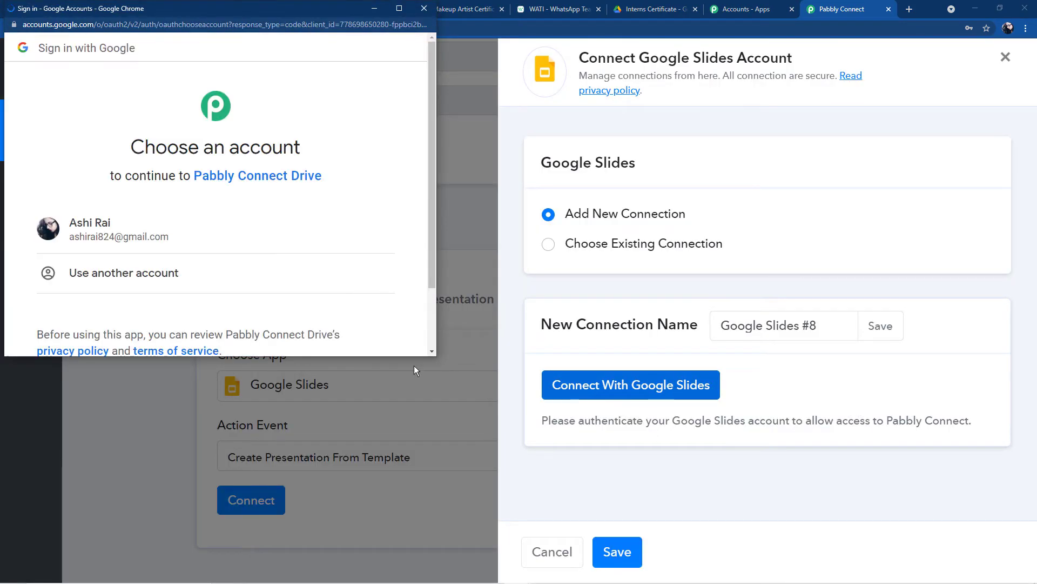
pyautogui.click(99, 234)
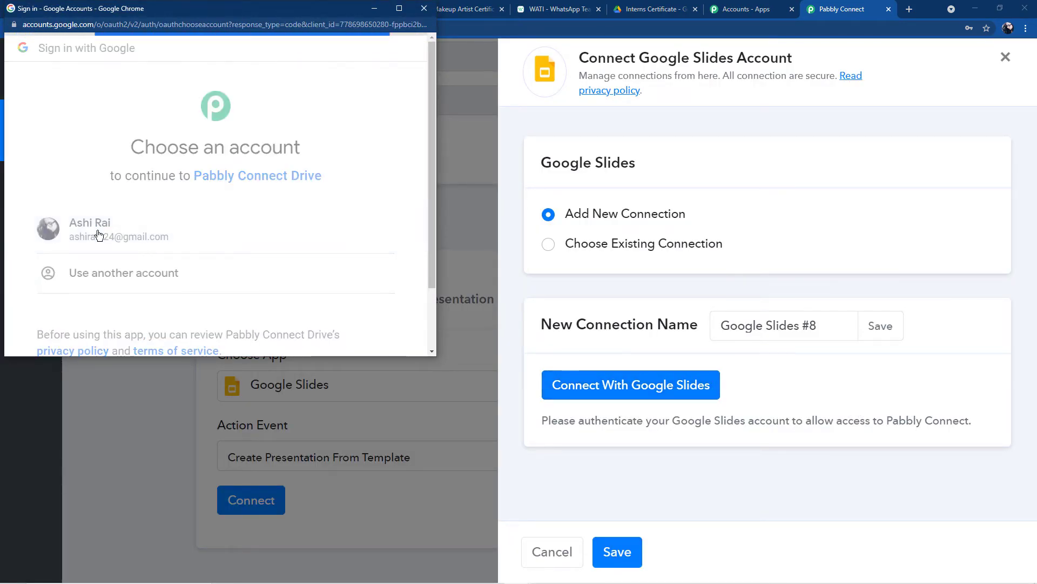
pyautogui.scroll(-2, 281, 275)
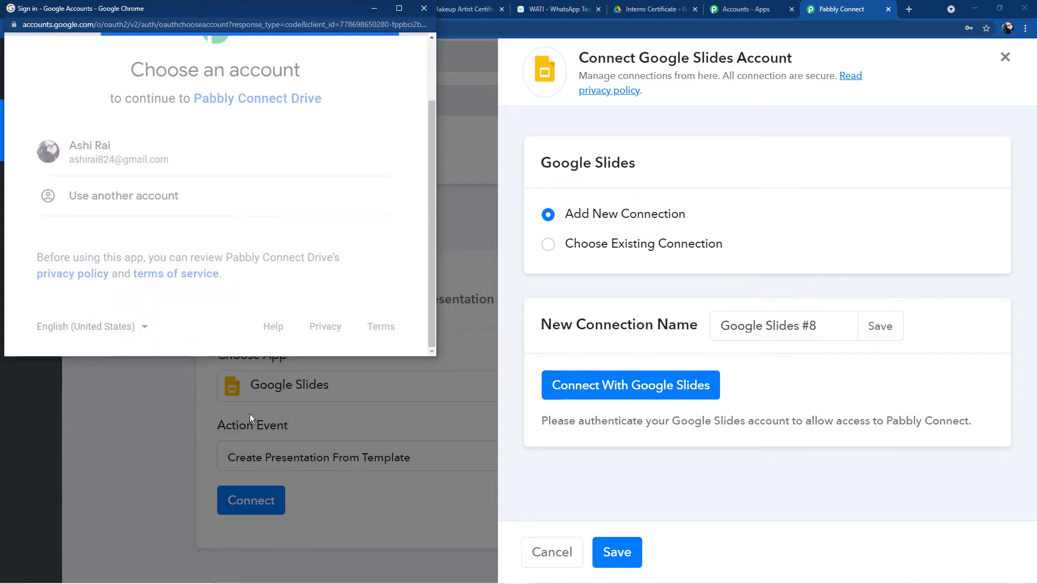
pyautogui.scroll(-3, 288, 326)
pyautogui.scroll(-2, 289, 329)
pyautogui.click(319, 250)
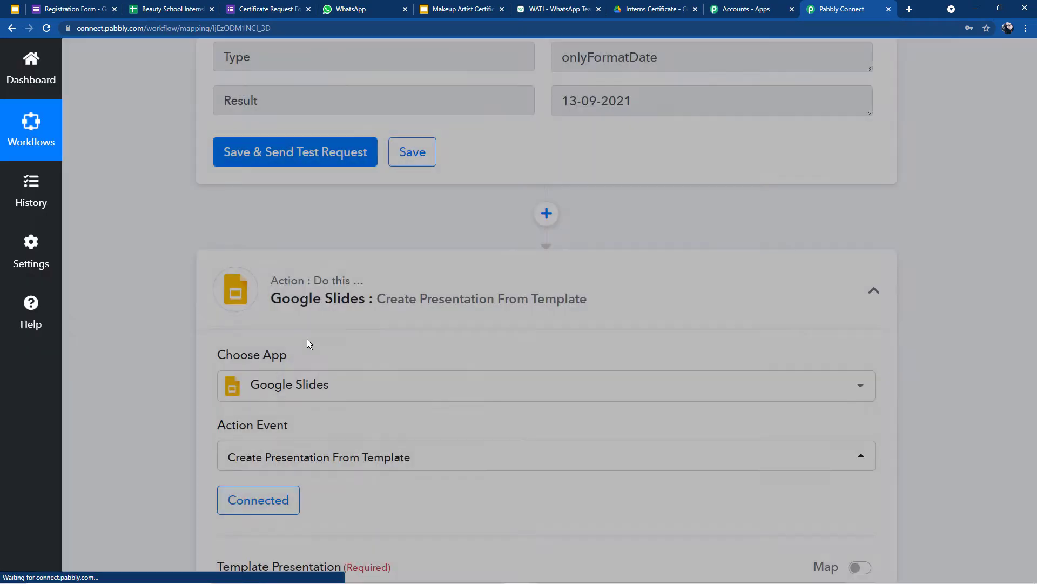
# Step: Look over the Google Forms fields available for the presentation title without mapping any
pyautogui.scroll(-5, 302, 352)
pyautogui.scroll(-2, 280, 352)
pyautogui.scroll(4, 221, 331)
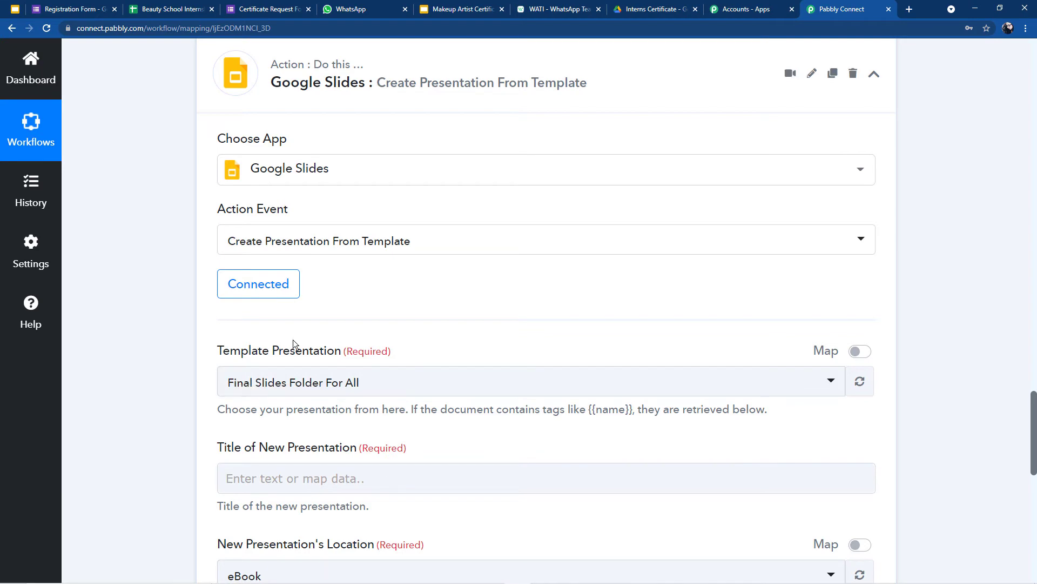
pyautogui.scroll(-2, 300, 335)
pyautogui.scroll(8, 257, 442)
pyautogui.scroll(17, 258, 438)
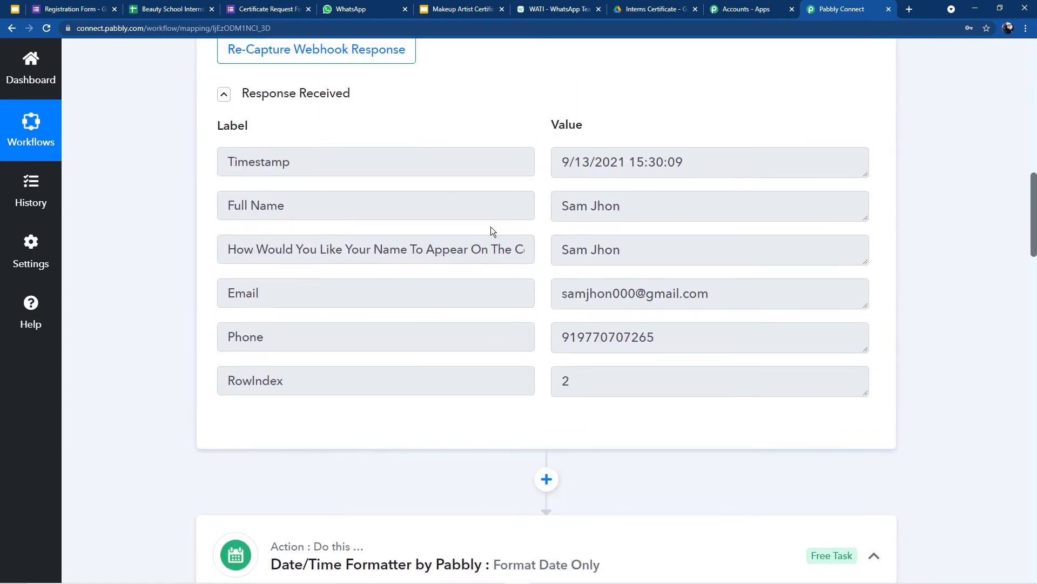
pyautogui.scroll(-15, 428, 384)
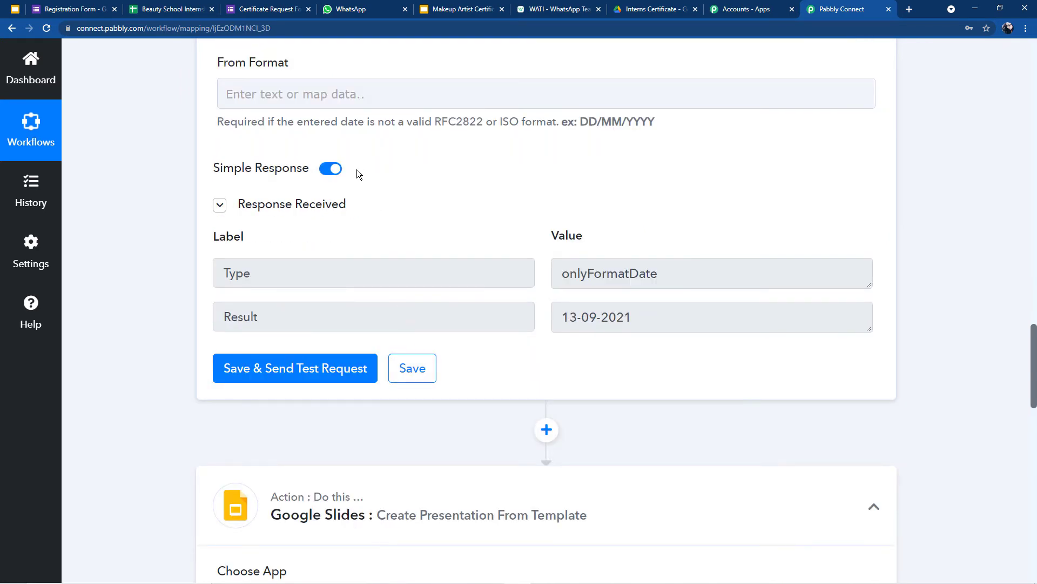
pyautogui.scroll(-8, 345, 407)
pyautogui.click(303, 478)
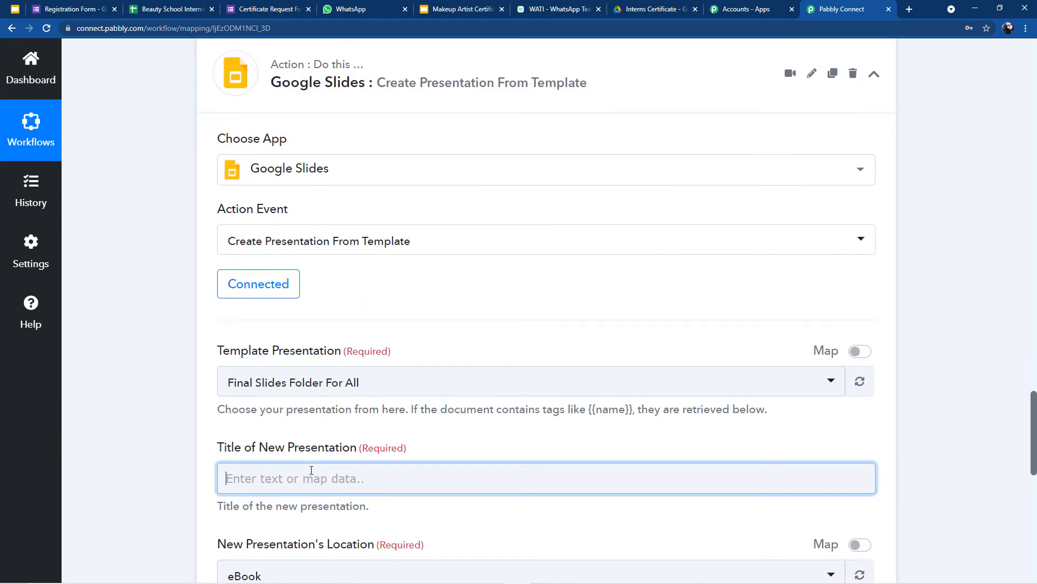
pyautogui.scroll(-2, 325, 459)
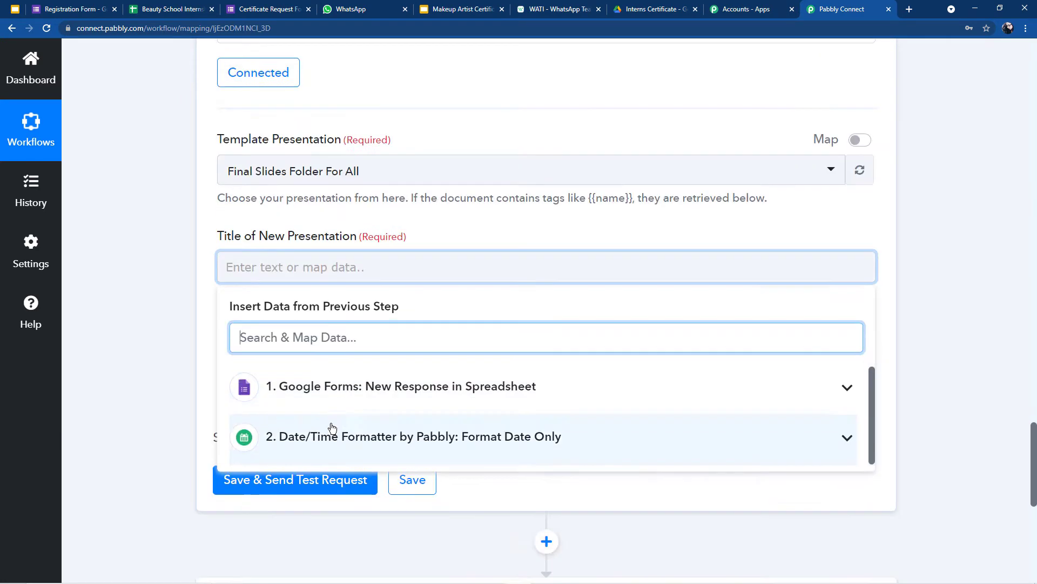
pyautogui.click(411, 381)
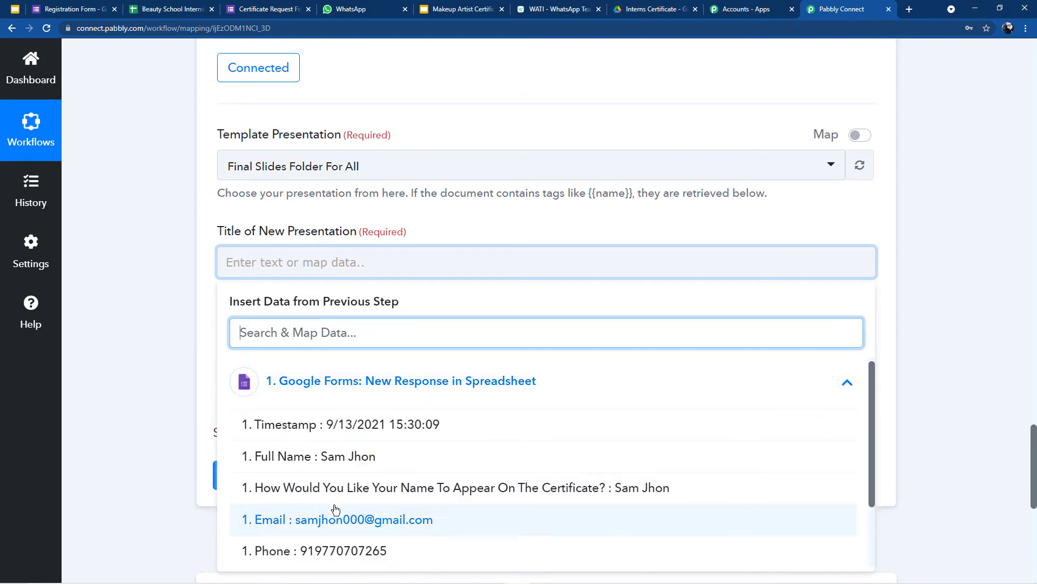
pyautogui.click(534, 203)
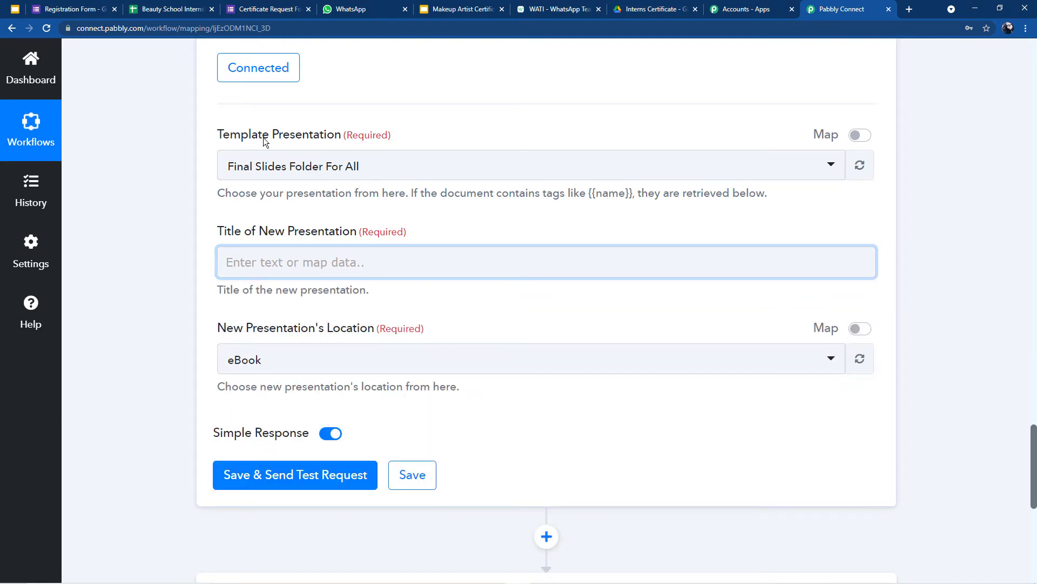
# Step: Search 'ma' and select Makeup Artist Certificate as the template presentation
pyautogui.click(303, 168)
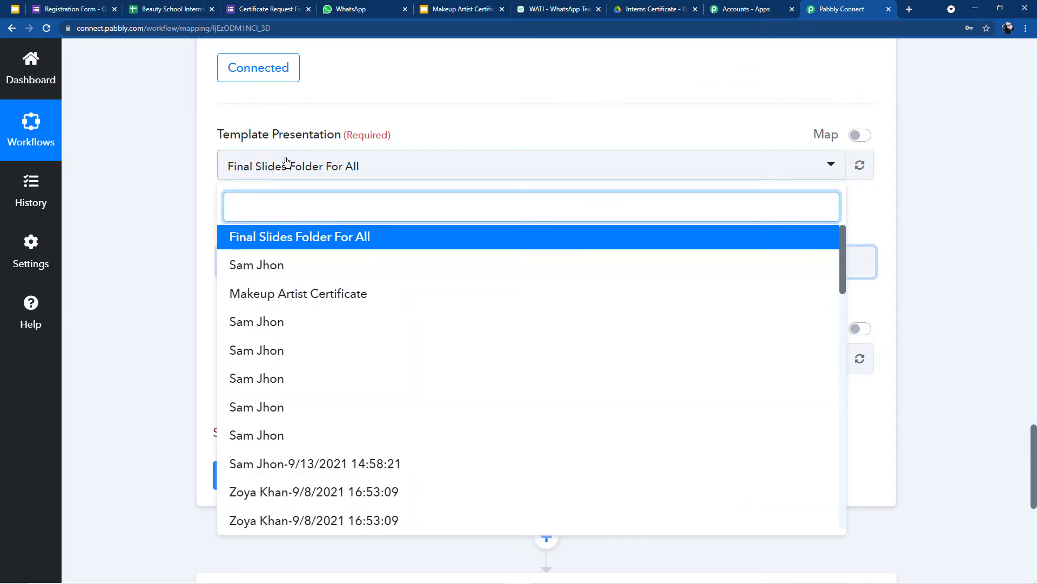
pyautogui.scroll(-3, 254, 259)
pyautogui.scroll(-8, 266, 208)
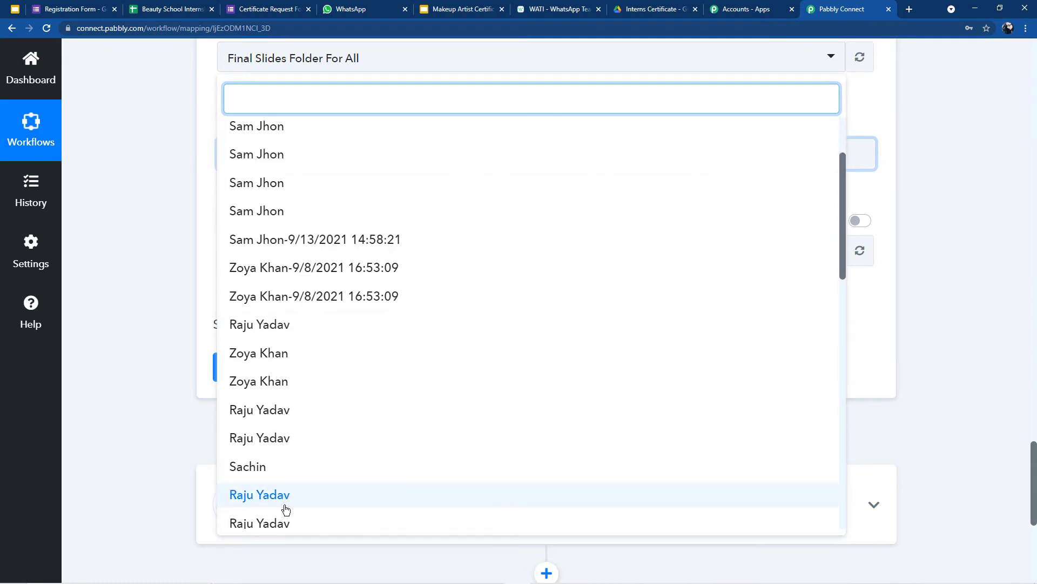
pyautogui.scroll(-4, 289, 518)
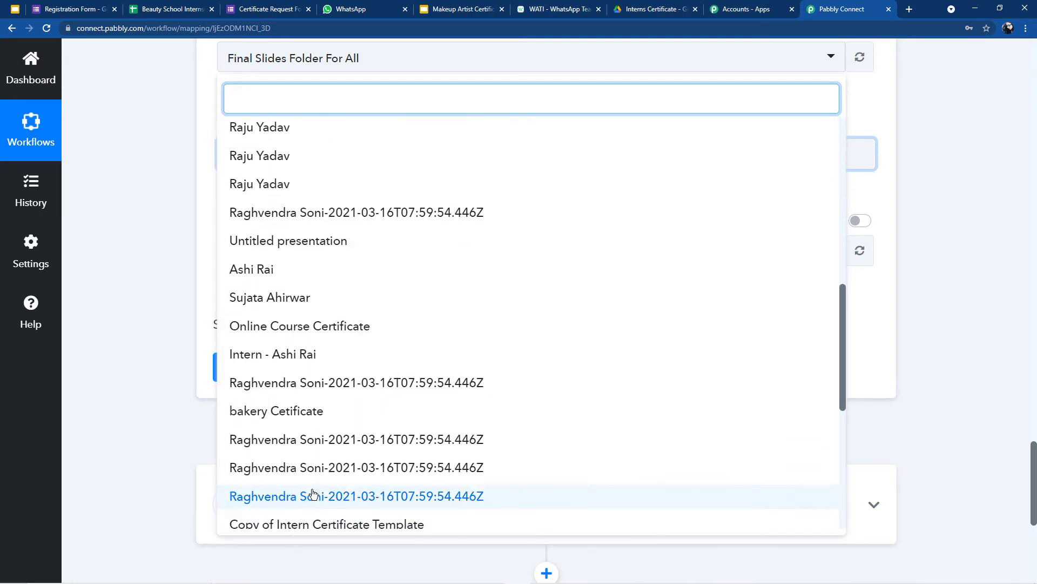
pyautogui.scroll(15, 359, 270)
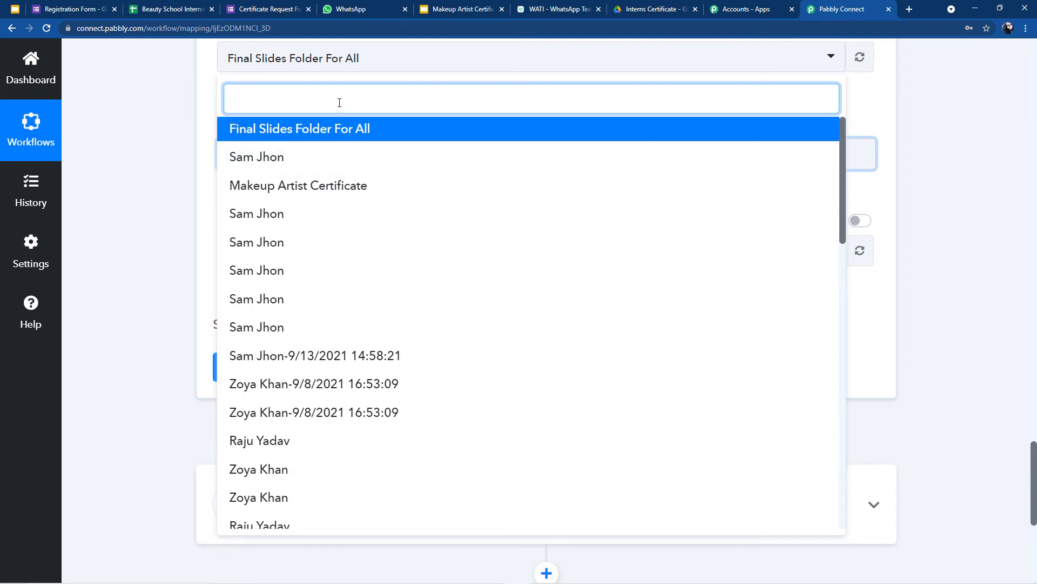
pyautogui.write('ma')
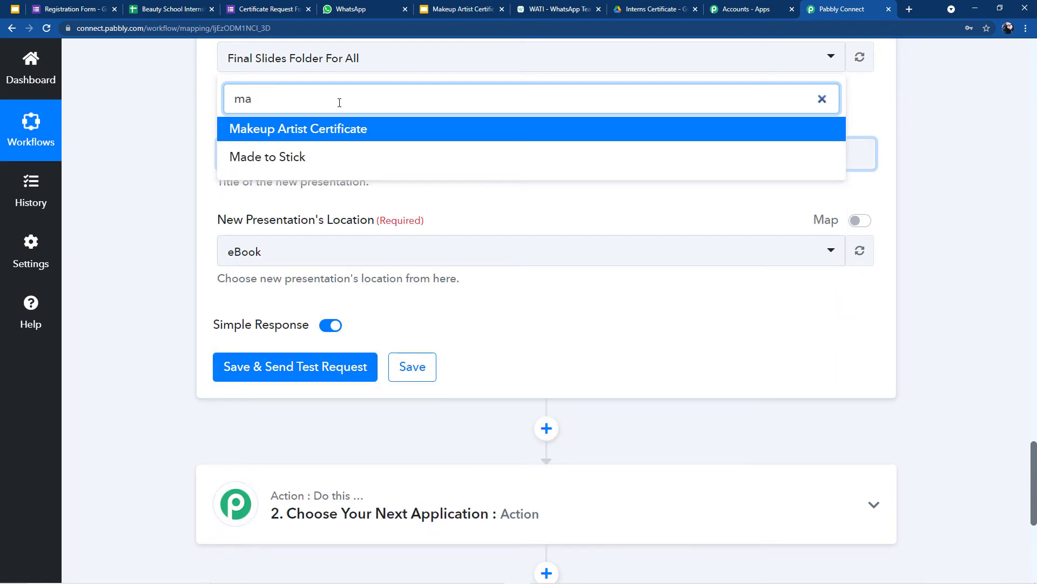
pyautogui.click(297, 134)
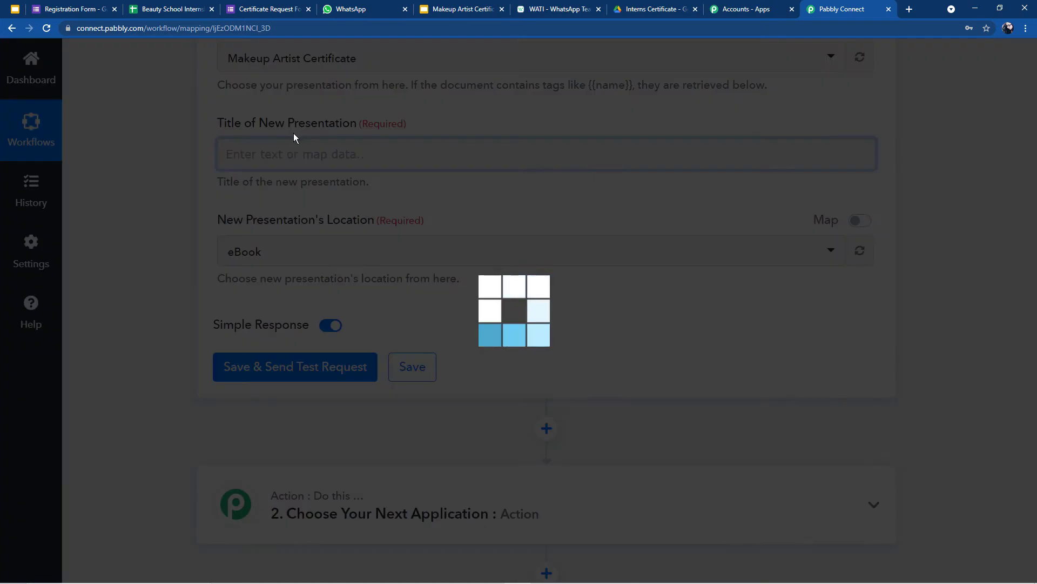
pyautogui.click(462, 5)
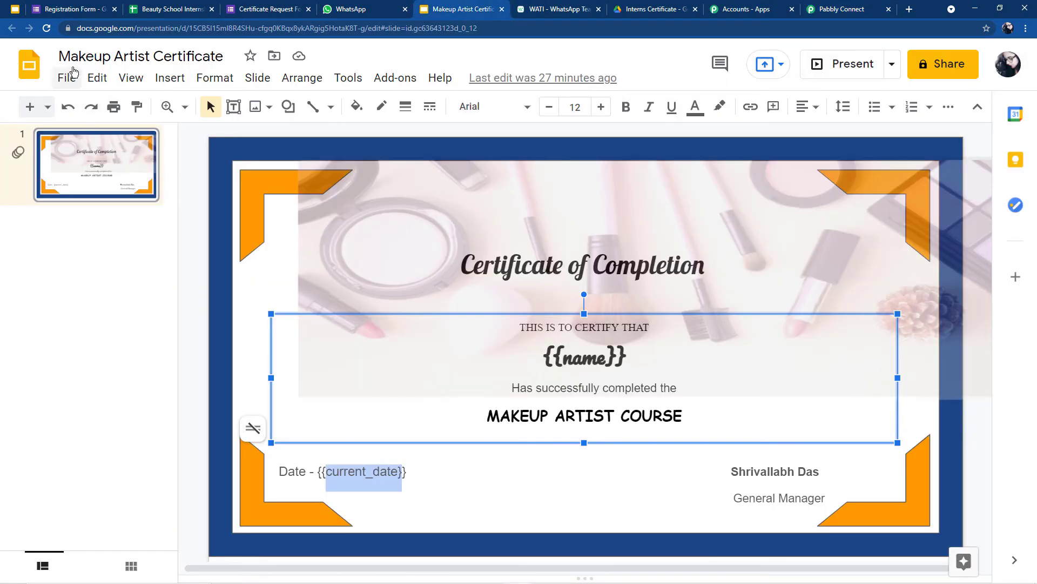
pyautogui.click(445, 286)
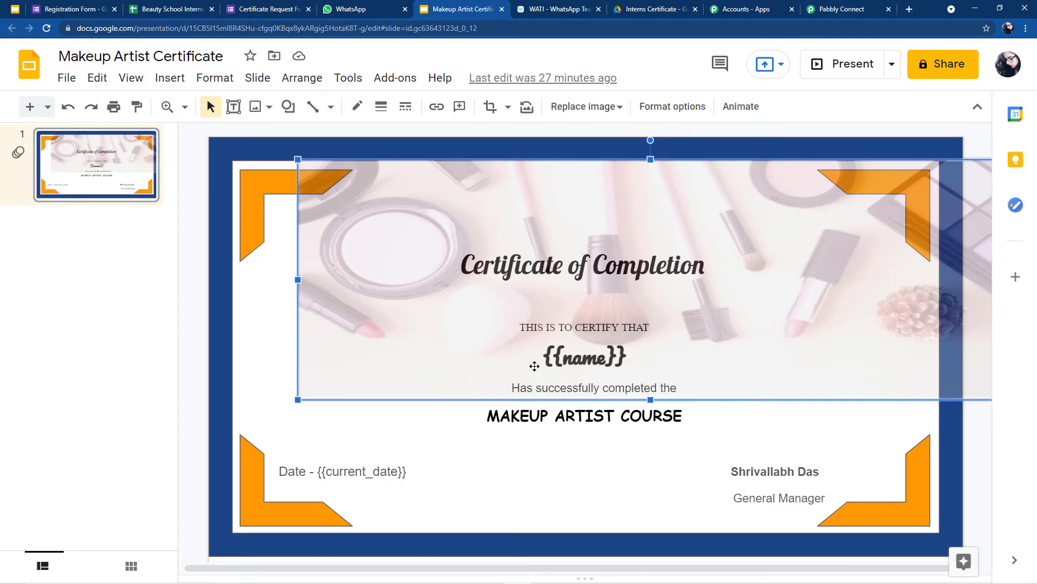
# Step: Map the form's Full Name into the Title of New Presentation
pyautogui.click(832, 5)
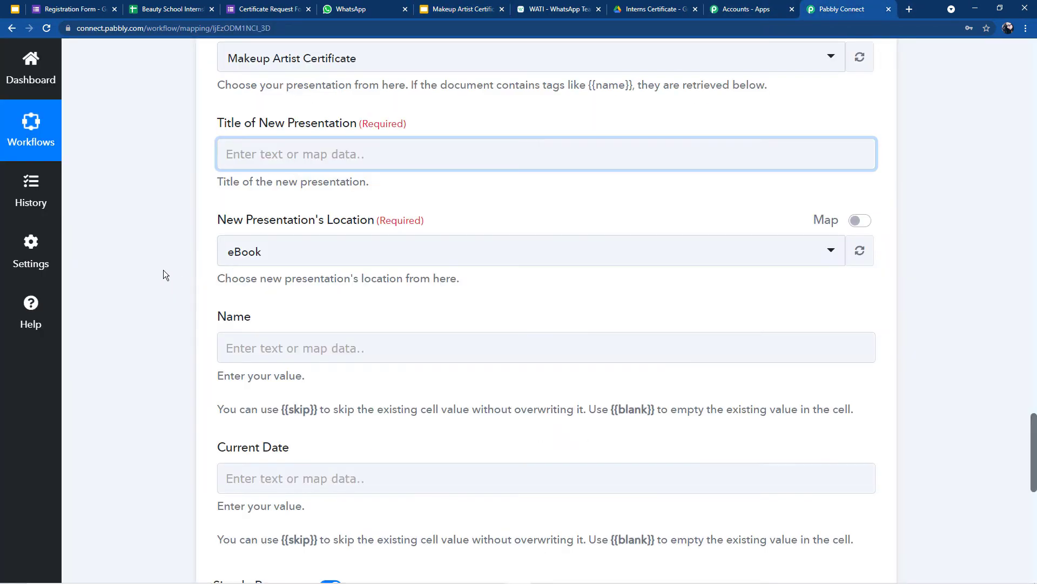
pyautogui.scroll(4, 240, 272)
pyautogui.scroll(-2, 251, 308)
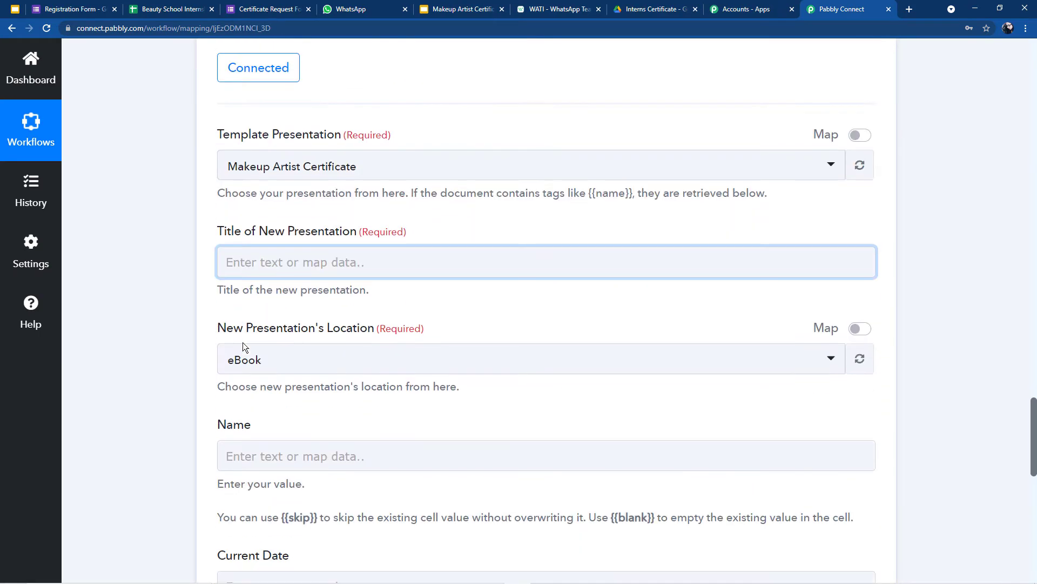
pyautogui.click(325, 255)
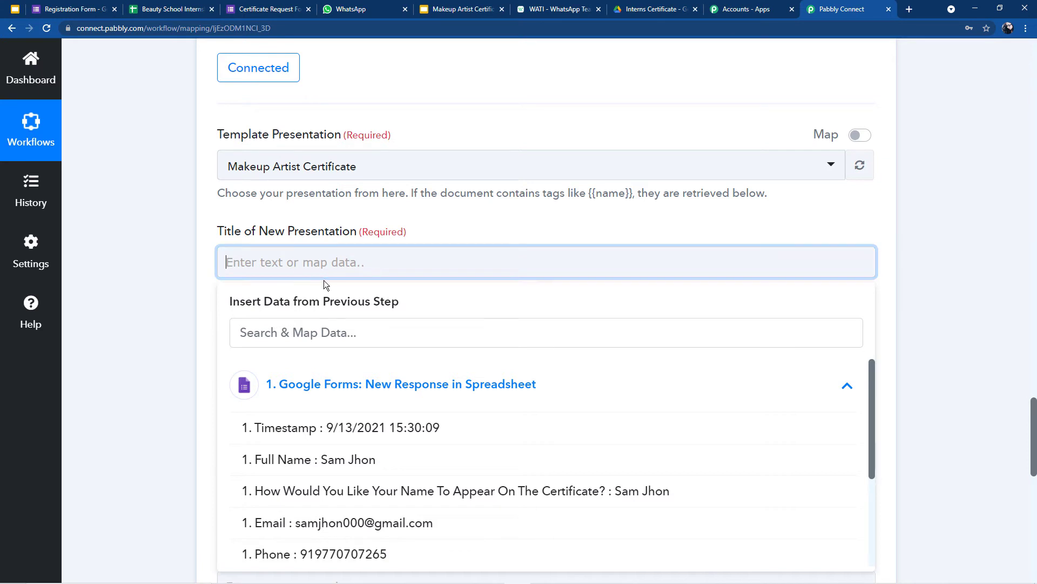
pyautogui.click(649, 6)
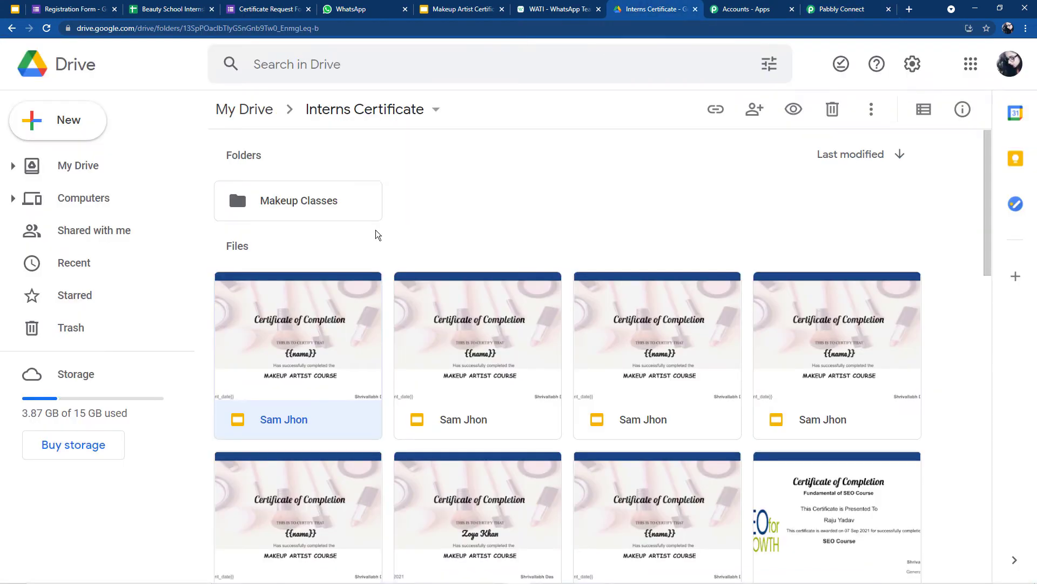
pyautogui.click(825, 4)
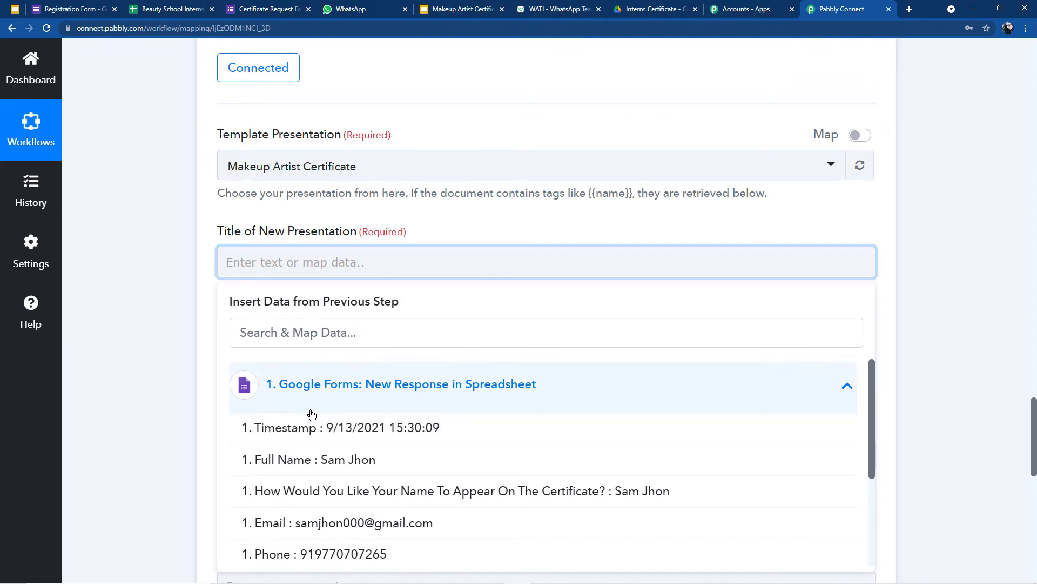
pyautogui.scroll(-2, 308, 408)
pyautogui.scroll(2, 301, 400)
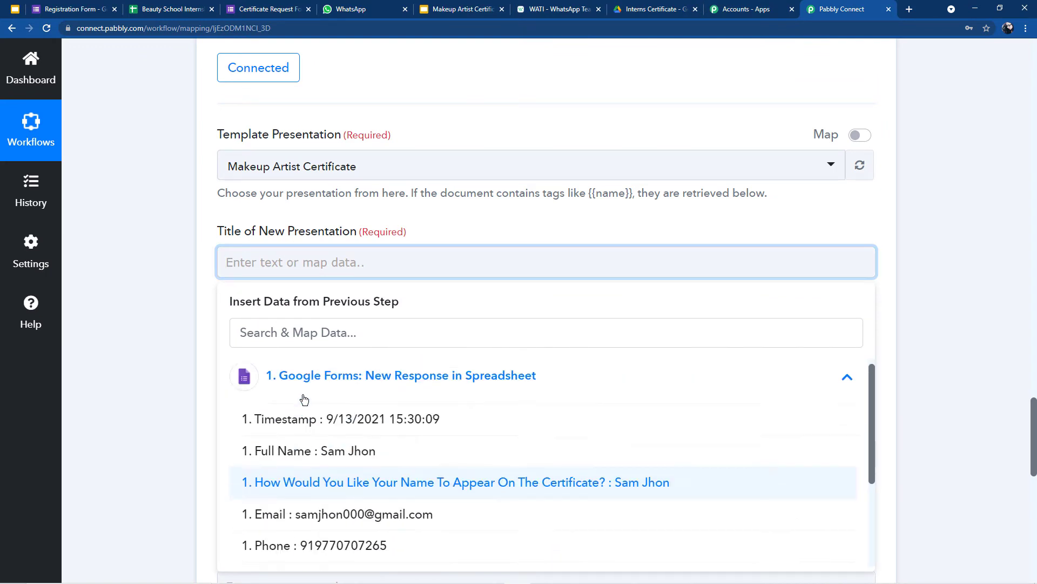
pyautogui.click(277, 460)
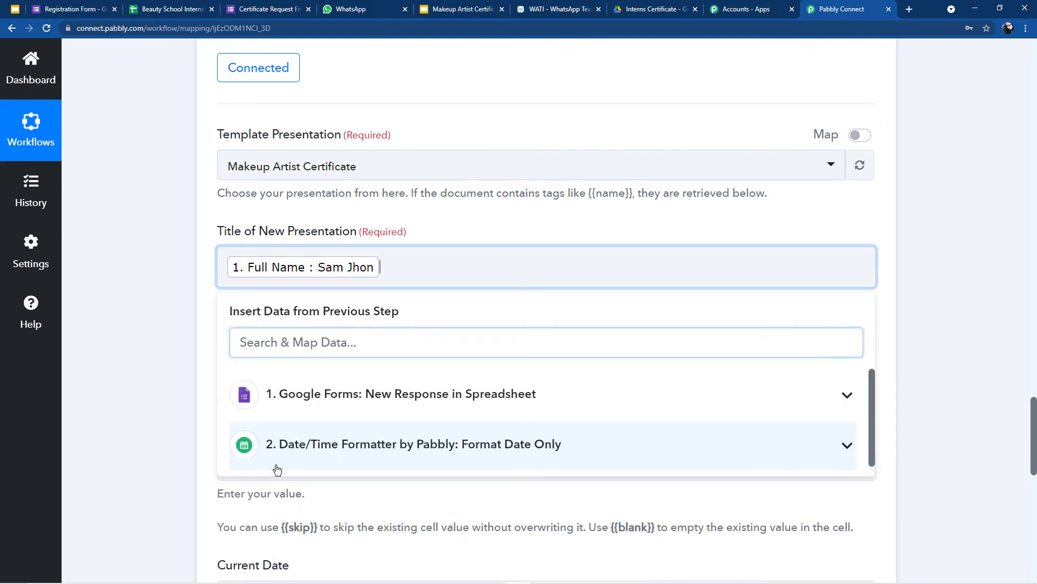
pyautogui.click(218, 351)
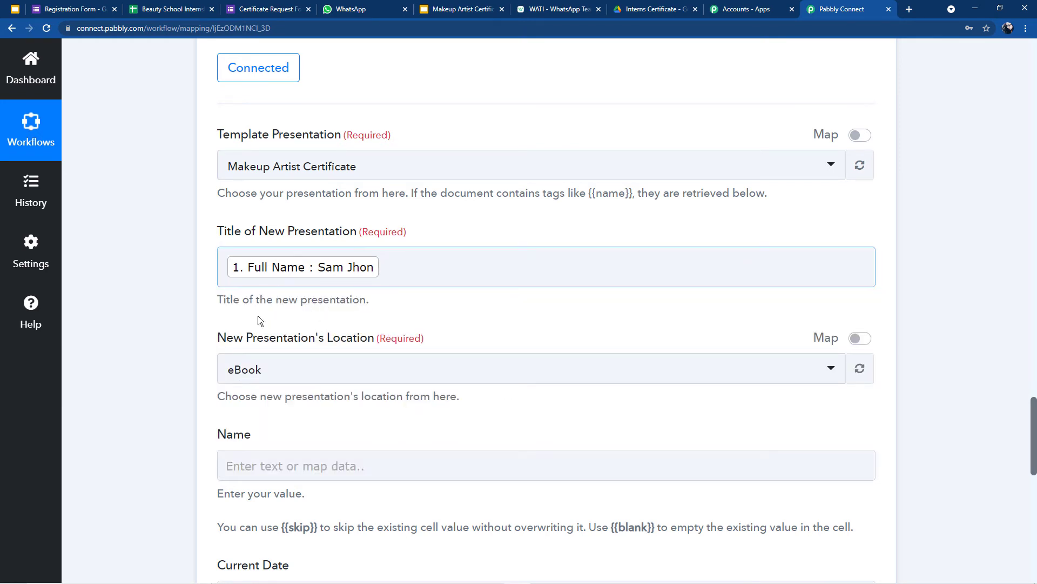
# Step: Set the new presentation's location to the Interns Certificate folder and confirm it in Drive
pyautogui.scroll(-2, 214, 227)
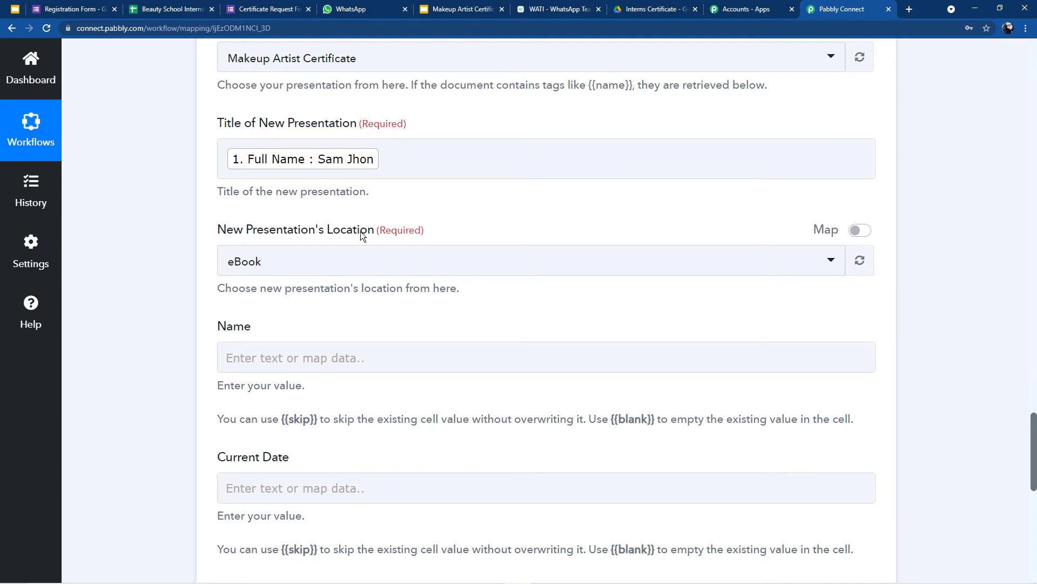
pyautogui.click(299, 264)
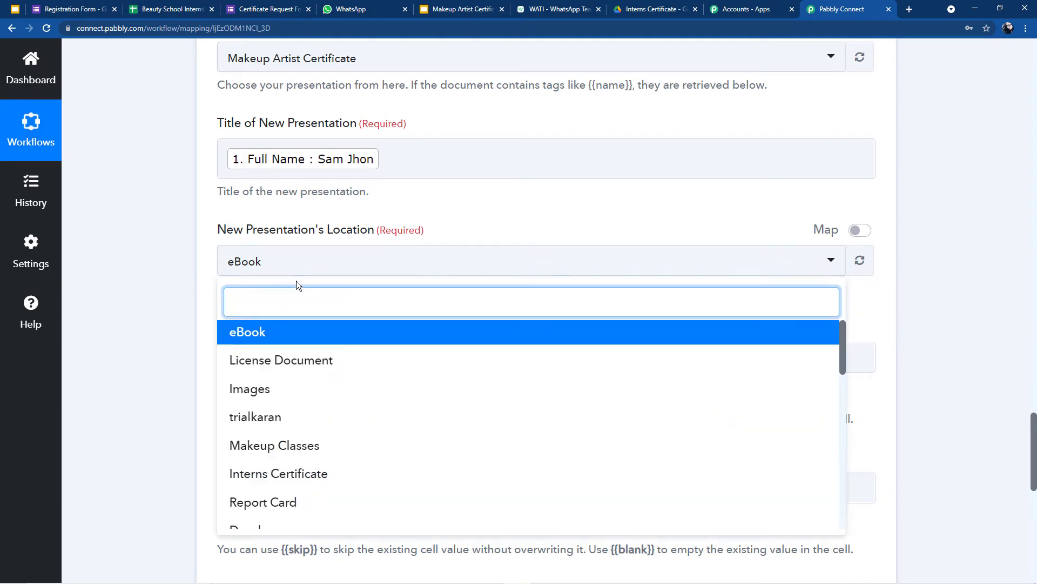
pyautogui.click(274, 480)
pyautogui.click(651, 9)
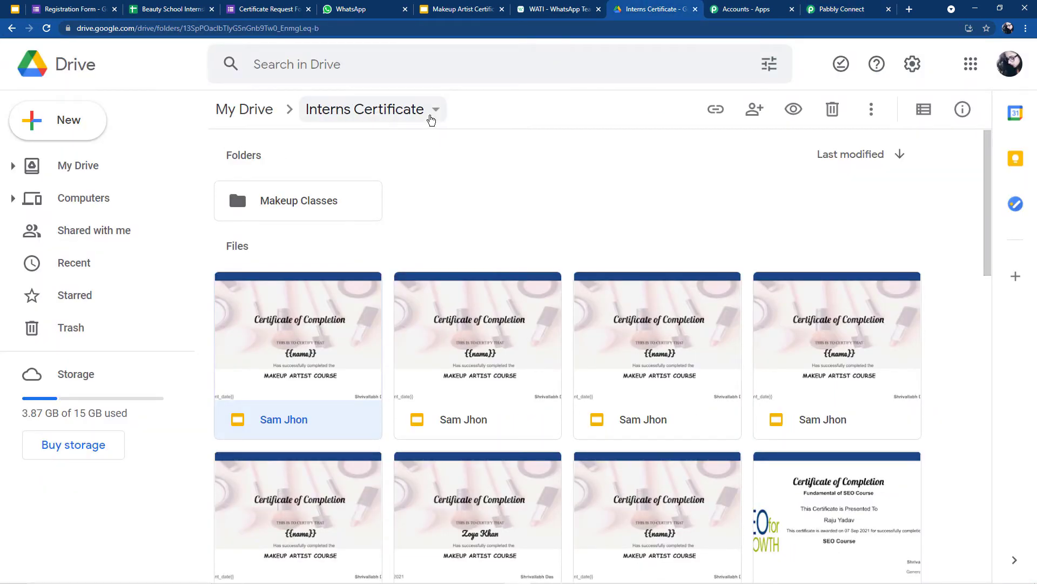
pyautogui.click(847, 4)
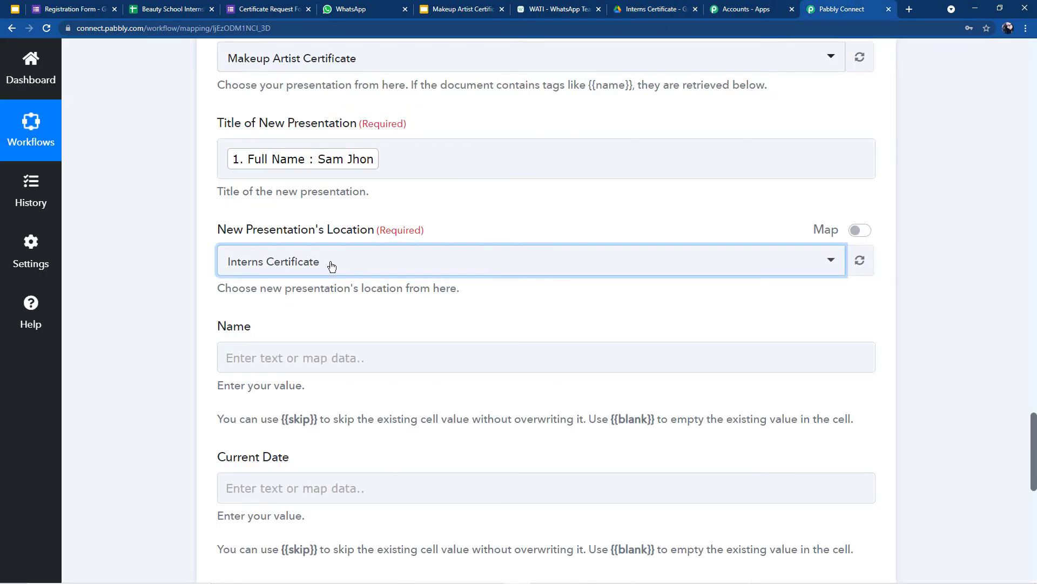
pyautogui.click(285, 342)
pyautogui.scroll(-2, 280, 337)
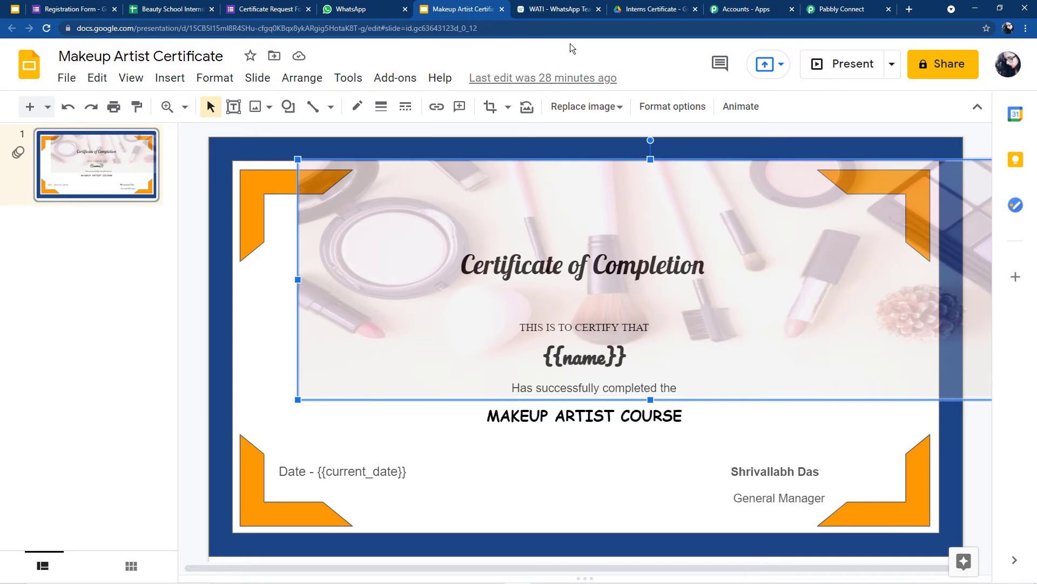
# Step: Map Full Name into Name and the formatted date 13-09-2021 into Current Date
pyautogui.click(837, 7)
pyautogui.click(292, 248)
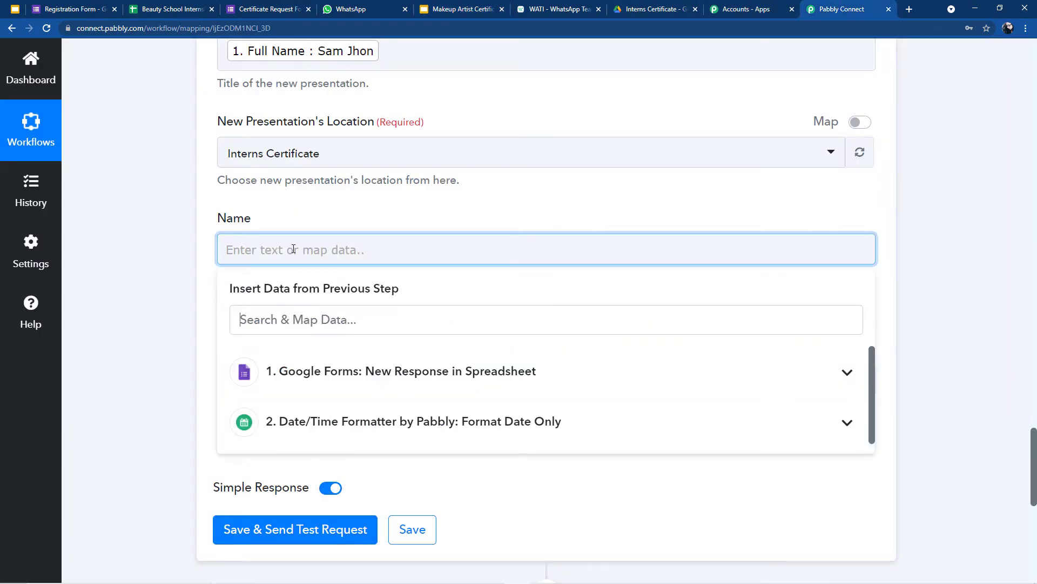
pyautogui.click(311, 379)
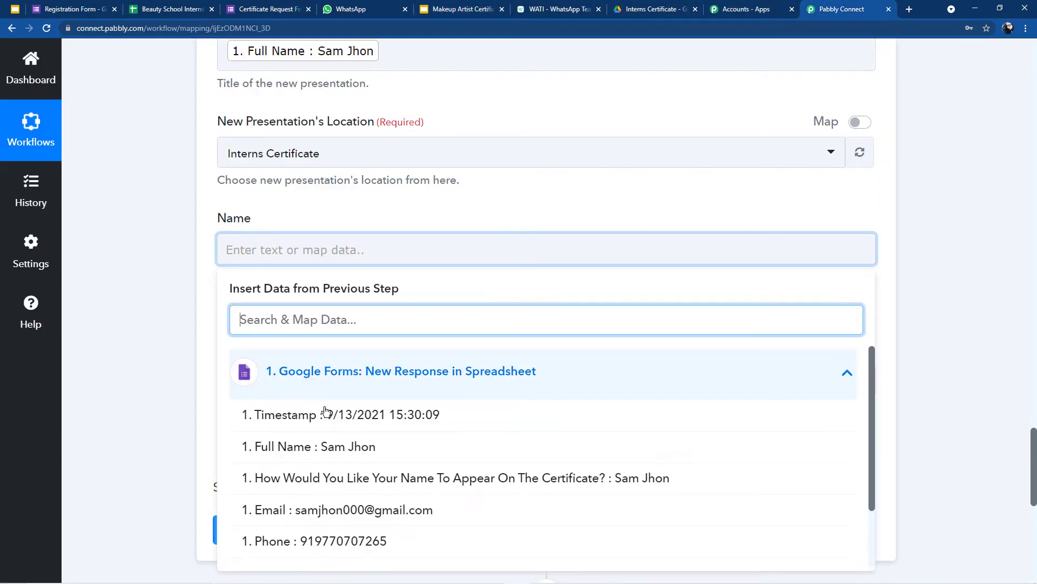
pyautogui.click(332, 457)
pyautogui.click(391, 200)
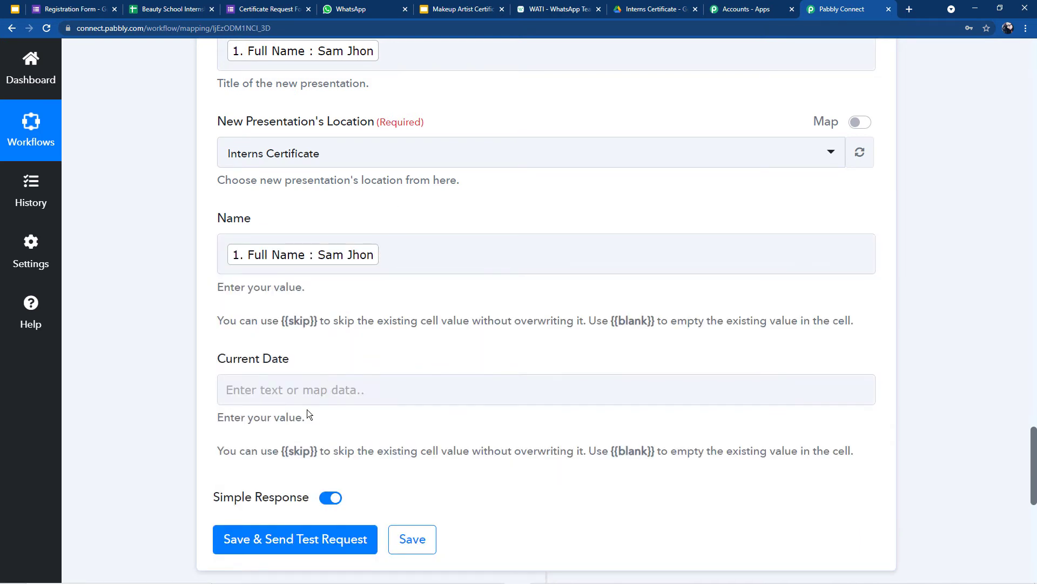
pyautogui.scroll(-2, 289, 282)
pyautogui.click(289, 283)
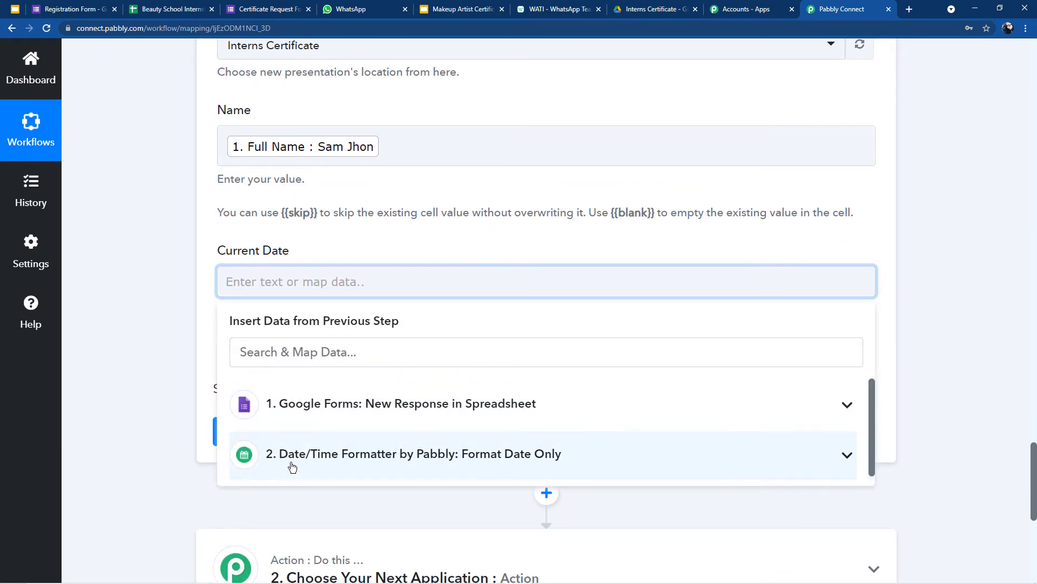
pyautogui.click(399, 452)
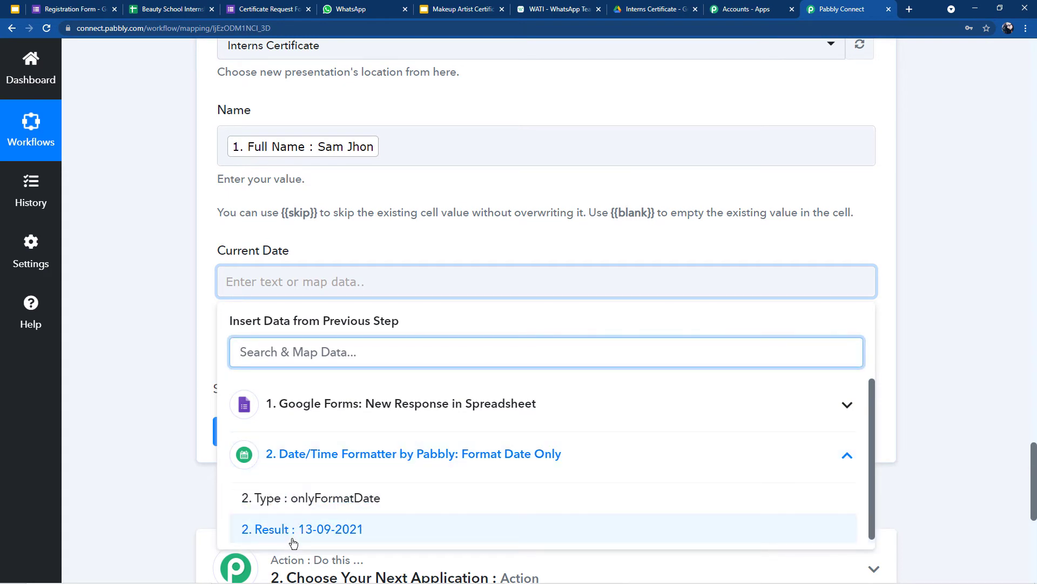
pyautogui.click(306, 564)
pyautogui.click(301, 282)
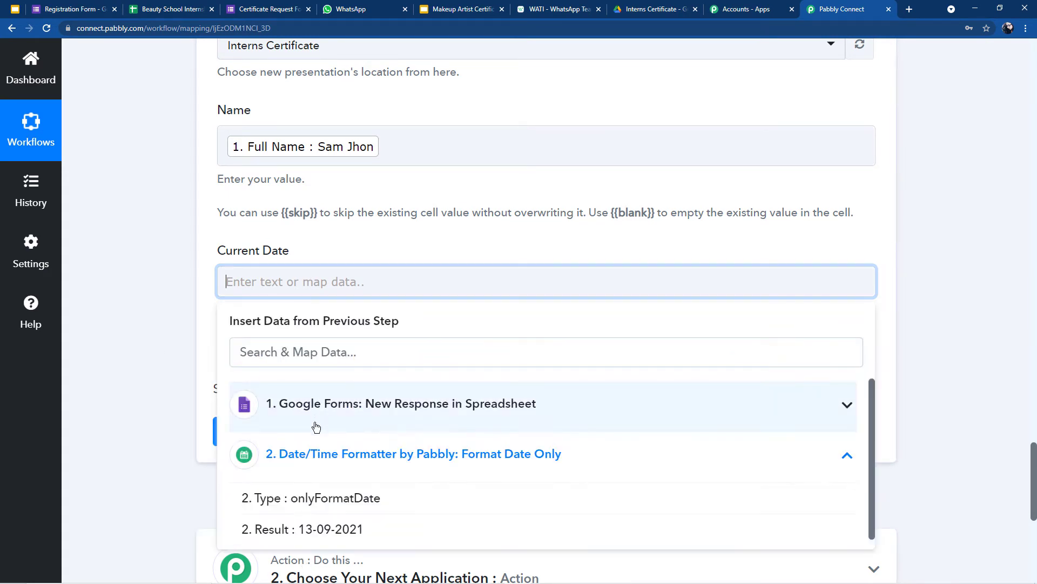
pyautogui.click(305, 528)
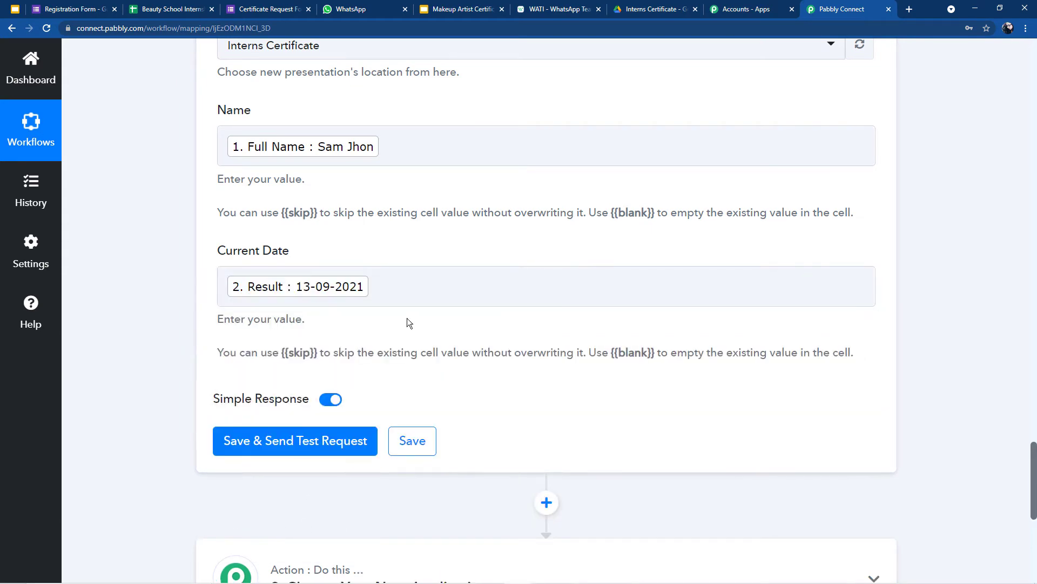
# Step: Save and test the Slides step, then open the newly generated certificate from Drive
pyautogui.click(301, 439)
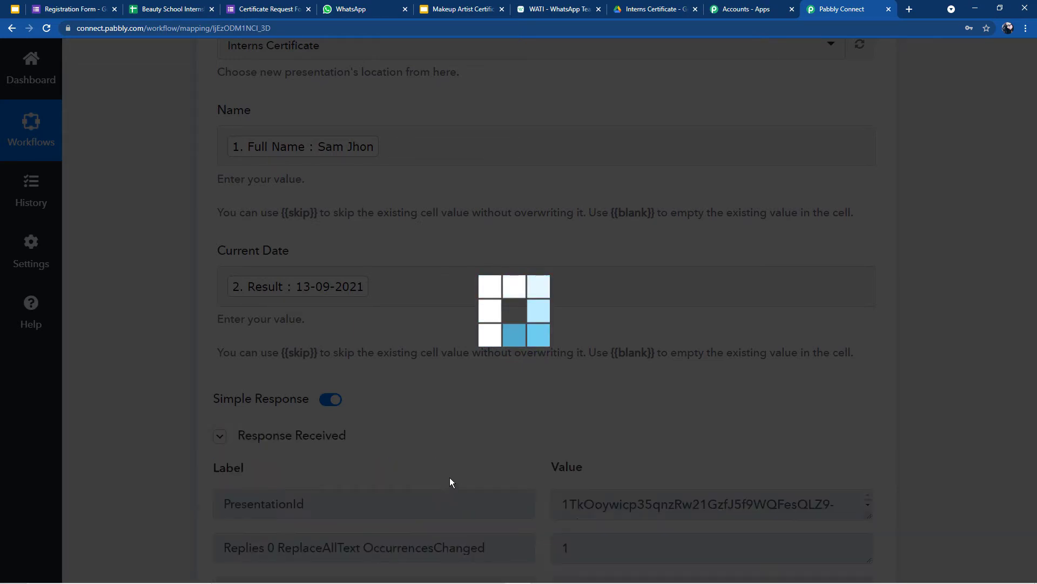
pyautogui.scroll(-5, 470, 422)
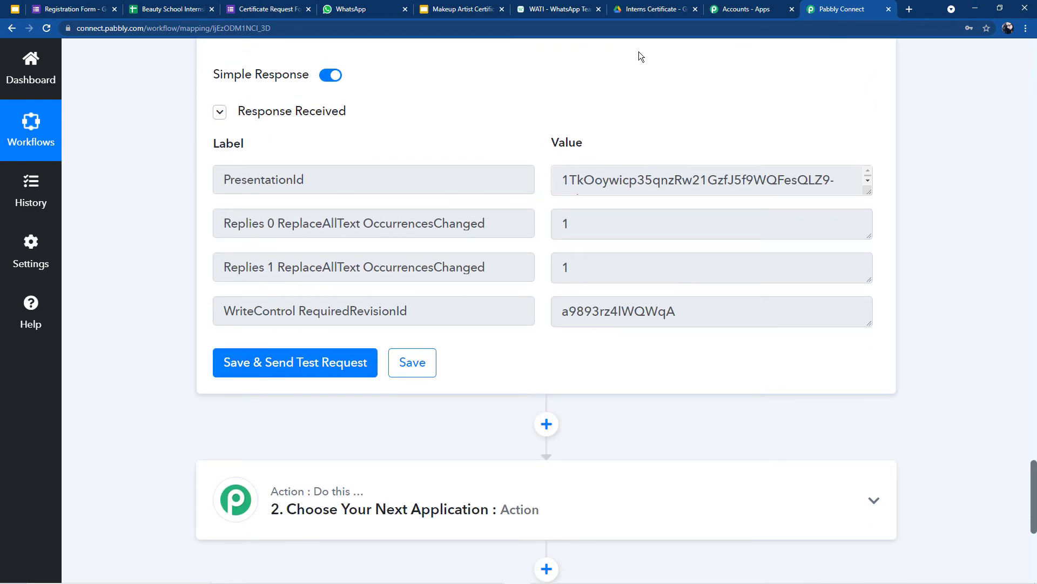
pyautogui.click(650, 8)
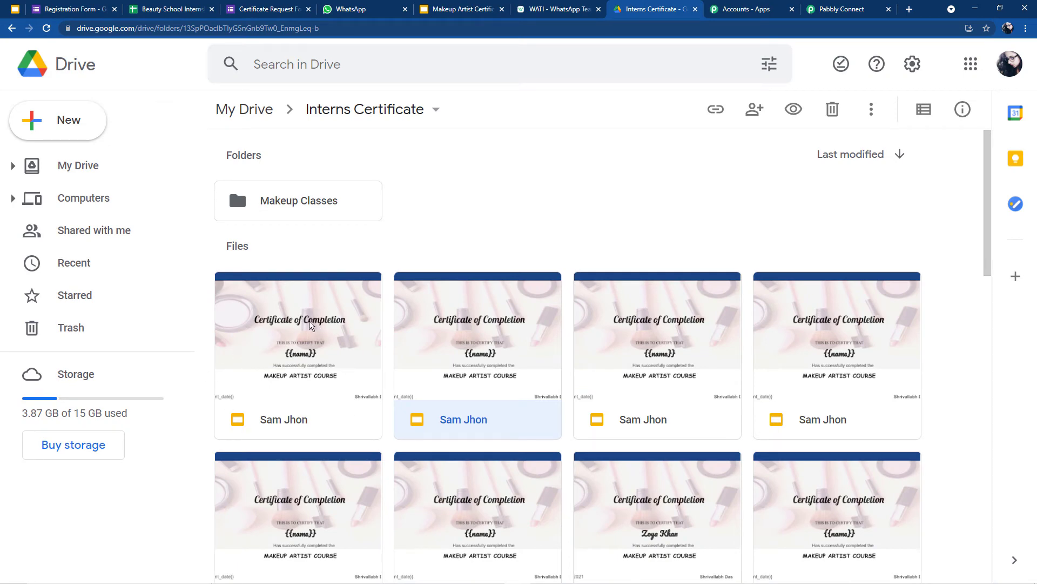
pyautogui.click(315, 340)
pyautogui.doubleClick(313, 340)
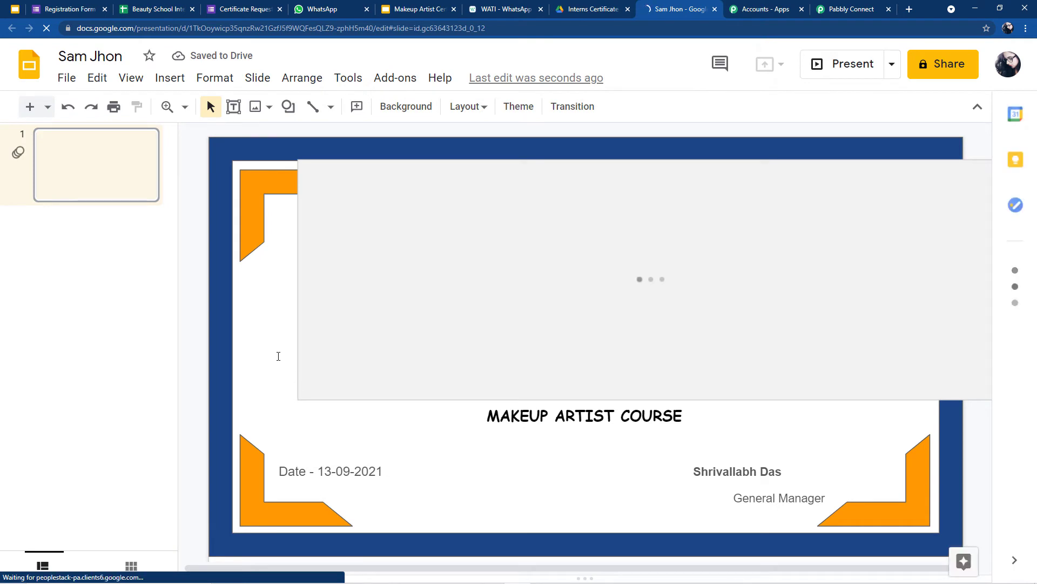
pyautogui.click(277, 355)
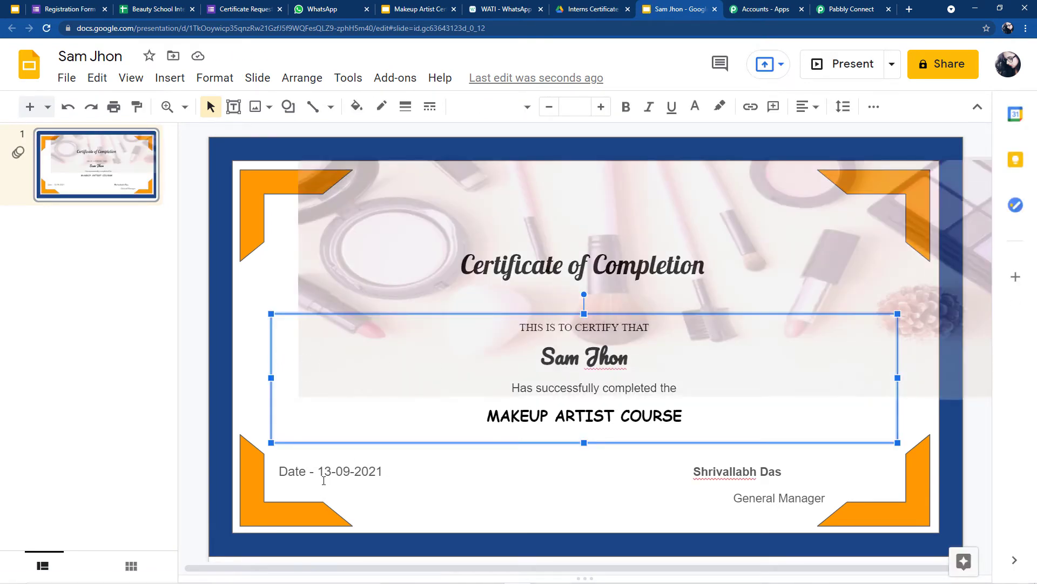
# Step: Return from the certificate showing the date 13-09-2021 to the Pabbly Connect workflow
pyautogui.click(880, 6)
pyautogui.scroll(4, 540, 292)
pyautogui.scroll(-4, 493, 350)
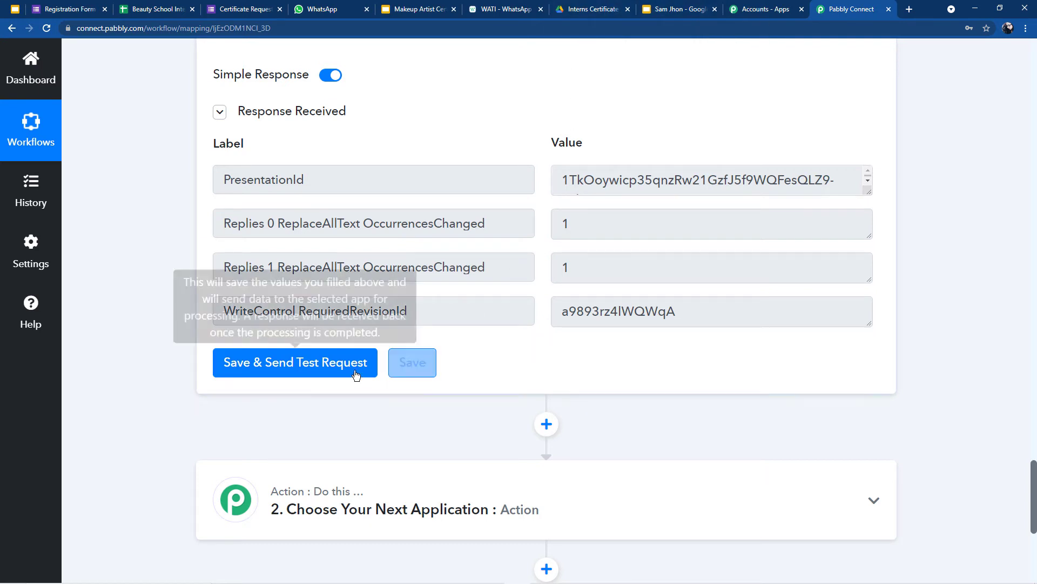
# Step: Review the Slides step's response, glancing at the Drive certificates folder, down to the empty next step
pyautogui.scroll(-2, 584, 251)
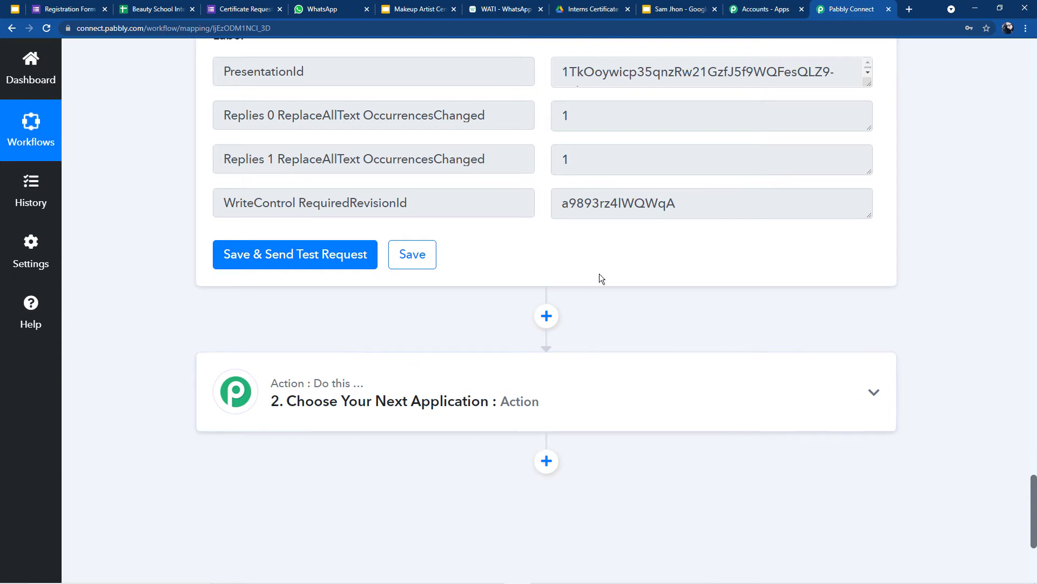
pyautogui.click(575, 7)
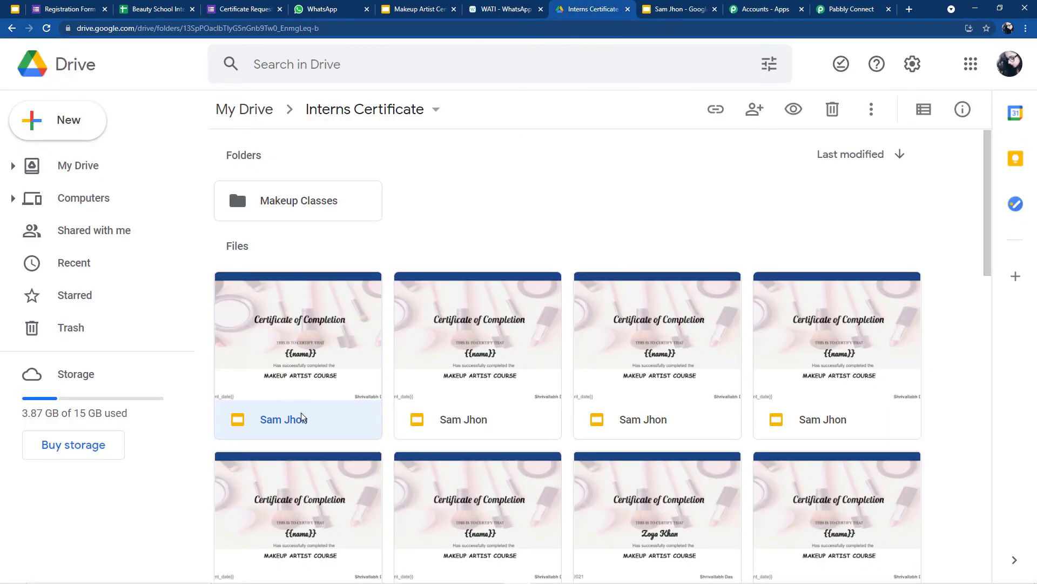
pyautogui.click(826, 5)
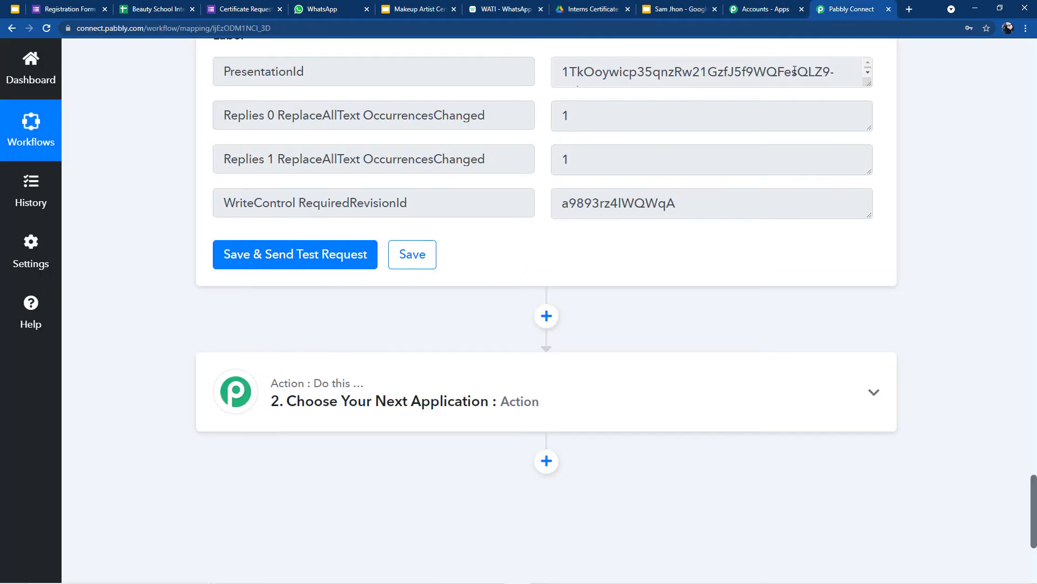
pyautogui.scroll(4, 543, 357)
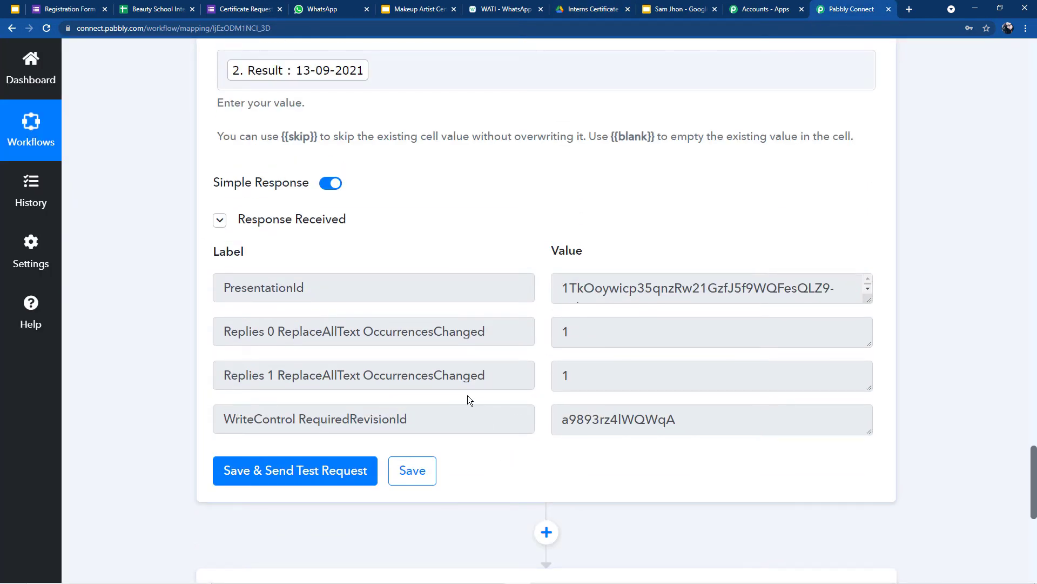
pyautogui.scroll(-2, 466, 402)
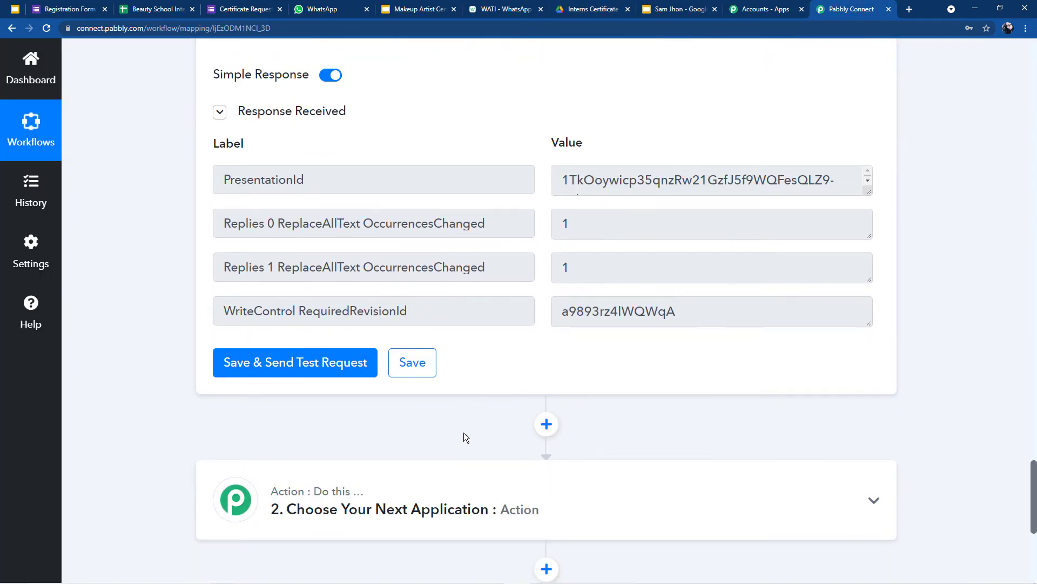
pyautogui.scroll(2, 584, 356)
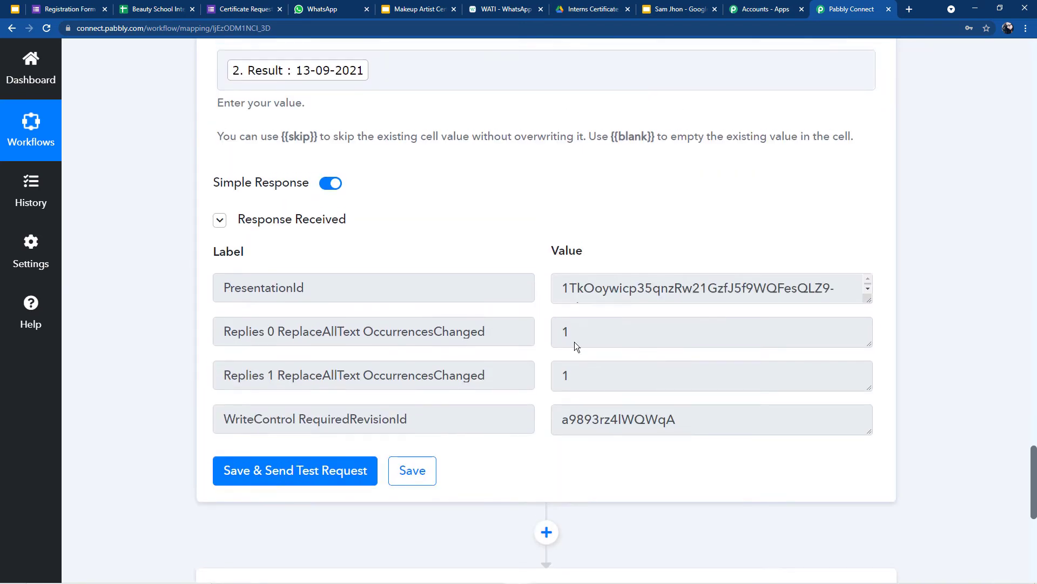
pyautogui.scroll(2, 584, 356)
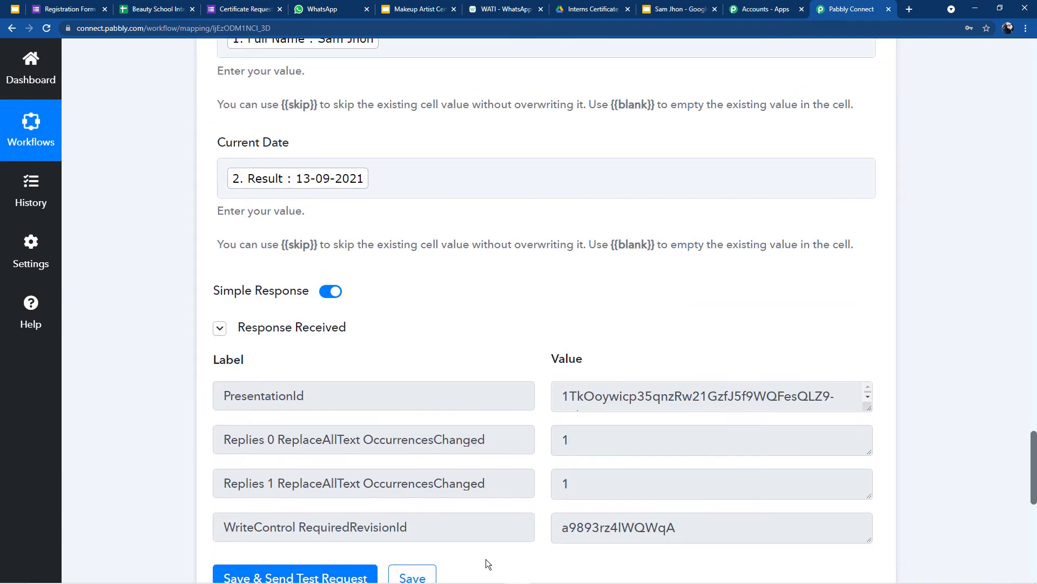
pyautogui.scroll(-4, 470, 562)
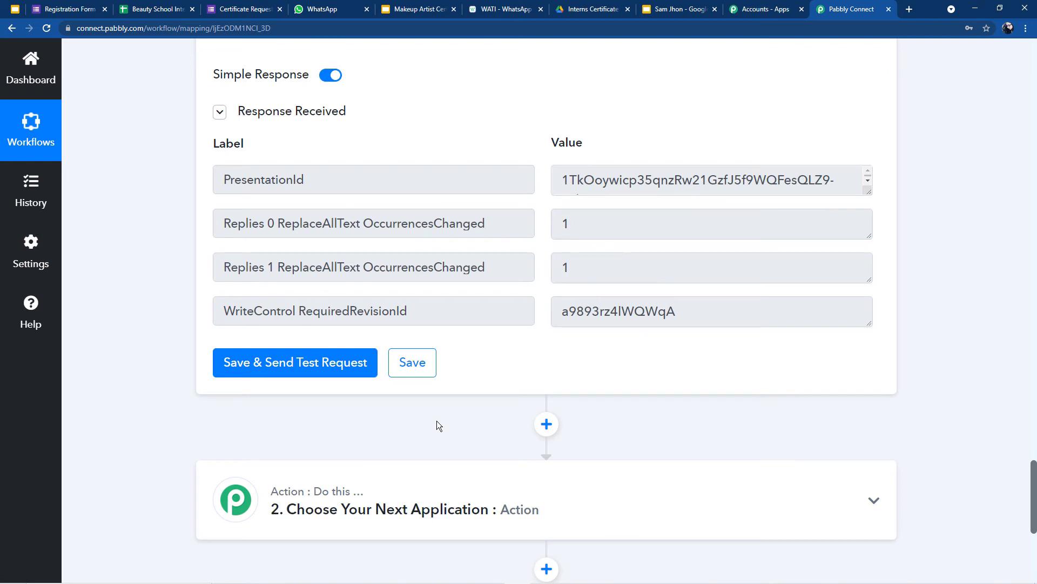
pyautogui.scroll(-4, 436, 420)
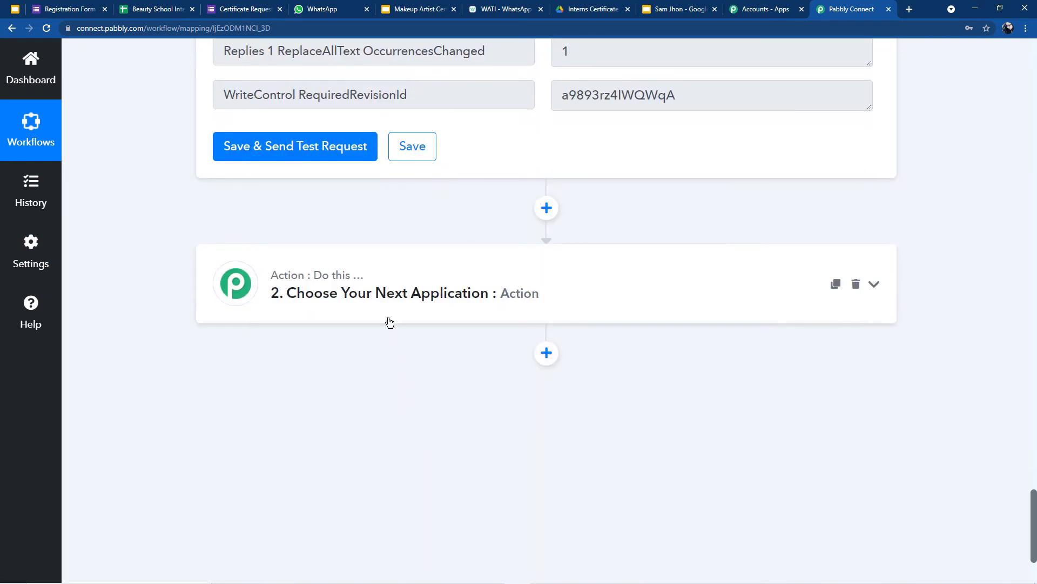
# Step: Choose Google Drive for the empty step and search 'Share' to select Share a File With Anyone
pyautogui.click(375, 298)
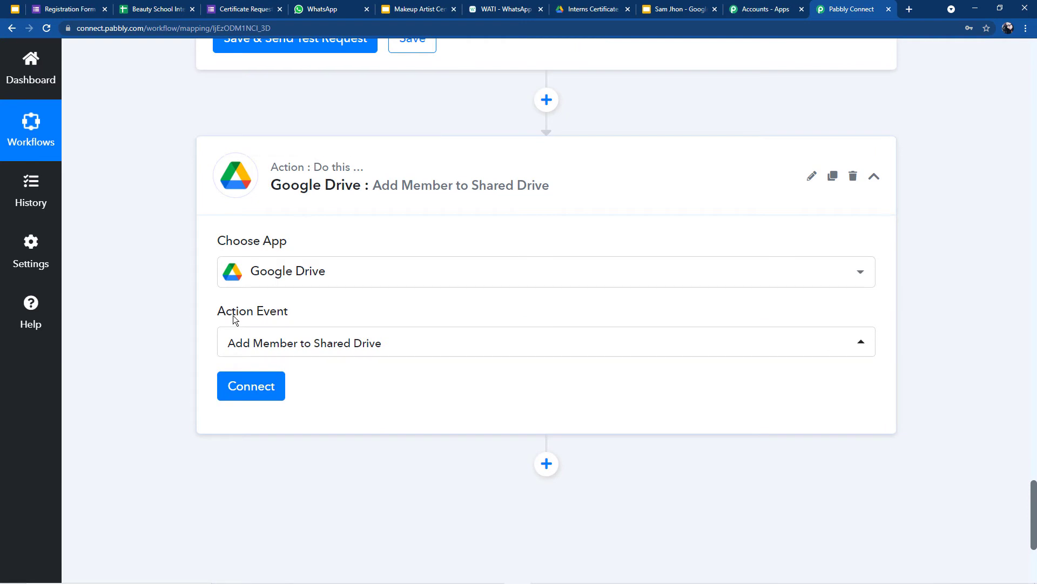
pyautogui.click(247, 348)
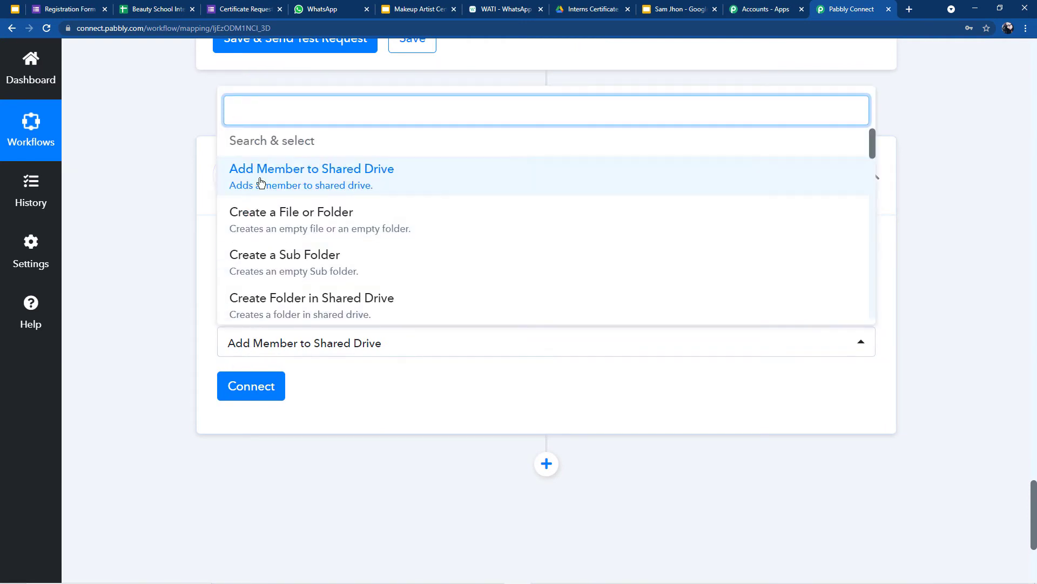
pyautogui.write('S')
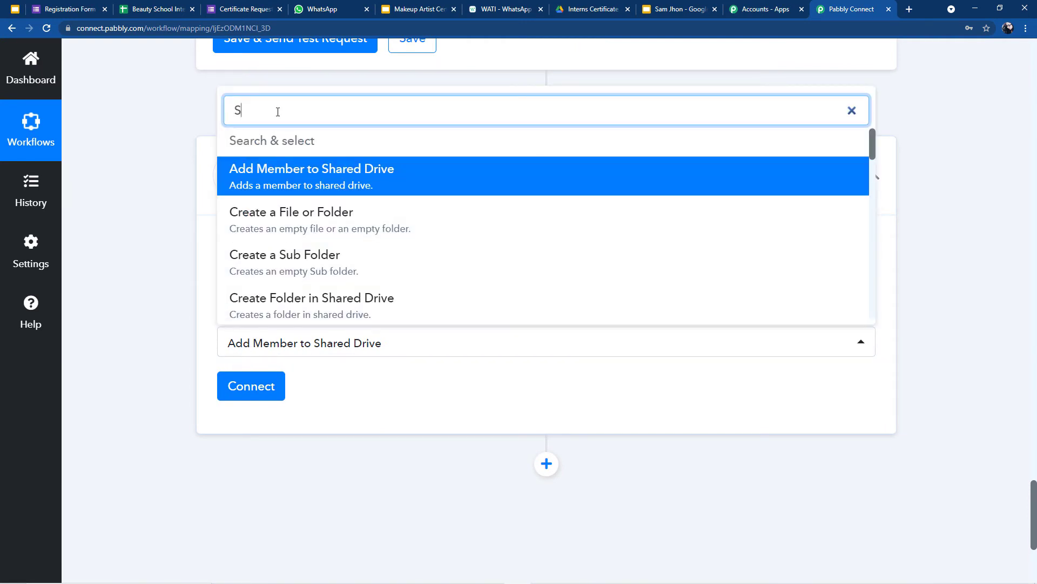
pyautogui.write('g')
pyautogui.press('BackSpace')
pyautogui.write('h')
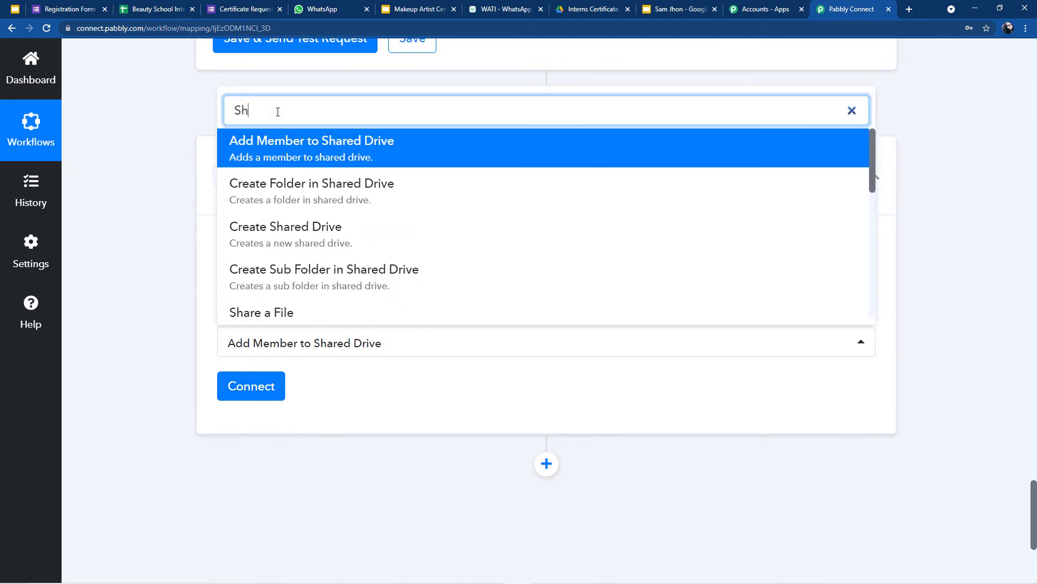
pyautogui.write('ar')
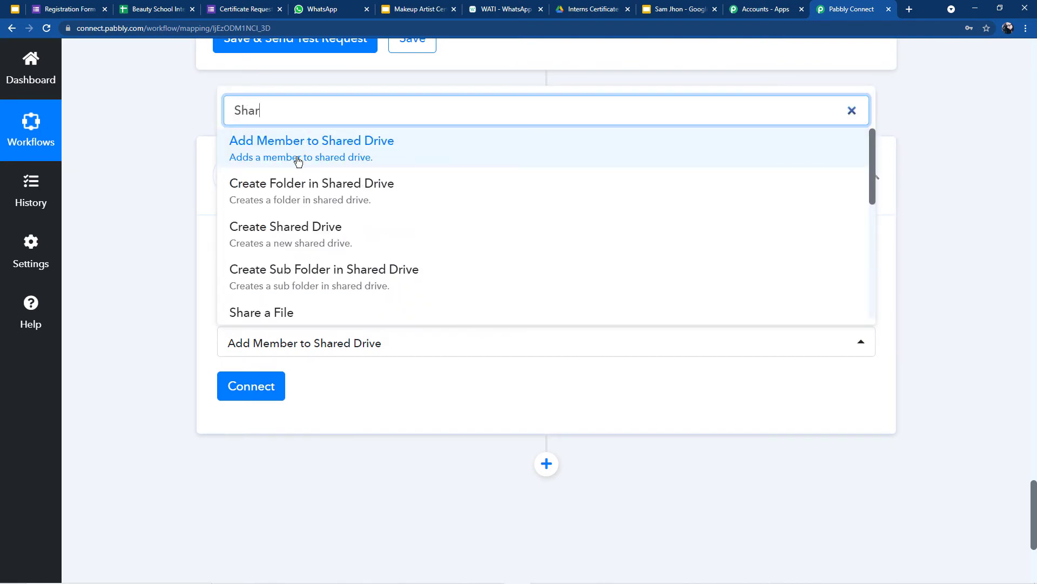
pyautogui.write('e')
pyautogui.scroll(-2, 292, 271)
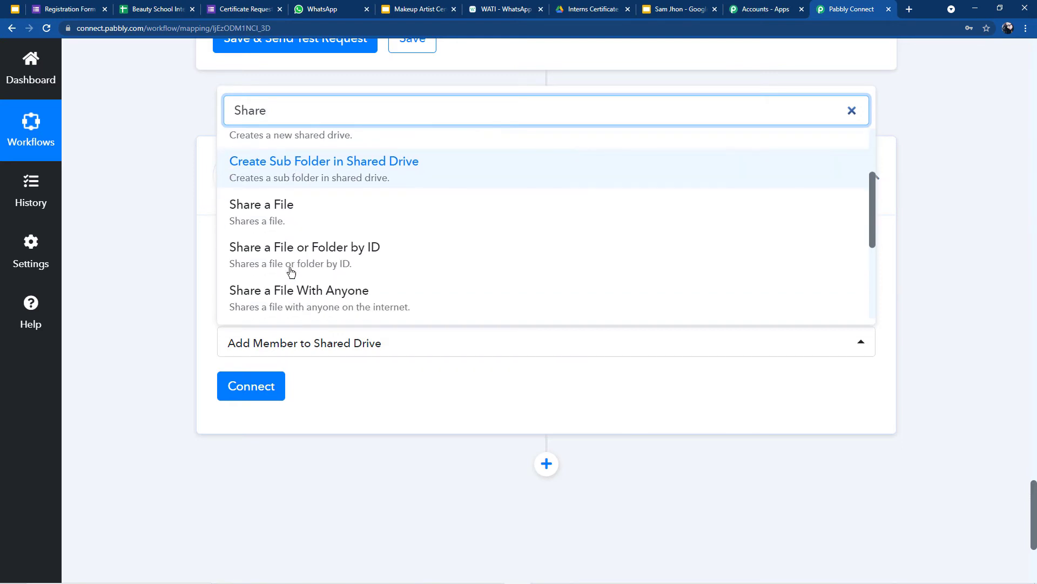
pyautogui.click(256, 308)
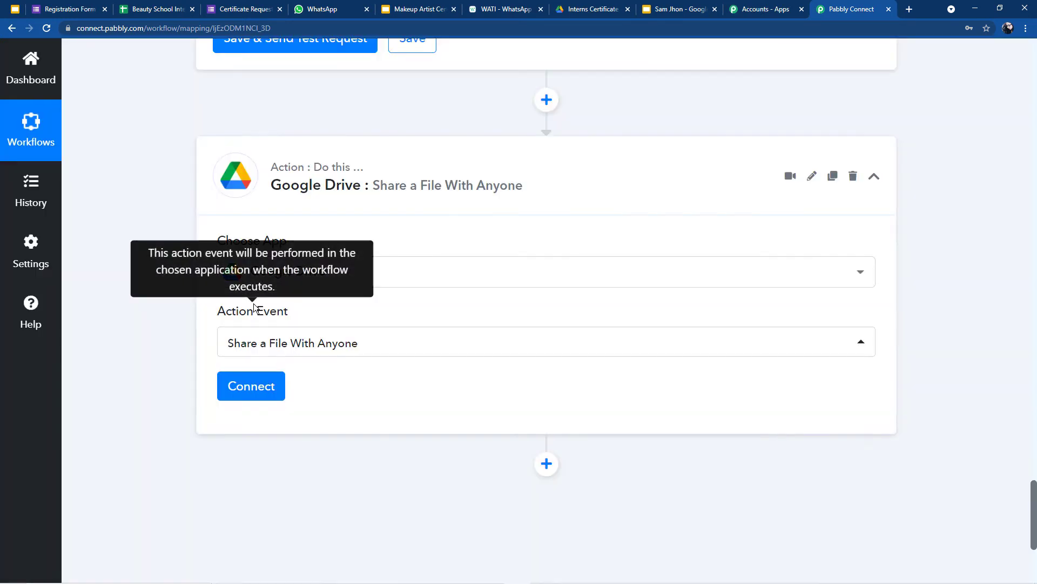
pyautogui.scroll(2, 311, 303)
pyautogui.scroll(2, 315, 308)
pyautogui.scroll(-4, 324, 305)
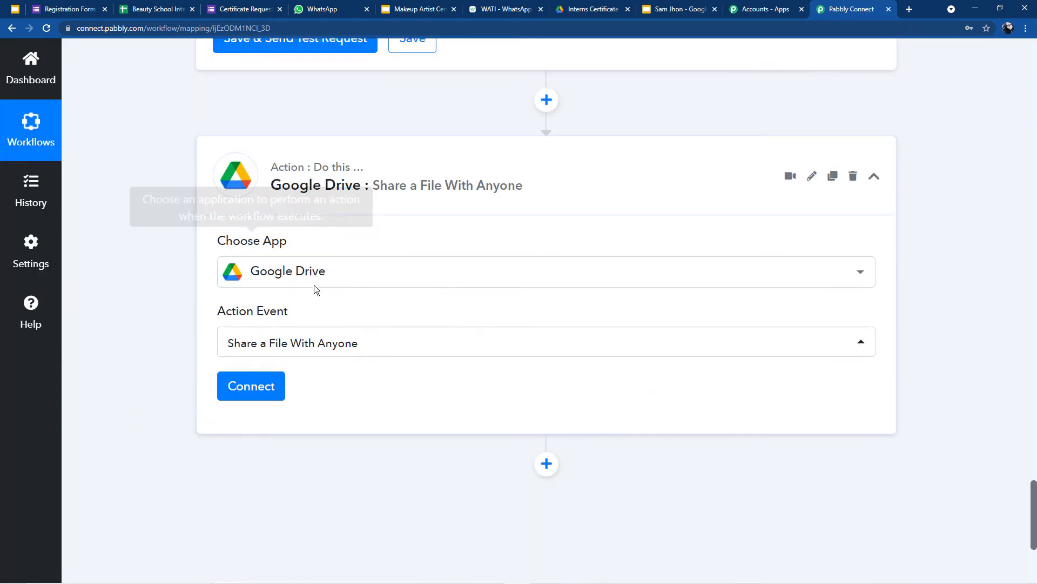
pyautogui.scroll(-1, 256, 365)
# Step: Authorise a new Google Drive account connection, Google Drive #61, for the sharing step
pyautogui.click(249, 286)
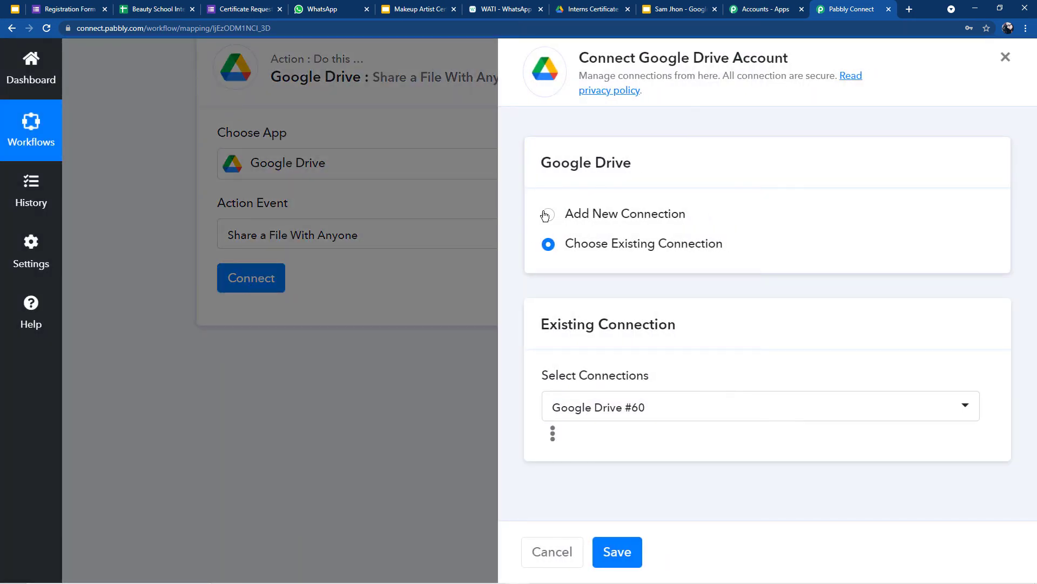
pyautogui.click(548, 215)
pyautogui.click(586, 393)
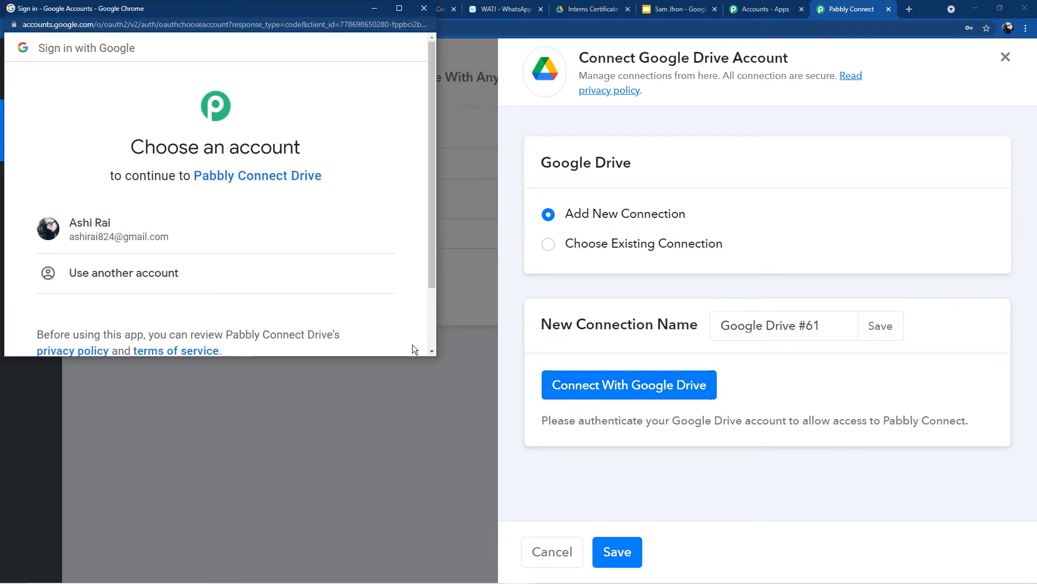
pyautogui.click(177, 233)
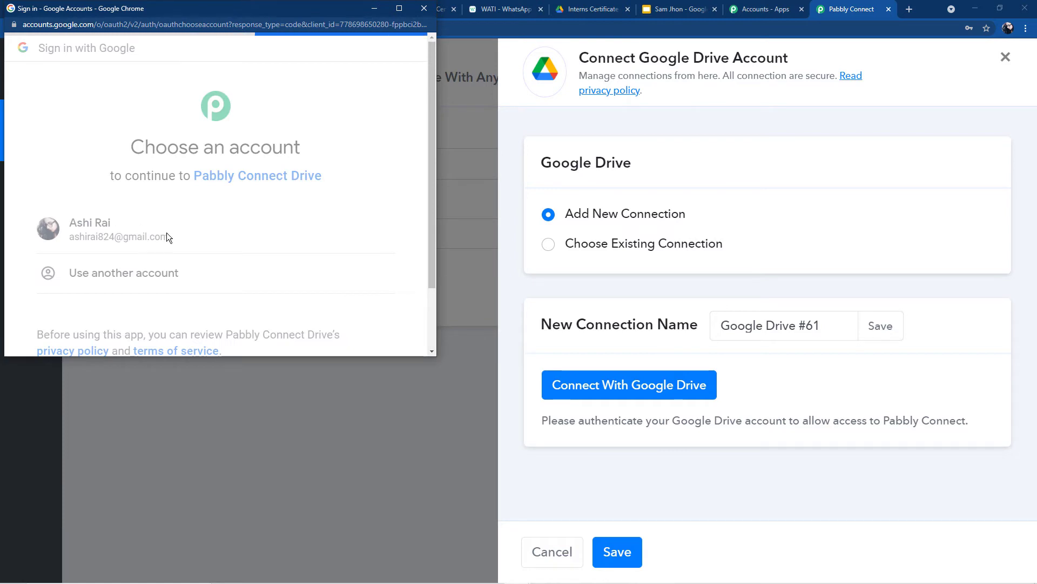
pyautogui.scroll(-2, 164, 237)
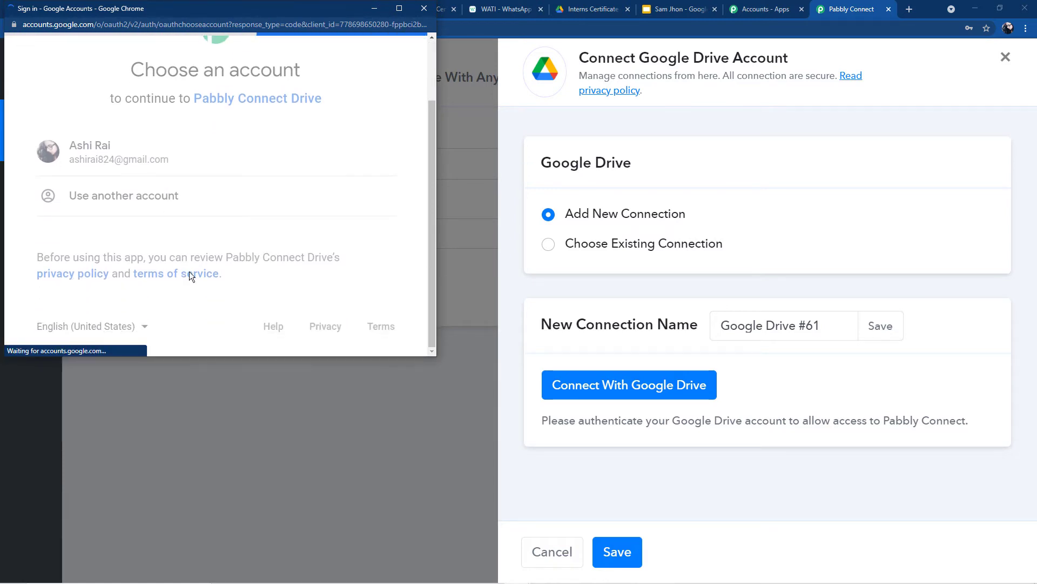
pyautogui.scroll(-5, 204, 309)
pyautogui.click(307, 254)
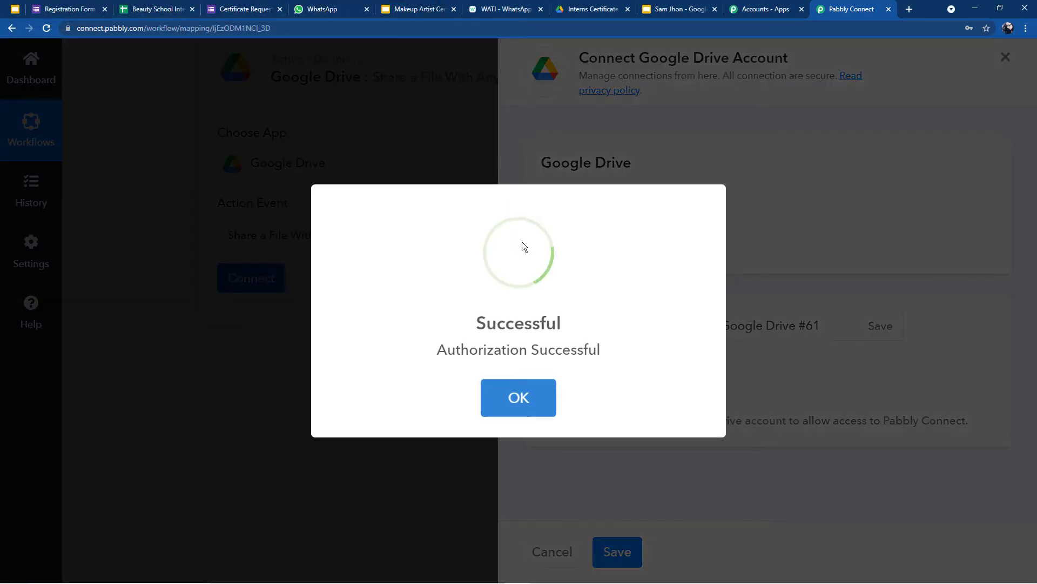
pyautogui.click(506, 392)
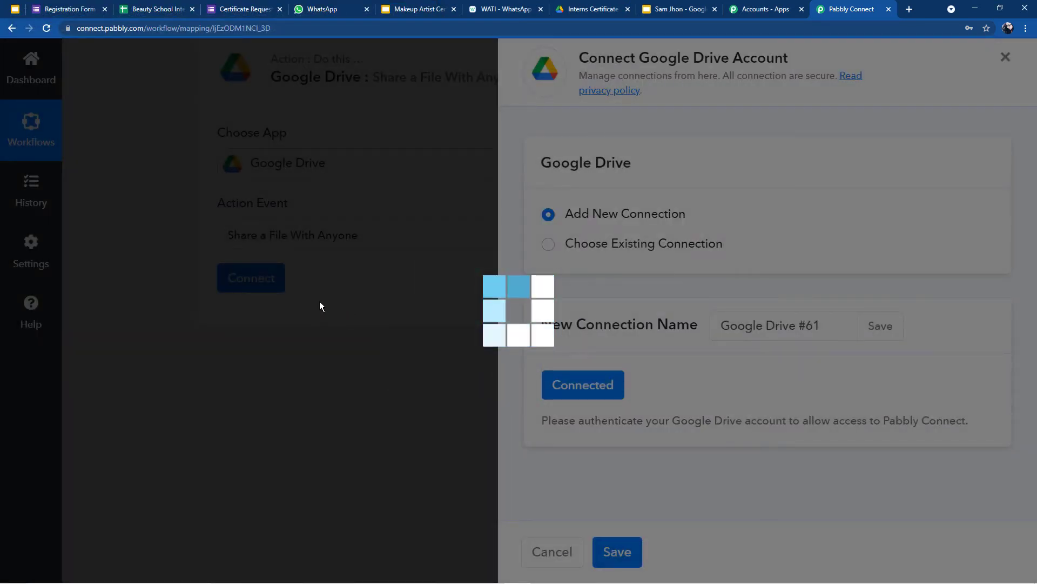
pyautogui.scroll(-2, 281, 294)
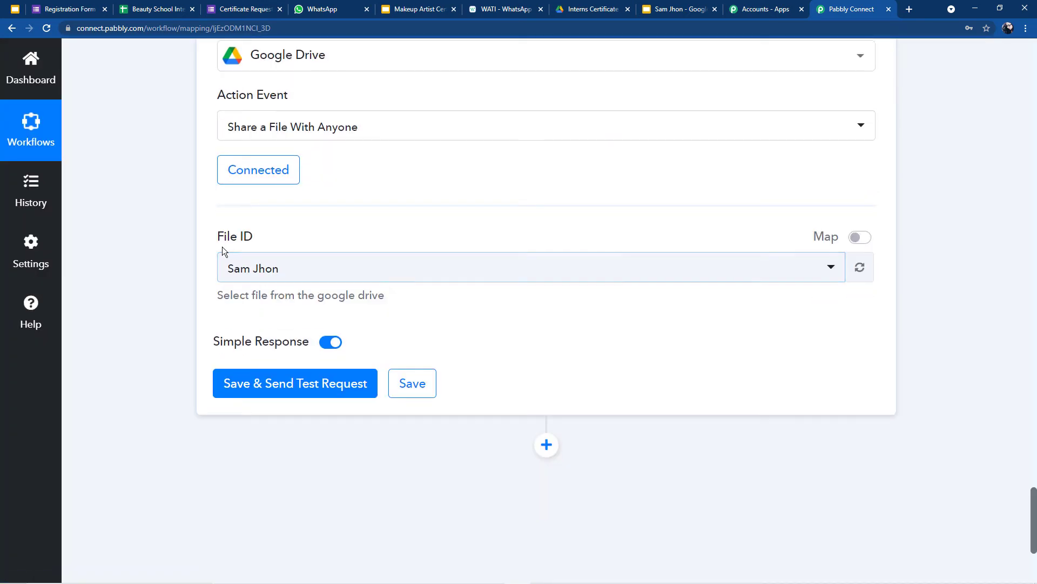
# Step: Check the Drive file list for File ID, leaving the selected file unchanged
pyautogui.click(254, 279)
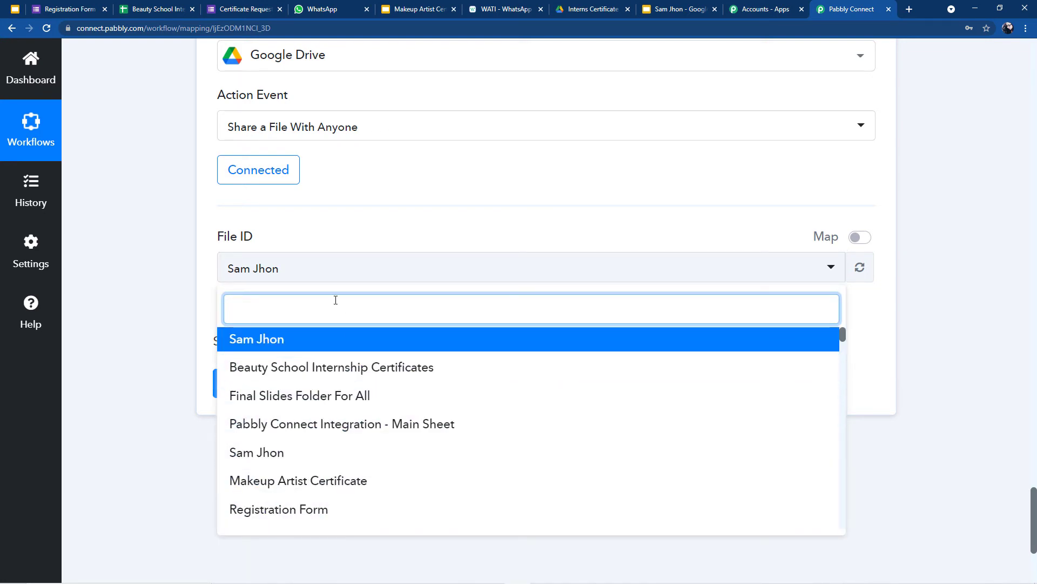
pyautogui.click(719, 223)
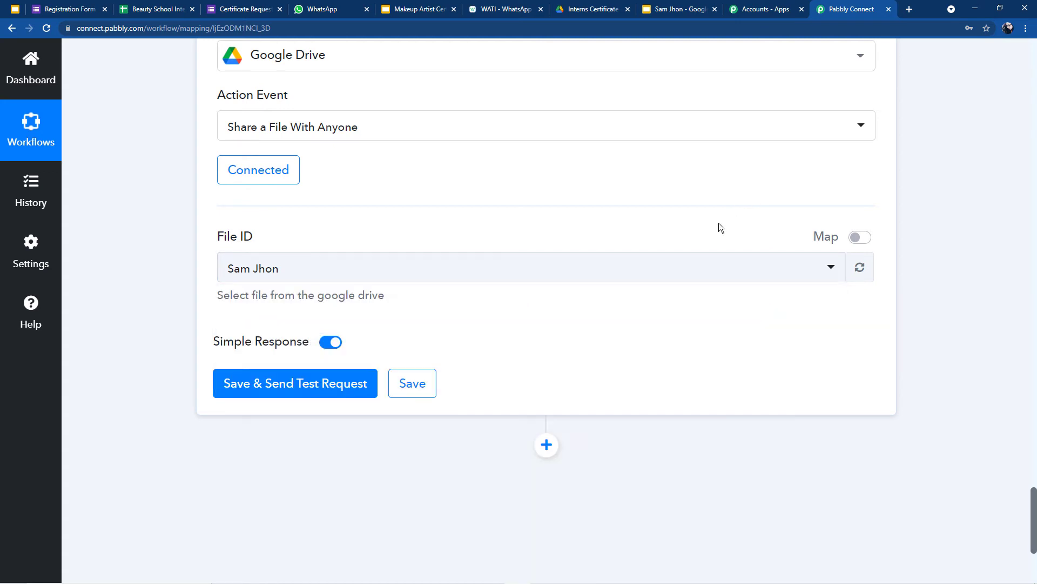
pyautogui.scroll(6, 719, 222)
pyautogui.scroll(4, 596, 211)
pyautogui.moveTo(559, 176); pyautogui.dragTo(809, 180)
pyautogui.scroll(-10, 689, 442)
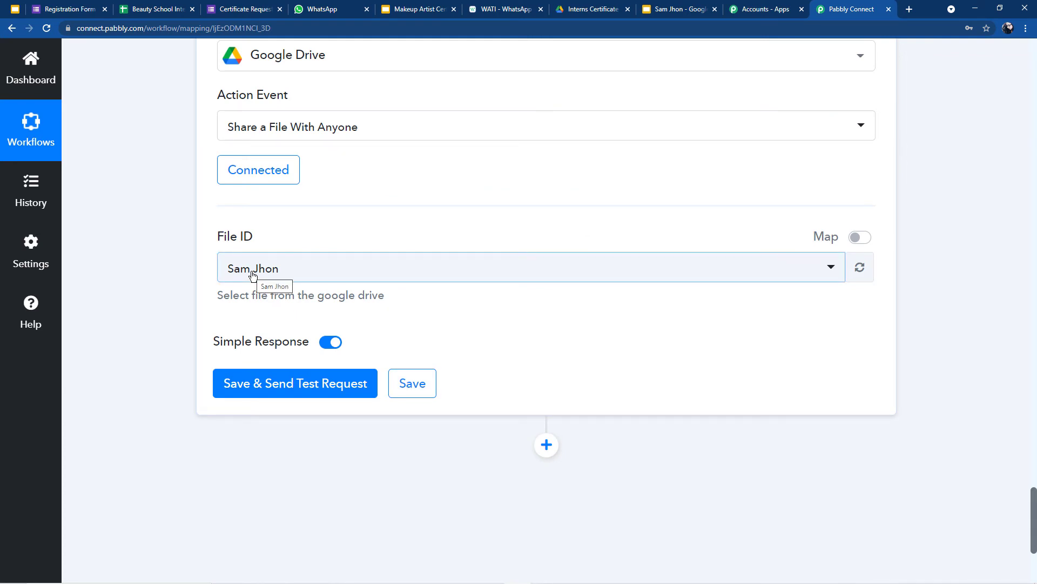
# Step: Map File ID to the Google Slides step's PresentationId instead of the fixed file
pyautogui.click(860, 238)
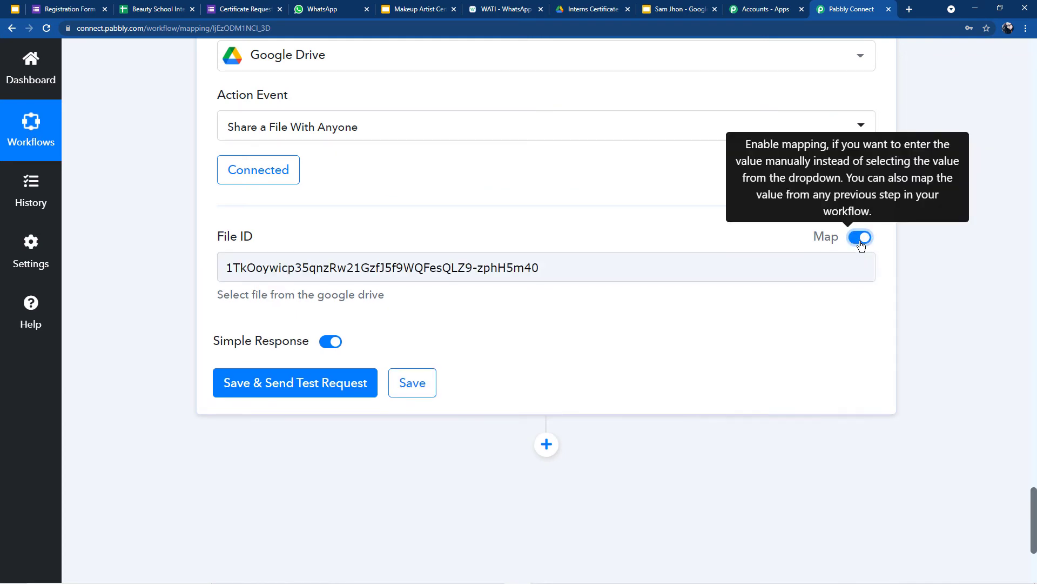
pyautogui.tripleClick(569, 277)
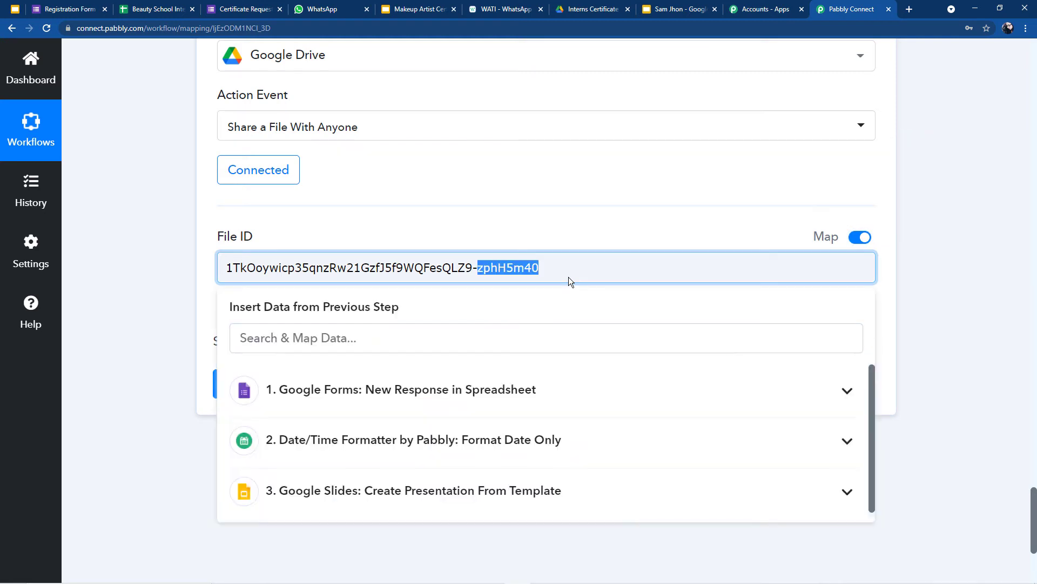
pyautogui.press('BackSpace')
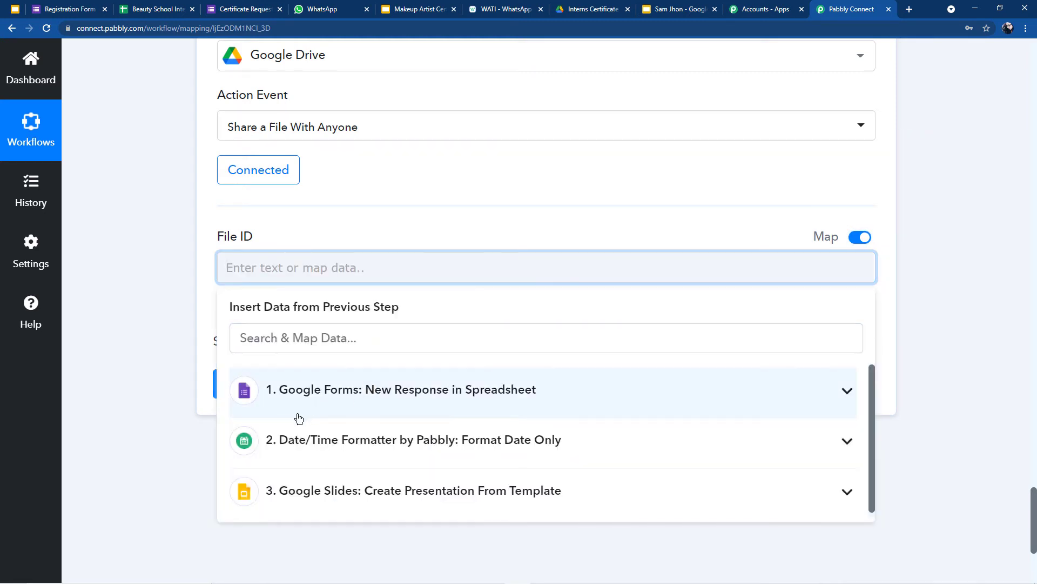
pyautogui.scroll(-4, 459, 203)
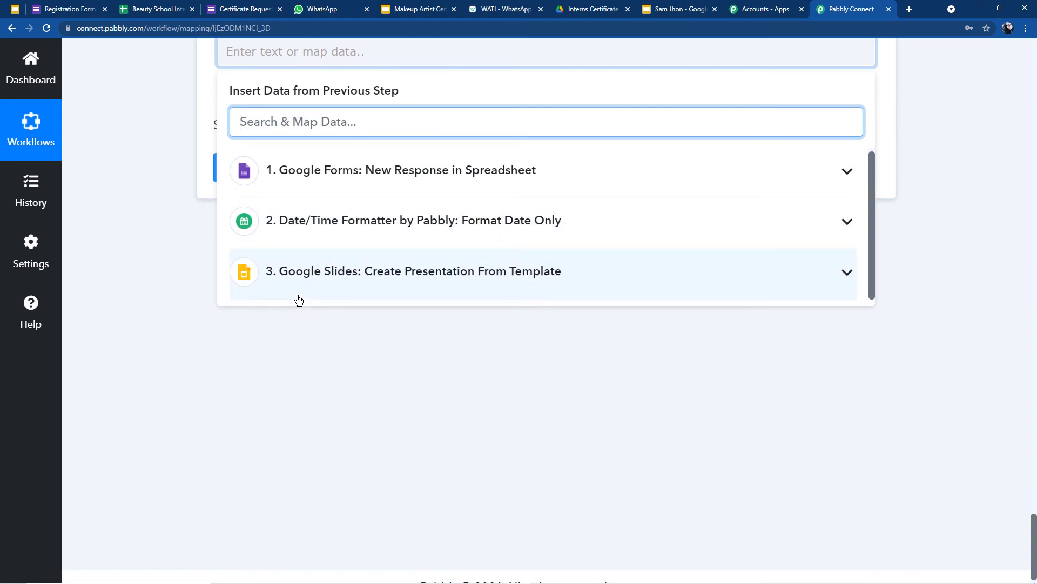
pyautogui.click(366, 286)
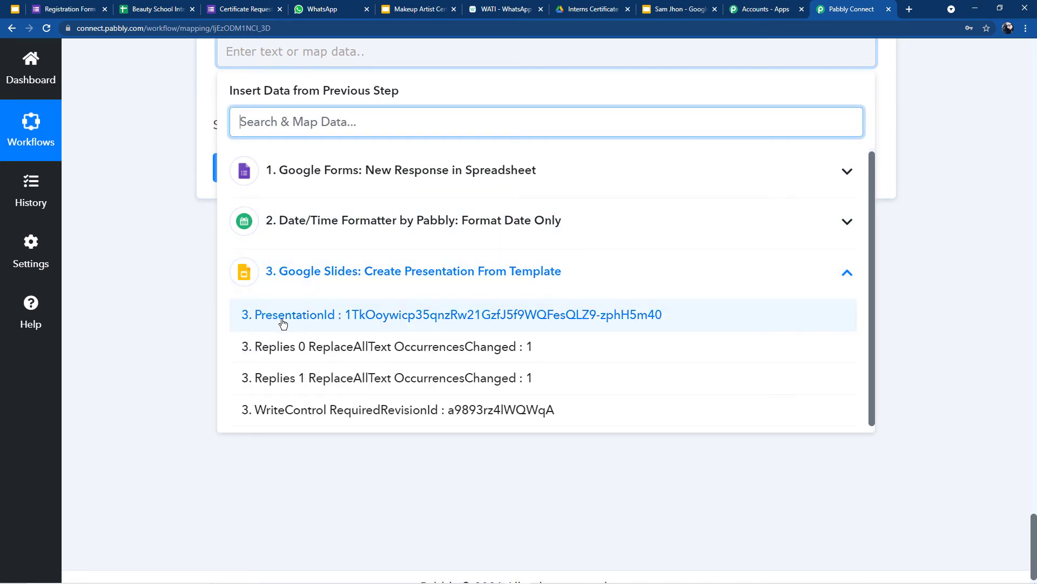
pyautogui.click(555, 314)
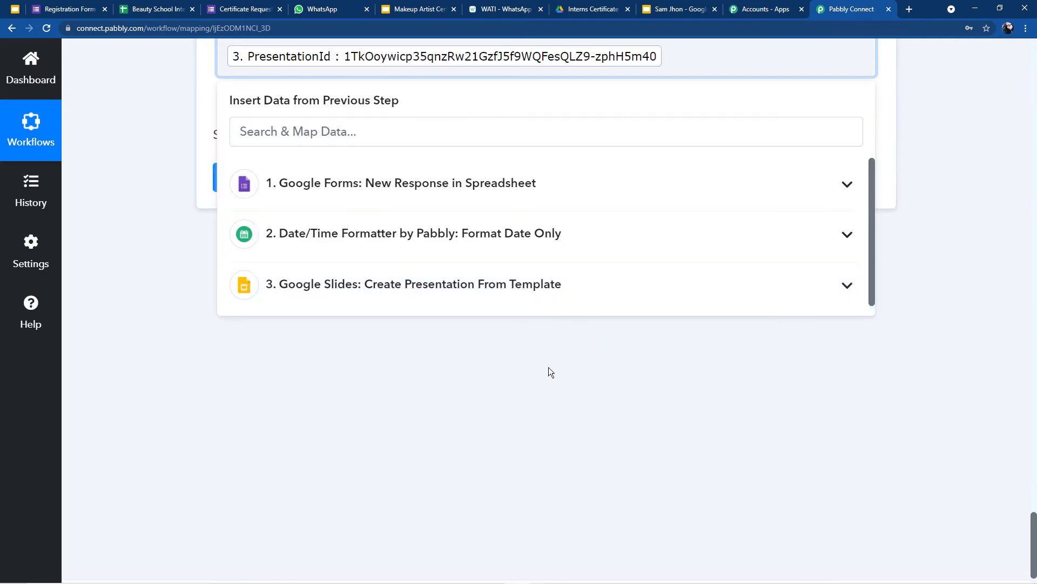
pyautogui.click(543, 389)
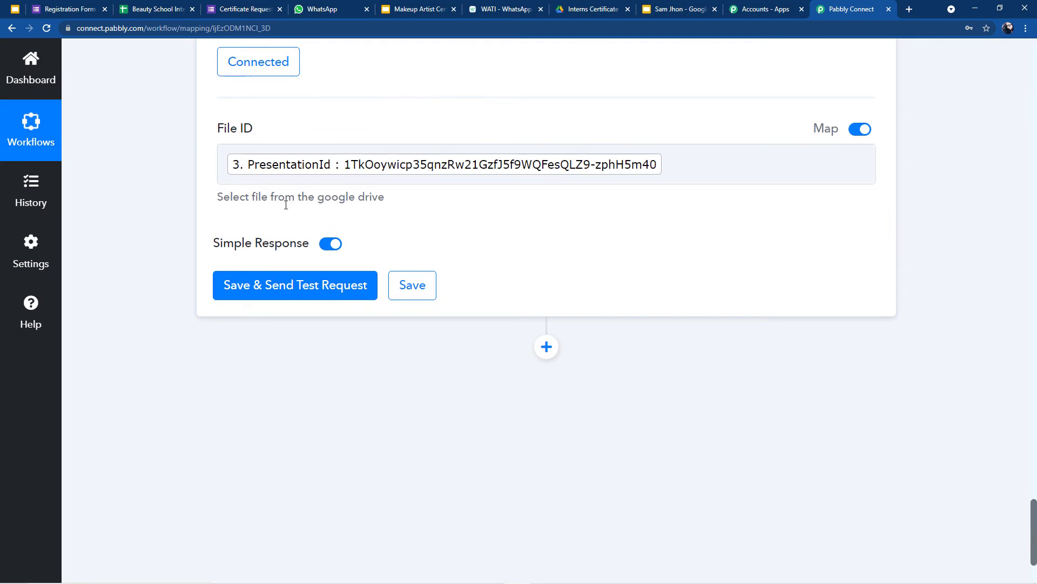
# Step: Test the Drive sharing step, confirm the anyoneWithLink reader permission, and add a new step
pyautogui.click(244, 291)
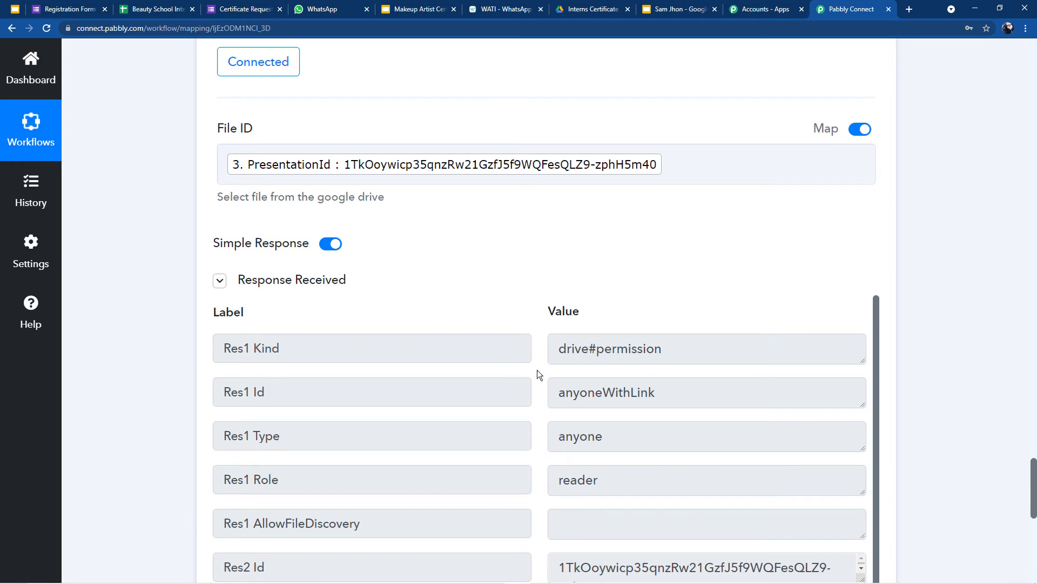
pyautogui.scroll(-2, 583, 351)
pyautogui.scroll(2, 582, 352)
pyautogui.scroll(-2, 620, 352)
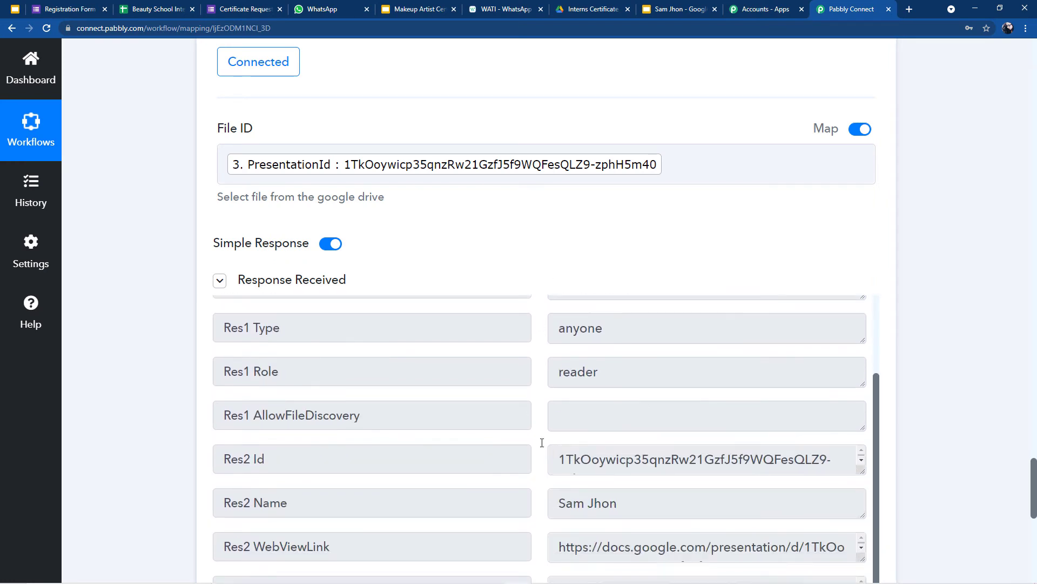
pyautogui.scroll(-1, 569, 431)
pyautogui.scroll(2, 546, 352)
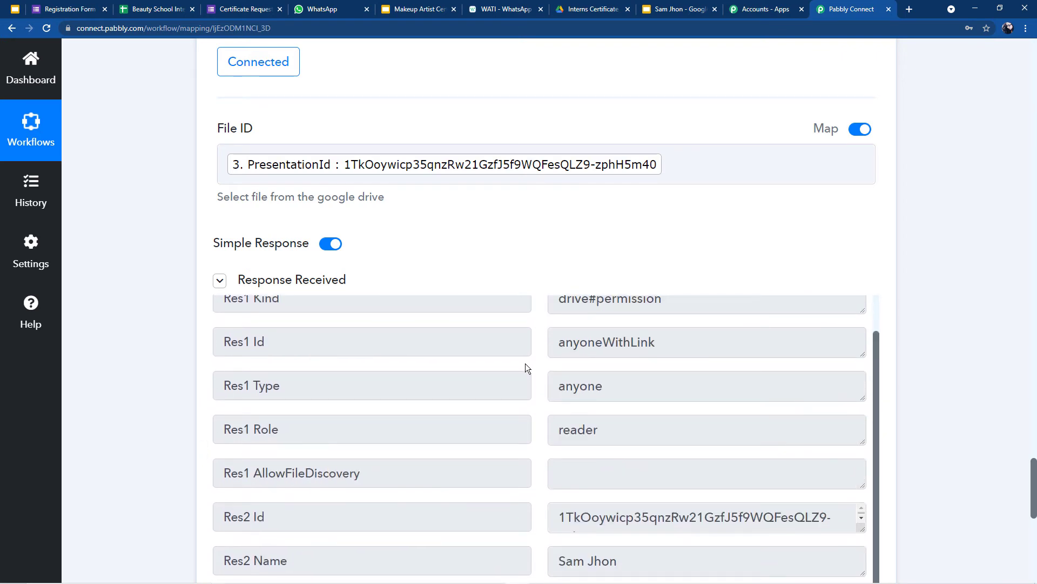
pyautogui.scroll(-10, 588, 420)
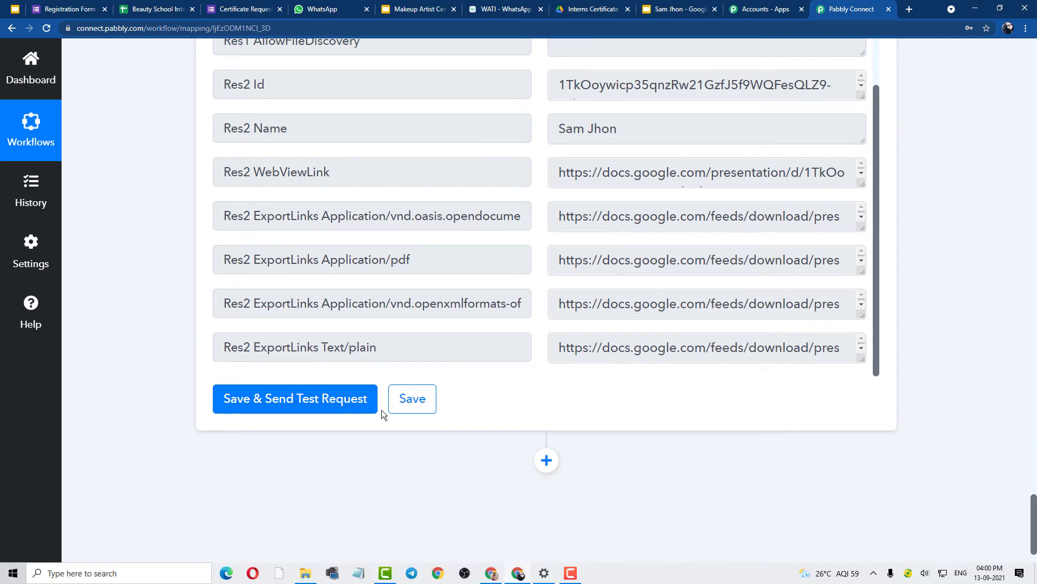
pyautogui.scroll(3, 702, 260)
pyautogui.scroll(10, 522, 201)
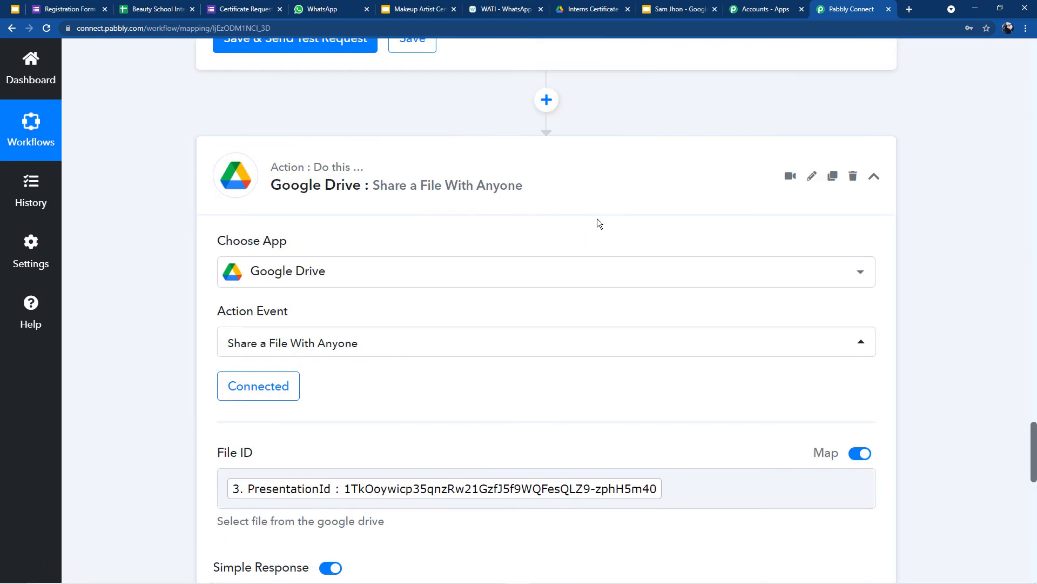
pyautogui.scroll(-4, 546, 162)
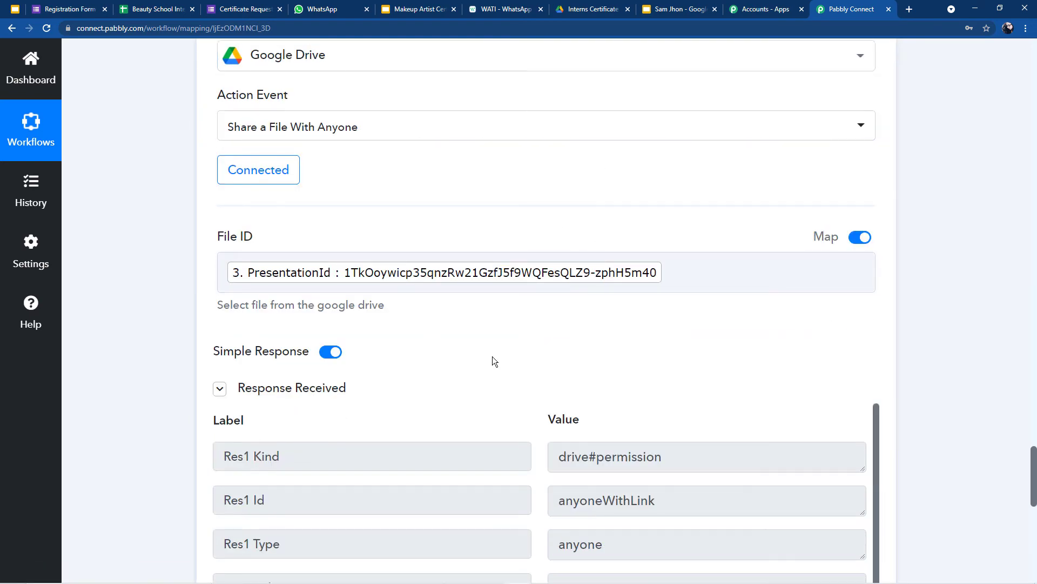
pyautogui.scroll(-2, 533, 355)
pyautogui.scroll(-10, 479, 391)
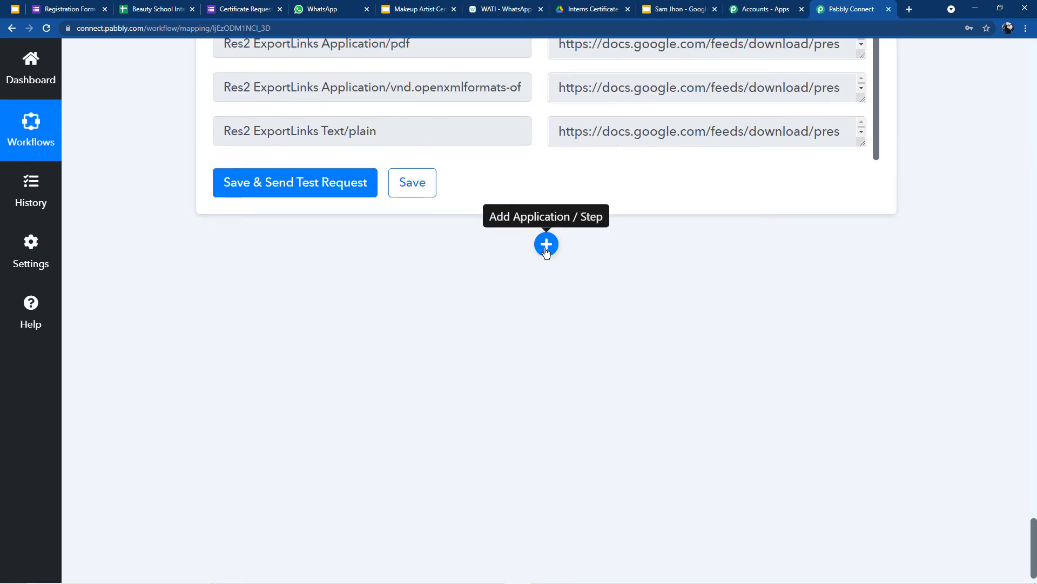
pyautogui.click(546, 248)
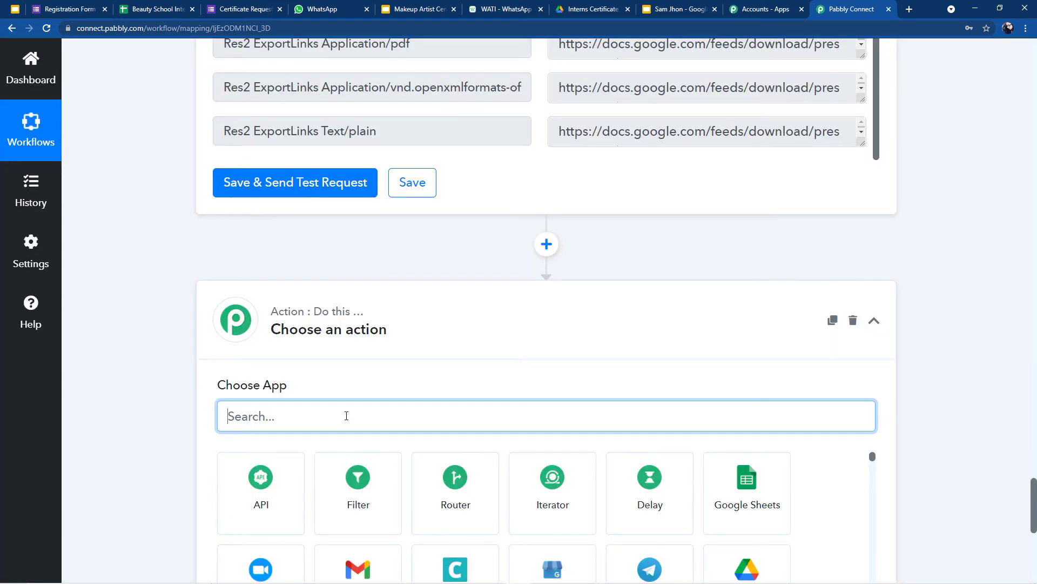
# Step: Set the new step to the WATI app with the Send Template Message action
pyautogui.write('Wati')
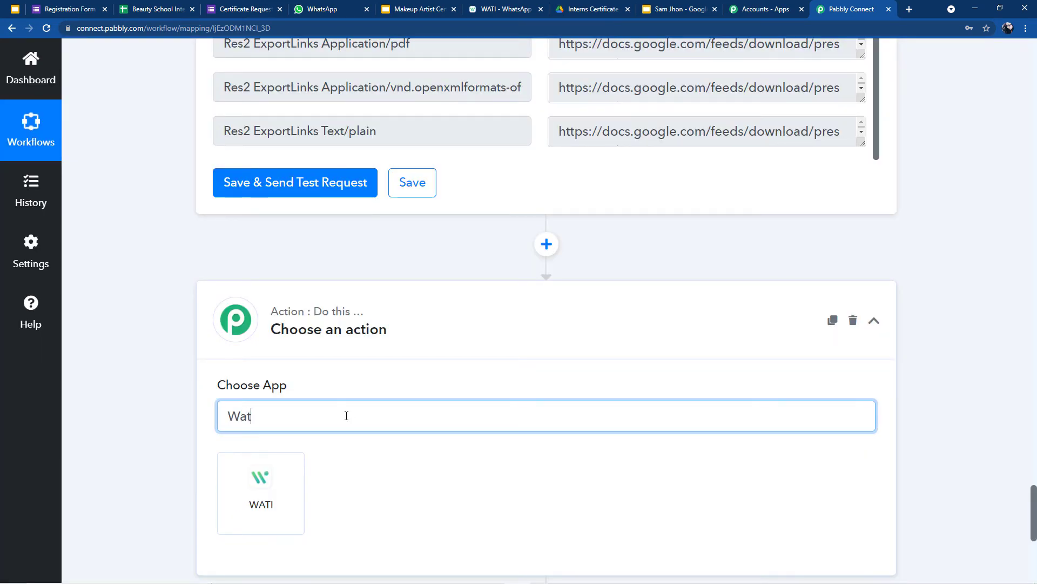
pyautogui.click(247, 496)
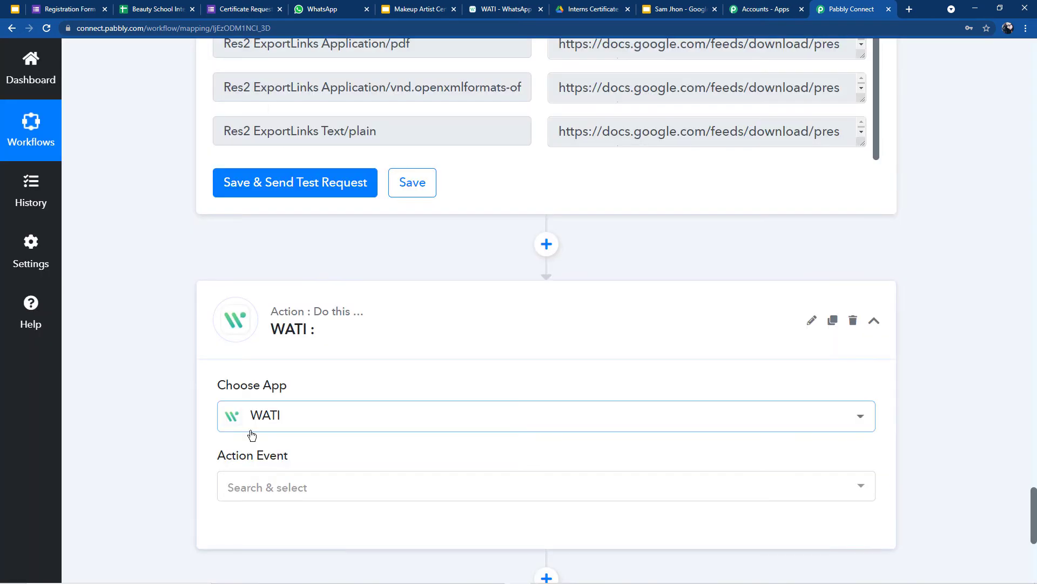
pyautogui.scroll(-2, 251, 434)
pyautogui.click(255, 385)
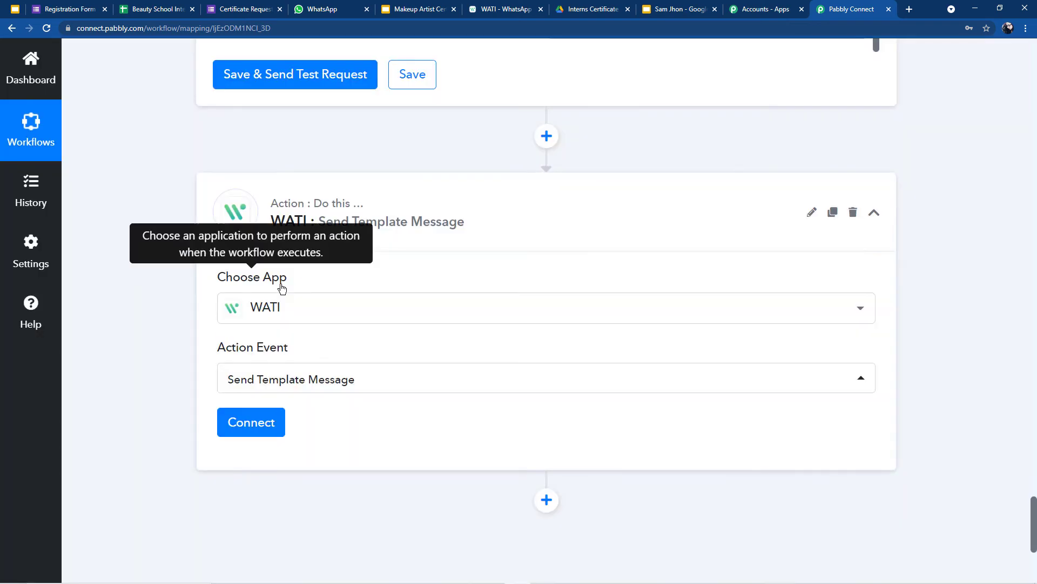
pyautogui.click(257, 436)
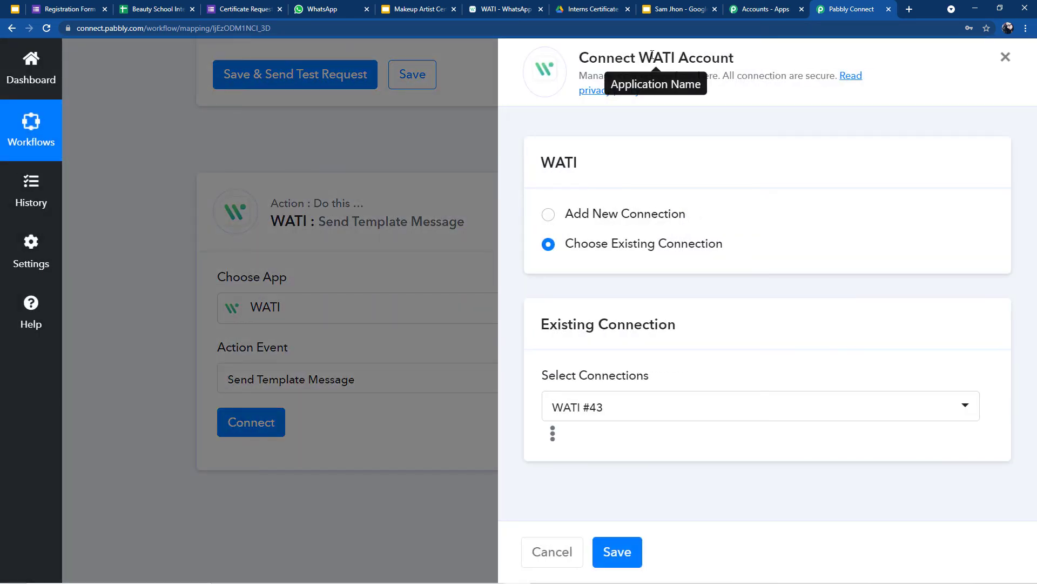
# Step: Begin a new WATI connection and switch to the WATI dashboard tab
pyautogui.click(544, 220)
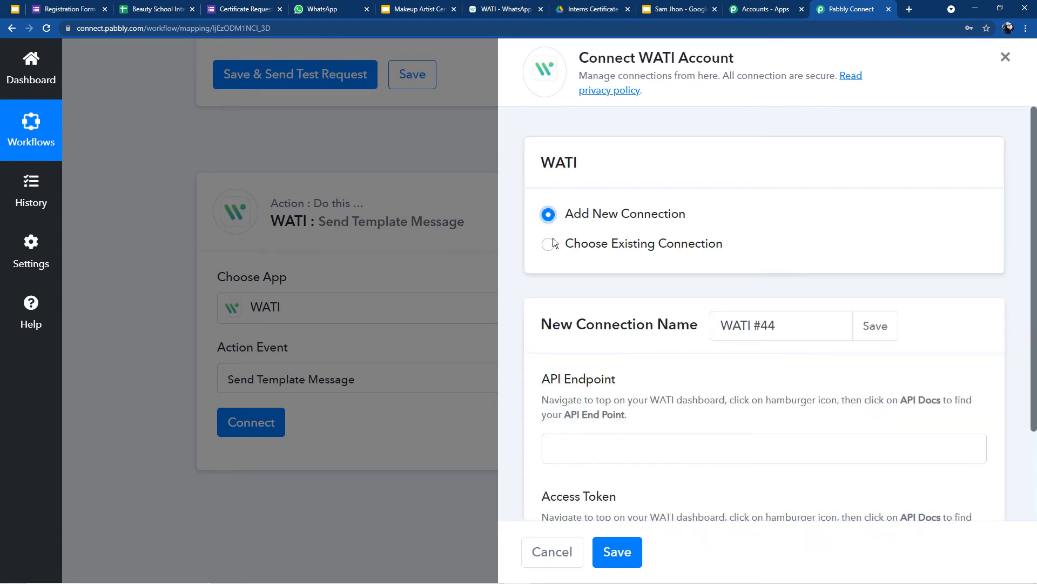
pyautogui.scroll(-2, 546, 237)
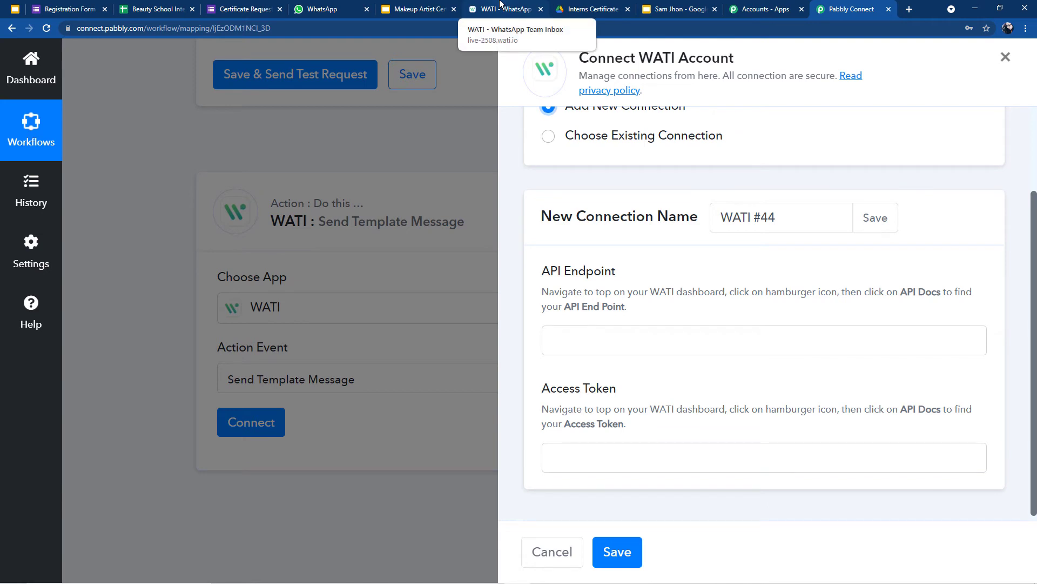
pyautogui.click(501, 8)
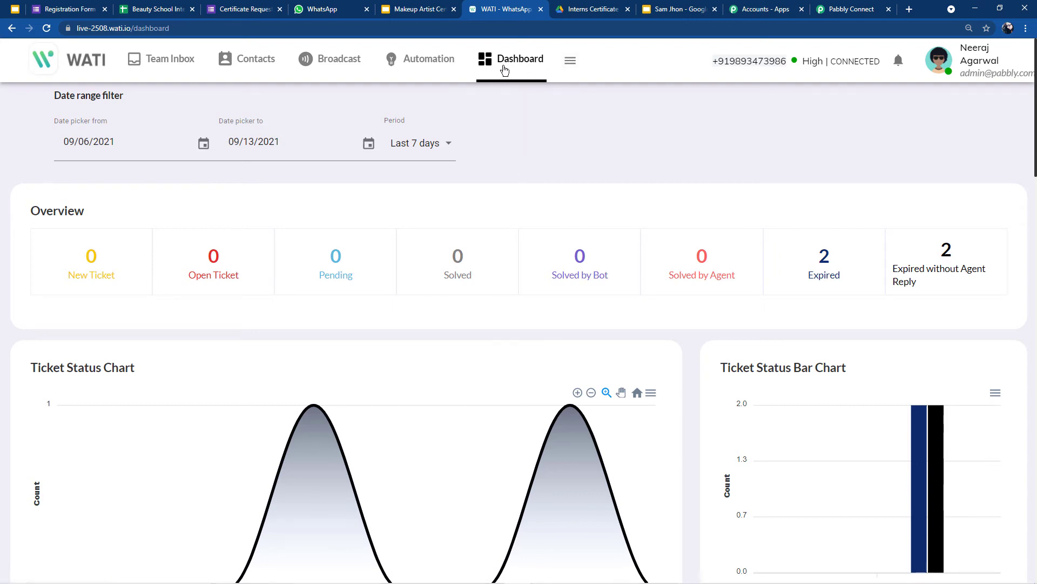
# Step: Copy the API endpoint from WATI's API Docs into the connection's API Endpoint field
pyautogui.click(570, 61)
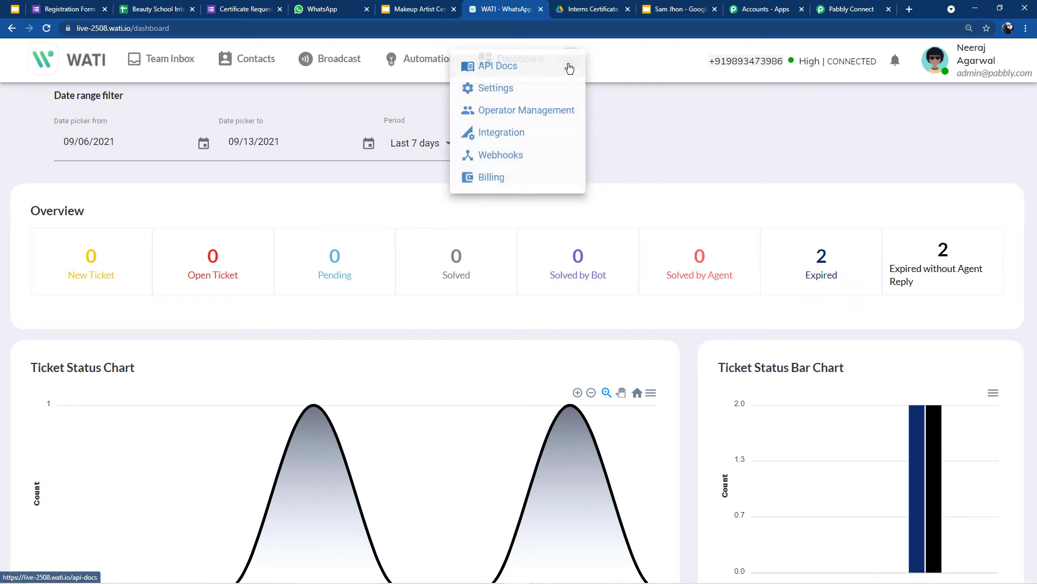
pyautogui.click(477, 79)
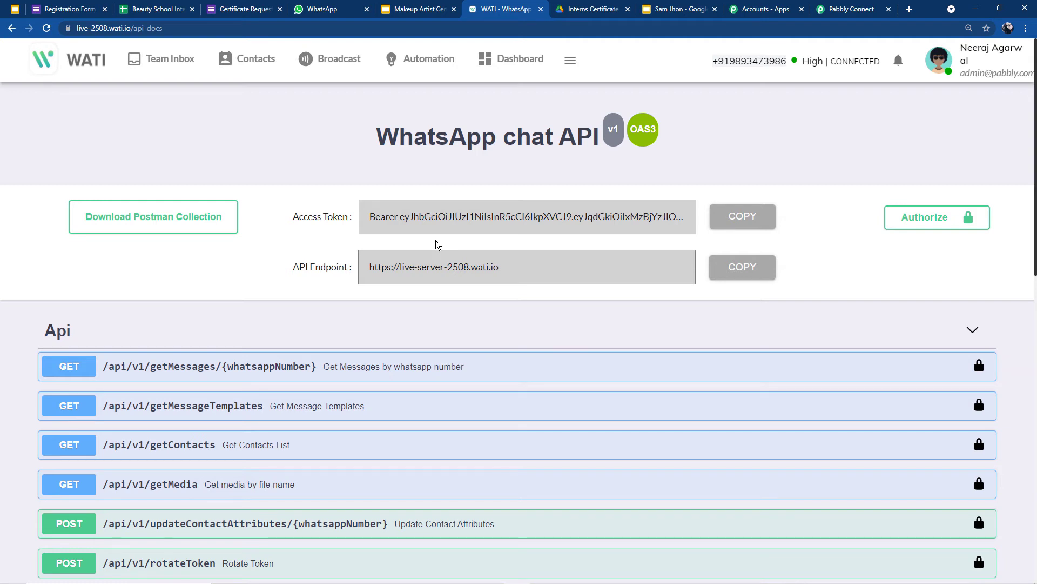
pyautogui.click(843, 9)
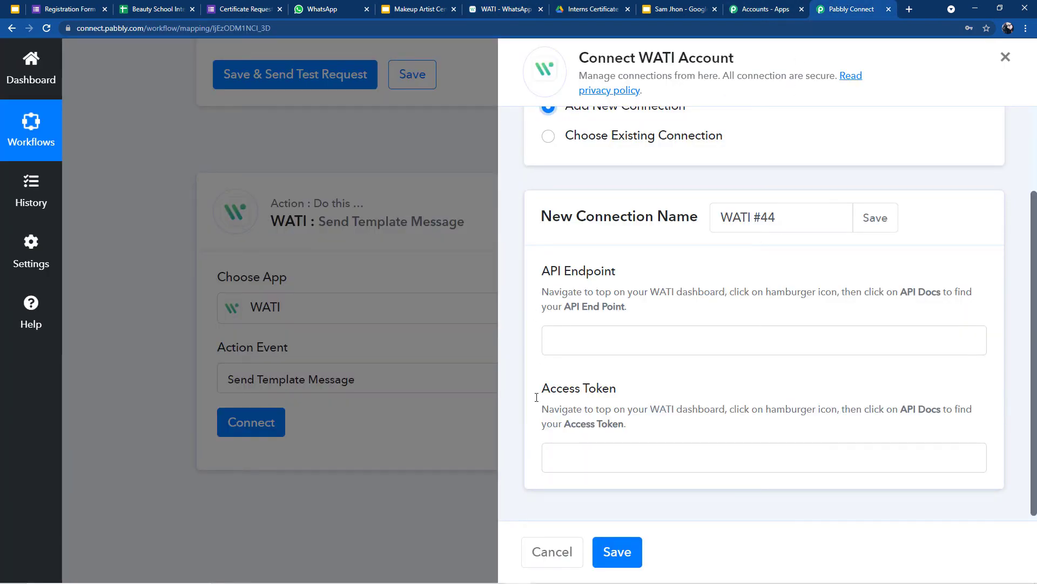
pyautogui.click(499, 9)
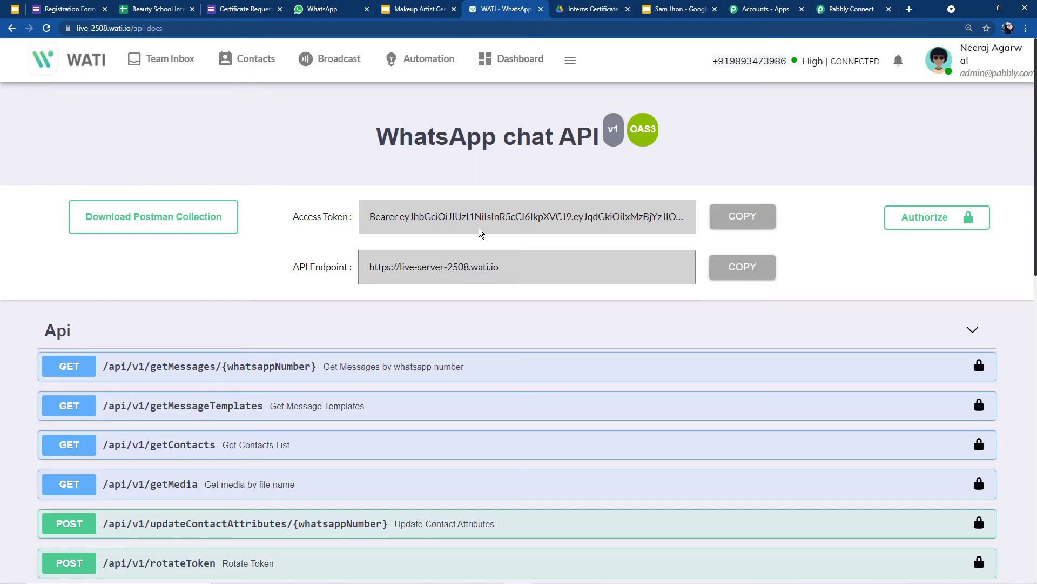
pyautogui.click(736, 267)
pyautogui.click(859, 8)
pyautogui.click(602, 347)
pyautogui.hotkey('ctrl', 'v')
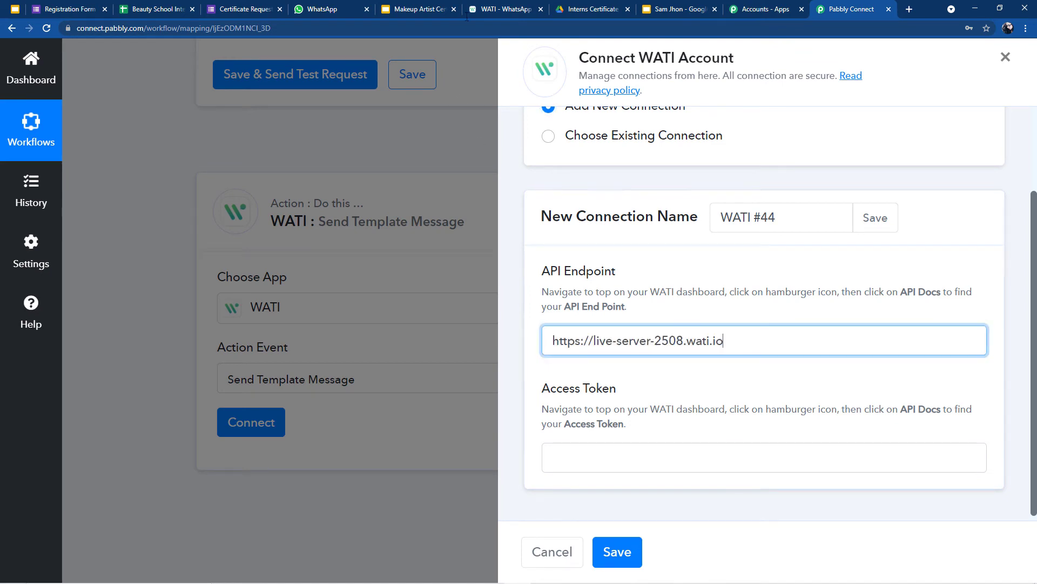
# Step: Copy the WATI access token into the Access Token field and save the connection
pyautogui.click(508, 9)
pyautogui.click(736, 219)
pyautogui.click(859, 9)
pyautogui.click(664, 464)
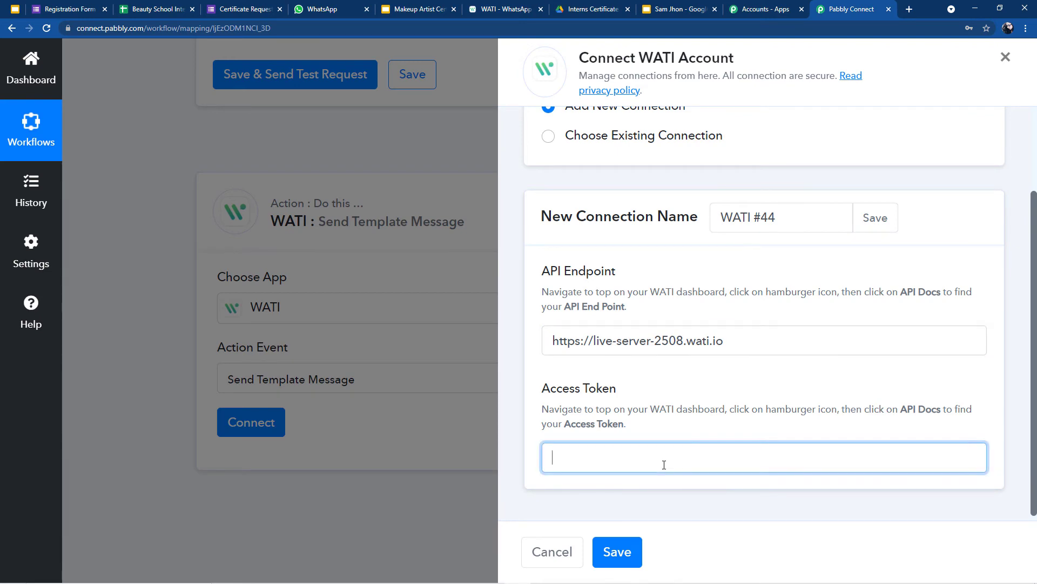
pyautogui.hotkey('ctrl', 'v')
pyautogui.click(615, 551)
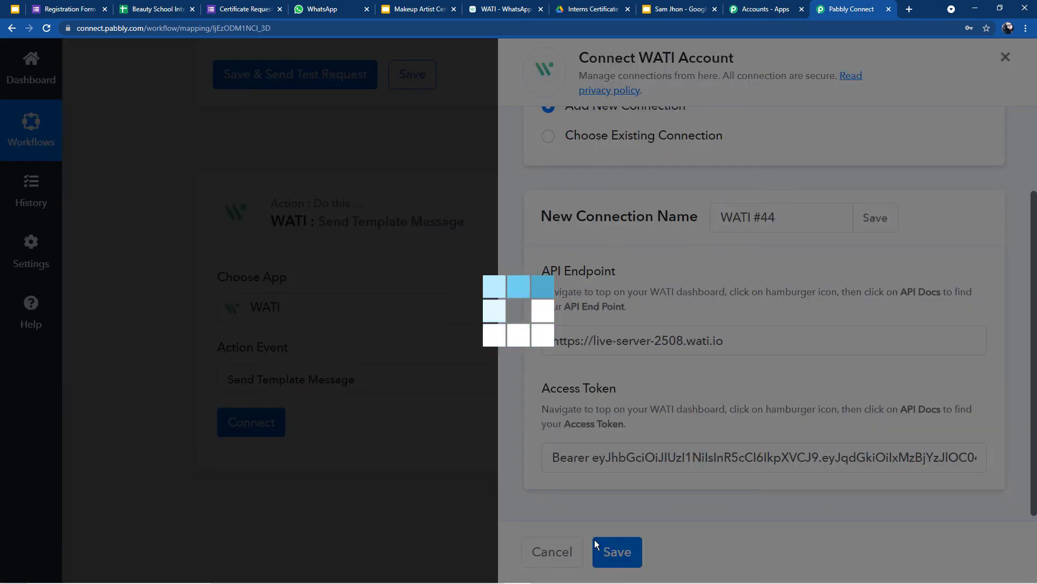
# Step: Review the example WhatsApp number format and open earlier-step data for WhatsApp Number
pyautogui.scroll(-2, 262, 272)
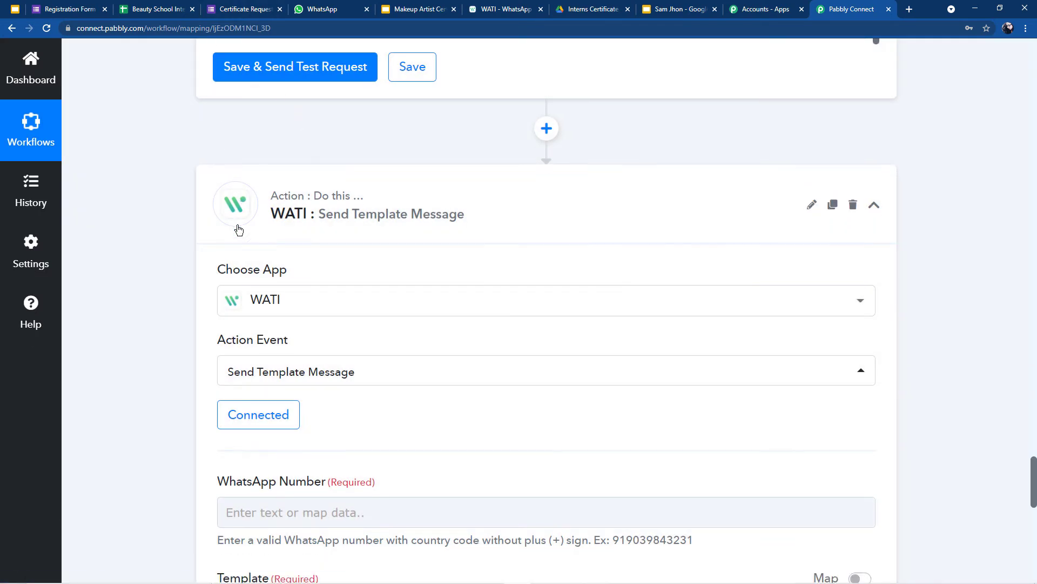
pyautogui.scroll(-6, 262, 272)
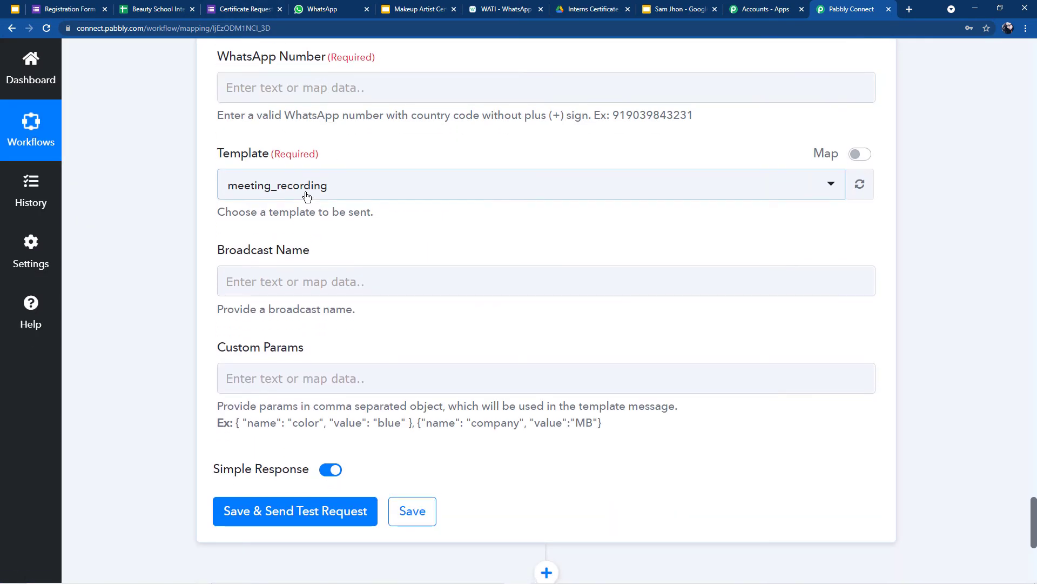
pyautogui.scroll(2, 294, 139)
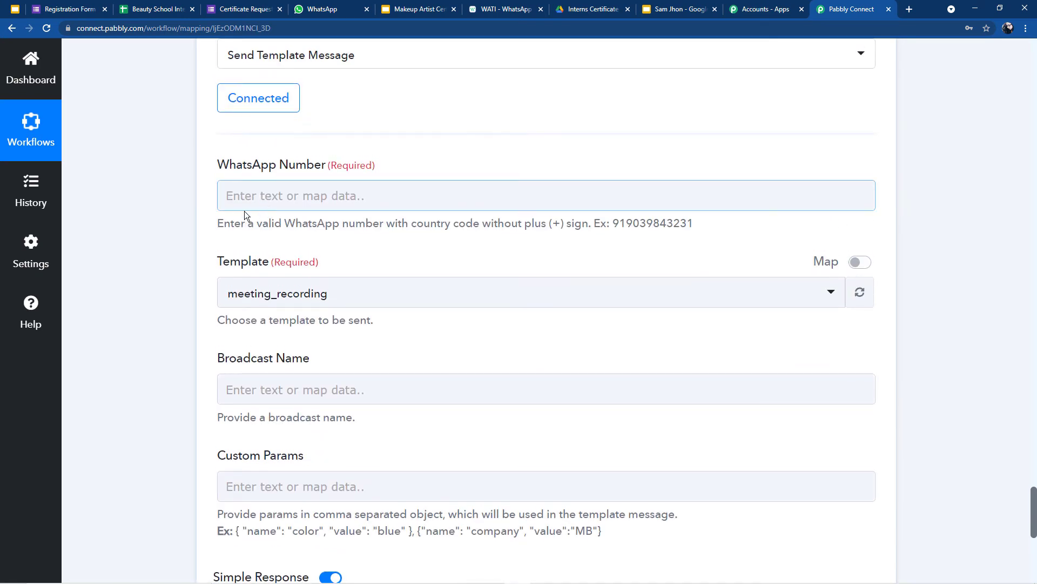
pyautogui.scroll(20, 327, 222)
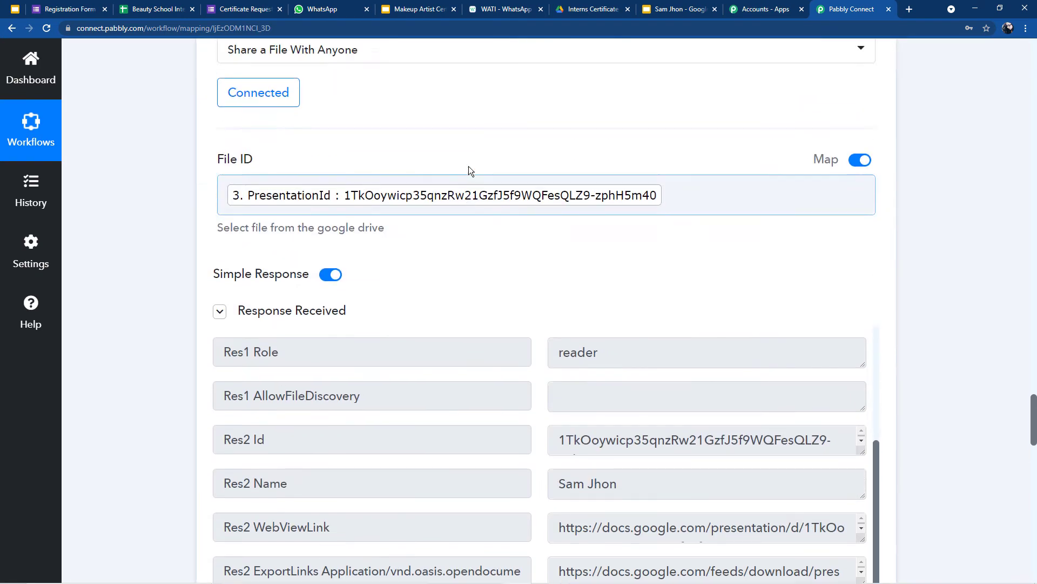
pyautogui.scroll(15, 496, 172)
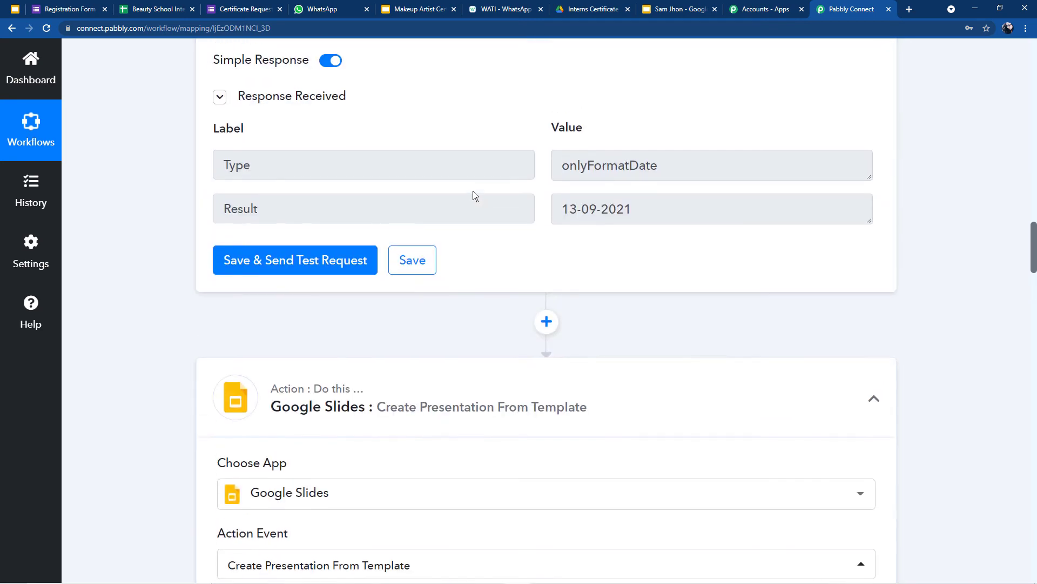
pyautogui.scroll(4, 462, 221)
pyautogui.scroll(-12, 463, 220)
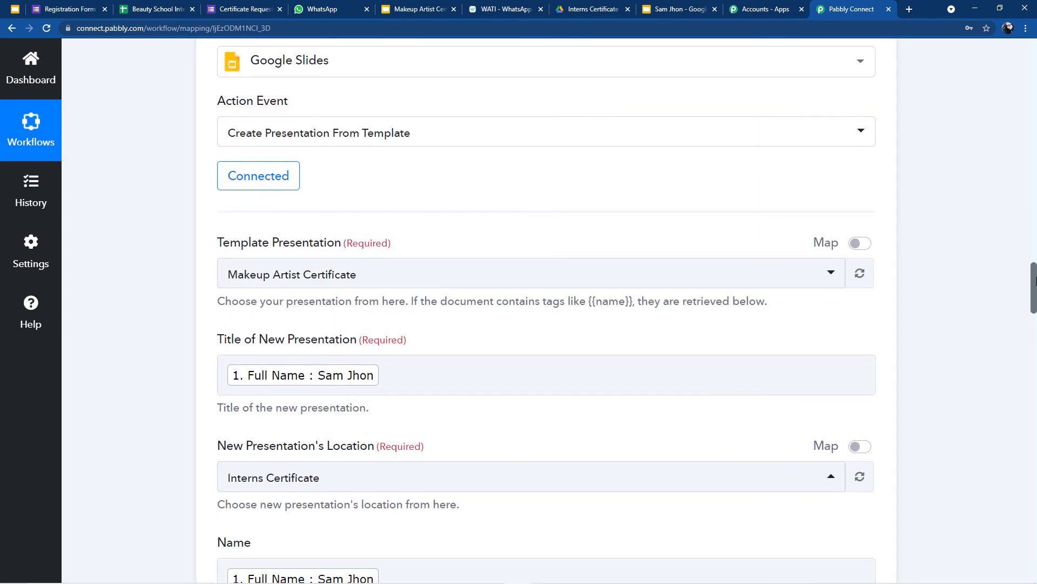
pyautogui.moveTo(1035, 300); pyautogui.dragTo(1035, 532)
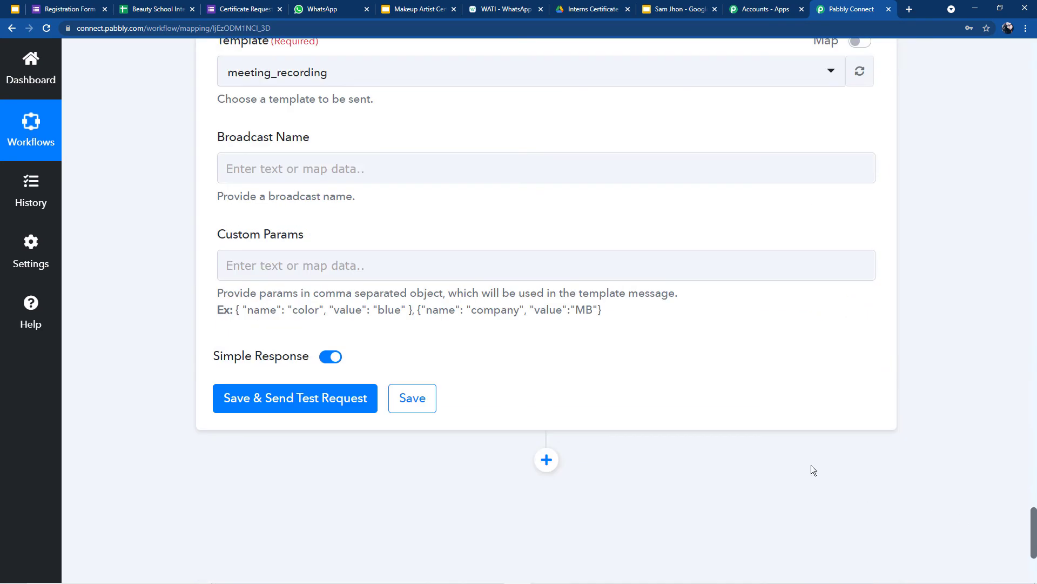
pyautogui.scroll(4, 464, 243)
pyautogui.click(251, 184)
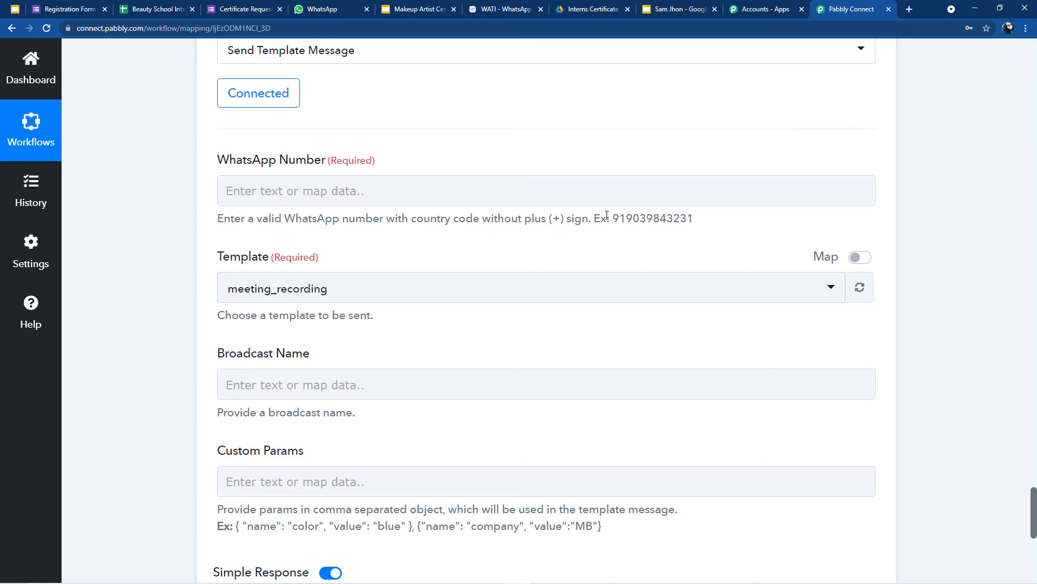
pyautogui.moveTo(614, 218); pyautogui.dragTo(708, 218)
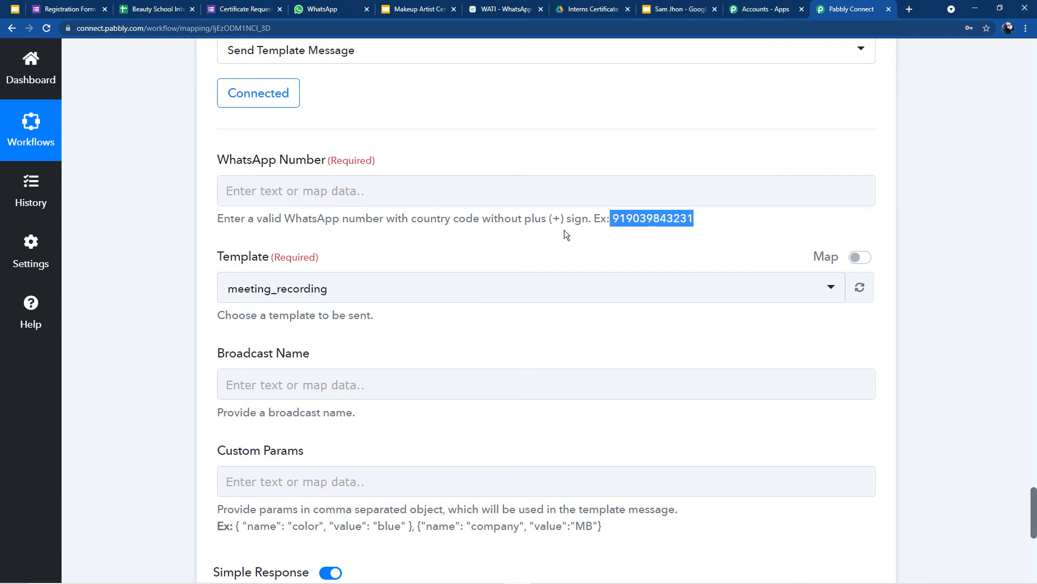
pyautogui.click(407, 192)
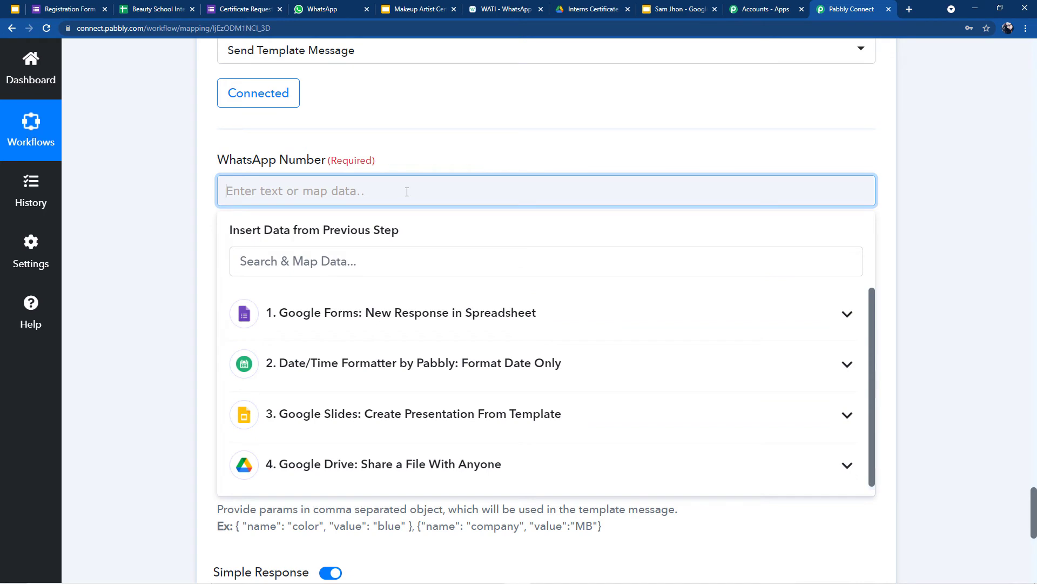
# Step: Map the Google Forms response's Phone answer into the WhatsApp Number field
pyautogui.click(492, 142)
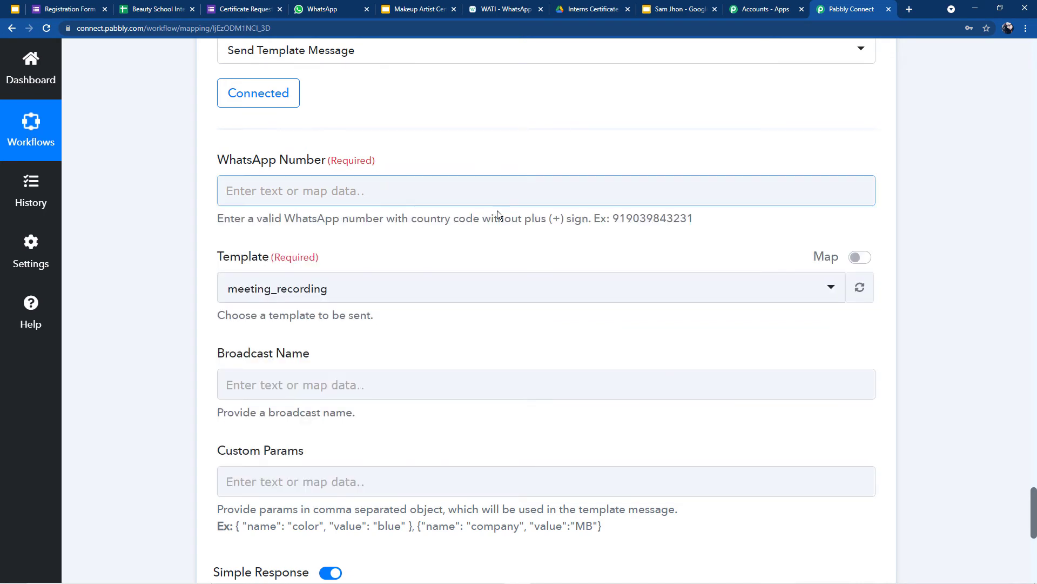
pyautogui.click(449, 190)
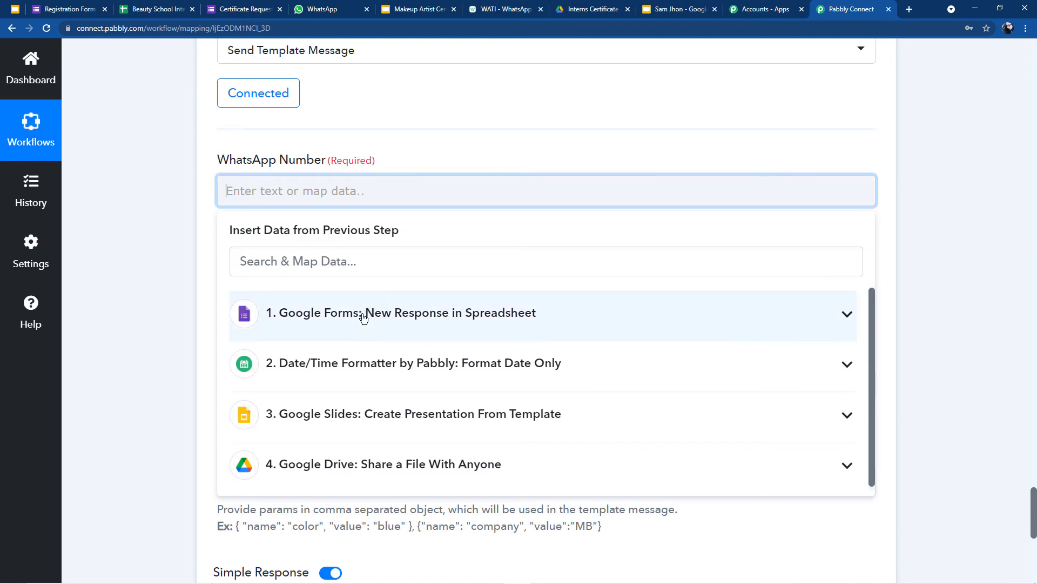
pyautogui.click(364, 311)
pyautogui.scroll(-2, 360, 331)
pyautogui.scroll(-1, 361, 331)
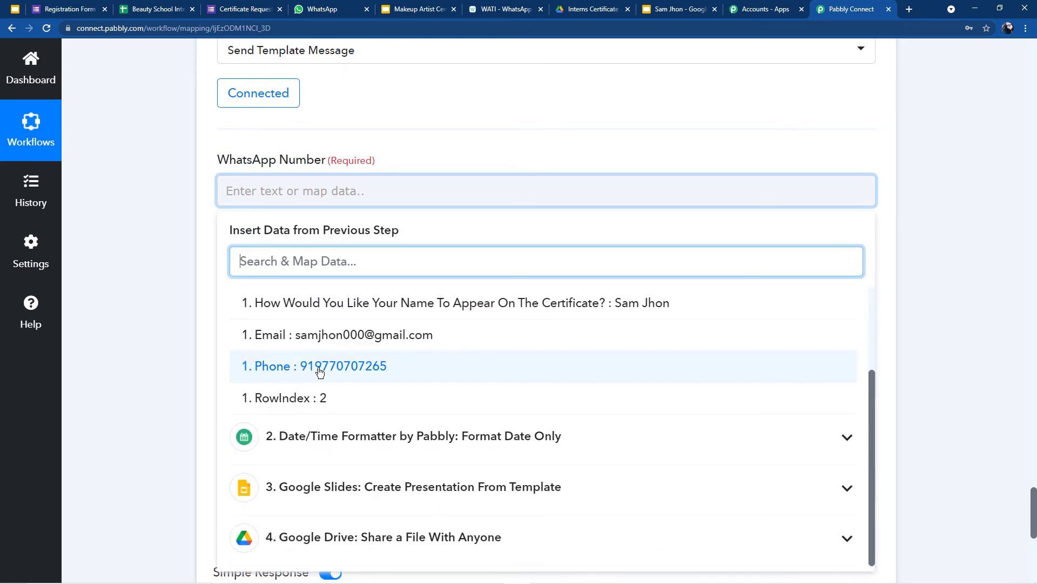
pyautogui.click(314, 370)
pyautogui.click(410, 171)
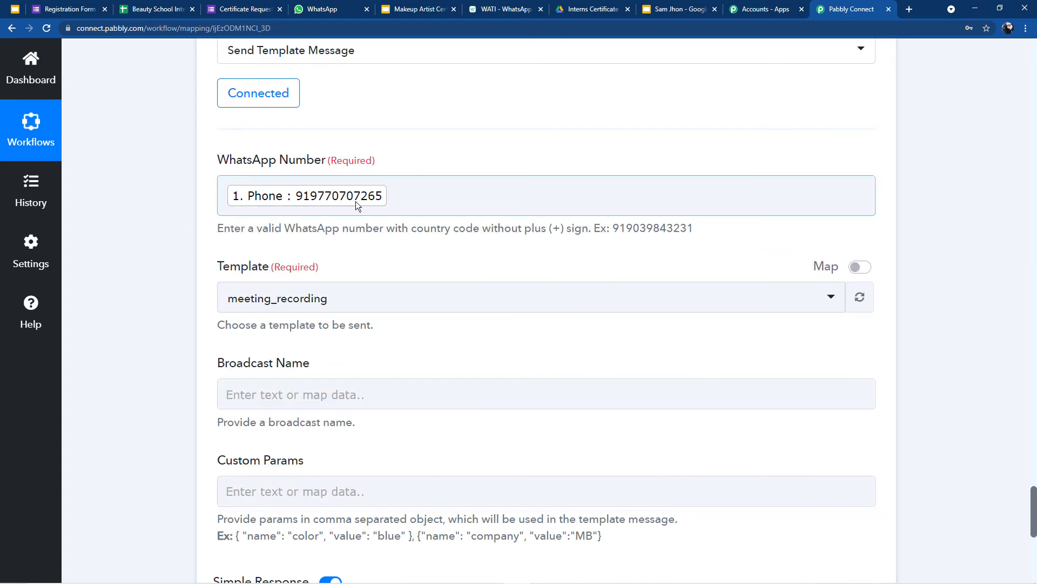
# Step: Search 'Cer' and set the Template to certificate_link
pyautogui.scroll(-2, 239, 275)
pyautogui.click(263, 192)
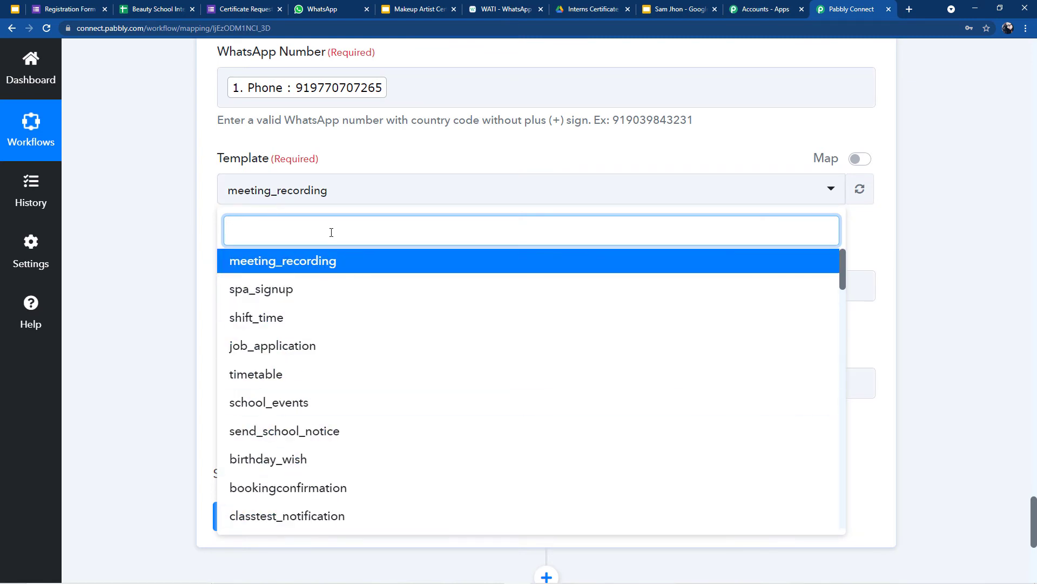
pyautogui.write('Cer')
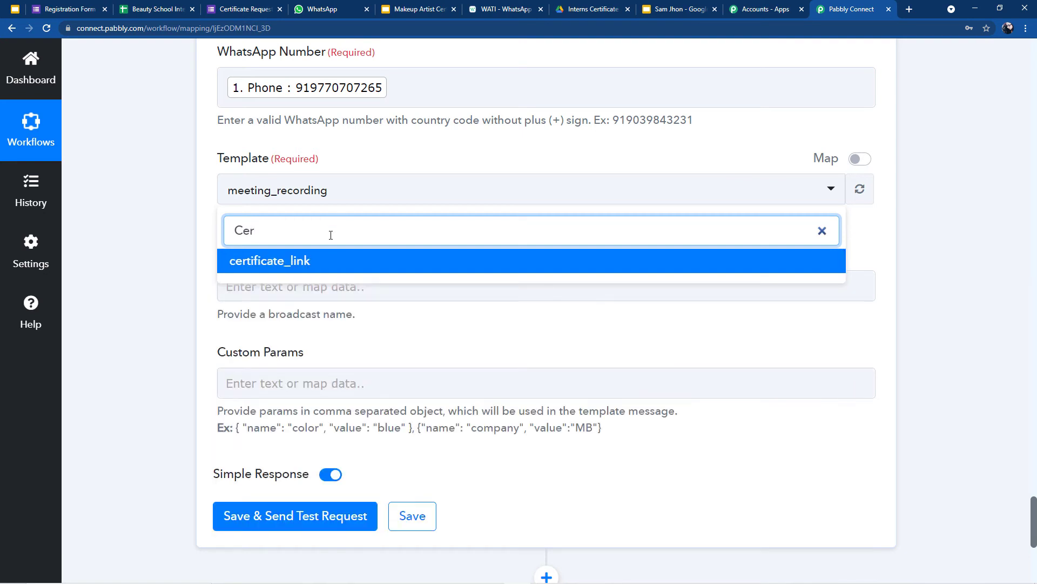
pyautogui.click(322, 265)
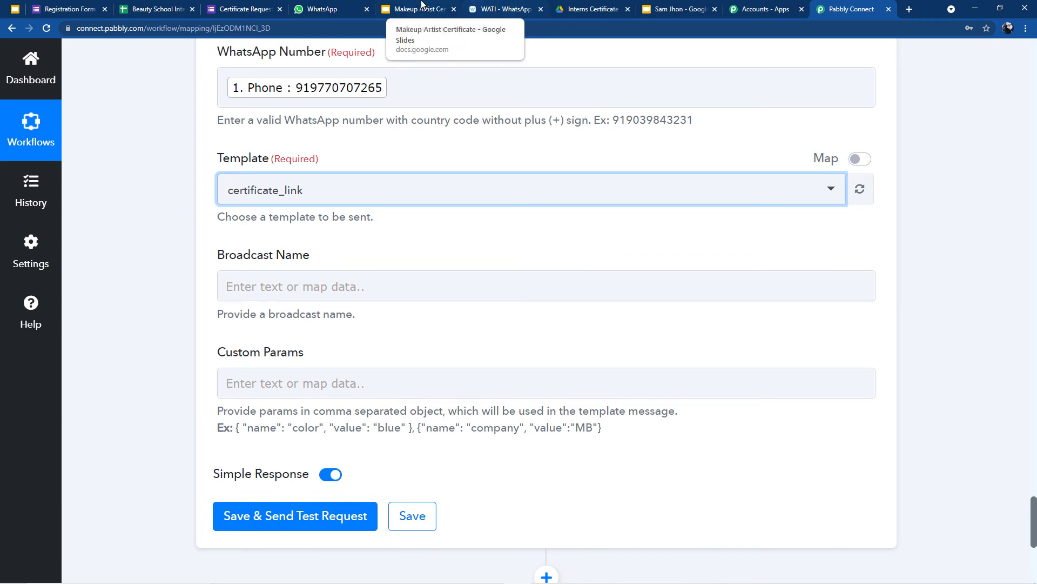
# Step: Read the certificate_link template body in WATI, with its {{name}}, {{course_name}} and {{link}} placeholders
pyautogui.click(506, 7)
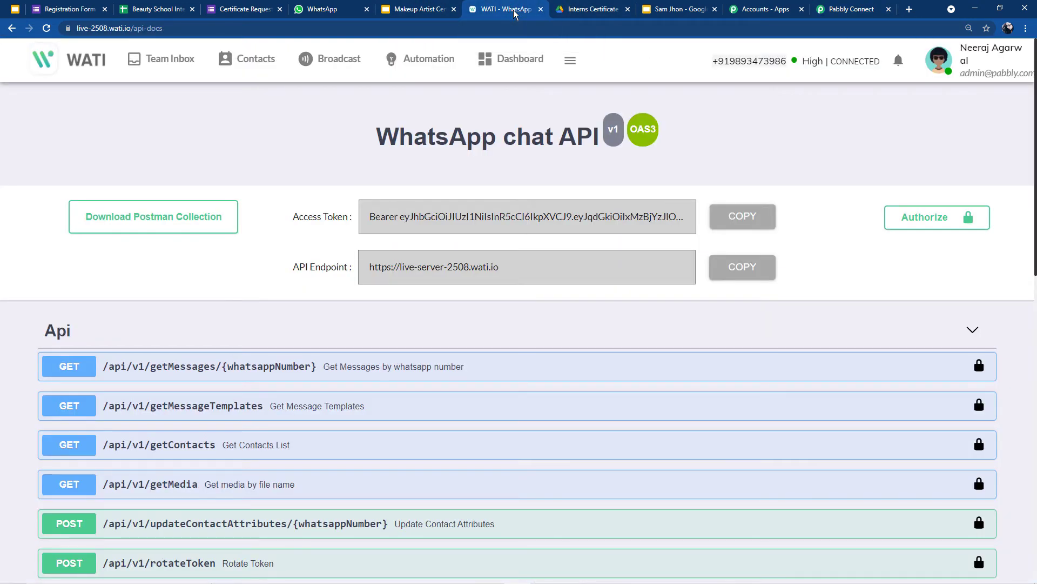
pyautogui.click(354, 64)
pyautogui.click(70, 197)
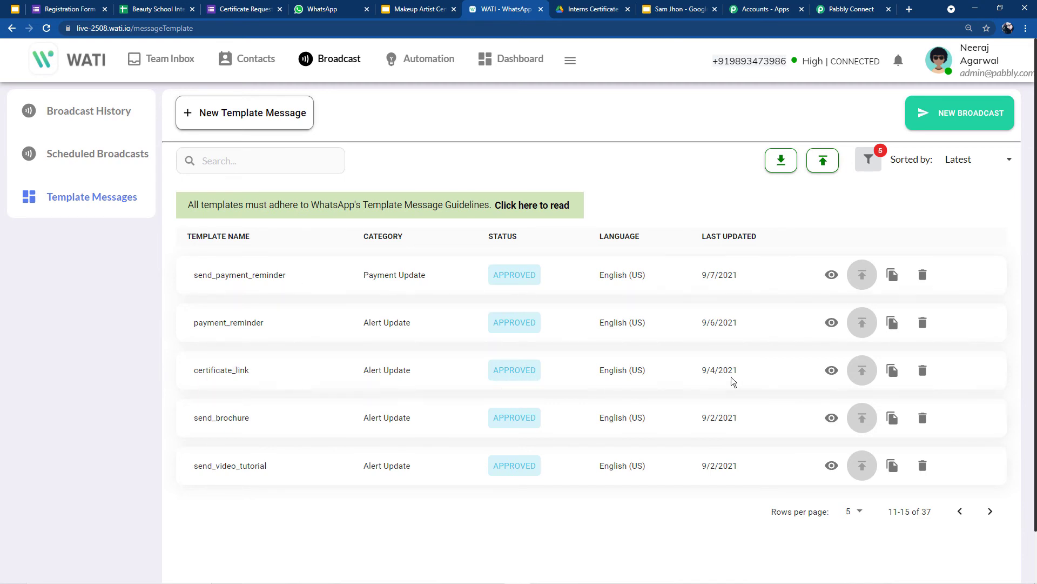
pyautogui.click(832, 371)
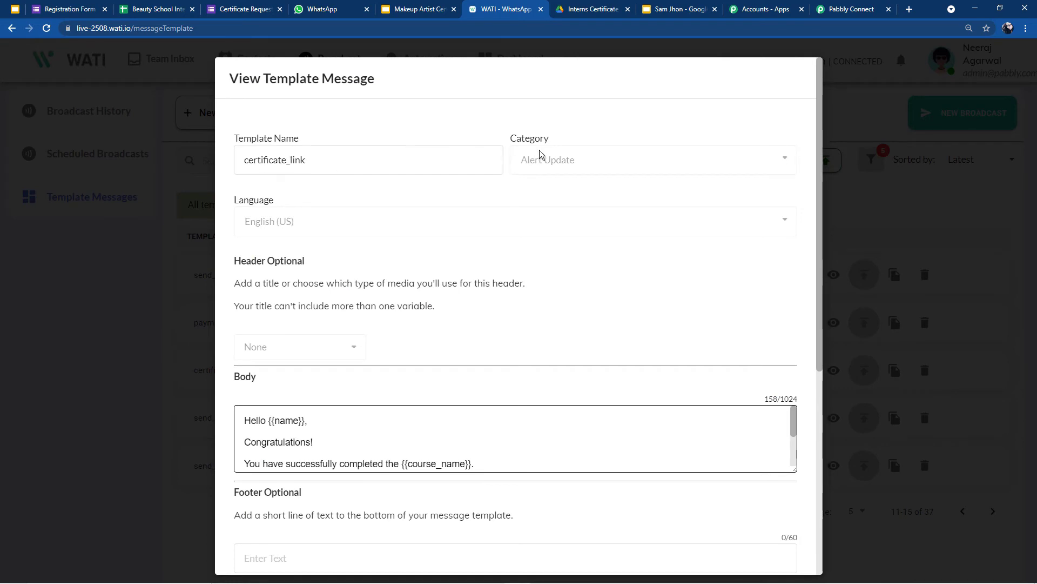
pyautogui.scroll(-2, 489, 209)
pyautogui.scroll(-1, 488, 210)
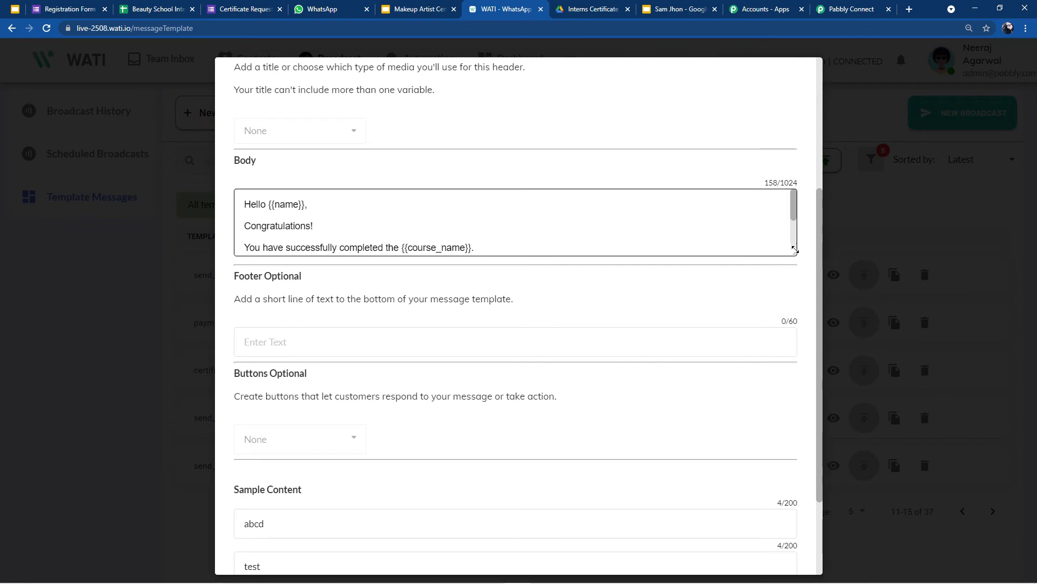
pyautogui.moveTo(794, 252); pyautogui.dragTo(806, 502)
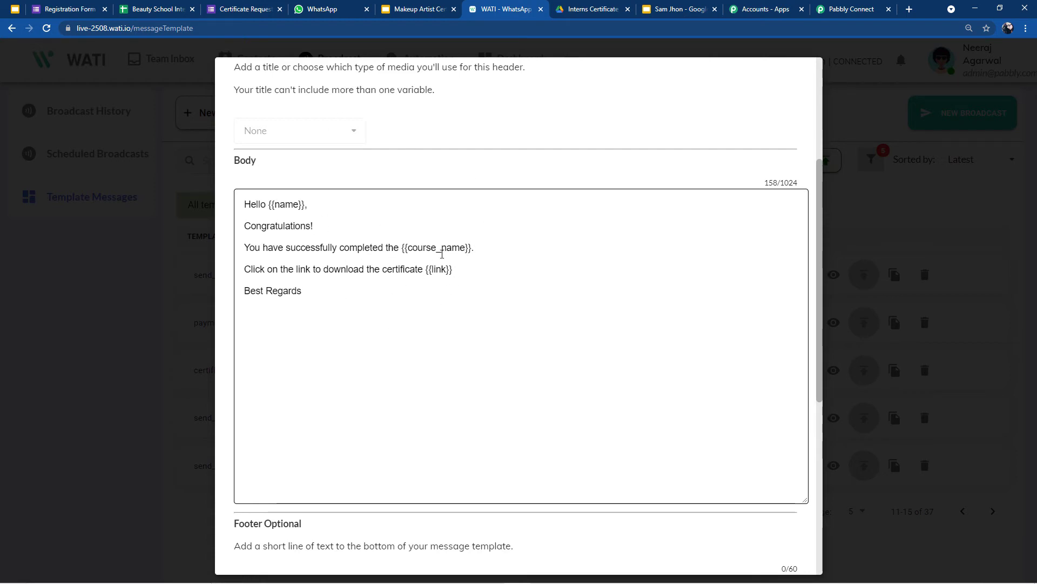
pyautogui.click(868, 159)
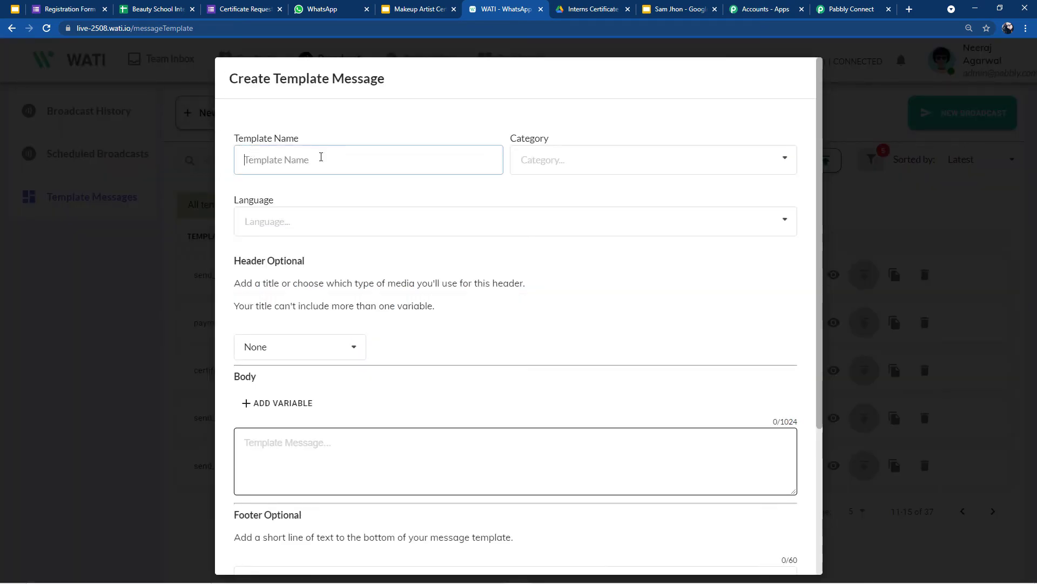
# Step: Look over the blank form's Category list and message box, then discard it unsaved
pyautogui.click(525, 160)
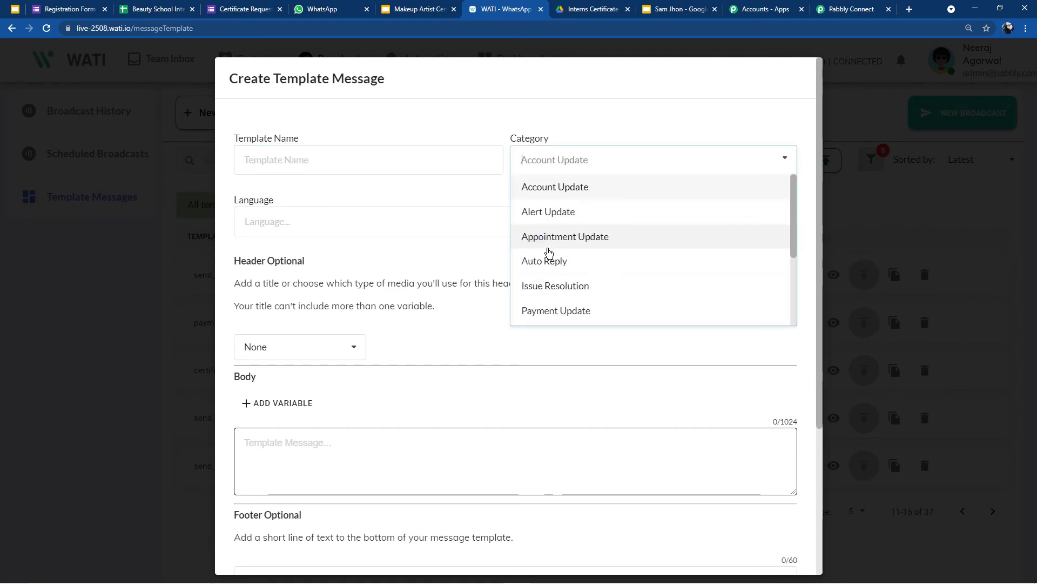
pyautogui.click(467, 205)
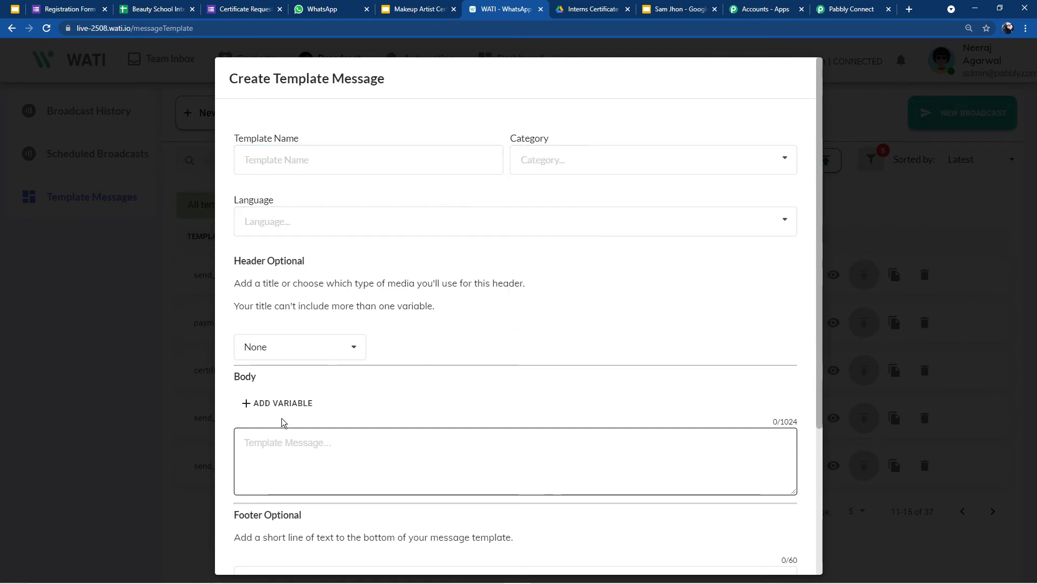
pyautogui.scroll(-2, 287, 387)
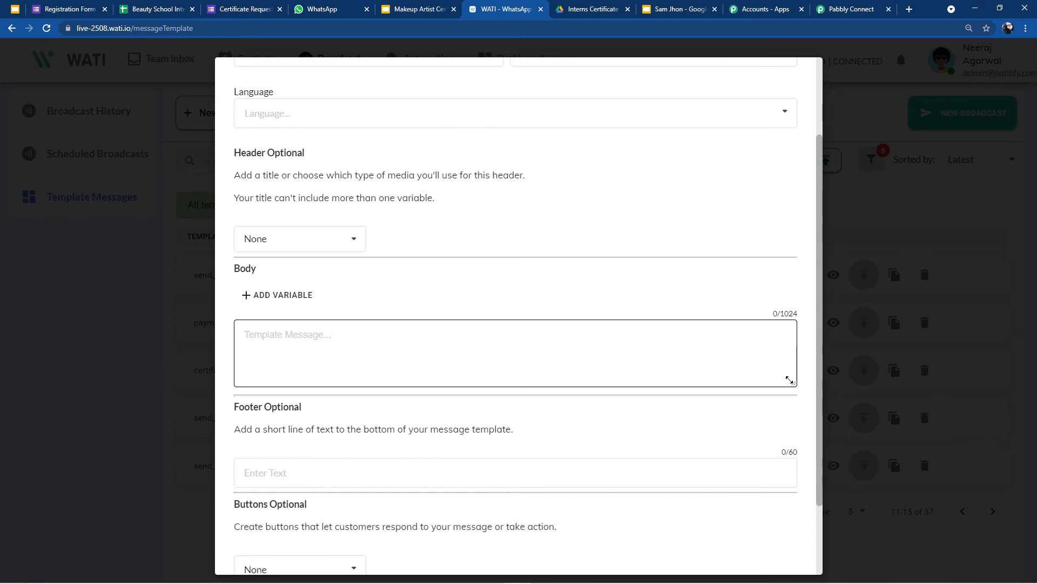
pyautogui.moveTo(792, 383); pyautogui.dragTo(816, 543)
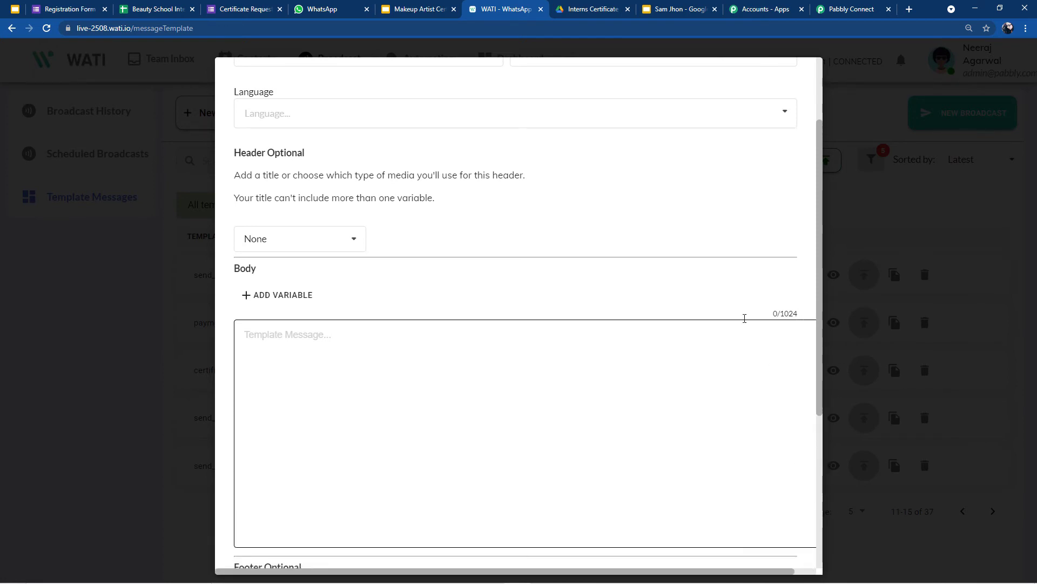
pyautogui.scroll(-4, 748, 324)
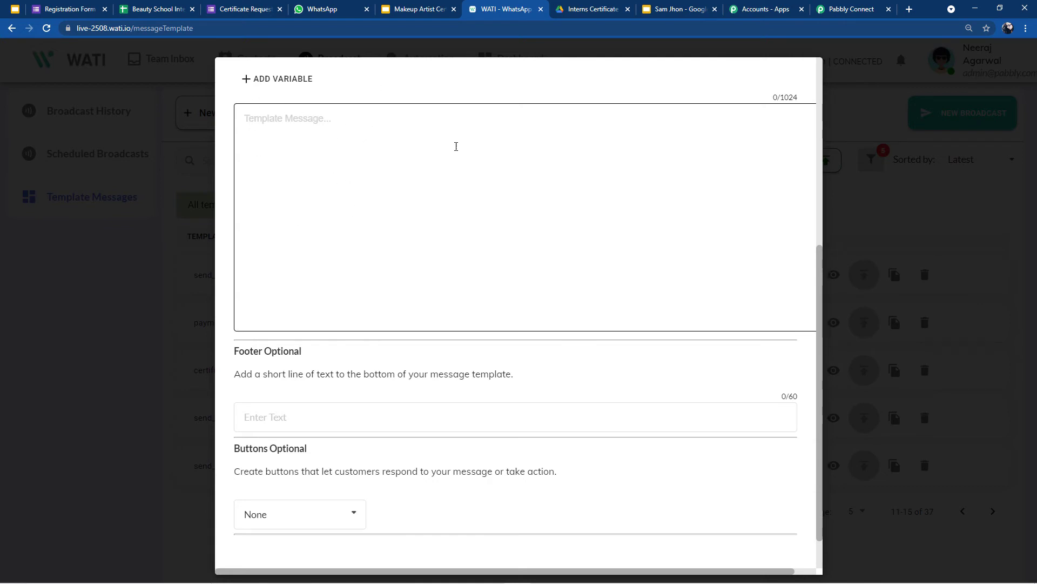
pyautogui.scroll(-1, 440, 121)
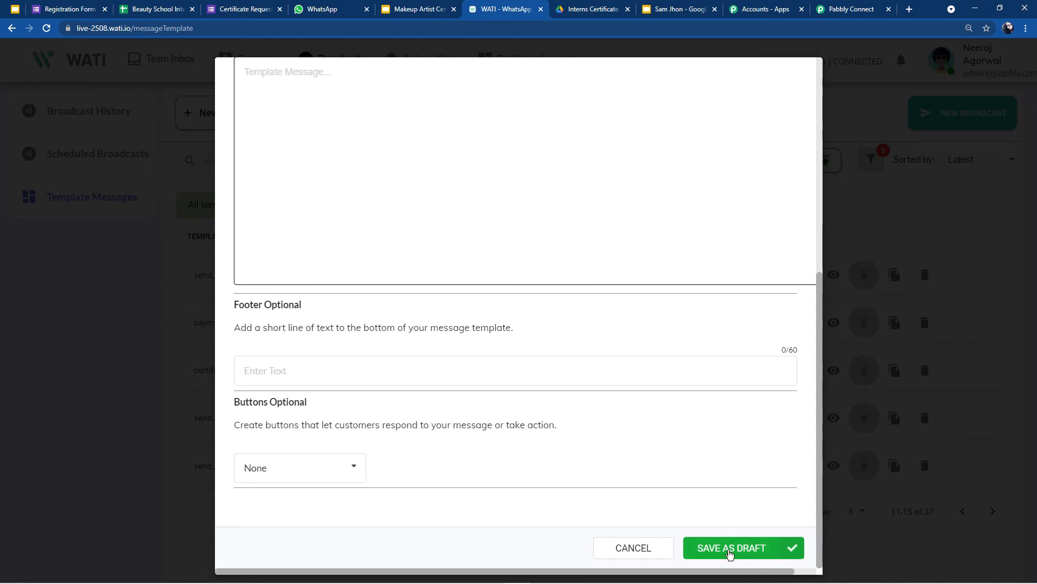
pyautogui.click(933, 202)
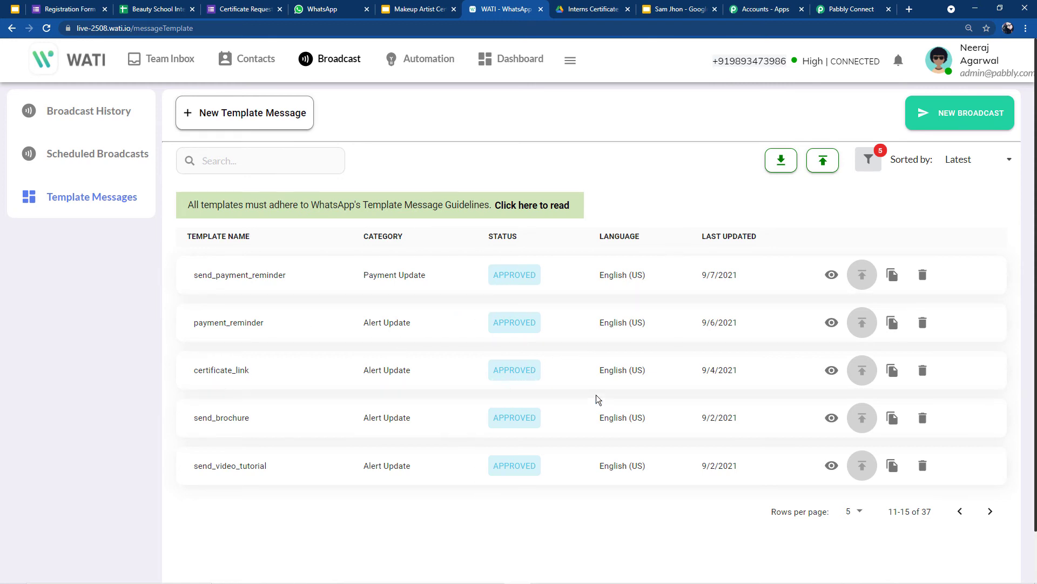
# Step: Open Broadcast Name's data mapping and review the past broadcasts list in WATI
pyautogui.click(839, 5)
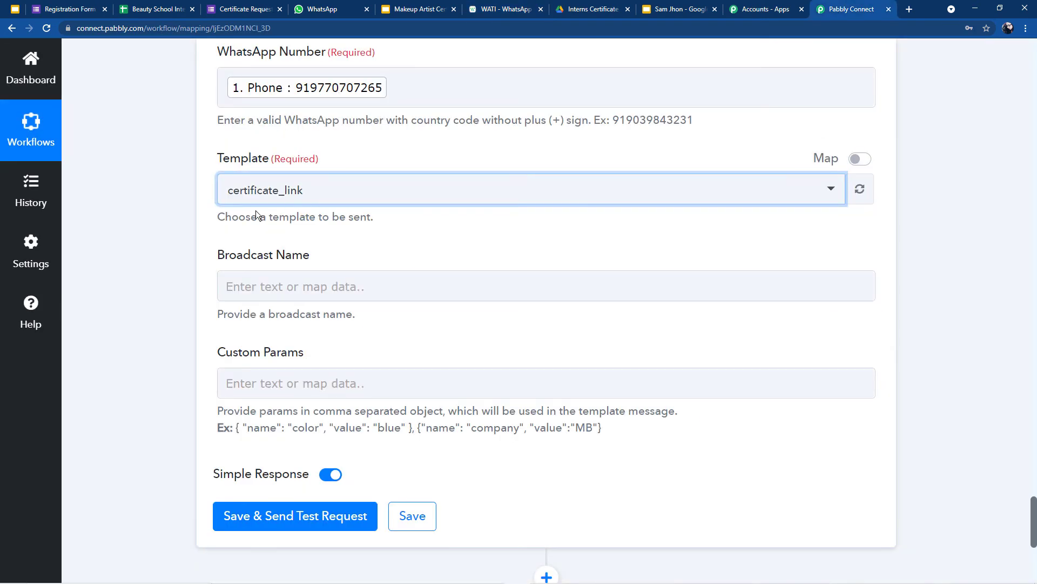
pyautogui.click(274, 282)
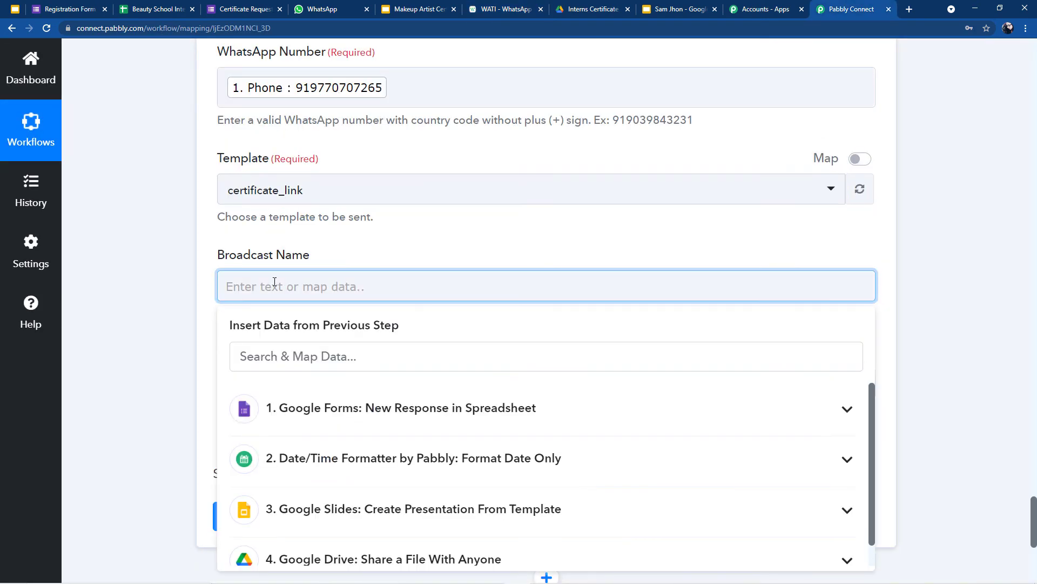
pyautogui.click(501, 9)
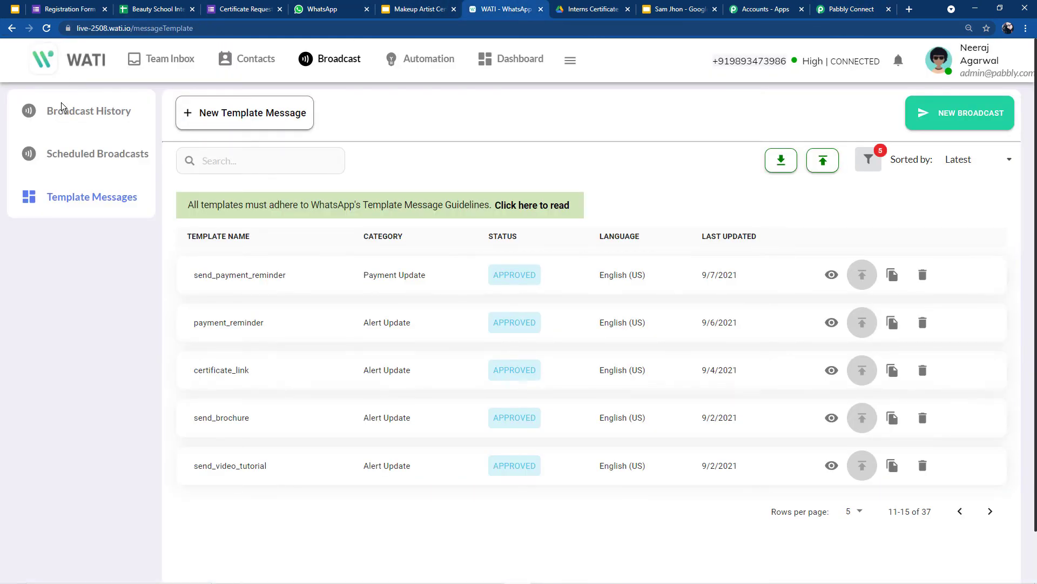
pyautogui.click(54, 118)
pyautogui.scroll(-5, 371, 486)
pyautogui.scroll(-1, 371, 487)
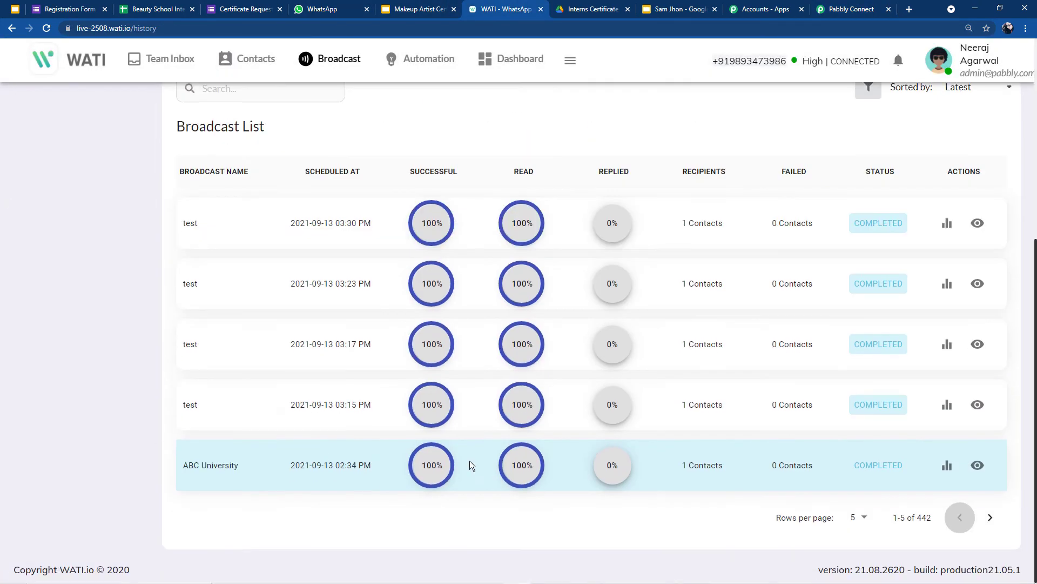
pyautogui.click(821, 5)
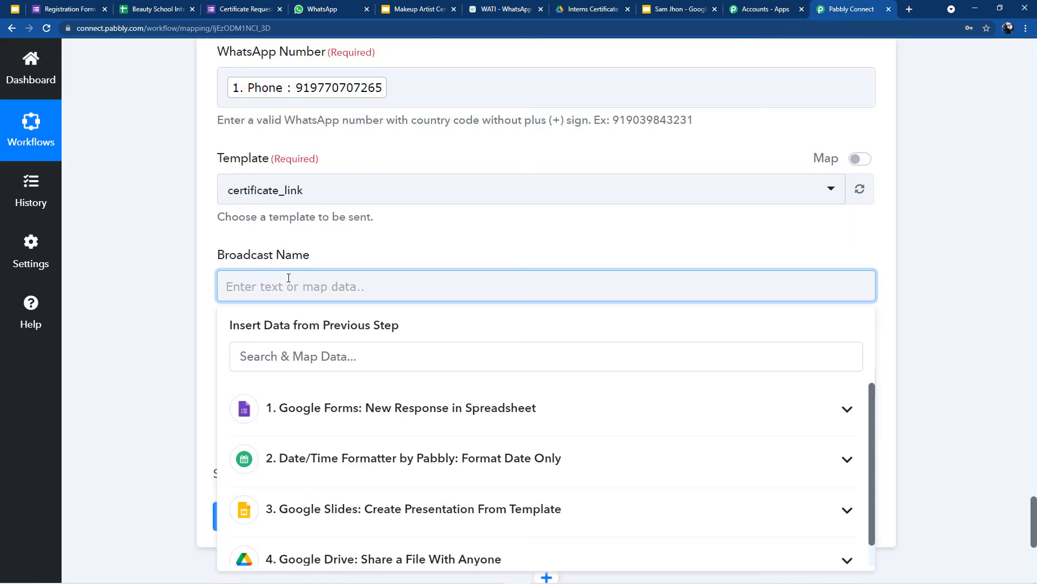
# Step: Map the Google Forms Full Name answer into Broadcast Name, then highlight the example Custom Params format
pyautogui.click(324, 408)
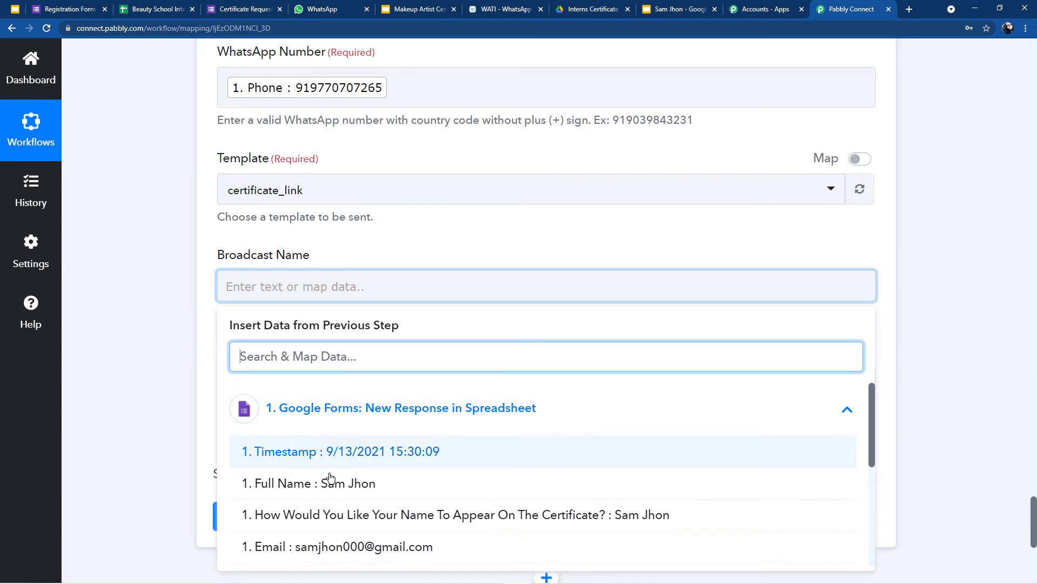
pyautogui.click(287, 493)
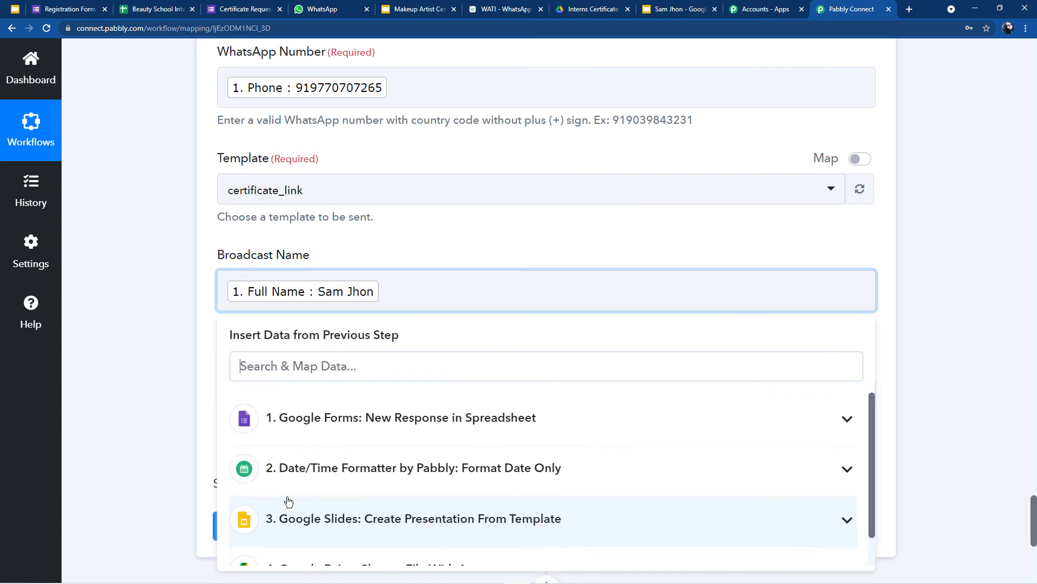
pyautogui.click(390, 260)
pyautogui.scroll(-1, 248, 373)
pyautogui.scroll(-3, 249, 377)
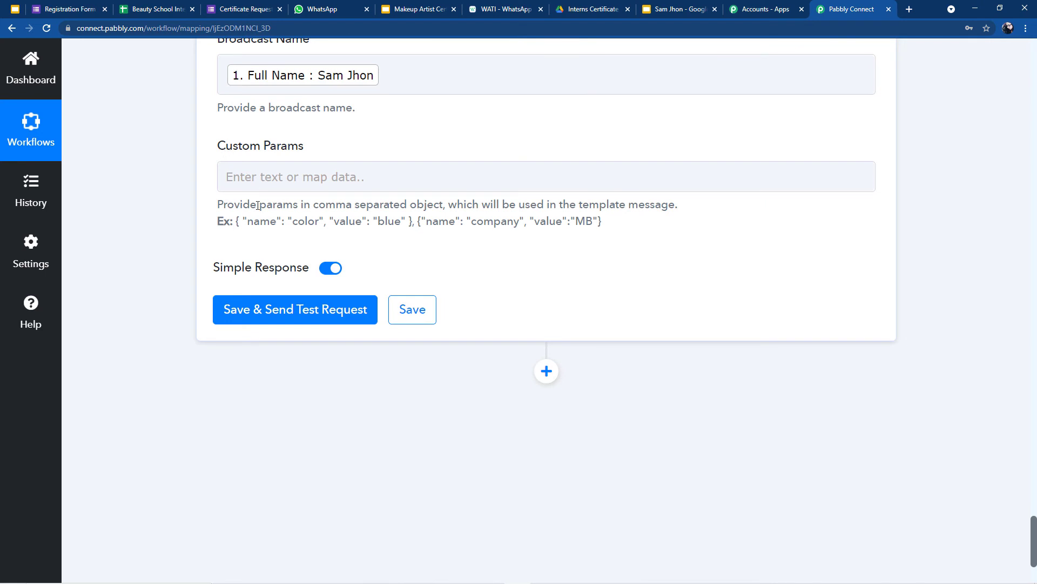
pyautogui.moveTo(242, 227); pyautogui.dragTo(604, 261)
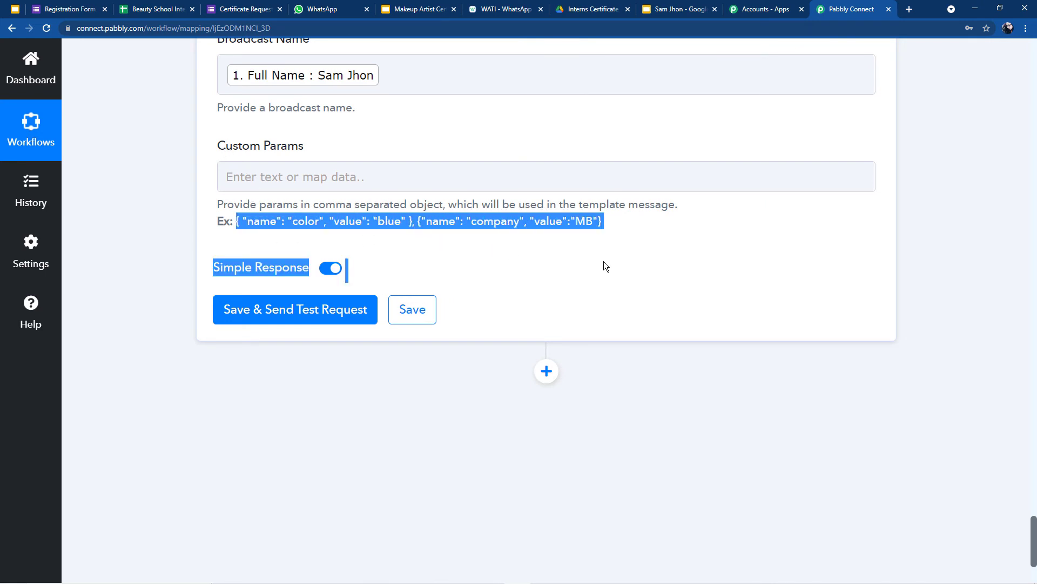
pyautogui.click(604, 261)
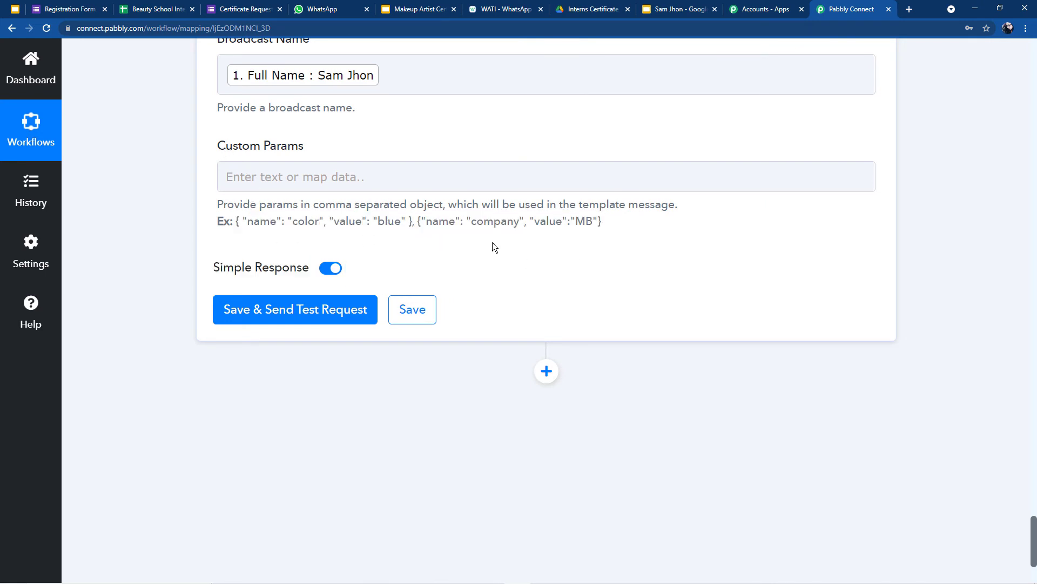
pyautogui.click(484, 8)
pyautogui.scroll(5, 278, 73)
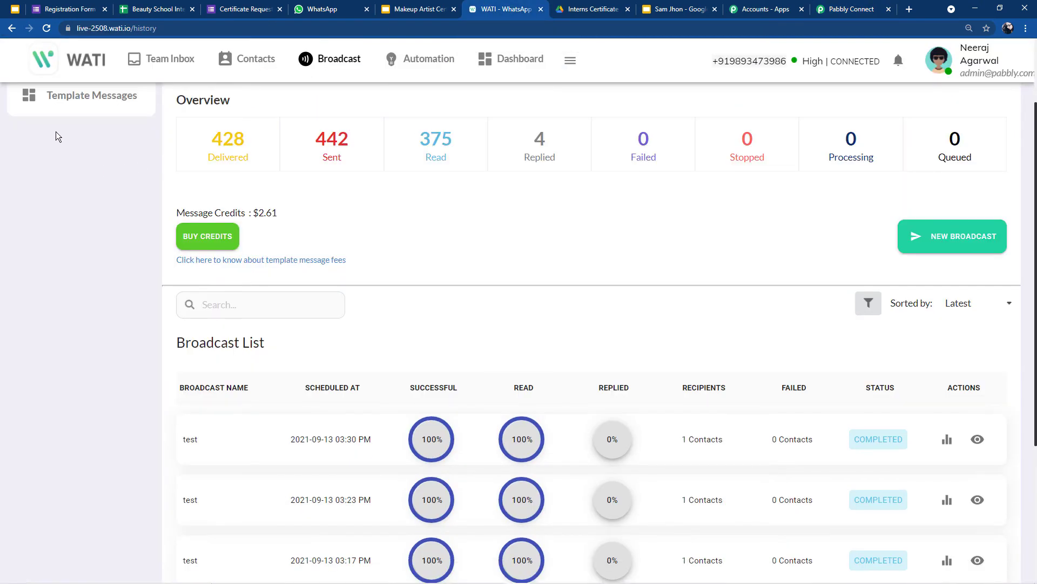
pyautogui.click(61, 99)
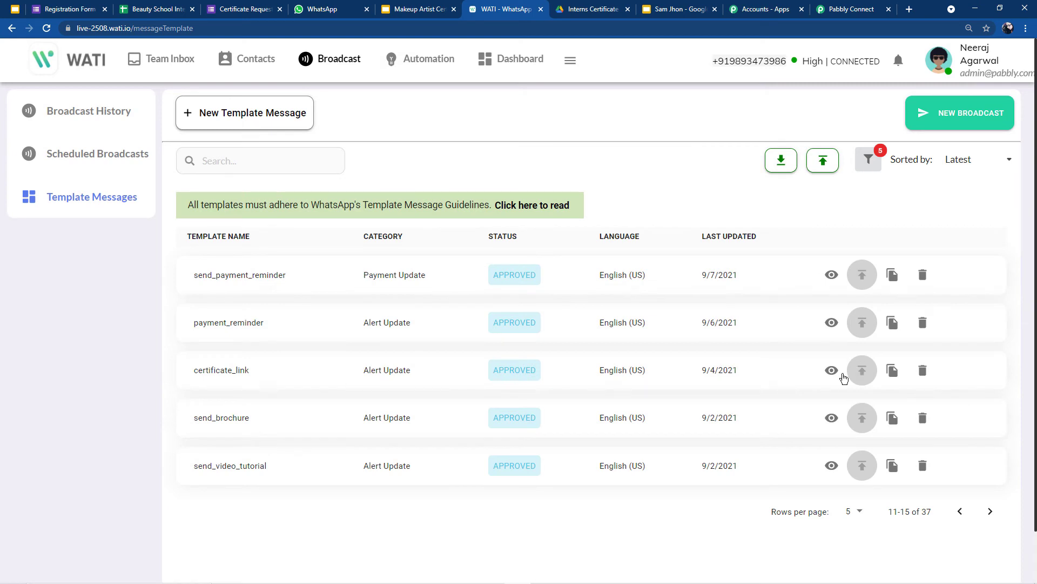
pyautogui.click(831, 369)
pyautogui.scroll(-2, 664, 363)
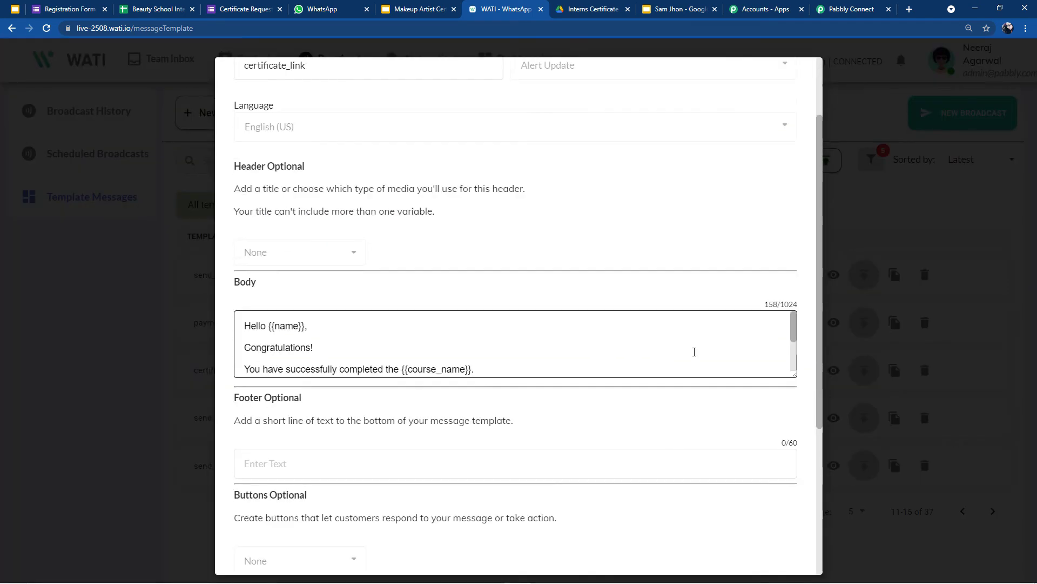
pyautogui.moveTo(794, 361); pyautogui.dragTo(810, 537)
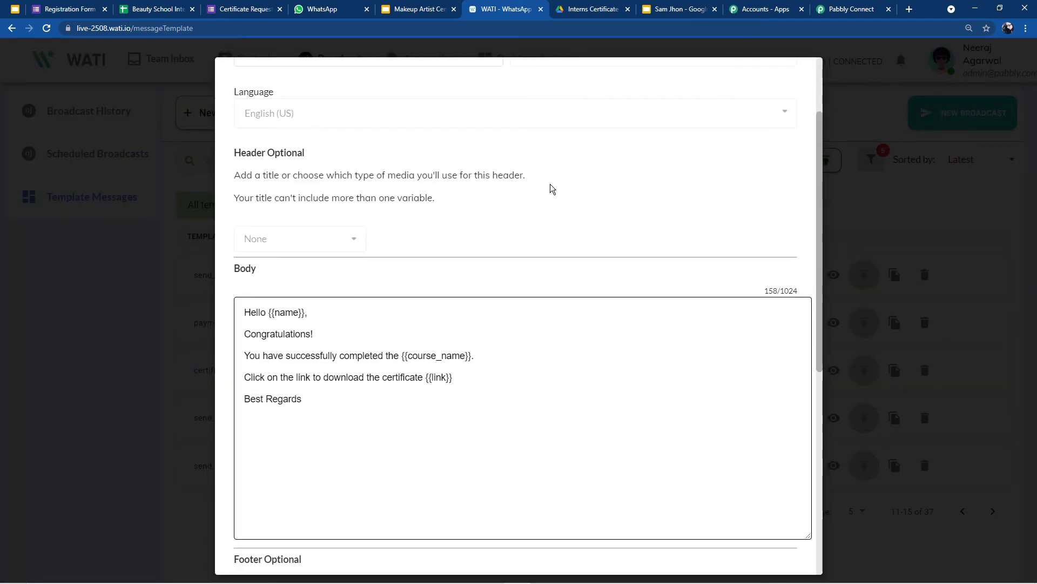
pyautogui.scroll(-2, 473, 168)
pyautogui.moveTo(266, 204); pyautogui.dragTo(486, 246)
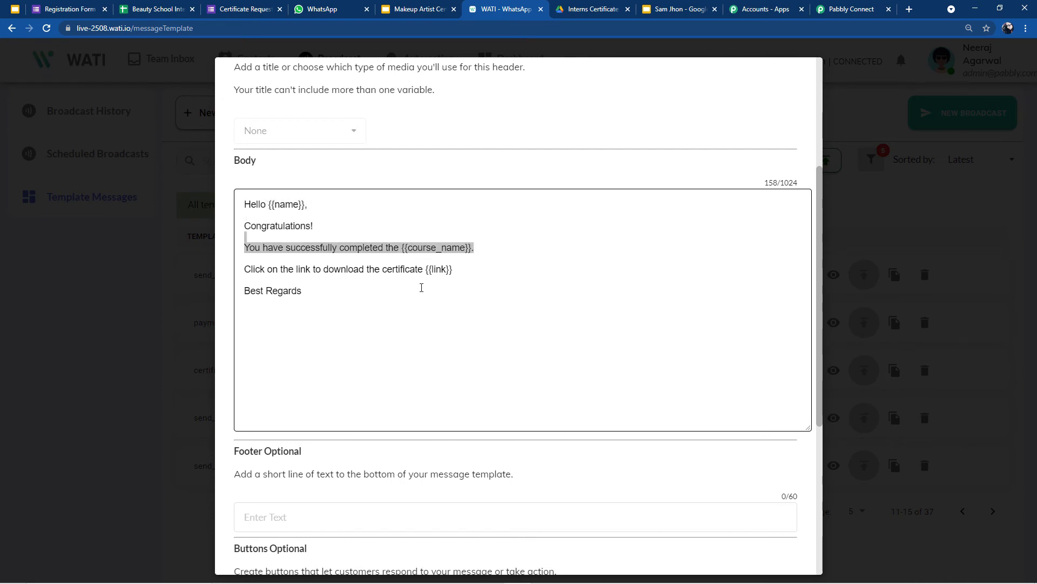
pyautogui.click(445, 277)
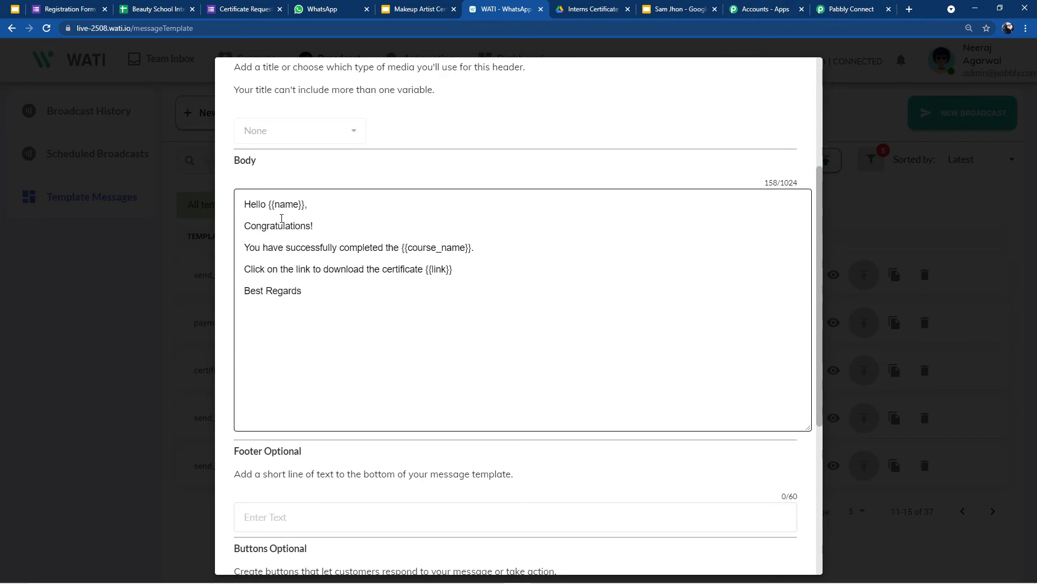
pyautogui.moveTo(274, 205); pyautogui.dragTo(333, 214)
pyautogui.moveTo(447, 248); pyautogui.dragTo(417, 248)
pyautogui.click(274, 203)
pyautogui.click(843, 9)
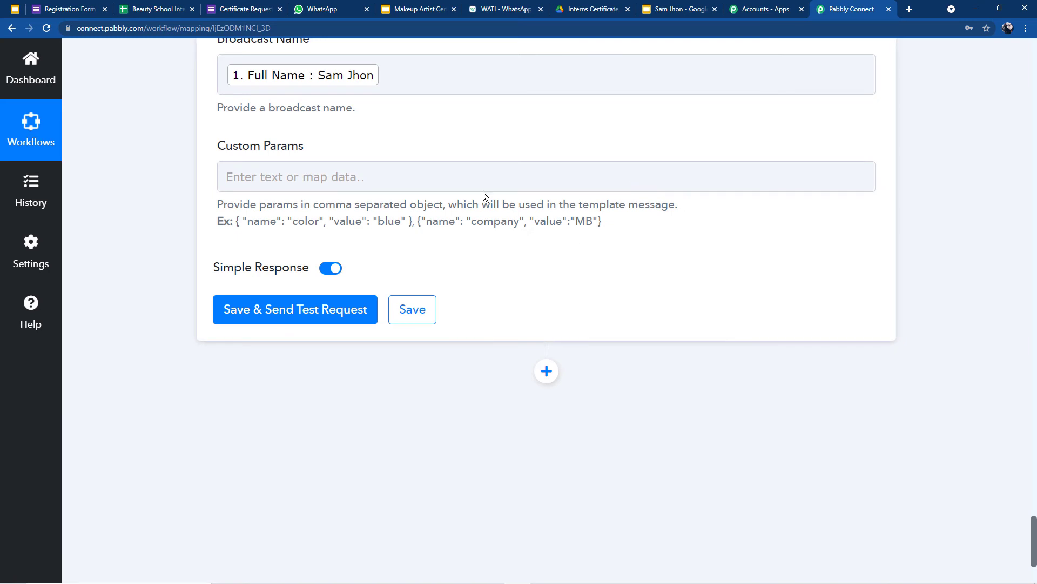
# Step: Compare the Custom Params field against the WATI certificate_link template's body variables
pyautogui.click(457, 174)
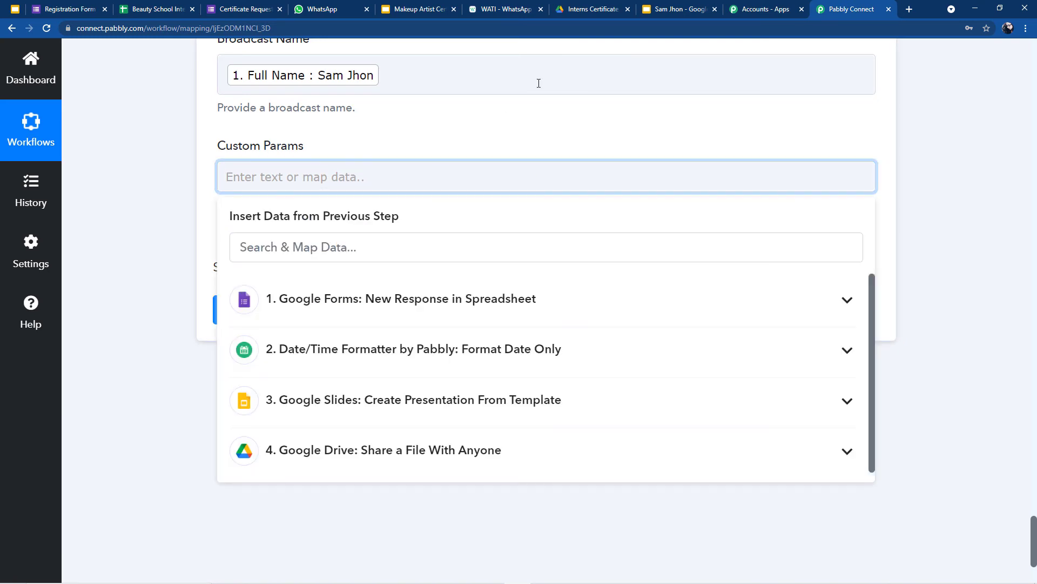
pyautogui.click(493, 4)
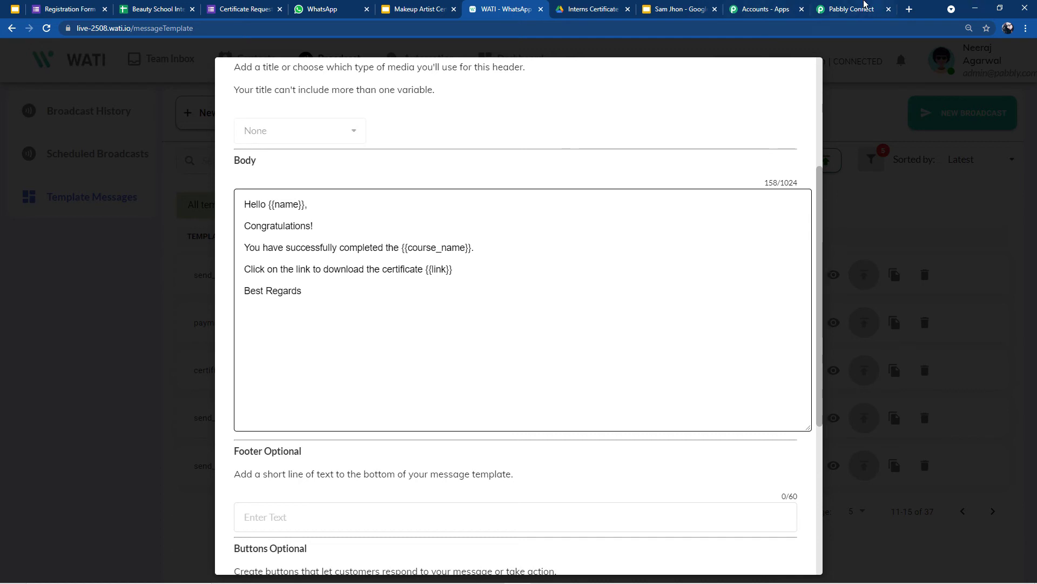
pyautogui.click(853, 9)
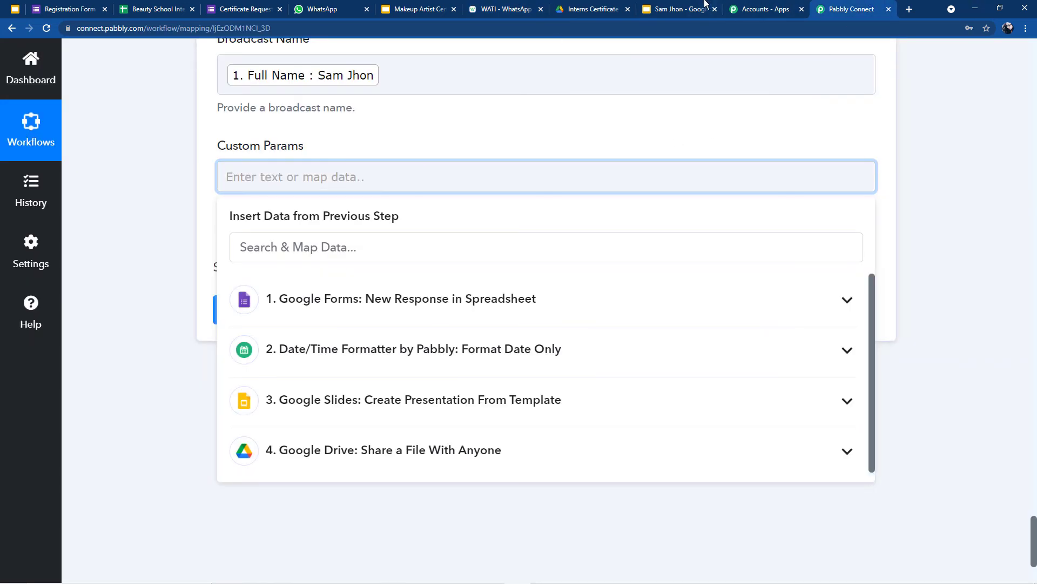
pyautogui.click(523, 8)
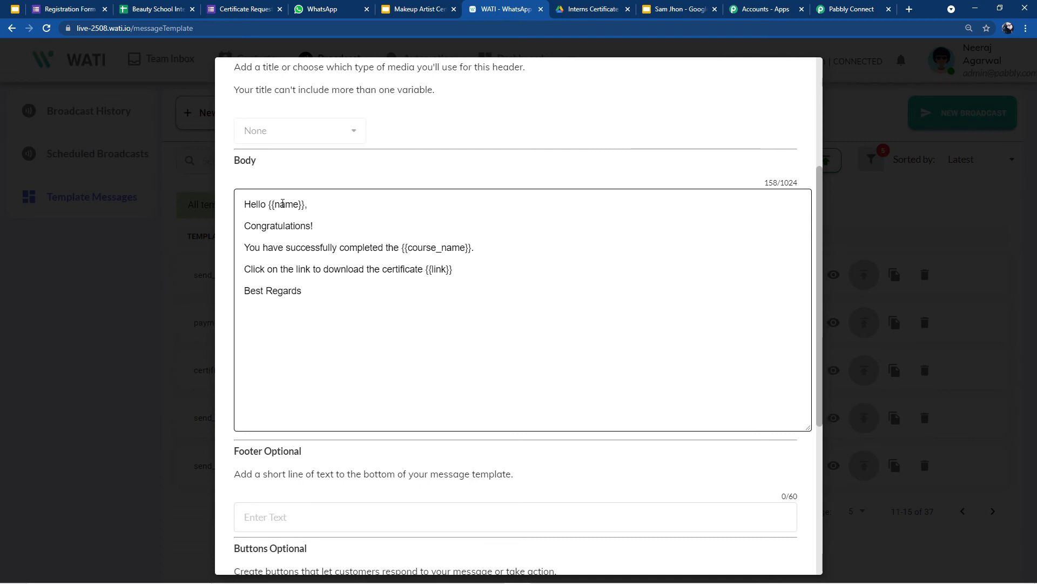
pyautogui.click(836, 7)
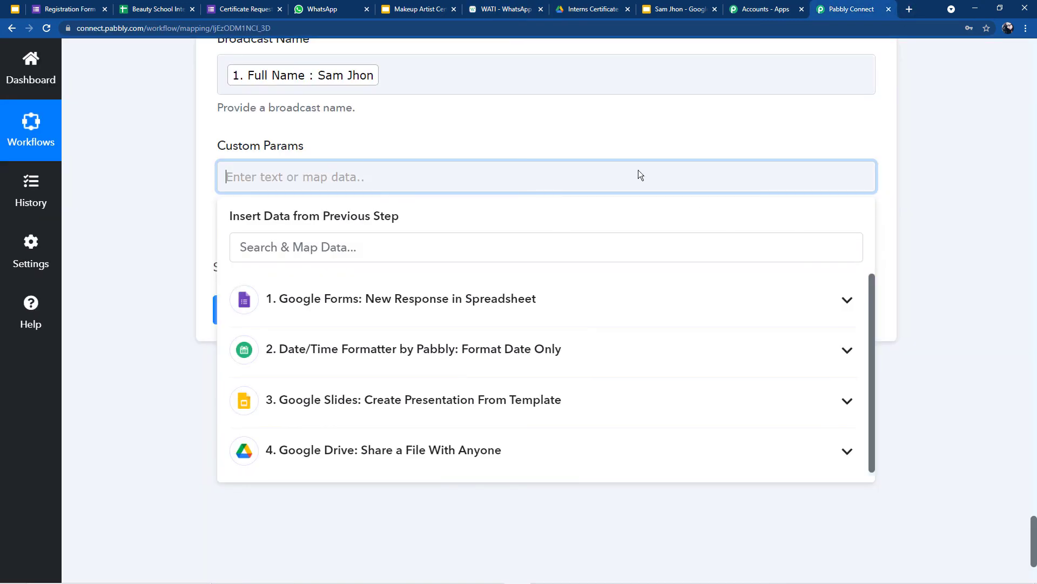
# Step: Select the first example parameter object in the Custom Params guidance
pyautogui.click(463, 172)
pyautogui.click(136, 219)
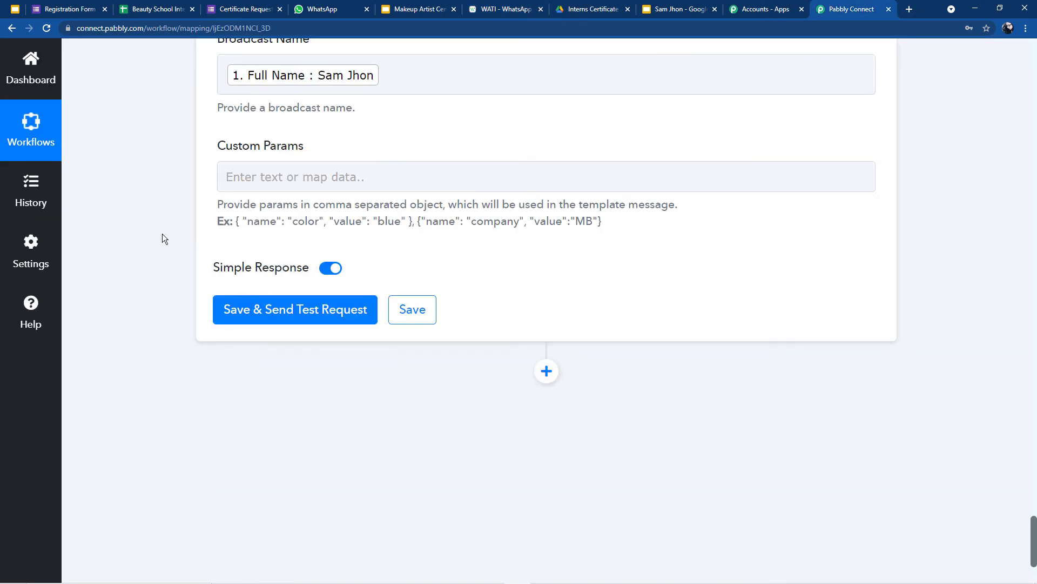
pyautogui.moveTo(233, 221); pyautogui.dragTo(400, 235)
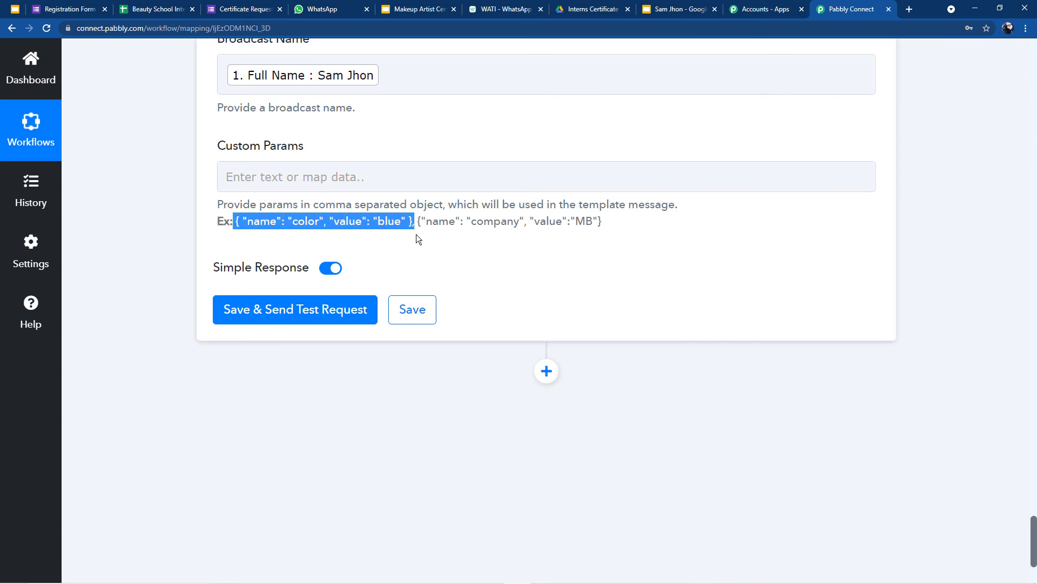
pyautogui.click(382, 177)
# Step: Paste the example object twice and set the first parameter to name, mapped from Full Name
pyautogui.write('{ "name": "color", "value": "blue" },')
pyautogui.write('{ "name": "color", "value": "blue" },')
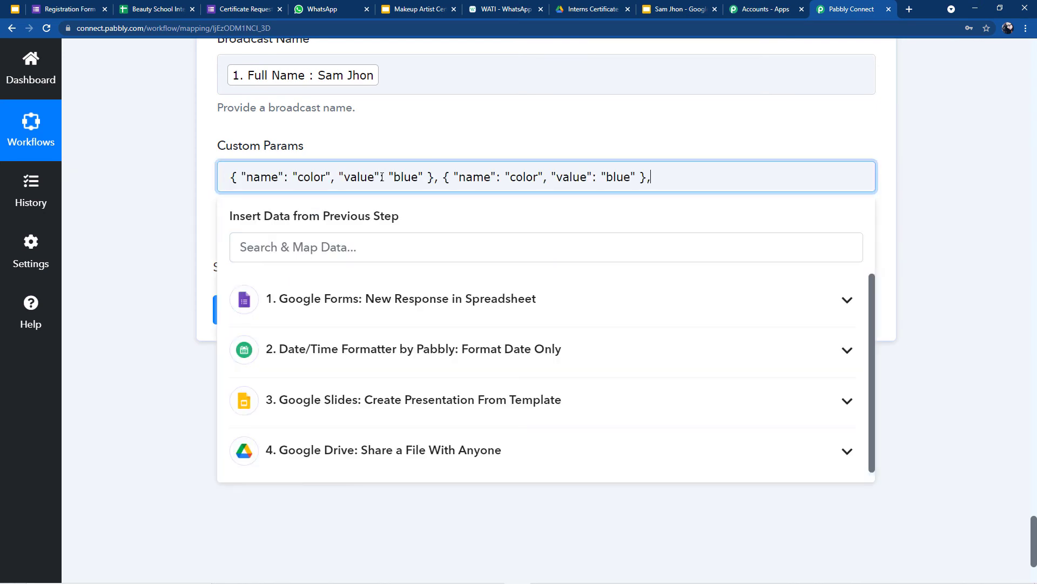
pyautogui.write('{ "name": "color", "value": "blue" },')
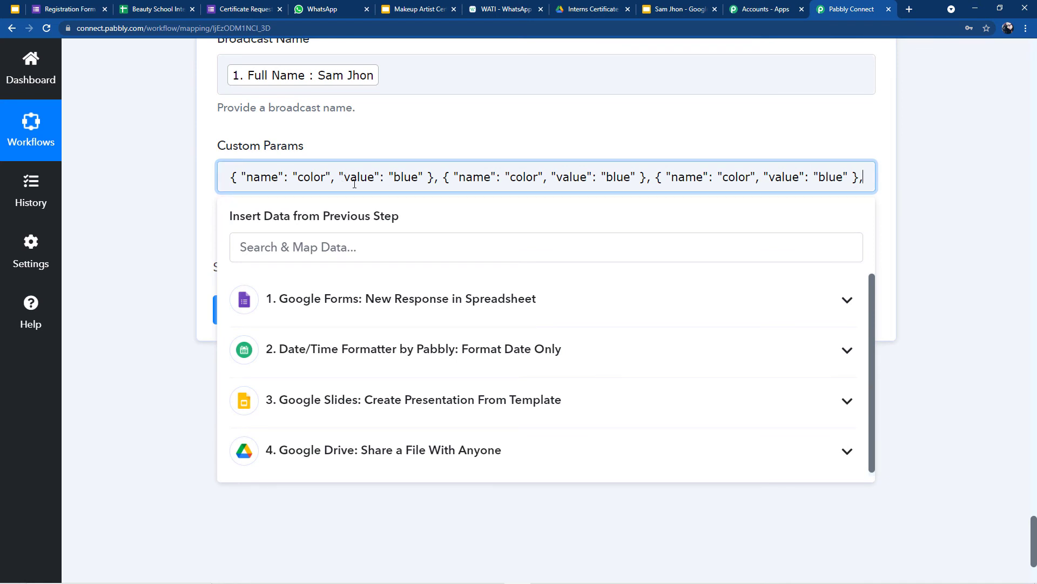
pyautogui.click(325, 178)
pyautogui.press('BackSpace')
pyautogui.press('BackSpace')
pyautogui.press('BackSpace')
pyautogui.press('BackSpace')
pyautogui.press('BackSpace')
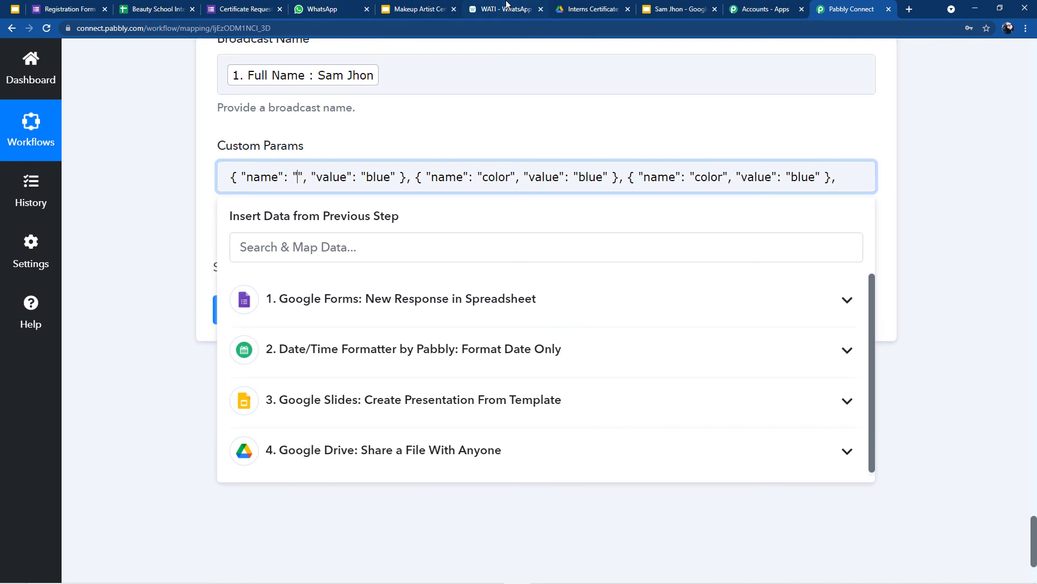
pyautogui.click(507, 5)
pyautogui.click(858, 9)
pyautogui.write('name')
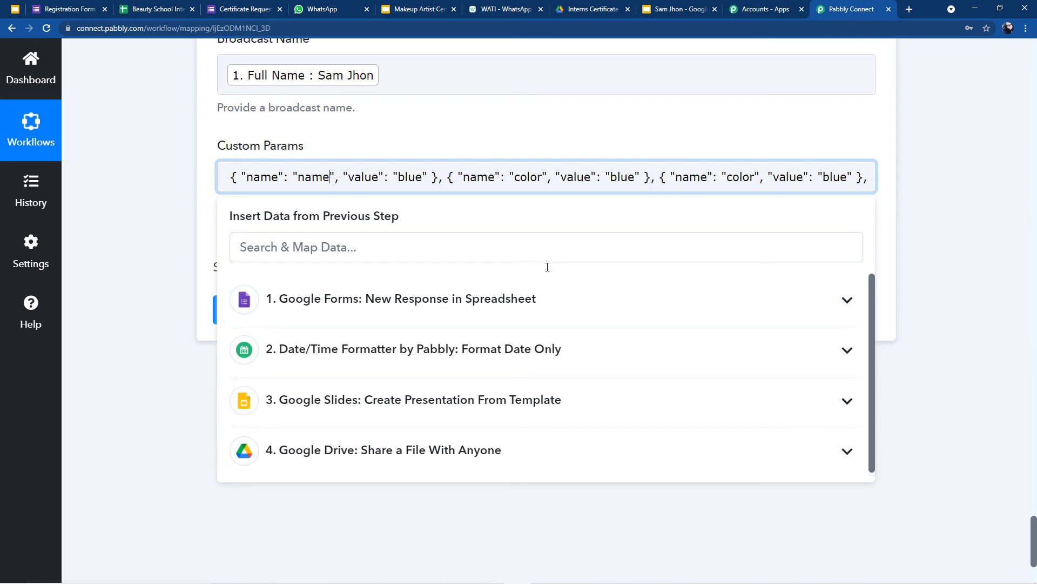
pyautogui.press('BackSpace')
pyautogui.press('BackSpace')
pyautogui.press('BackSpace')
pyautogui.press('BackSpace')
pyautogui.click(357, 317)
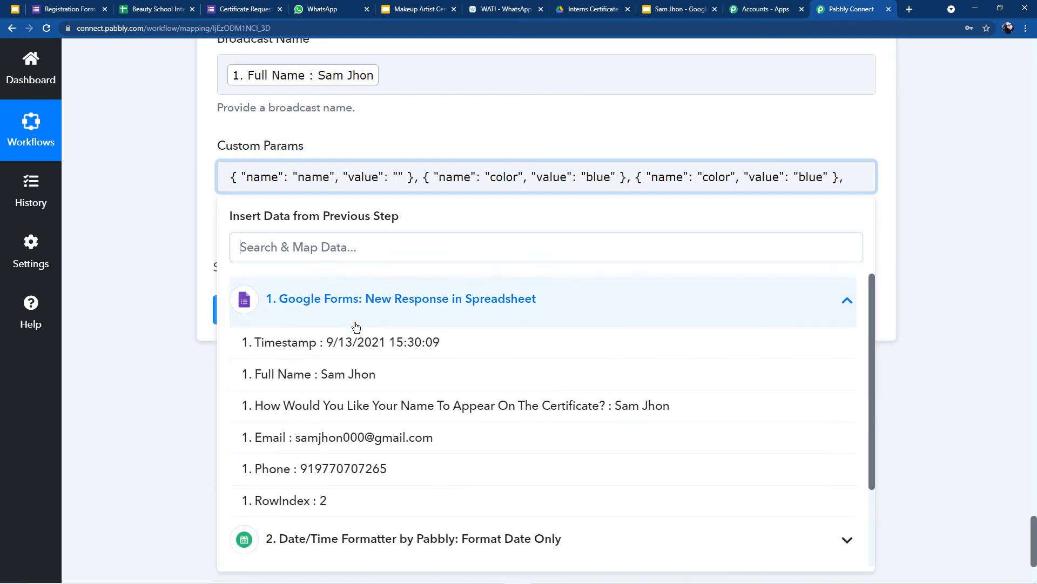
pyautogui.scroll(-2, 357, 319)
pyautogui.scroll(2, 336, 392)
pyautogui.click(336, 375)
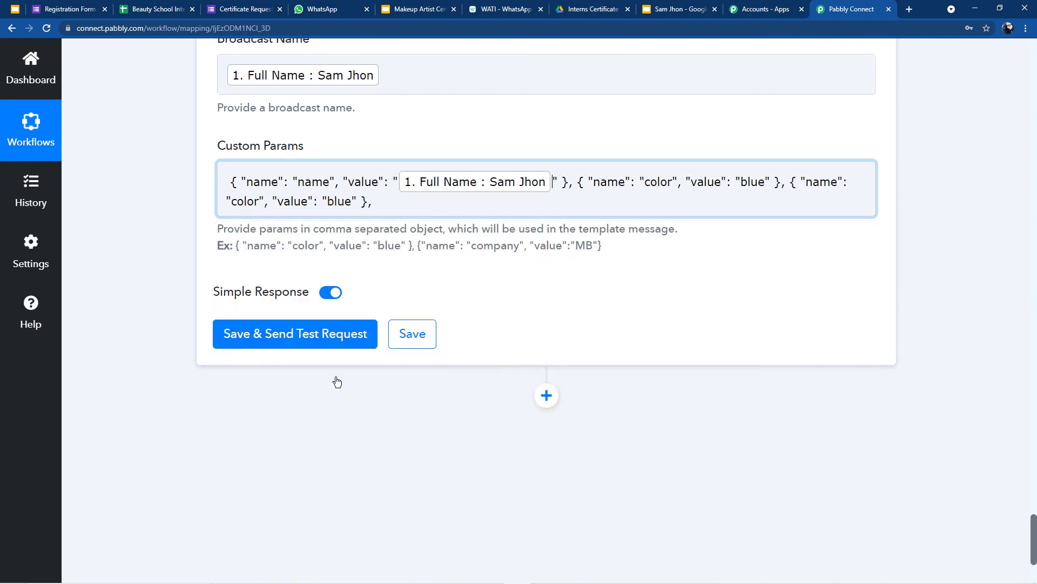
# Step: Set the second parameter to course_name with the value 'Makeup Artist Course'
pyautogui.click(673, 184)
pyautogui.press('BackSpace')
pyautogui.press('BackSpace')
pyautogui.press('BackSpace')
pyautogui.press('BackSpace')
pyautogui.press('BackSpace')
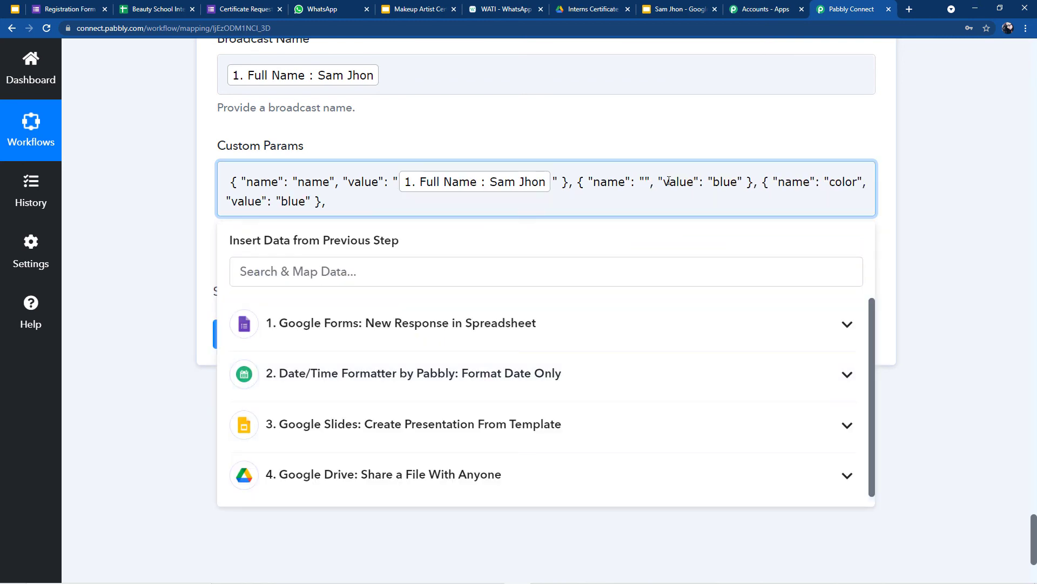
pyautogui.click(491, 8)
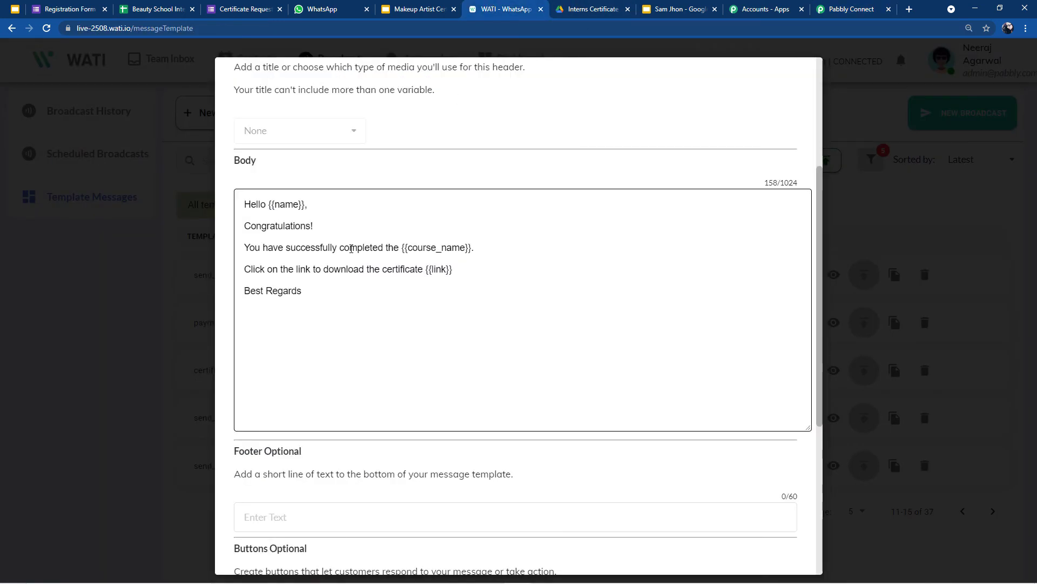
pyautogui.click(862, 7)
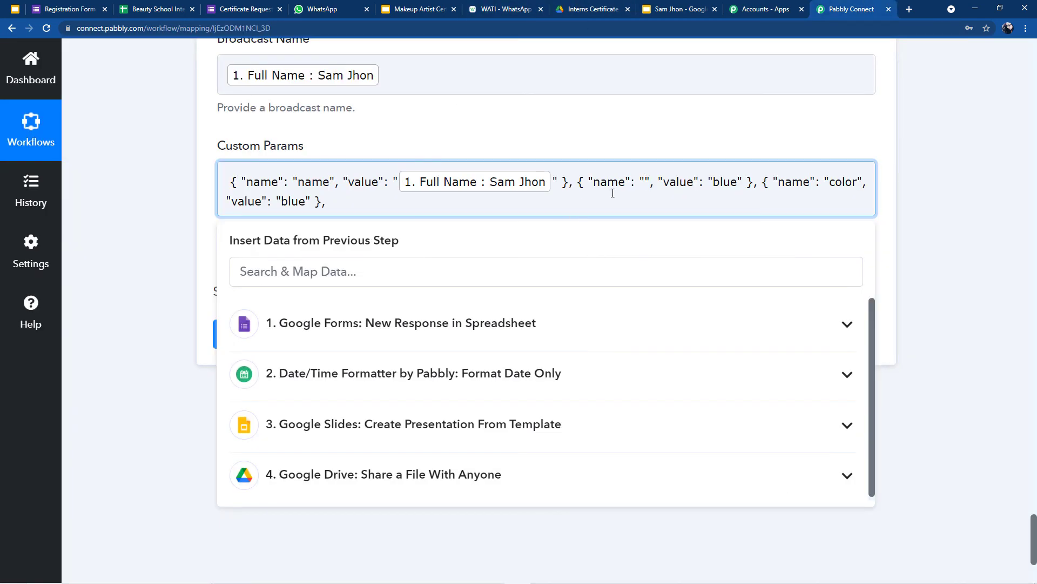
pyautogui.write('course')
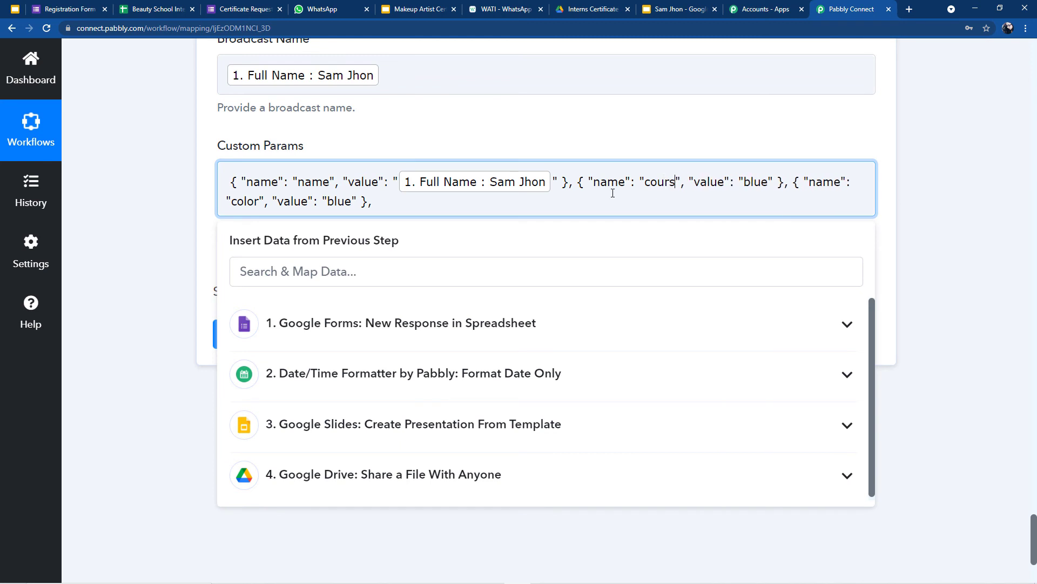
pyautogui.write('_name')
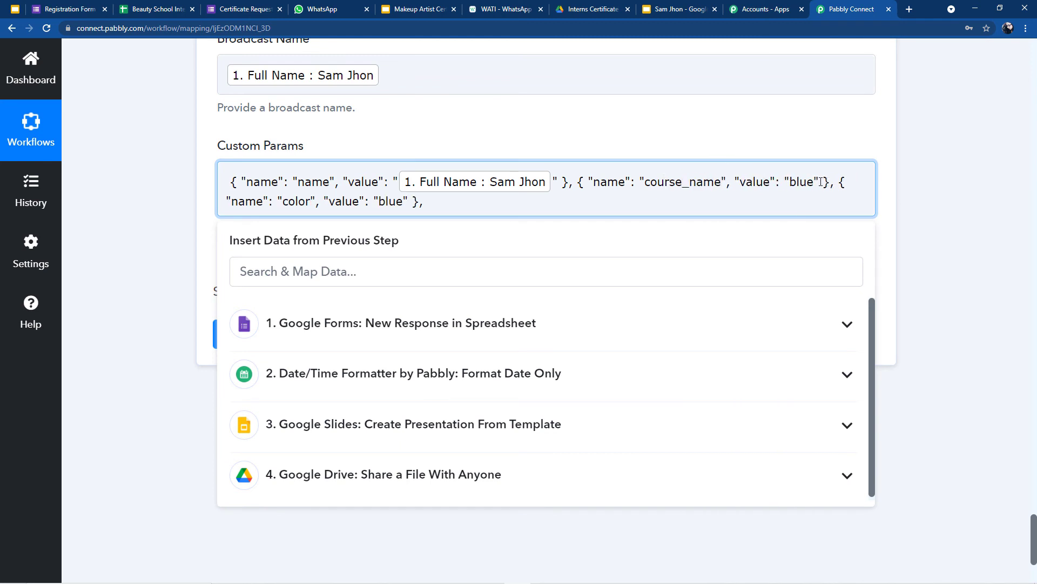
pyautogui.press('BackSpace')
pyautogui.press('BackSpace')
pyautogui.press('BackSpace')
pyautogui.press('BackSpace')
pyautogui.write('Make')
pyautogui.write('up Ar')
pyautogui.write('tist Co')
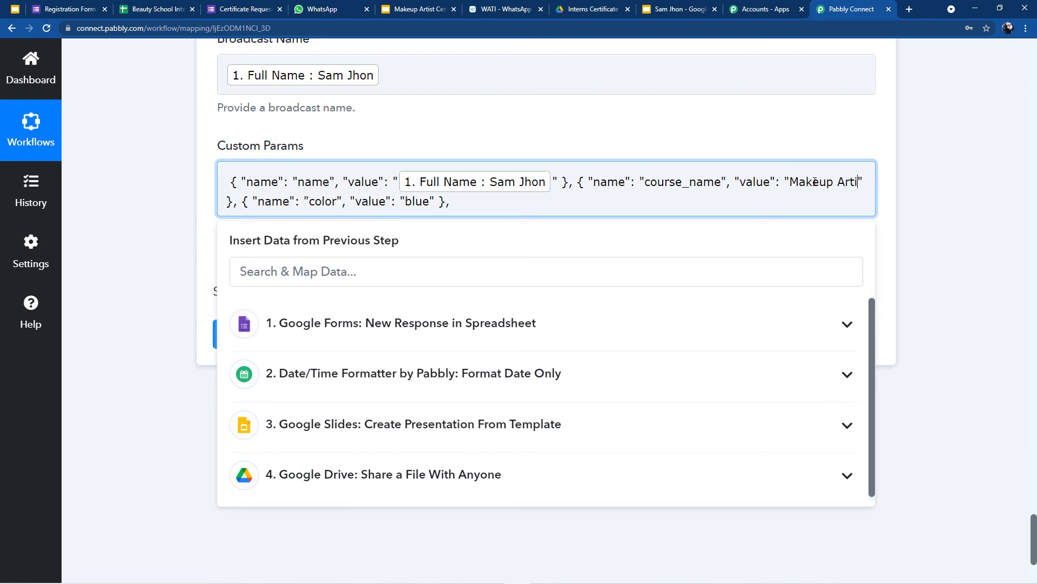
pyautogui.write('urse')
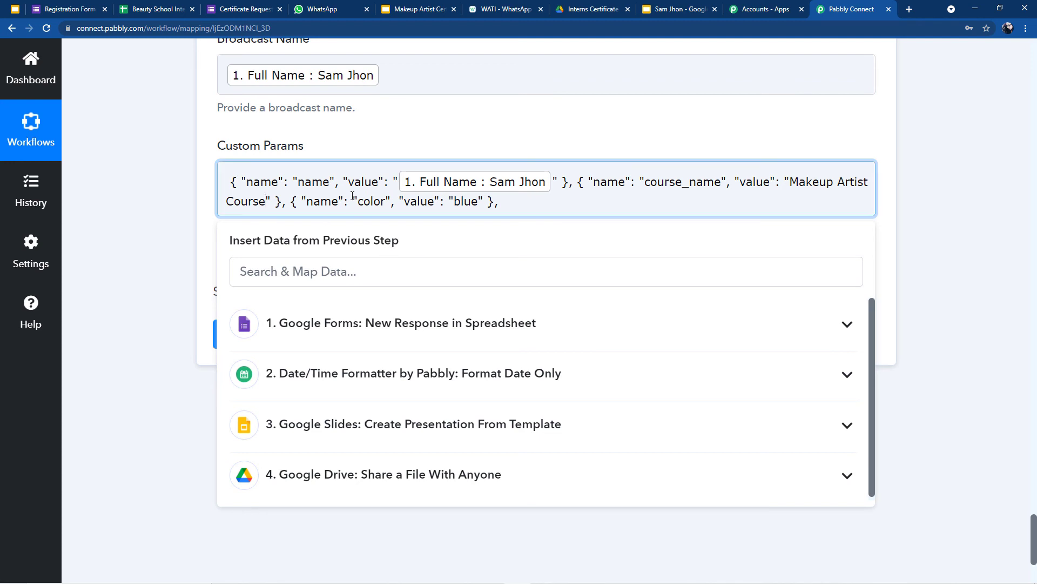
# Step: Set the third parameter to link, mapped from Google Drive's Application/pdf export link
pyautogui.click(492, 11)
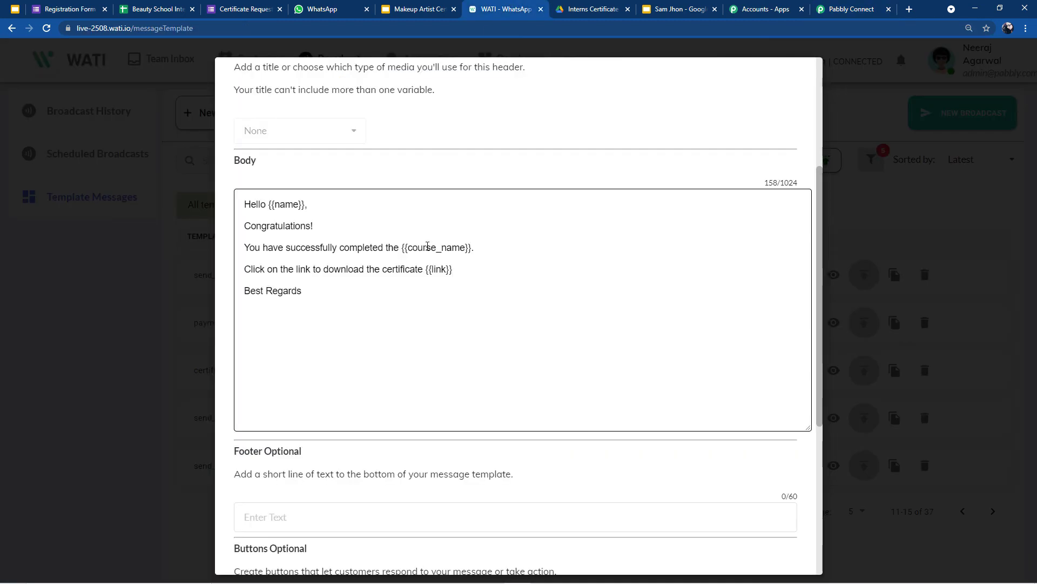
pyautogui.click(848, 10)
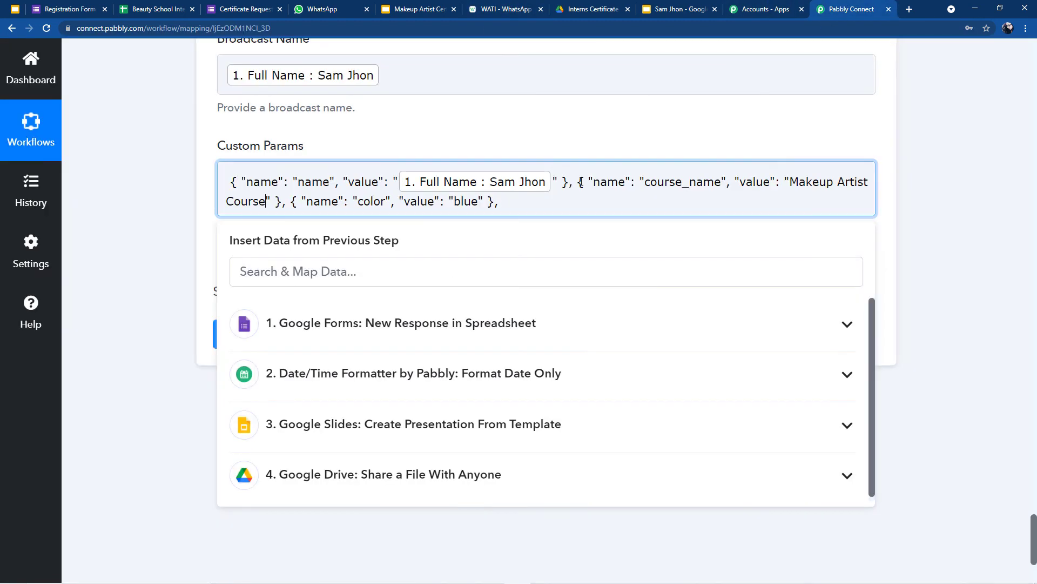
pyautogui.doubleClick(384, 203)
pyautogui.write('li')
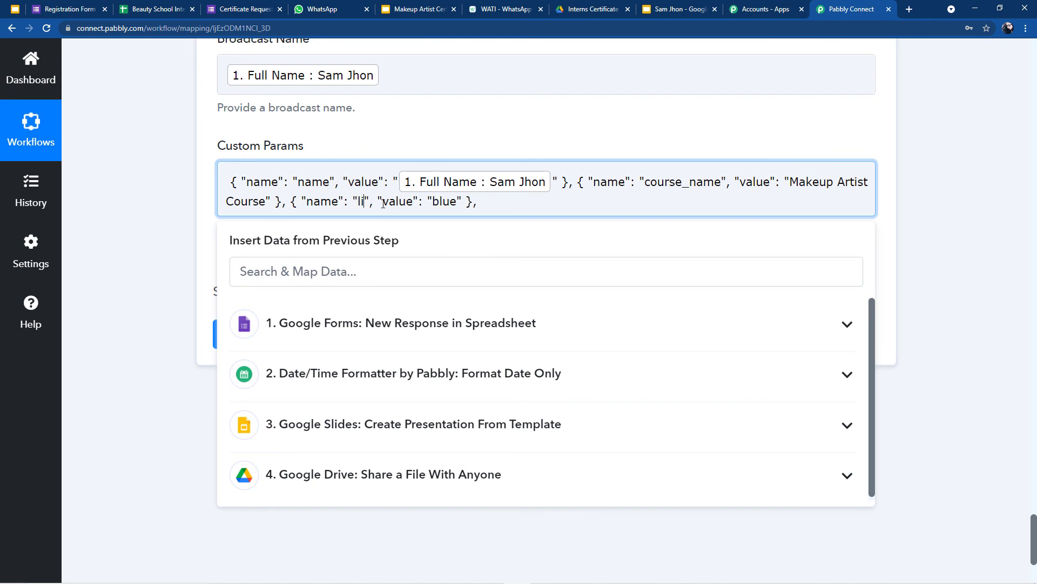
pyautogui.write('nk')
pyautogui.moveTo(464, 204); pyautogui.dragTo(469, 205)
pyautogui.press('BackSpace')
pyautogui.press('BackSpace')
pyautogui.press('BackSpace')
pyautogui.press('BackSpace')
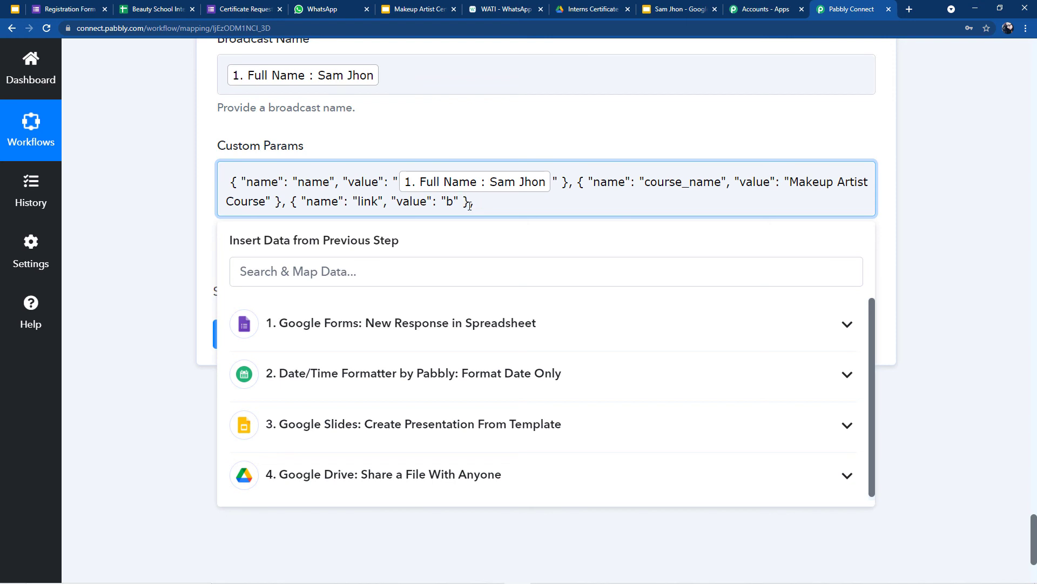
pyautogui.click(447, 202)
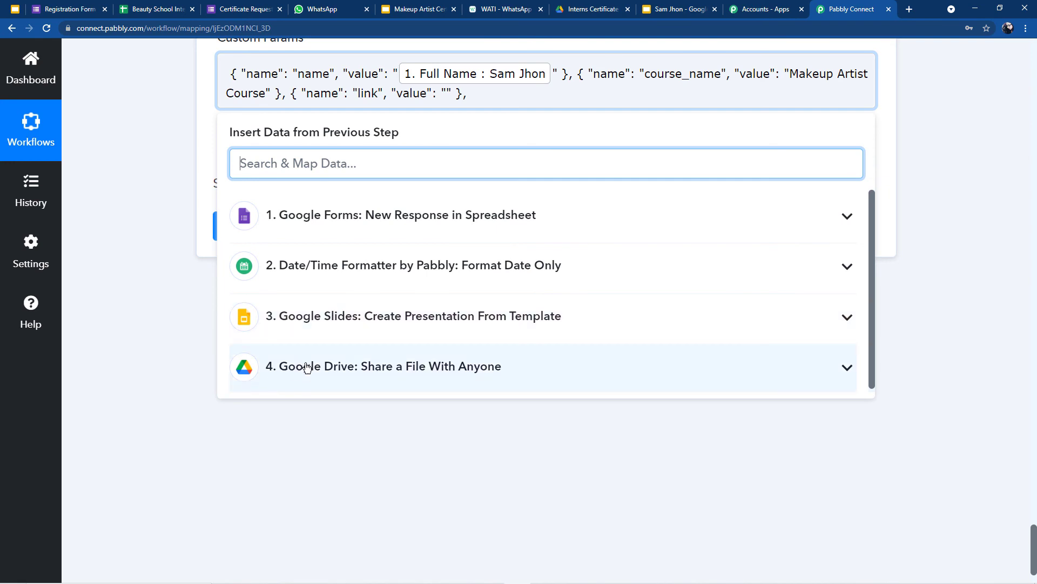
pyautogui.scroll(-2, 356, 248)
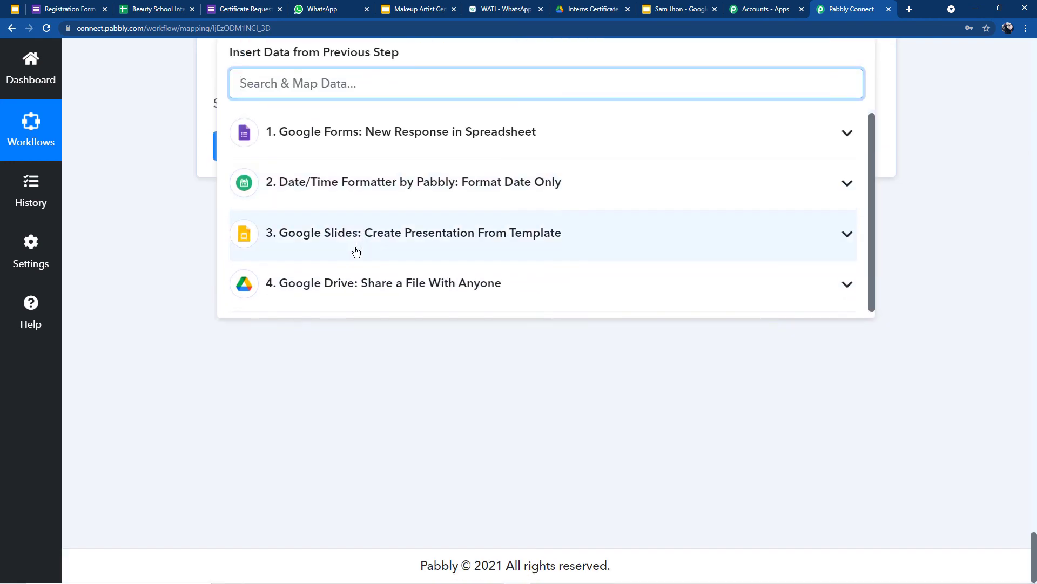
pyautogui.click(342, 282)
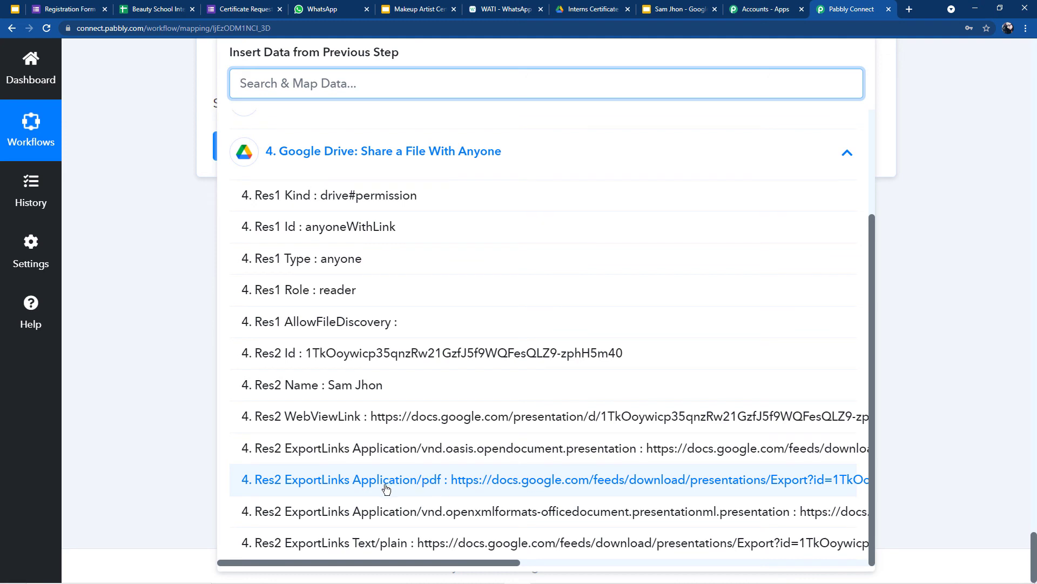
pyautogui.click(440, 484)
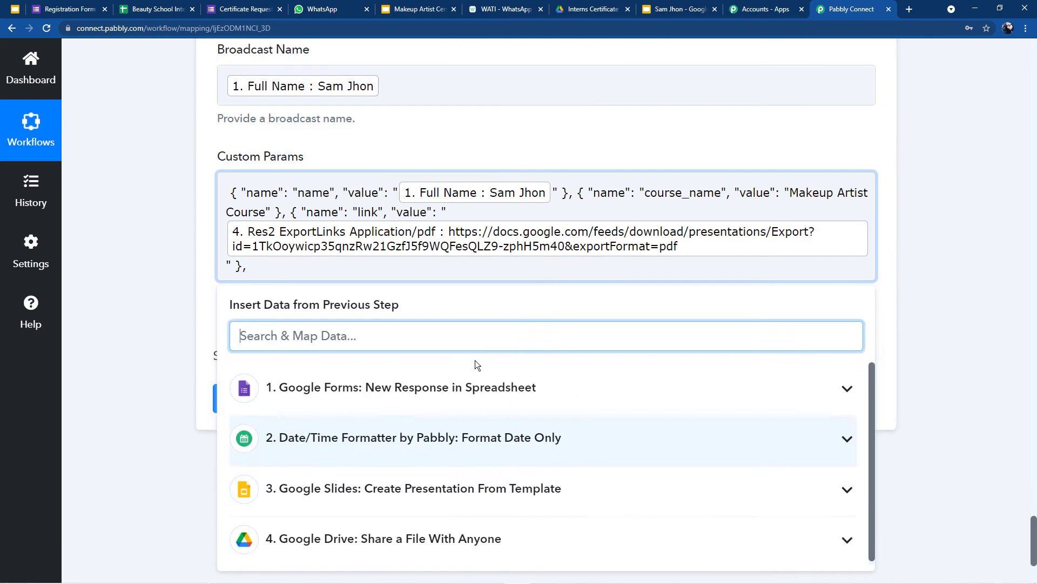
pyautogui.click(940, 268)
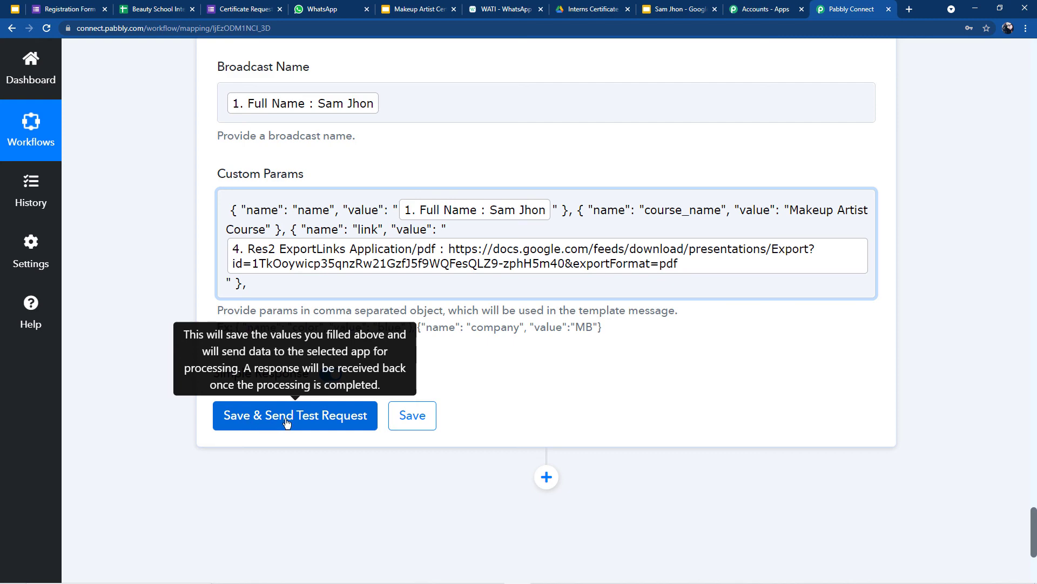
# Step: Save the WATI step, send a test request, review the response, then view the message in WhatsApp
pyautogui.scroll(10, 341, 377)
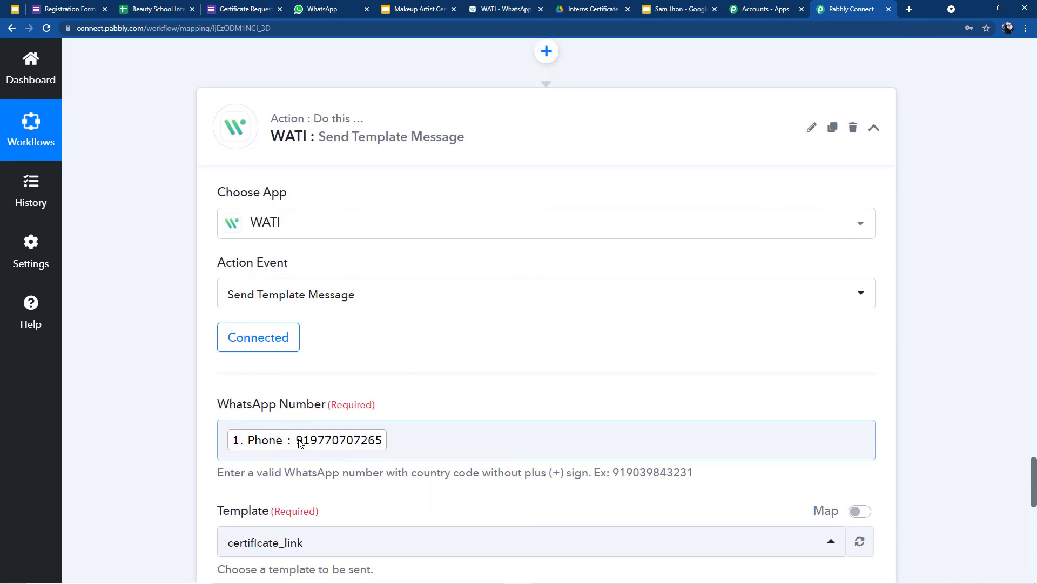
pyautogui.scroll(-6, 379, 437)
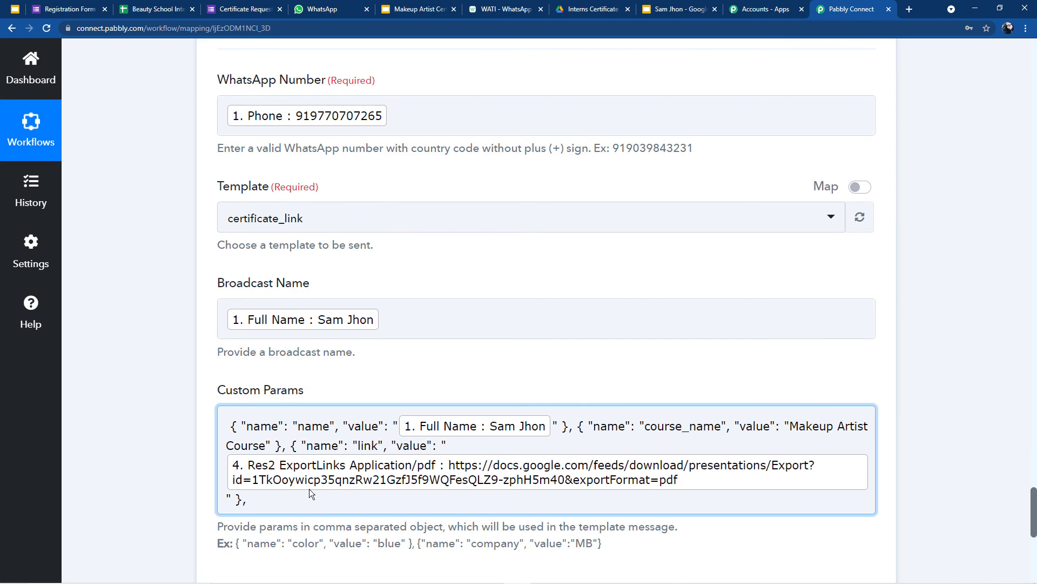
pyautogui.scroll(-7, 315, 478)
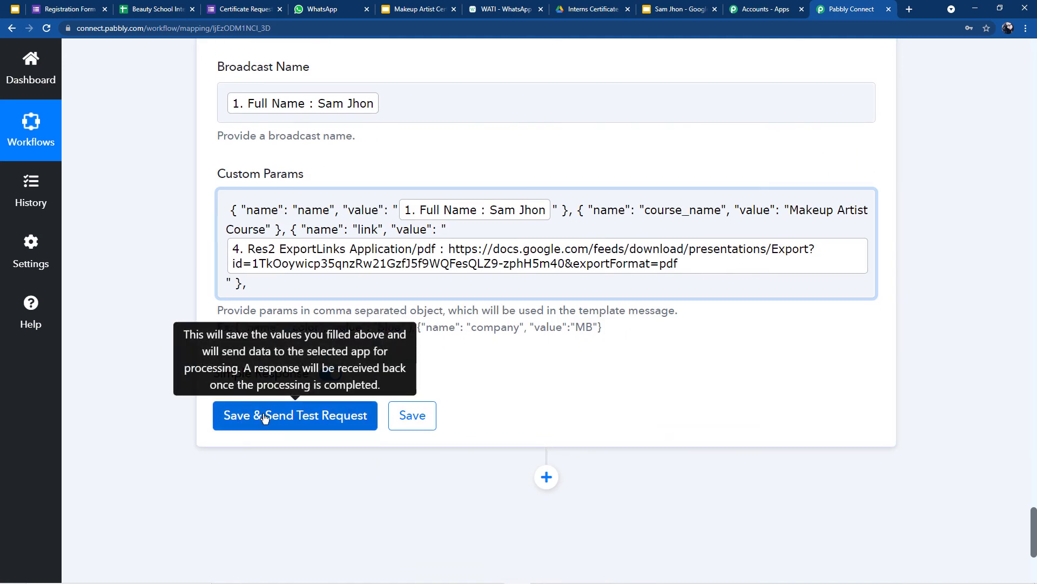
pyautogui.click(235, 427)
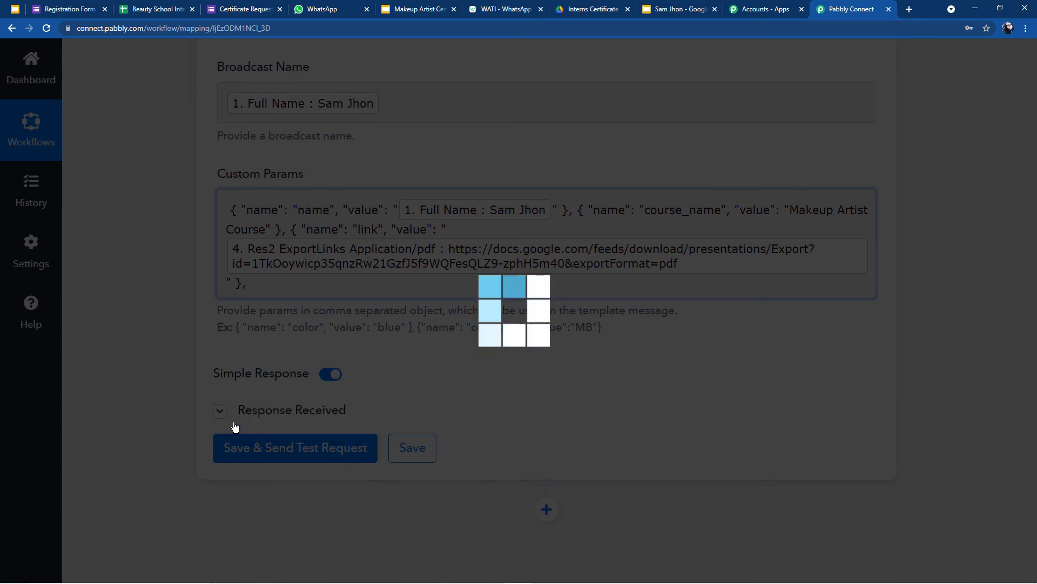
pyautogui.scroll(-5, 427, 437)
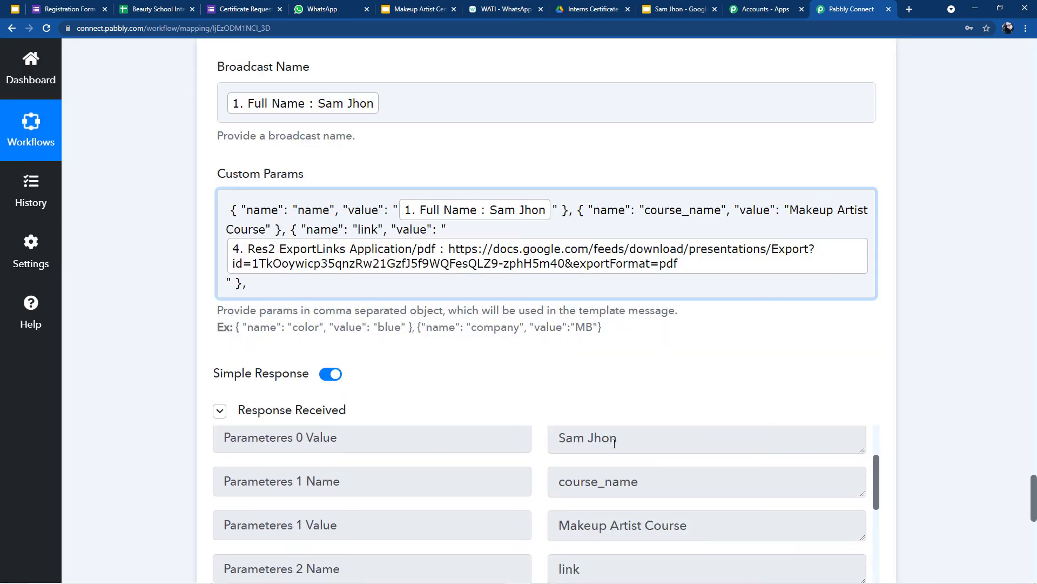
pyautogui.scroll(-15, 595, 441)
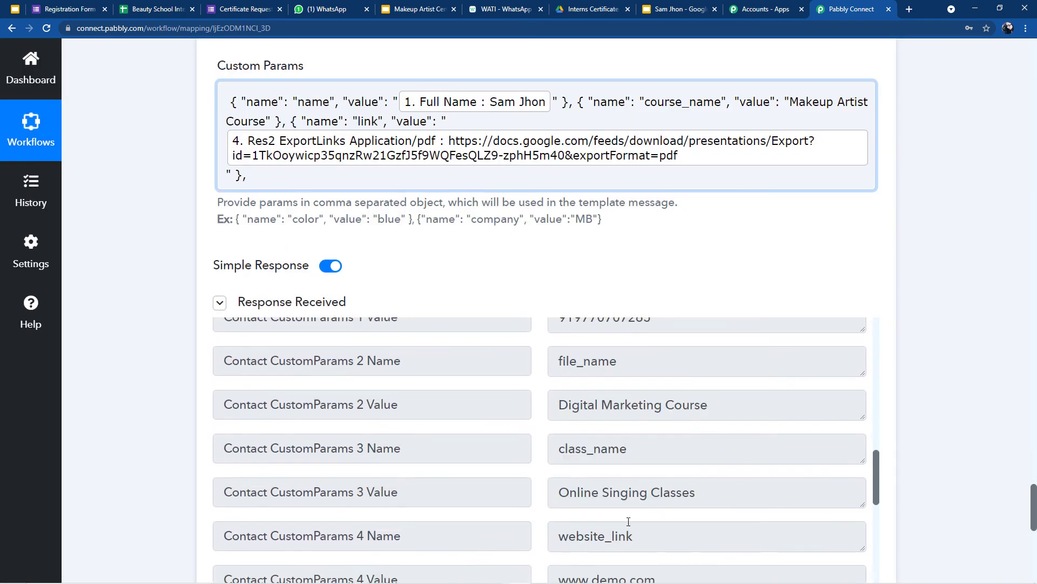
pyautogui.click(324, 9)
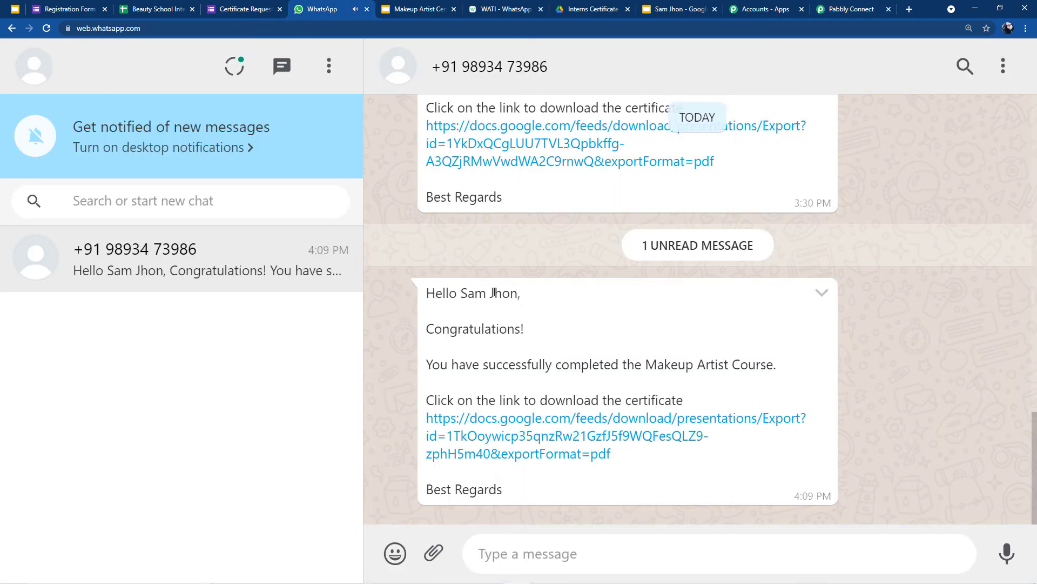
# Step: Open the certificate PDF from the message and check the recipient's name, course and date
pyautogui.click(494, 439)
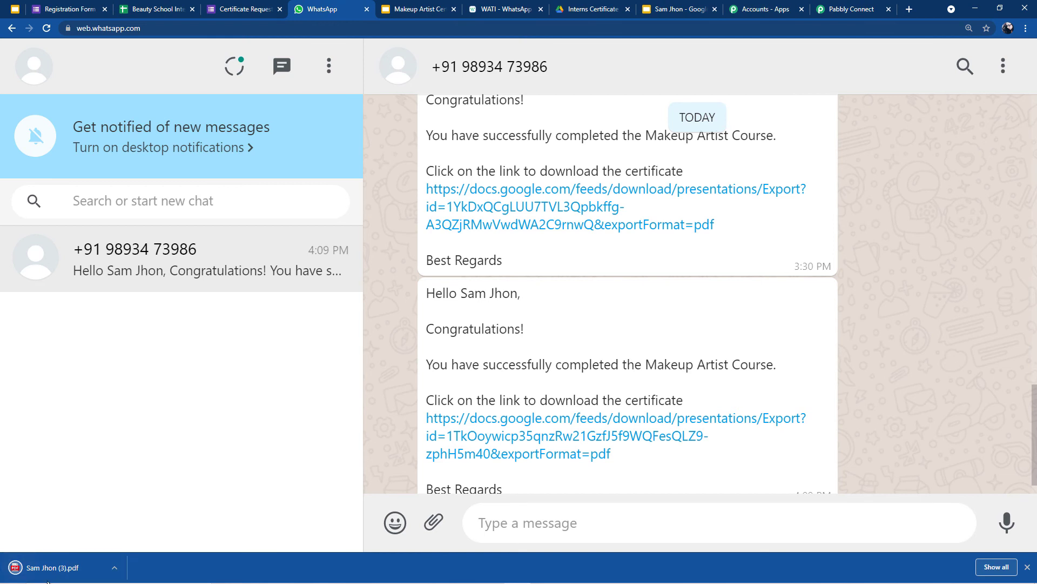
pyautogui.click(61, 573)
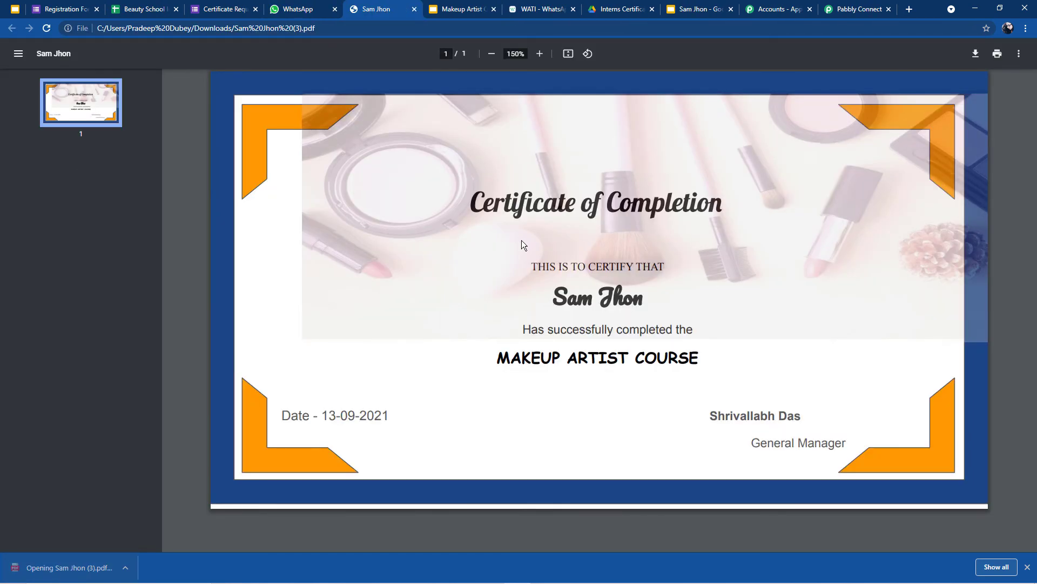
pyautogui.moveTo(553, 298); pyautogui.dragTo(555, 337)
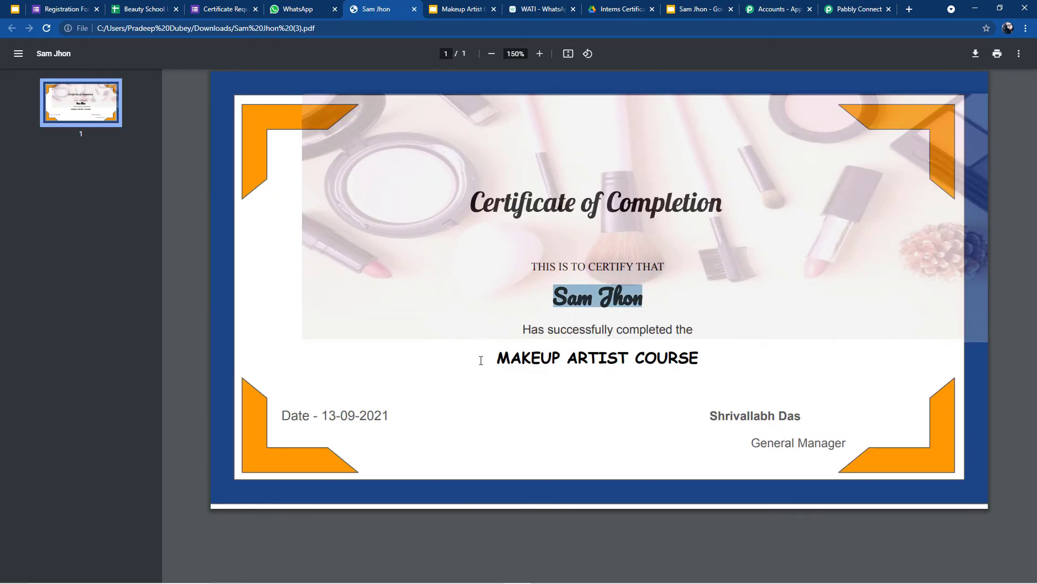
pyautogui.moveTo(496, 358)
pyautogui.mouseDown()
pyautogui.moveTo(375, 394)
pyautogui.moveTo(375, 415)
pyautogui.mouseUp()
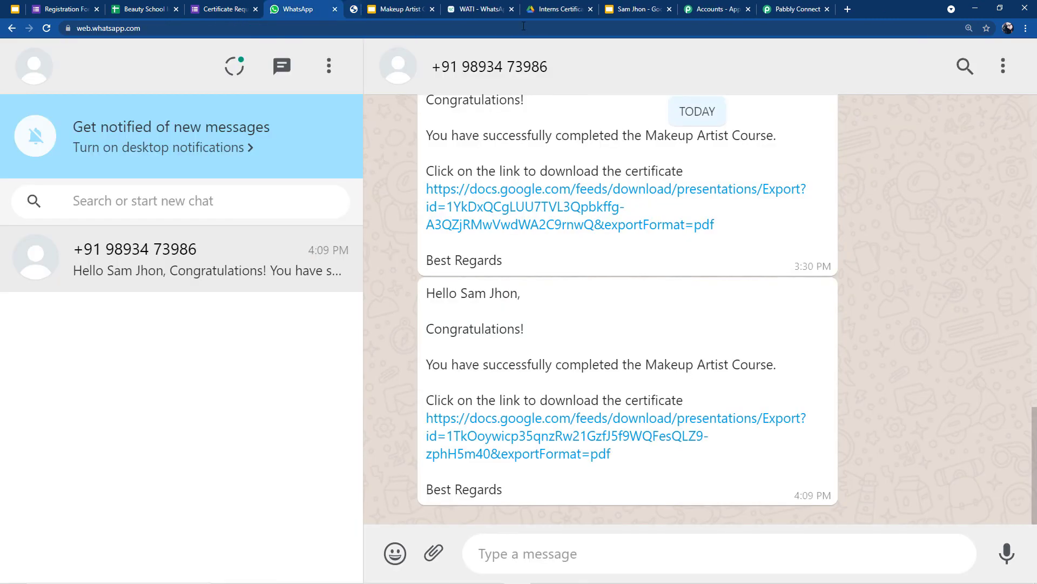
pyautogui.click(414, 9)
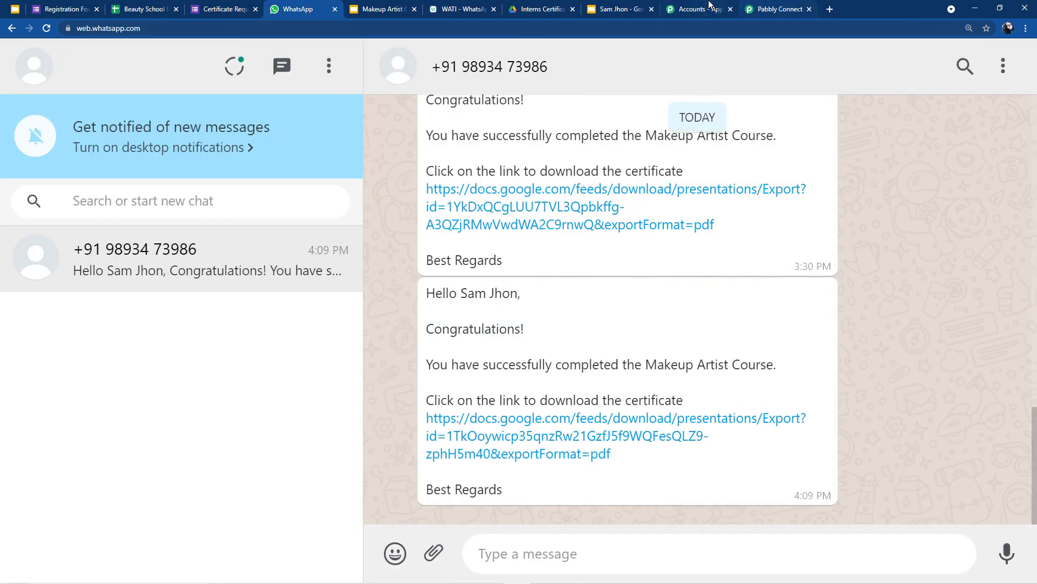
# Step: Start a fresh blank response on the Certificate Request Form
pyautogui.click(778, 9)
pyautogui.scroll(-5, 590, 267)
pyautogui.scroll(2, 620, 304)
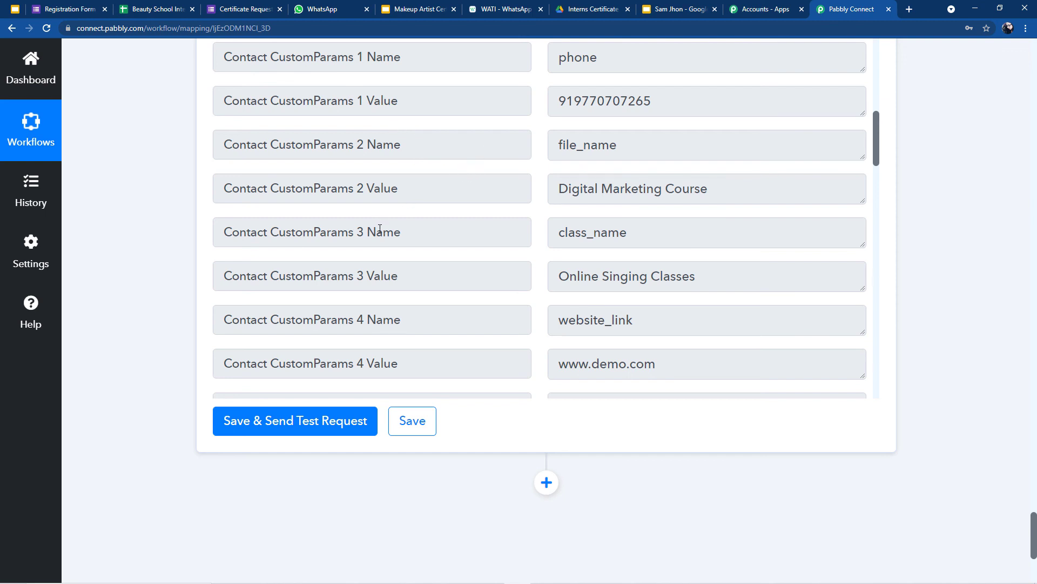
pyautogui.click(231, 9)
pyautogui.click(313, 168)
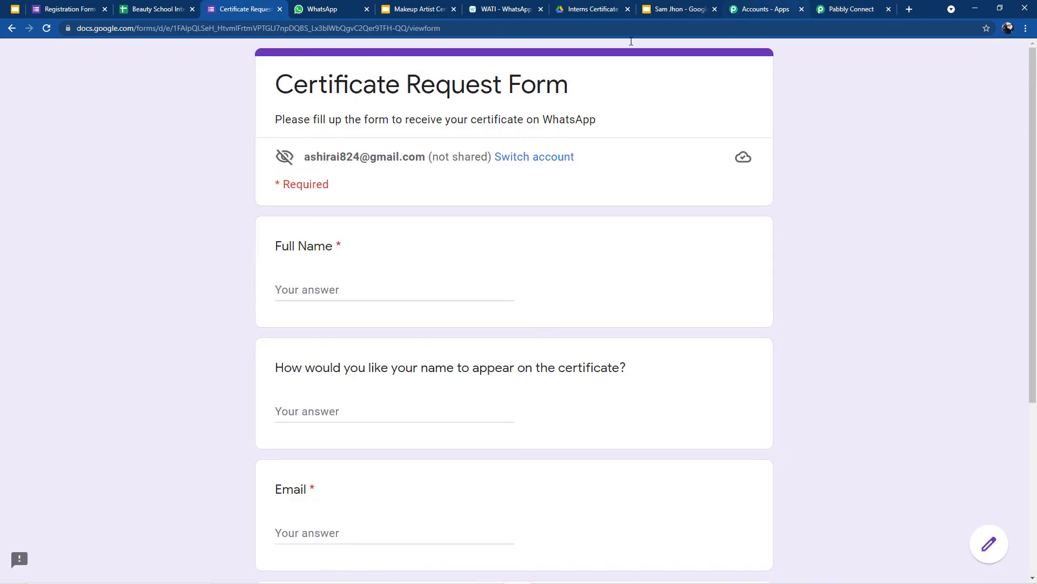
# Step: Autofill name, certificate name and email from a saved entry, enter the phone number, and submit
pyautogui.click(333, 12)
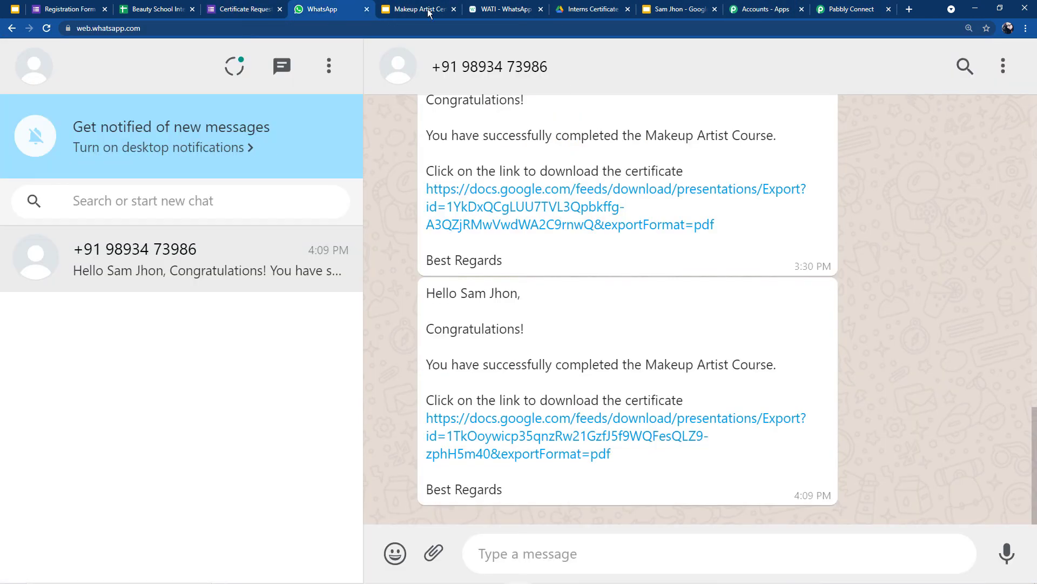
pyautogui.click(234, 5)
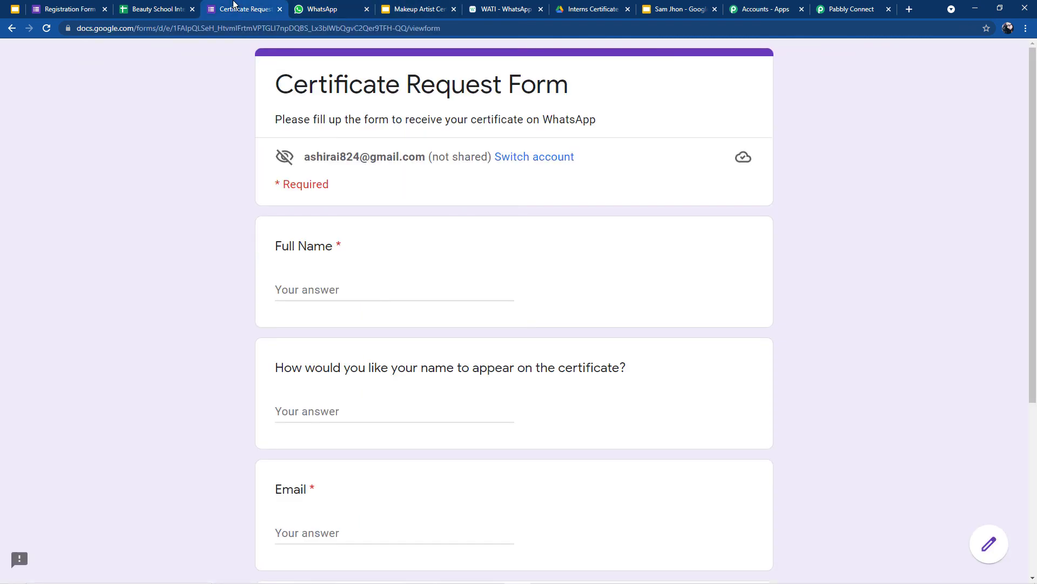
pyautogui.click(328, 288)
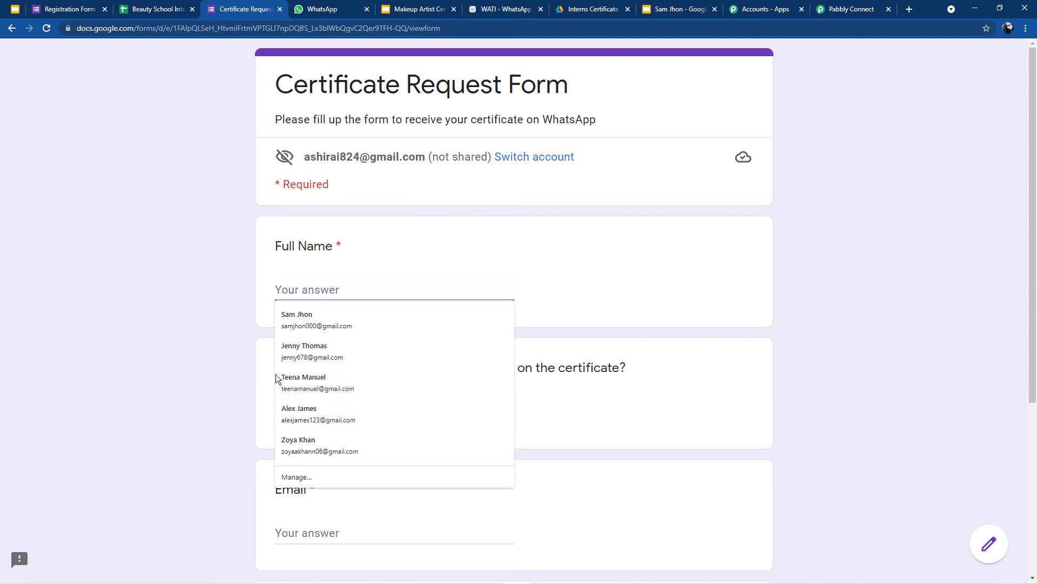
pyautogui.click(298, 383)
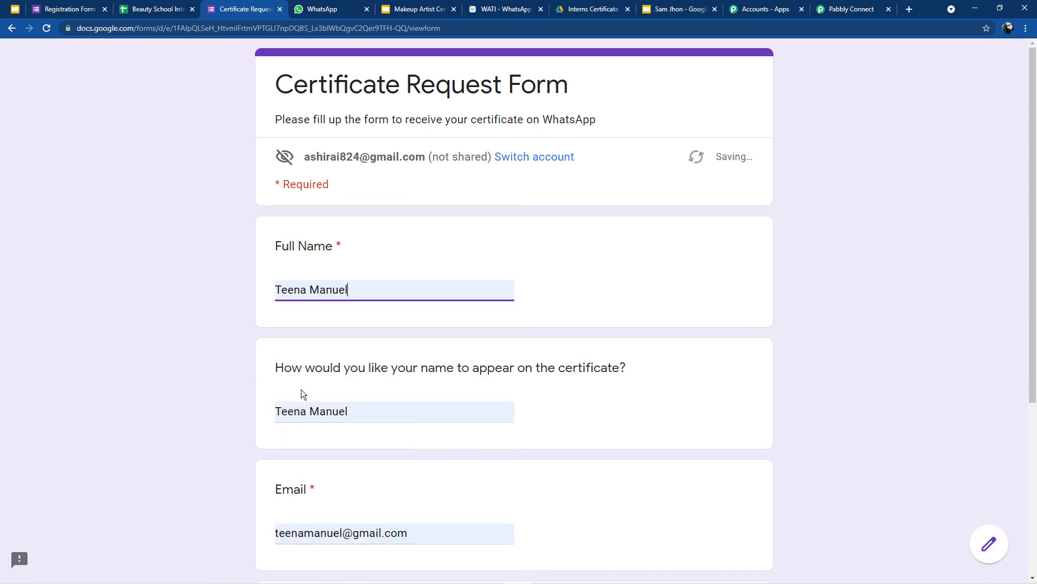
pyautogui.scroll(-4, 306, 399)
pyautogui.click(292, 443)
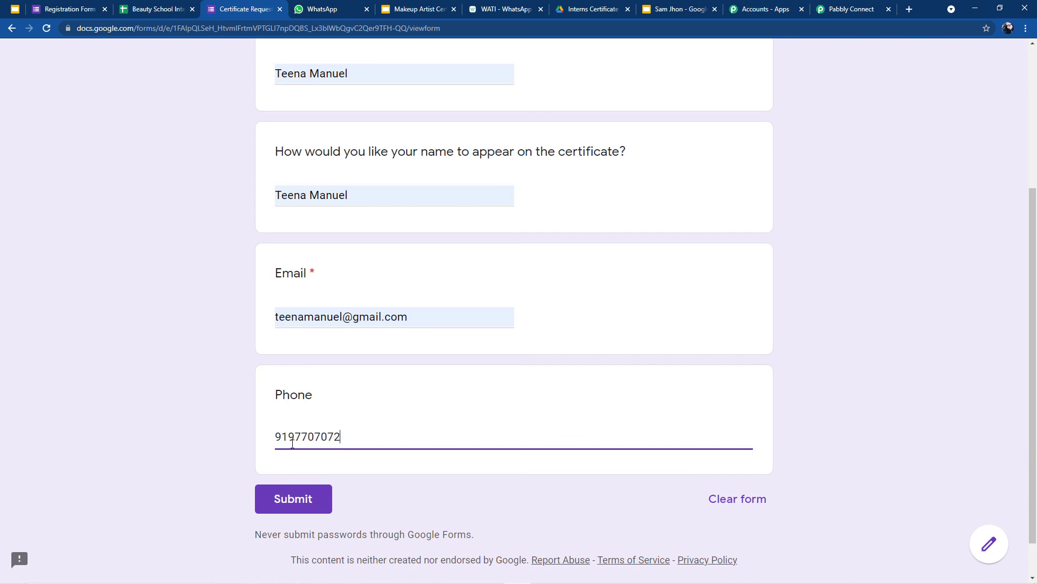
pyautogui.click(291, 497)
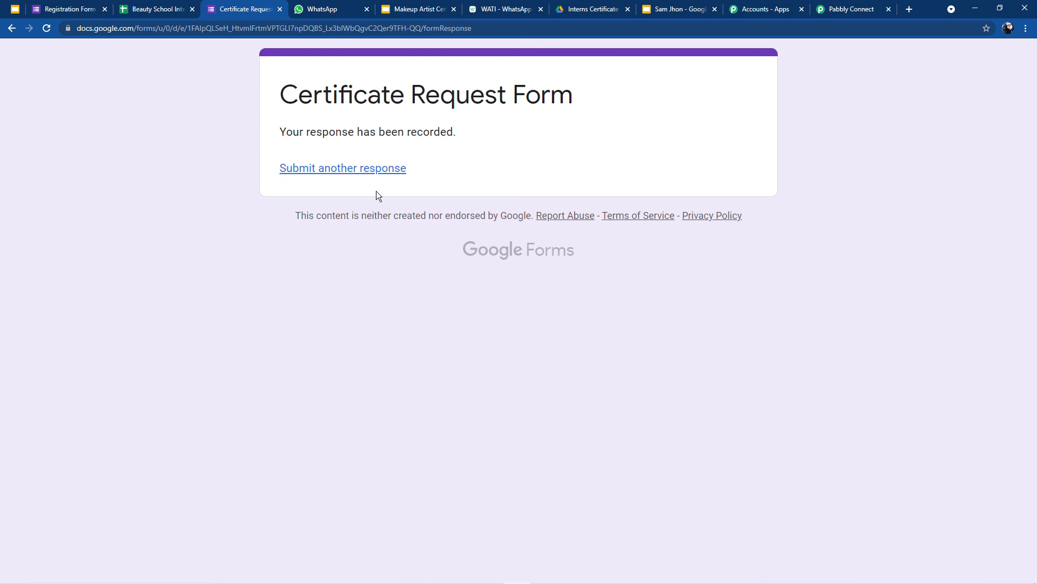
pyautogui.click(335, 15)
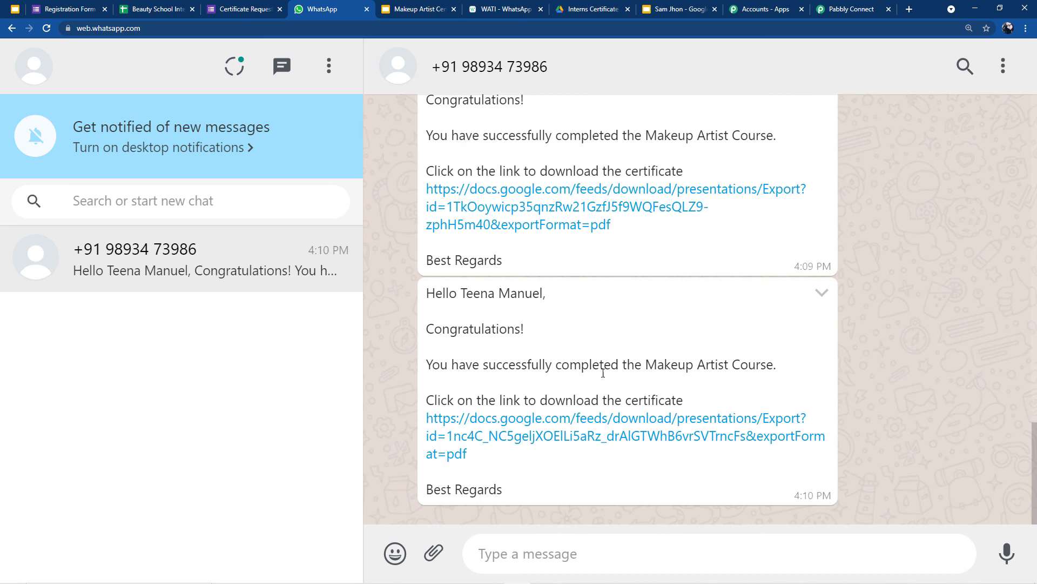
# Step: Open the new certificate PDF dated 13-09-2021, then view the Interns Certificate Drive folder
pyautogui.click(563, 439)
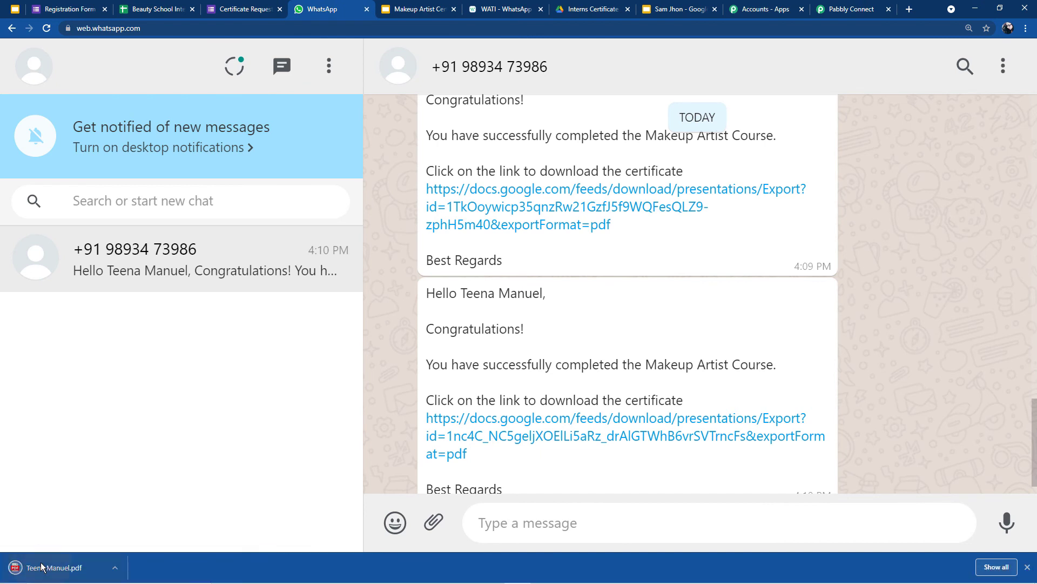
pyautogui.click(48, 567)
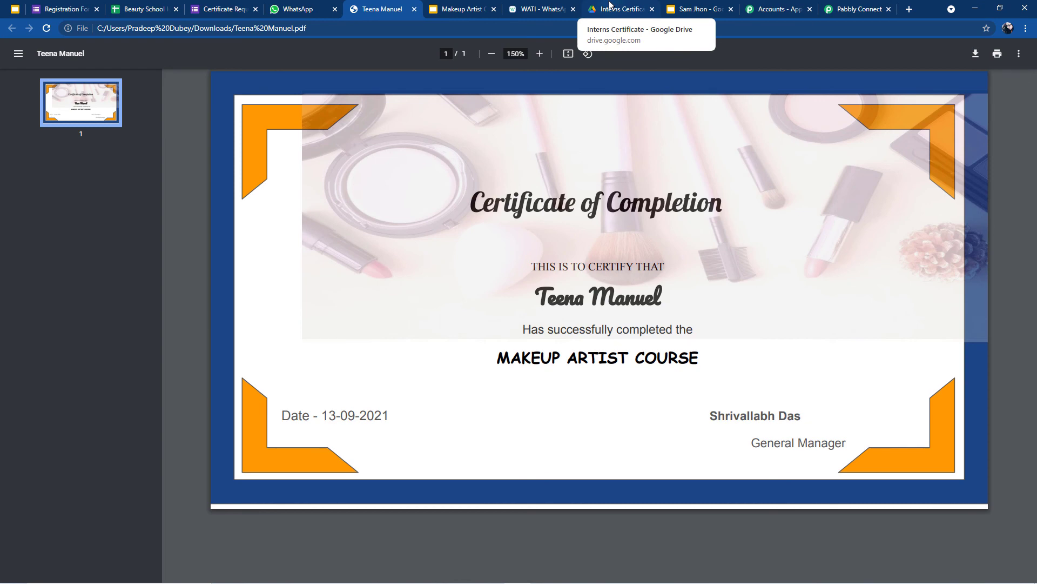
pyautogui.click(632, 9)
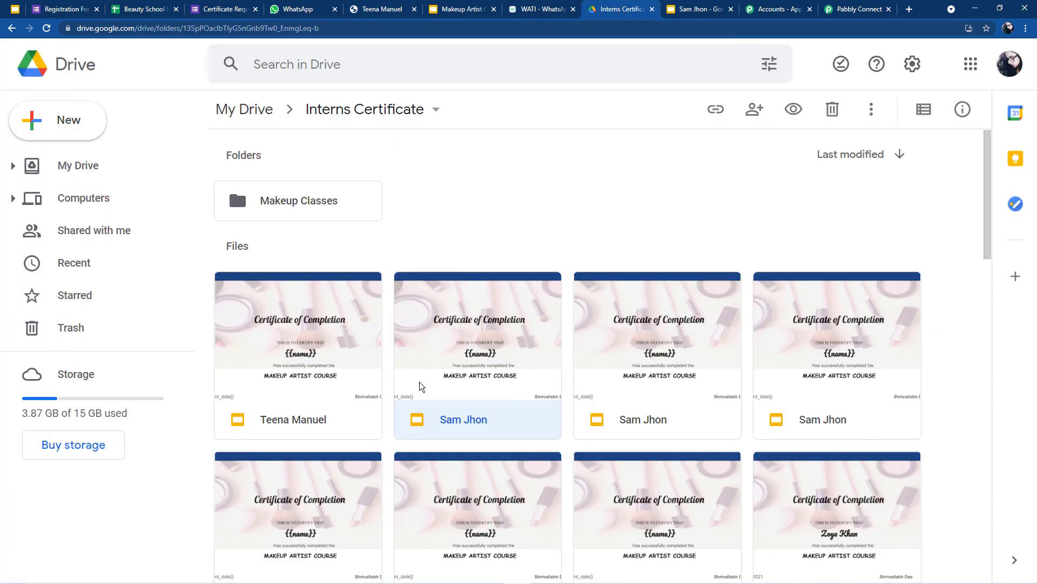
pyautogui.scroll(-2, 426, 379)
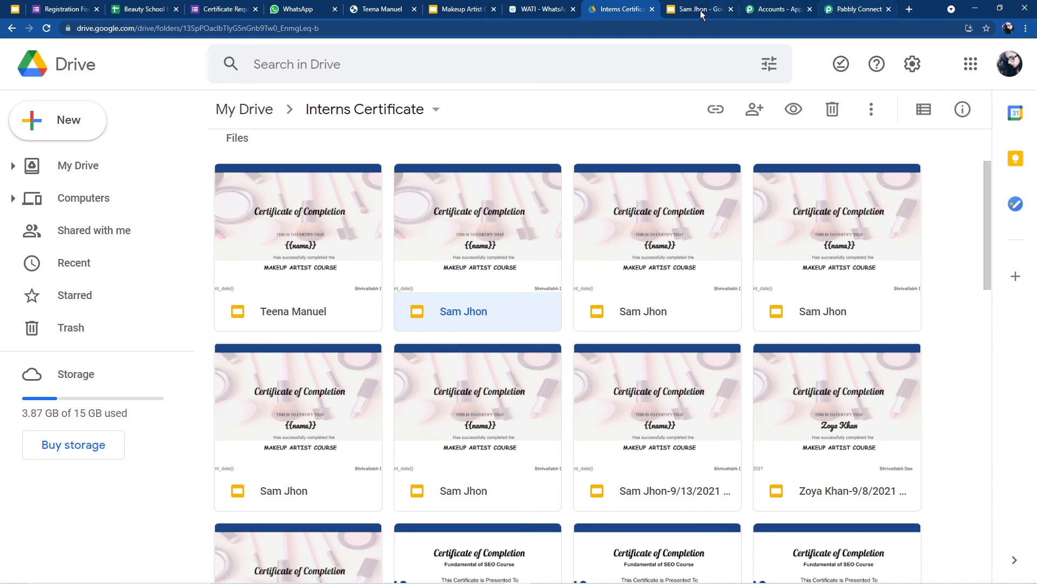
# Step: Collapse every workflow step, from WATI up through the Google Forms trigger
pyautogui.click(843, 5)
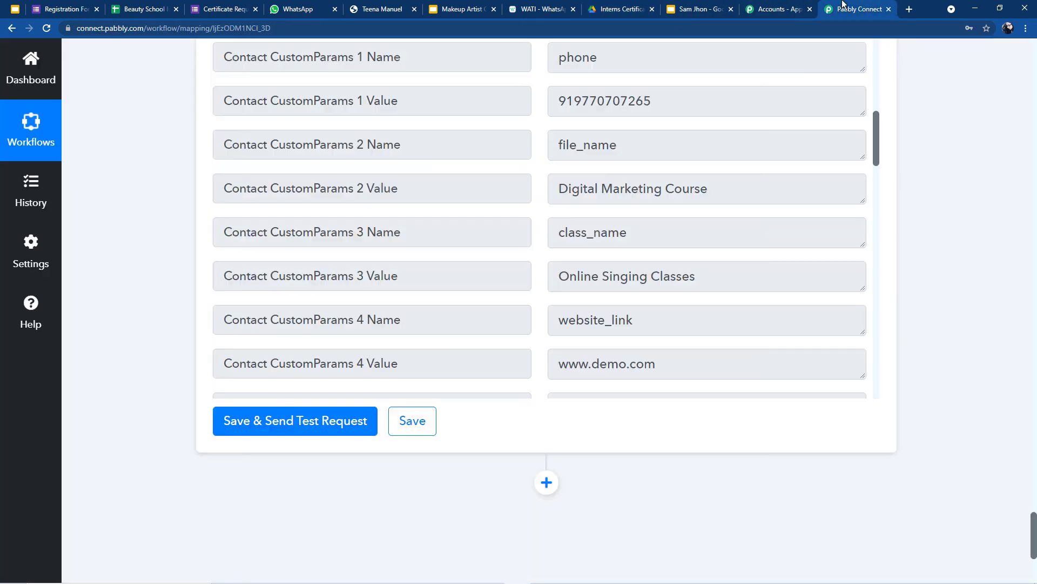
pyautogui.scroll(15, 793, 89)
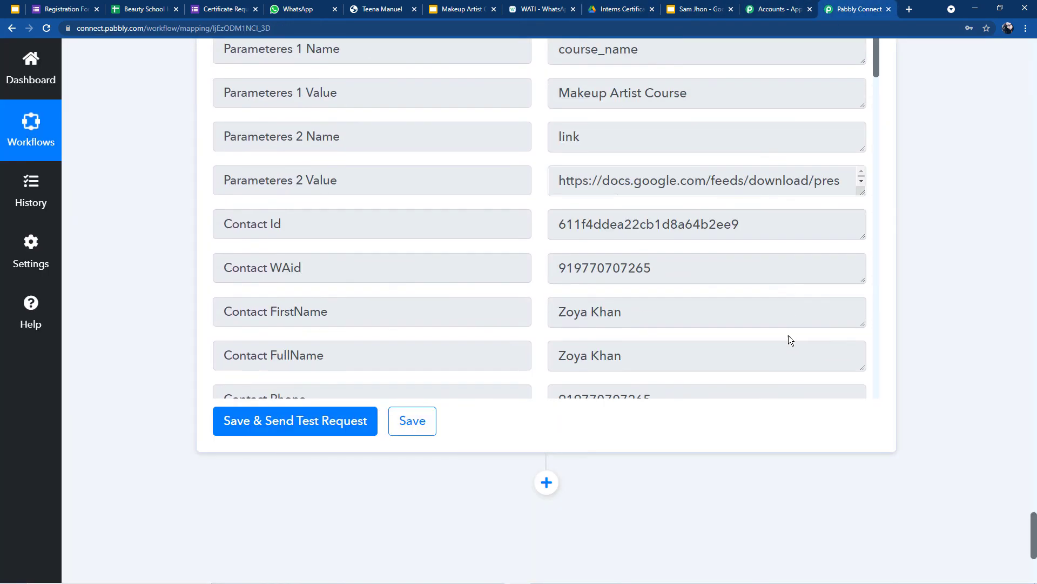
pyautogui.scroll(15, 795, 339)
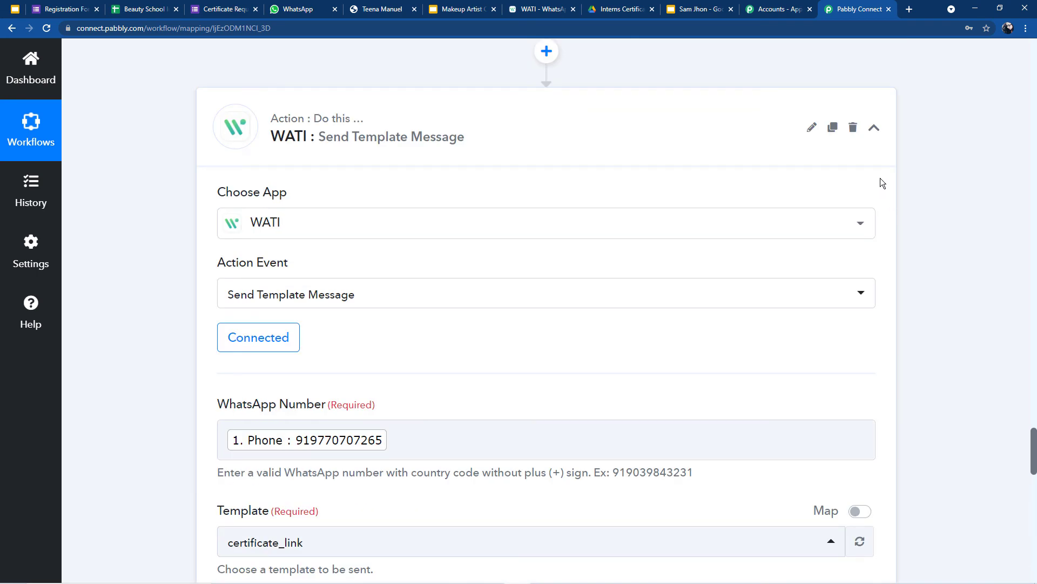
pyautogui.click(875, 130)
pyautogui.scroll(10, 877, 188)
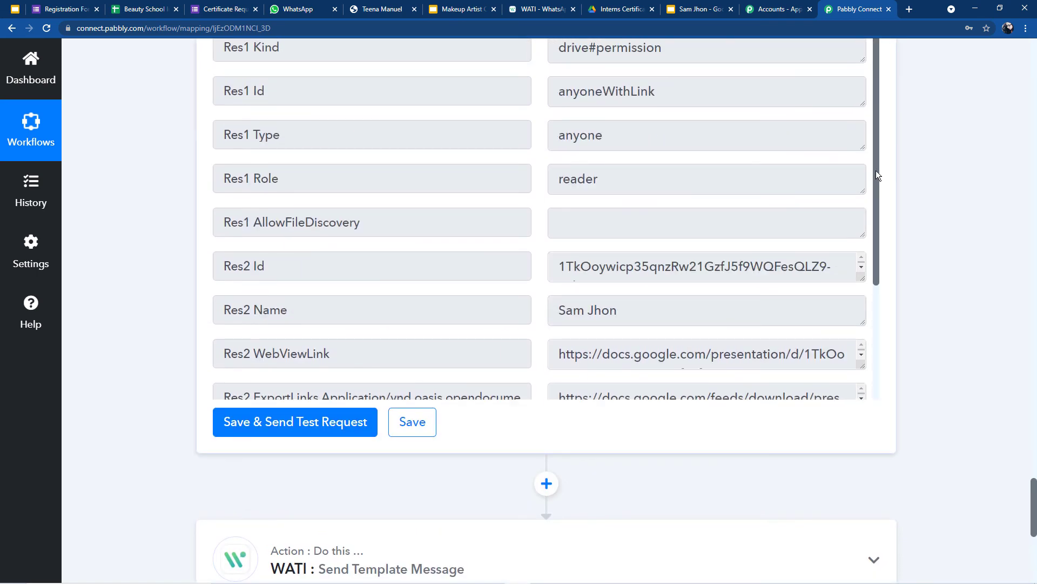
pyautogui.scroll(7, 875, 295)
pyautogui.click(876, 419)
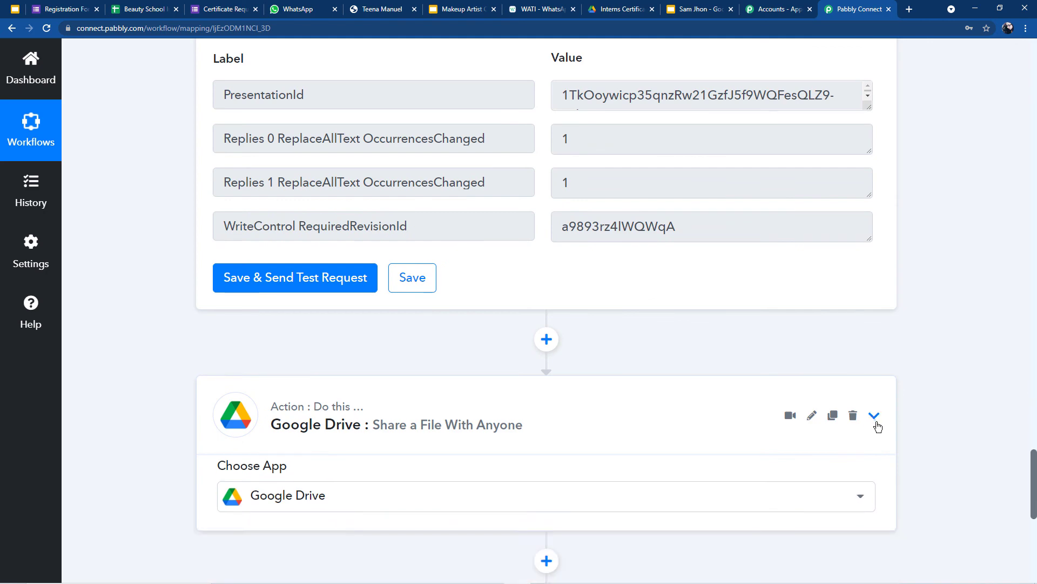
pyautogui.scroll(10, 872, 335)
pyautogui.scroll(12, 871, 254)
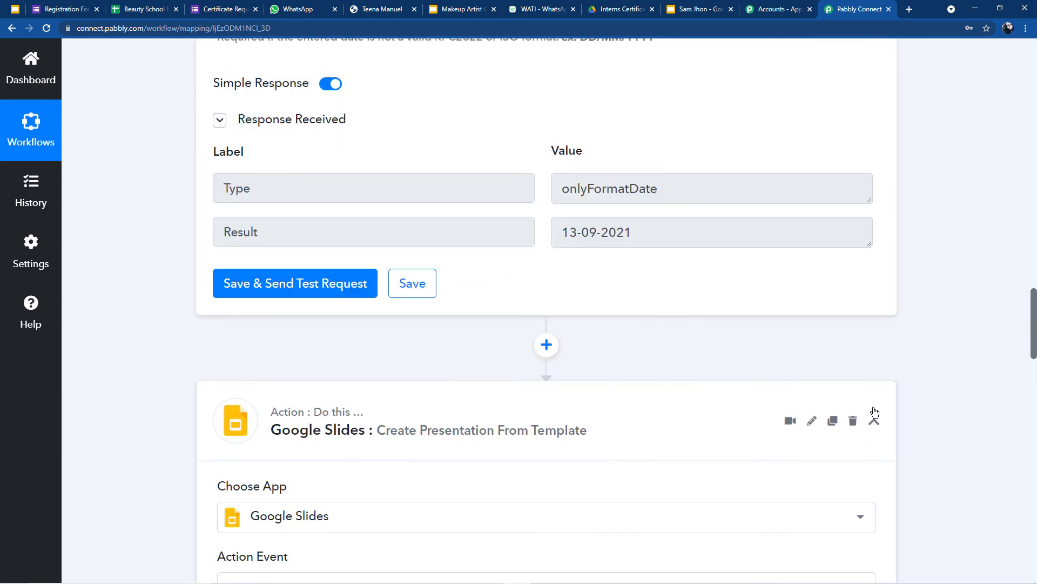
pyautogui.doubleClick(875, 420)
pyautogui.scroll(12, 873, 302)
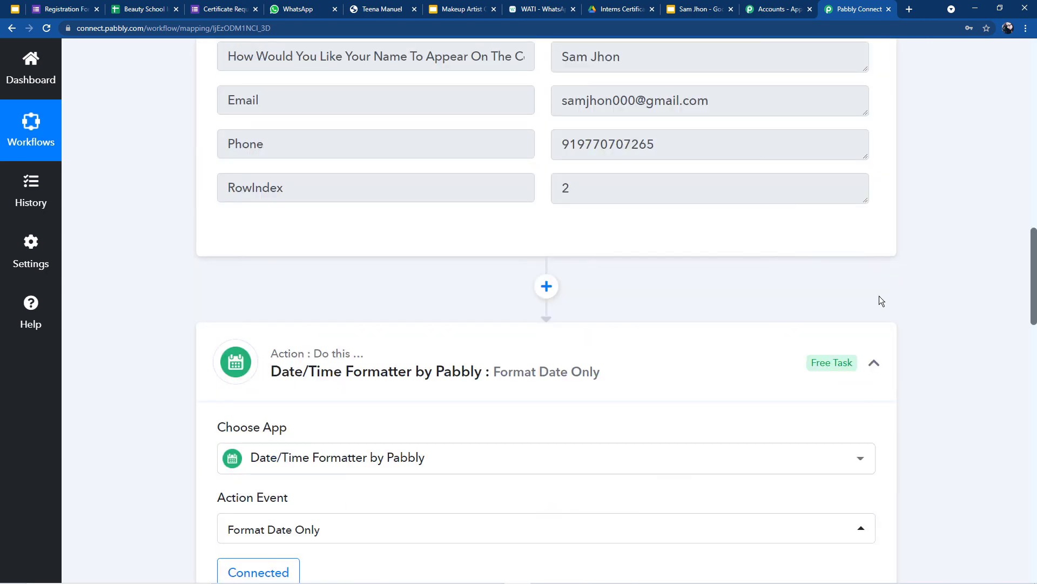
pyautogui.click(875, 371)
pyautogui.scroll(10, 875, 265)
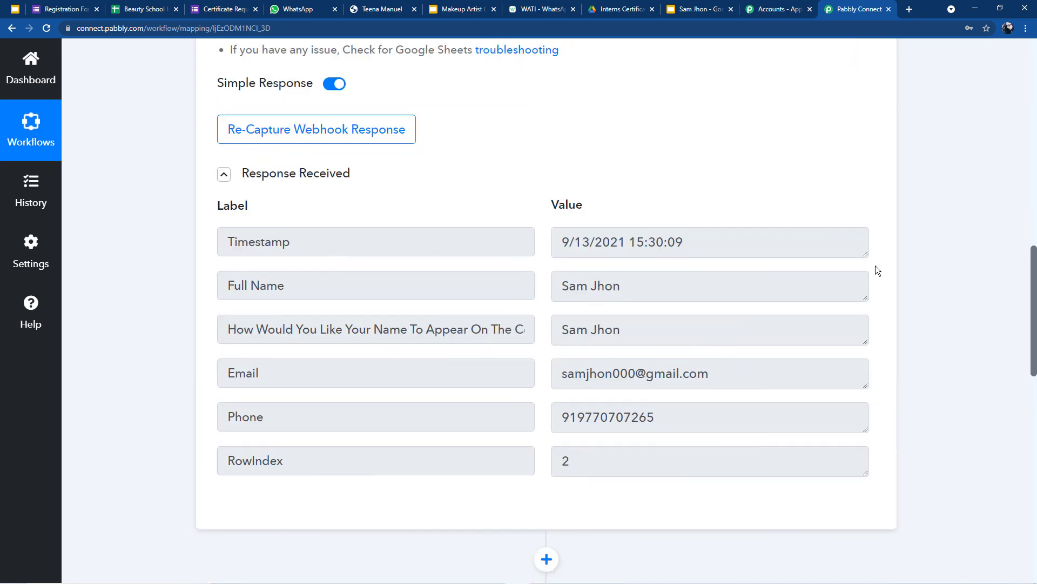
pyautogui.scroll(4, 877, 260)
pyautogui.click(874, 261)
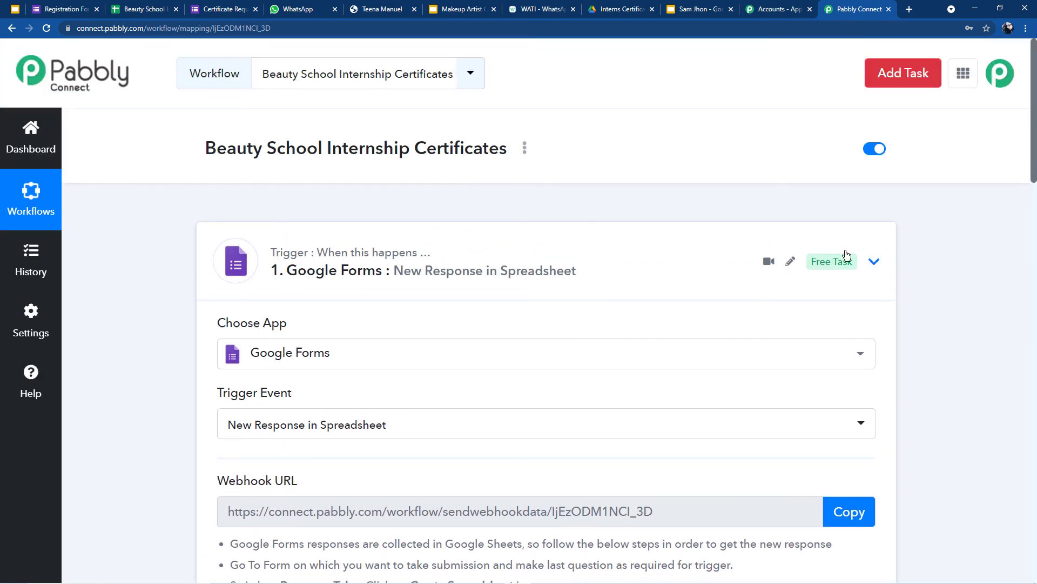
# Step: Expand the Google Forms trigger settings and bring up the Beauty School Internship Certificates sheet
pyautogui.scroll(-4, 398, 203)
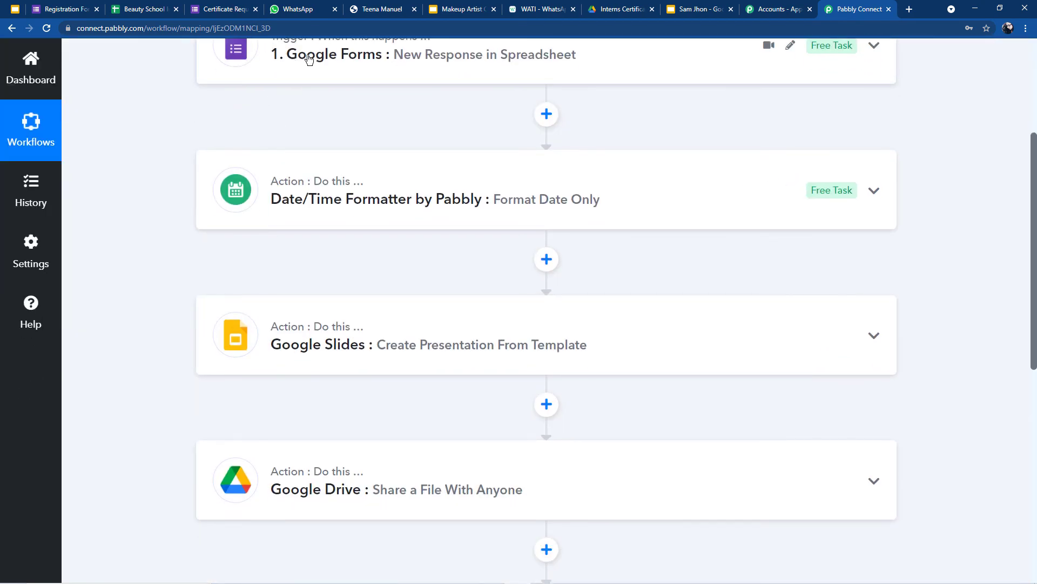
pyautogui.click(318, 58)
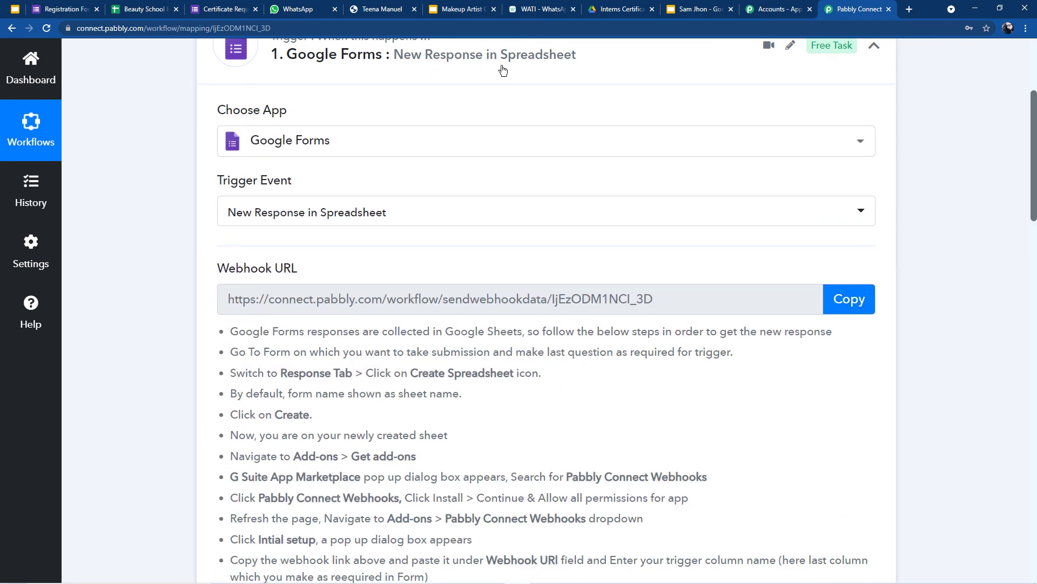
pyautogui.click(125, 7)
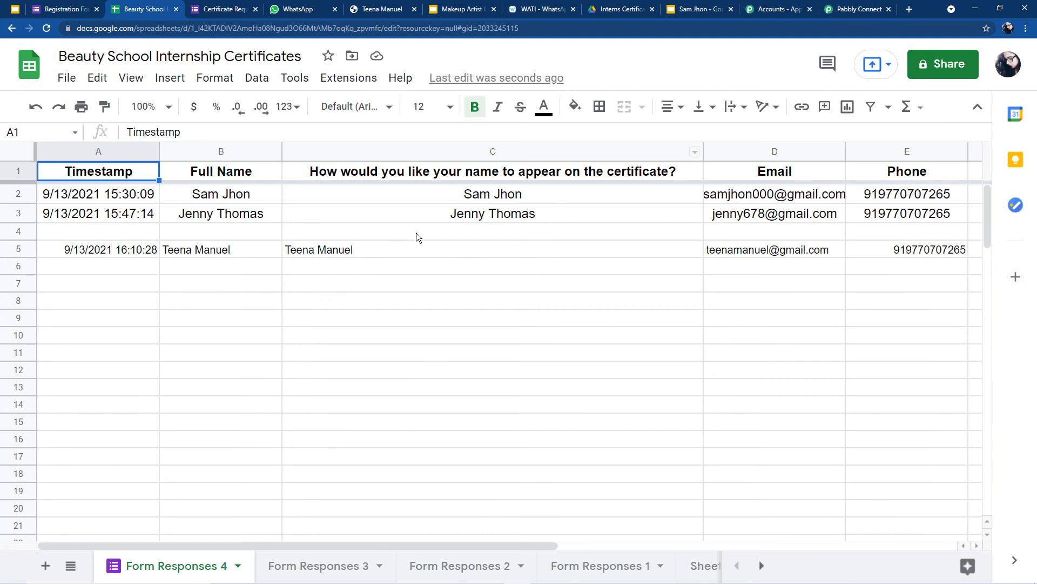
# Step: Return to the Google Forms trigger, showing its webhook URL and Google Sheets add-on instructions
pyautogui.click(834, 6)
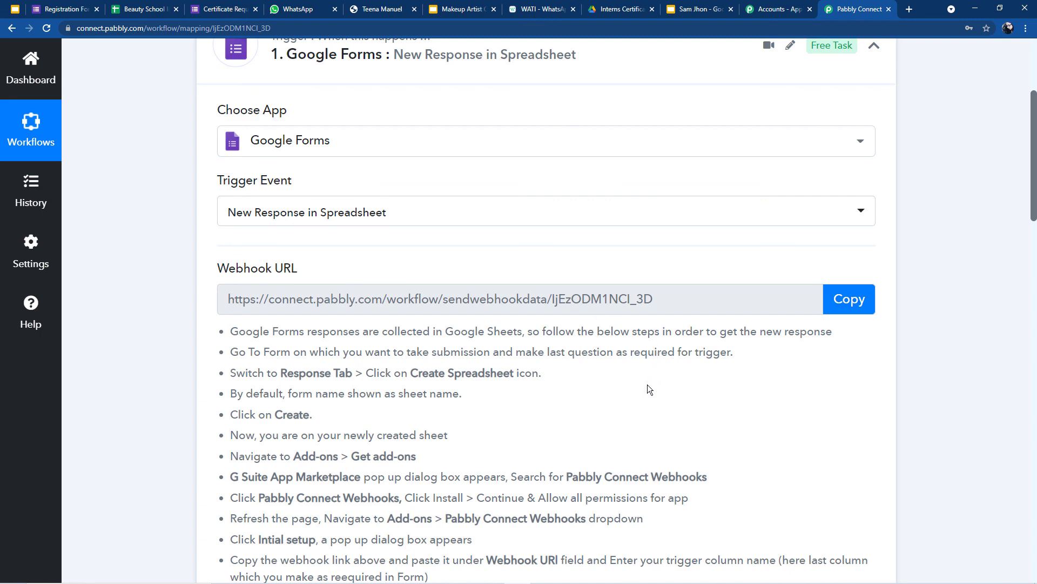
# Step: Inspect the trigger's captured Timestamp value and expand the Date/Time Formatter step
pyautogui.scroll(-10, 539, 343)
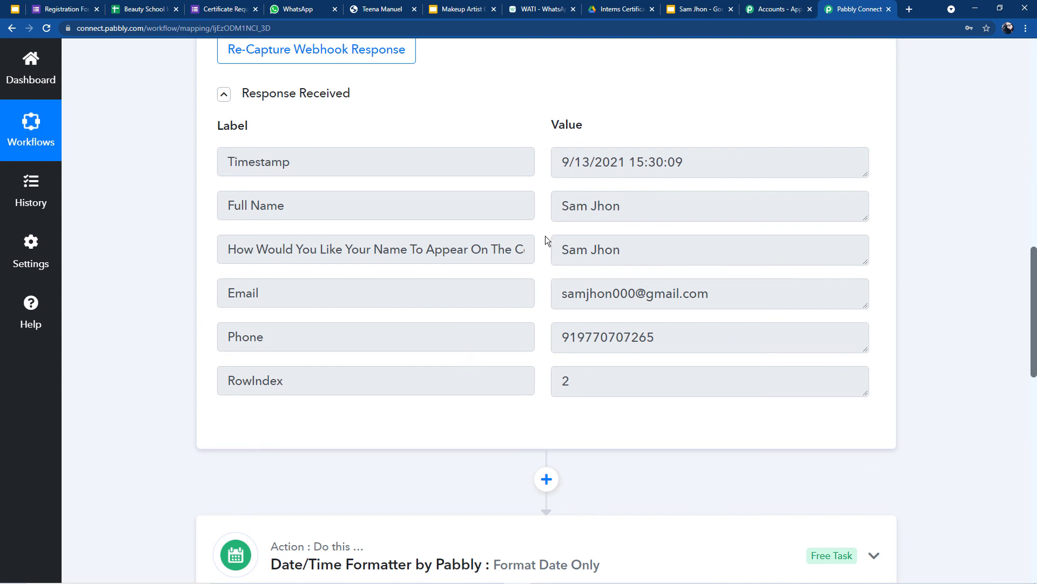
pyautogui.scroll(-2, 546, 236)
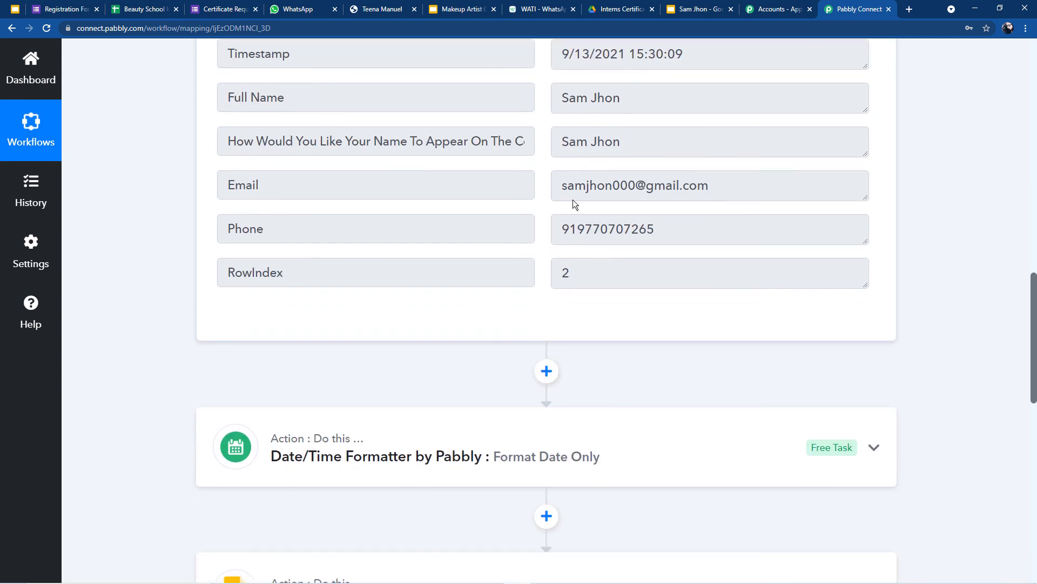
pyautogui.moveTo(560, 58); pyautogui.dragTo(693, 57)
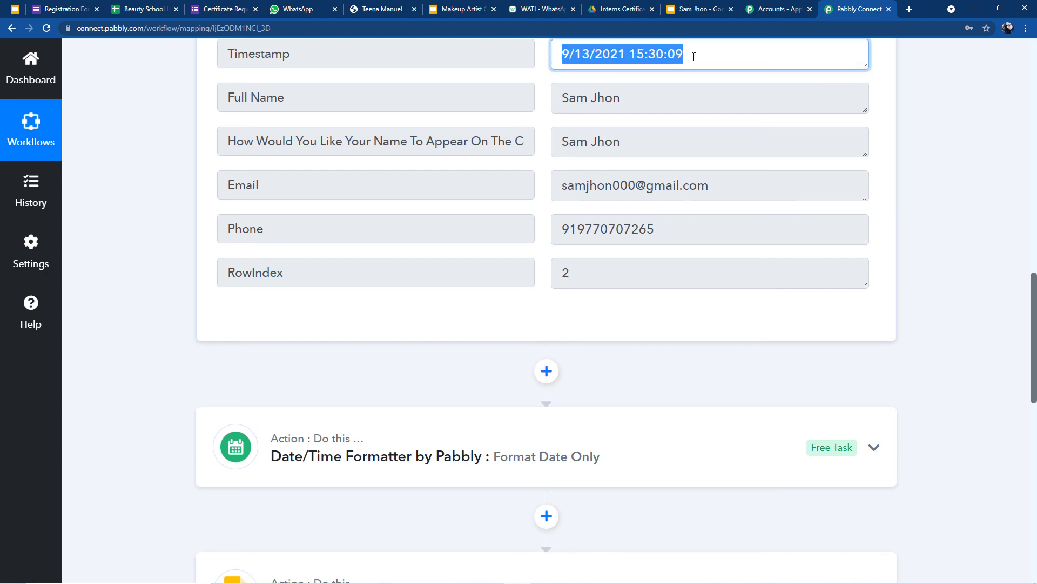
pyautogui.scroll(-2, 465, 324)
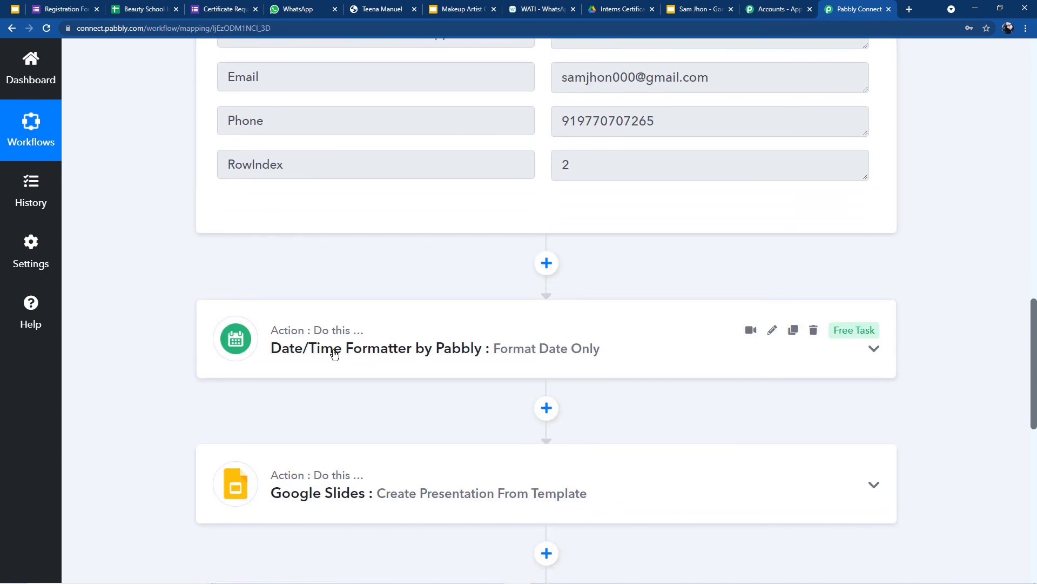
pyautogui.scroll(-2, 333, 351)
pyautogui.click(335, 250)
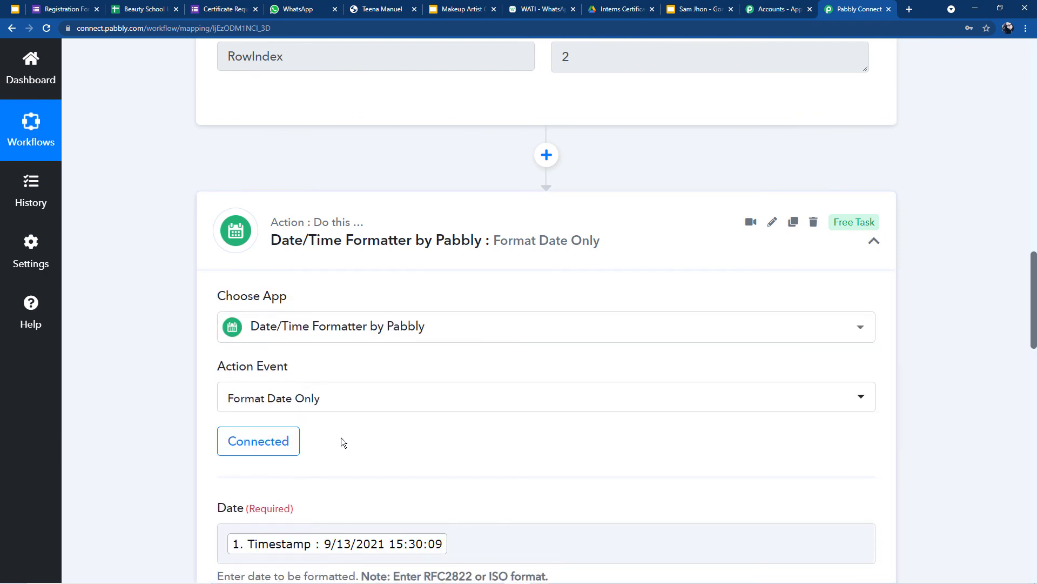
# Step: Expand the Google Slides step, then the Google Drive share step with its PresentationId File ID
pyautogui.scroll(-2, 292, 438)
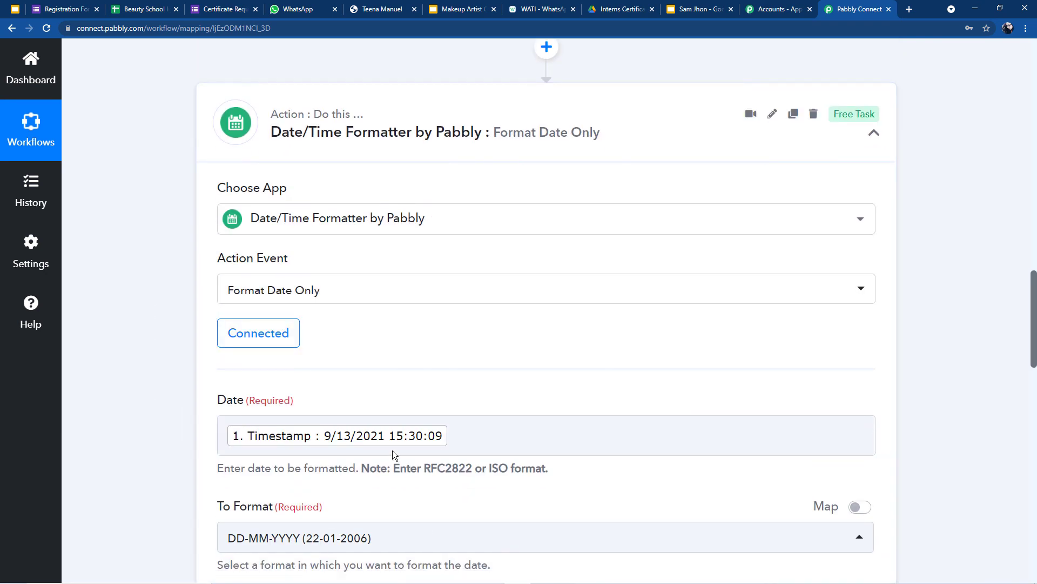
pyautogui.scroll(-8, 406, 473)
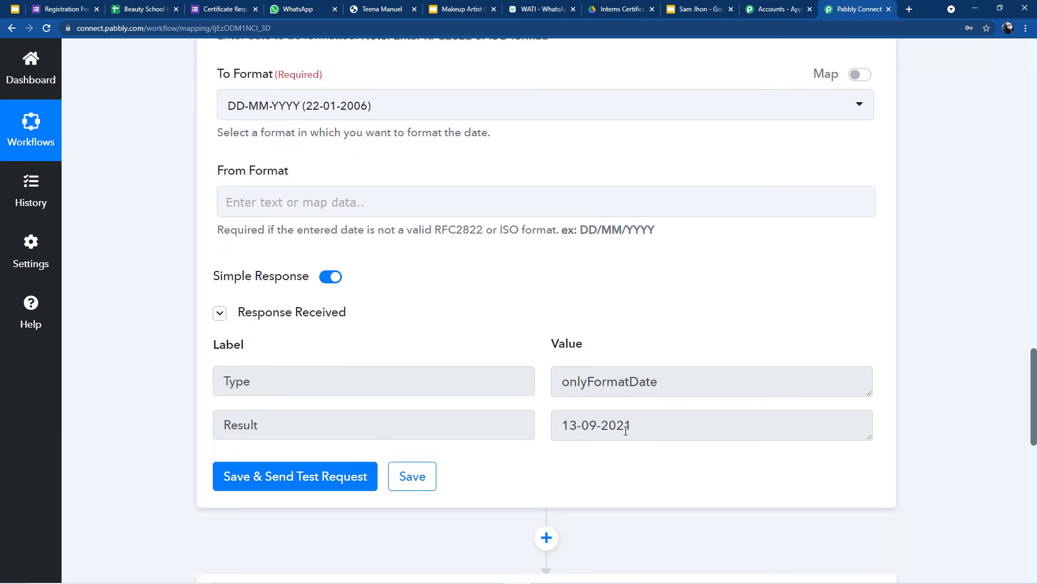
pyautogui.scroll(-8, 626, 430)
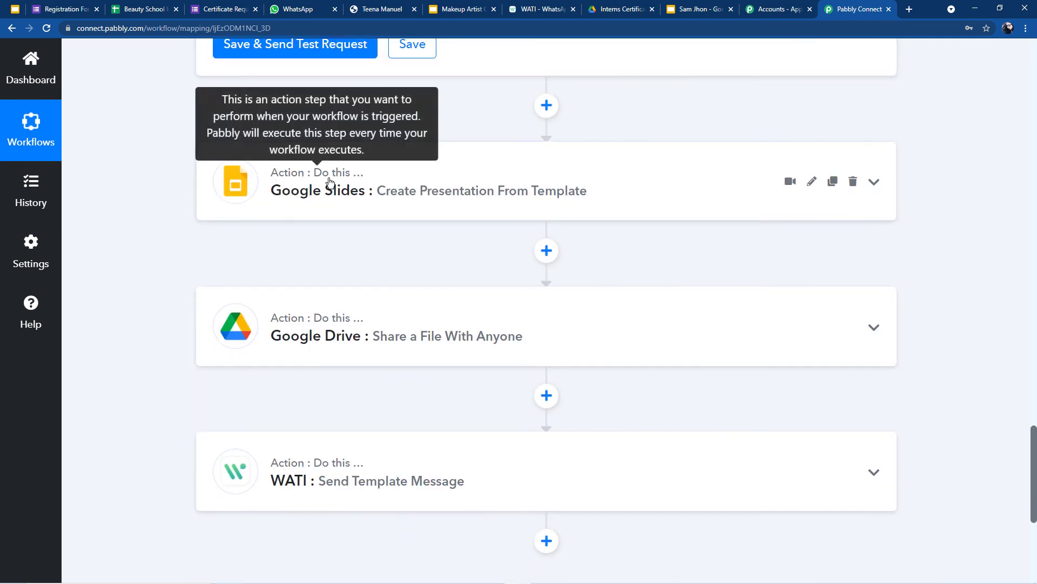
pyautogui.click(384, 201)
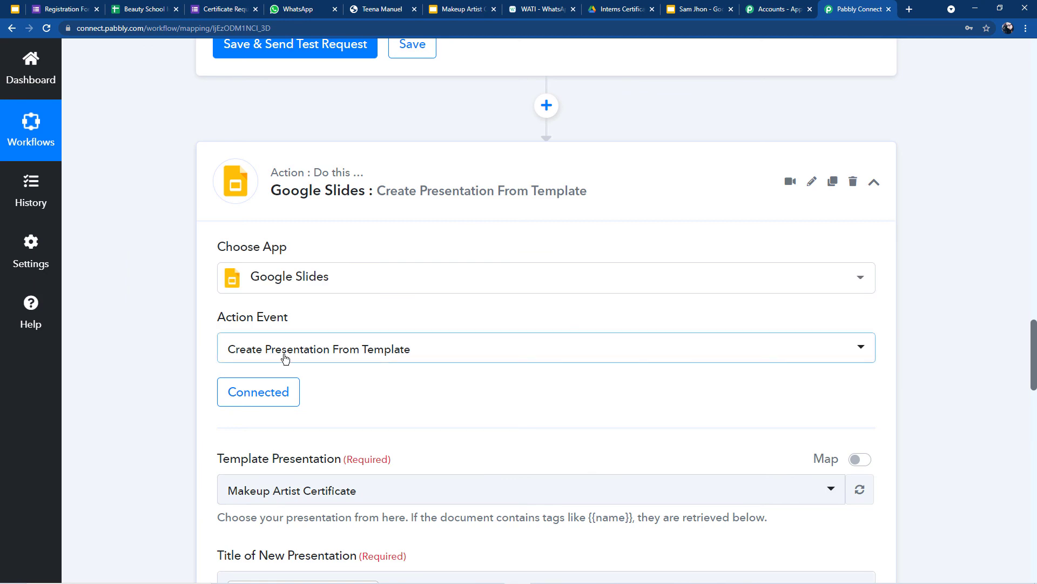
pyautogui.scroll(-6, 317, 354)
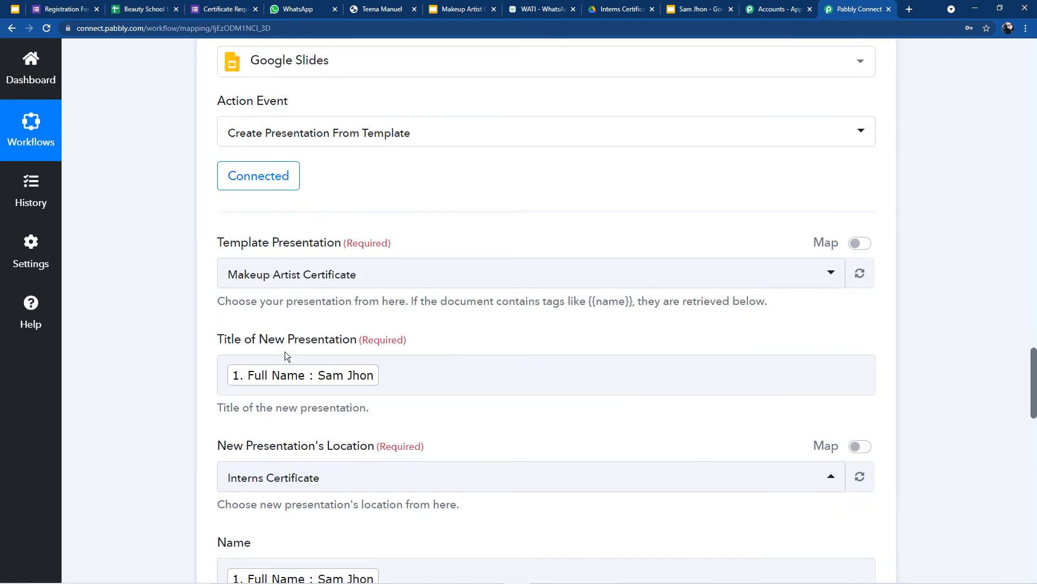
pyautogui.scroll(-4, 310, 288)
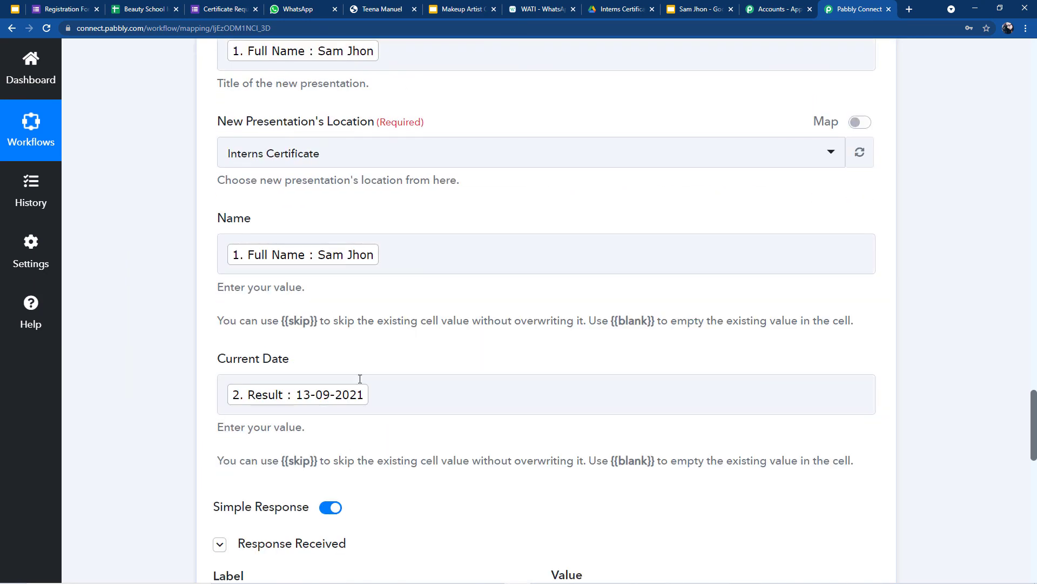
pyautogui.scroll(-8, 386, 414)
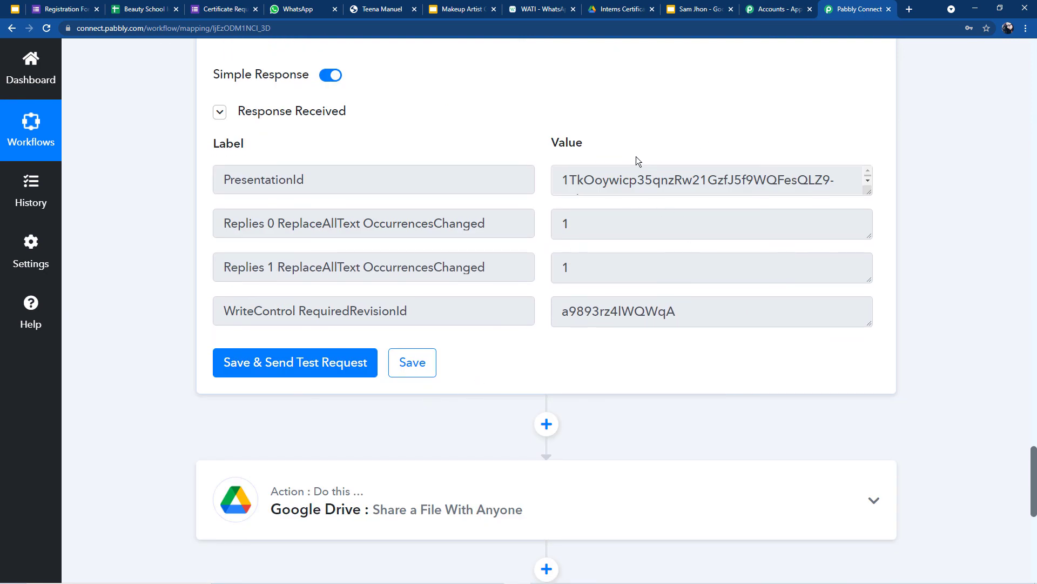
pyautogui.scroll(-6, 655, 172)
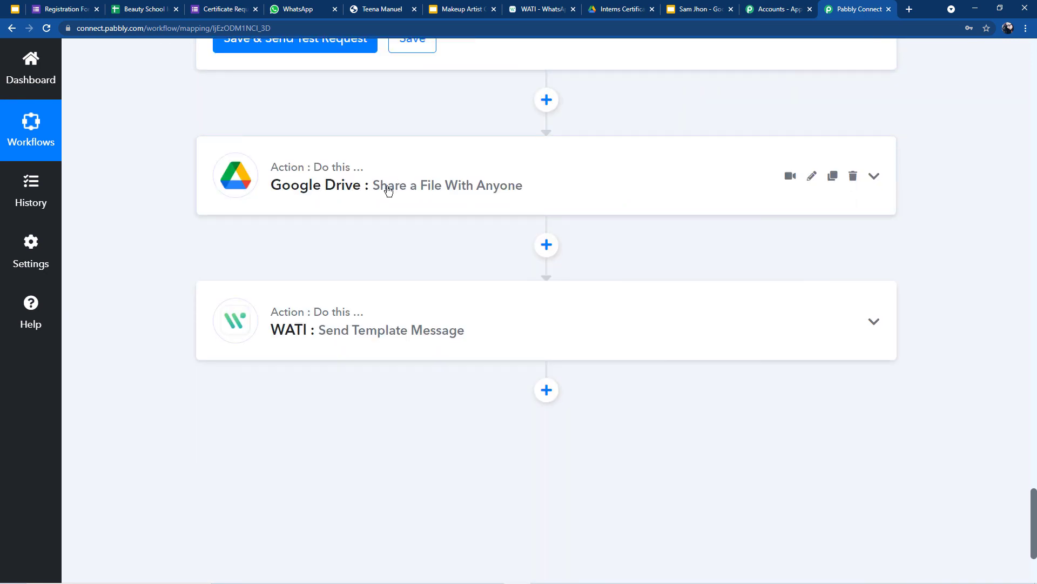
pyautogui.click(388, 188)
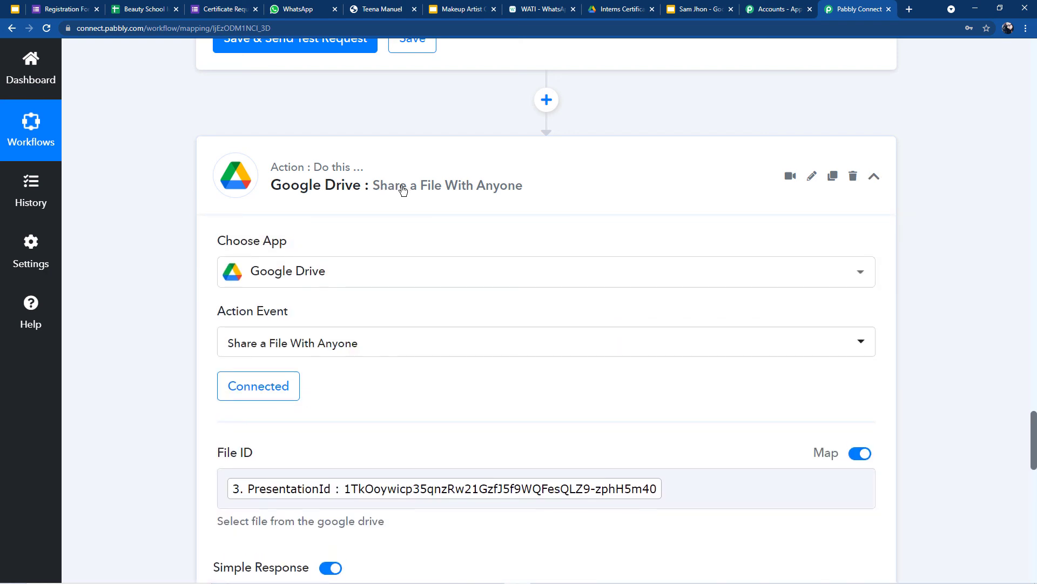
# Step: Expand the WATI Send Template Message step and review its settings
pyautogui.scroll(-2, 394, 194)
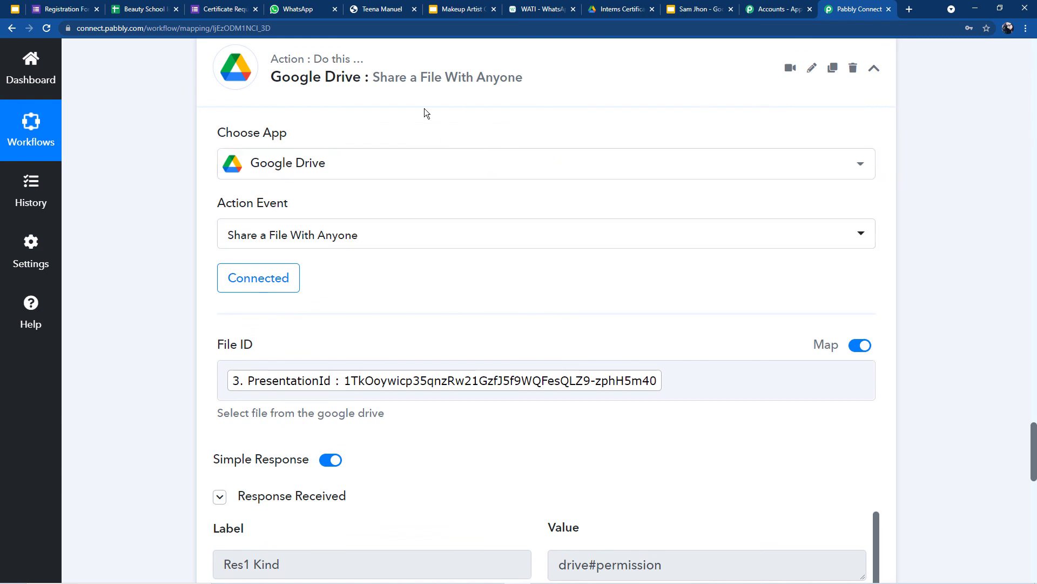
pyautogui.scroll(-2, 425, 322)
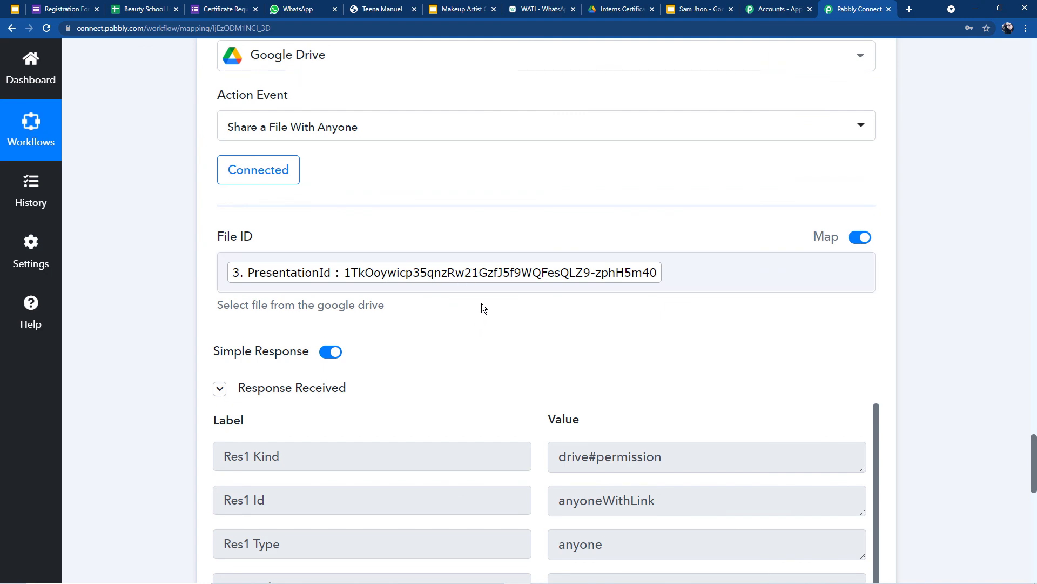
pyautogui.scroll(-10, 482, 302)
pyautogui.click(326, 328)
pyautogui.scroll(-2, 516, 323)
pyautogui.scroll(-10, 517, 323)
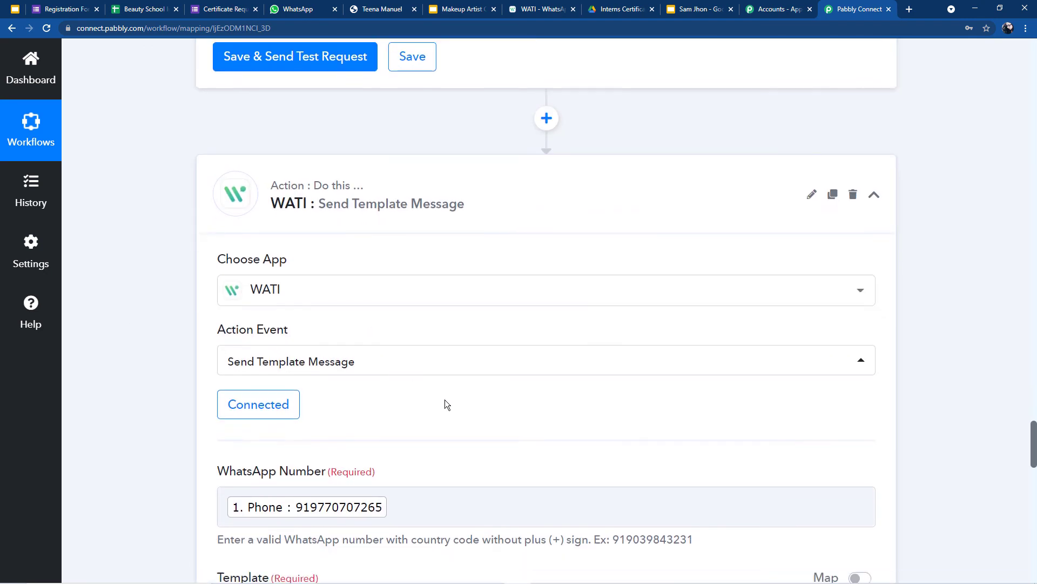
pyautogui.scroll(6, 671, 248)
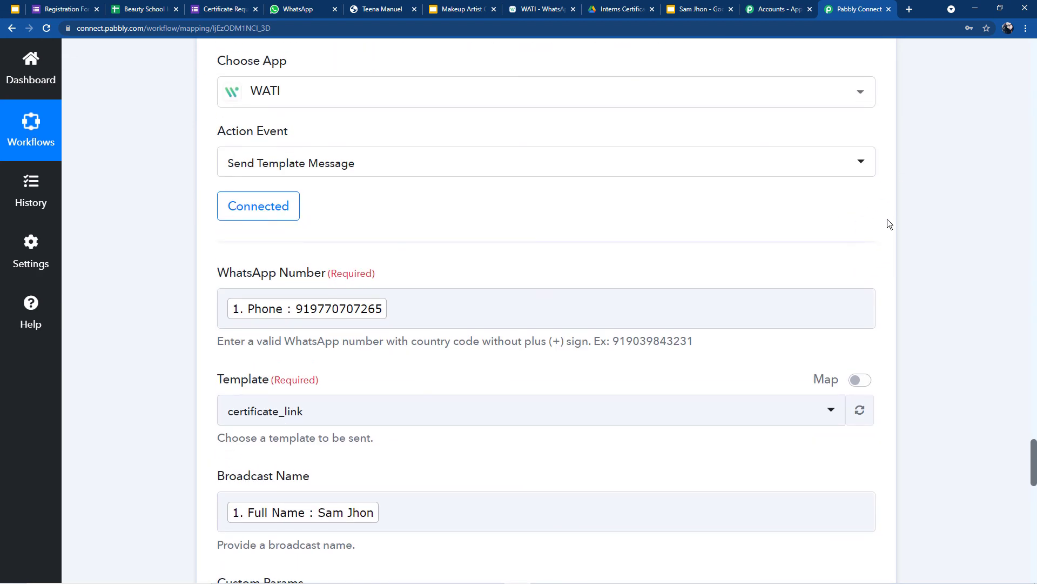
pyautogui.scroll(6, 887, 219)
pyautogui.scroll(7, 880, 280)
pyautogui.scroll(8, 878, 273)
# Step: Collapse the Google Drive, Google Slides, Date/Time Formatter and Google Forms trigger steps
pyautogui.click(873, 179)
pyautogui.scroll(18, 879, 185)
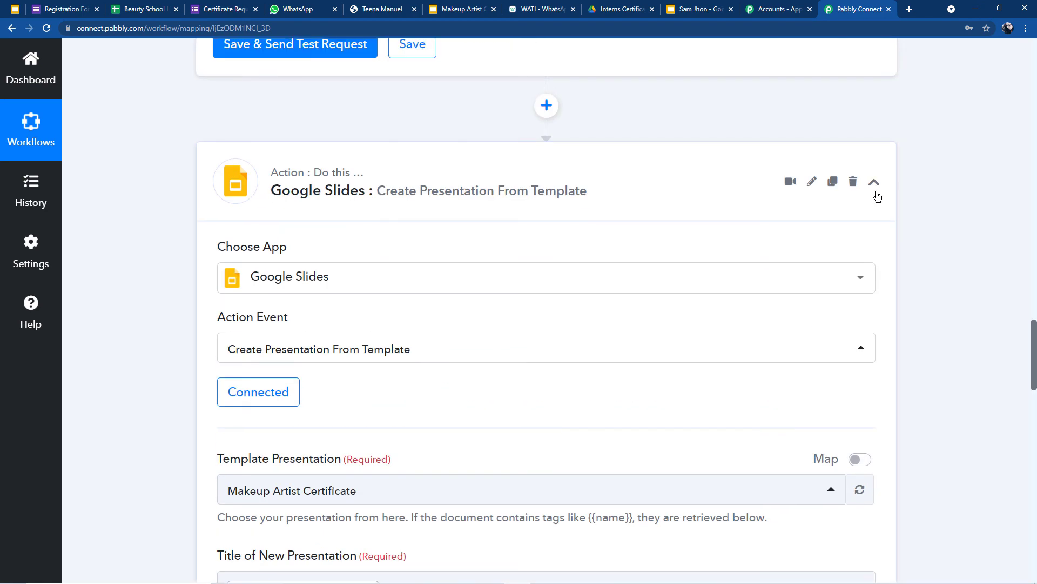
pyautogui.click(876, 191)
pyautogui.scroll(12, 877, 191)
pyautogui.scroll(2, 876, 190)
pyautogui.click(874, 349)
pyautogui.scroll(8, 870, 270)
pyautogui.scroll(12, 868, 261)
pyautogui.click(874, 261)
pyautogui.scroll(-2, 497, 470)
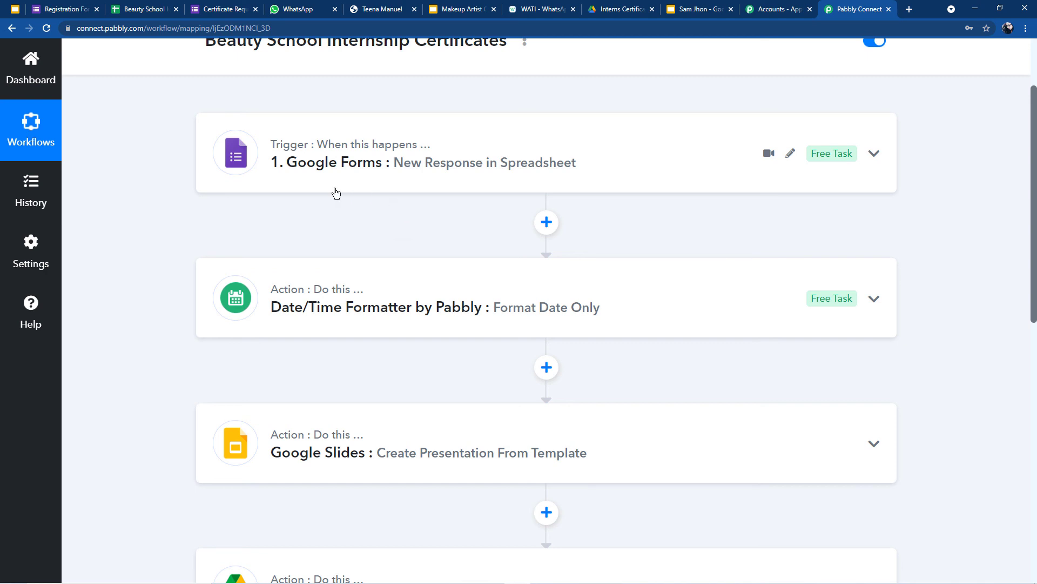
pyautogui.scroll(-2, 380, 280)
pyautogui.scroll(2, 381, 278)
pyautogui.scroll(2, 381, 278)
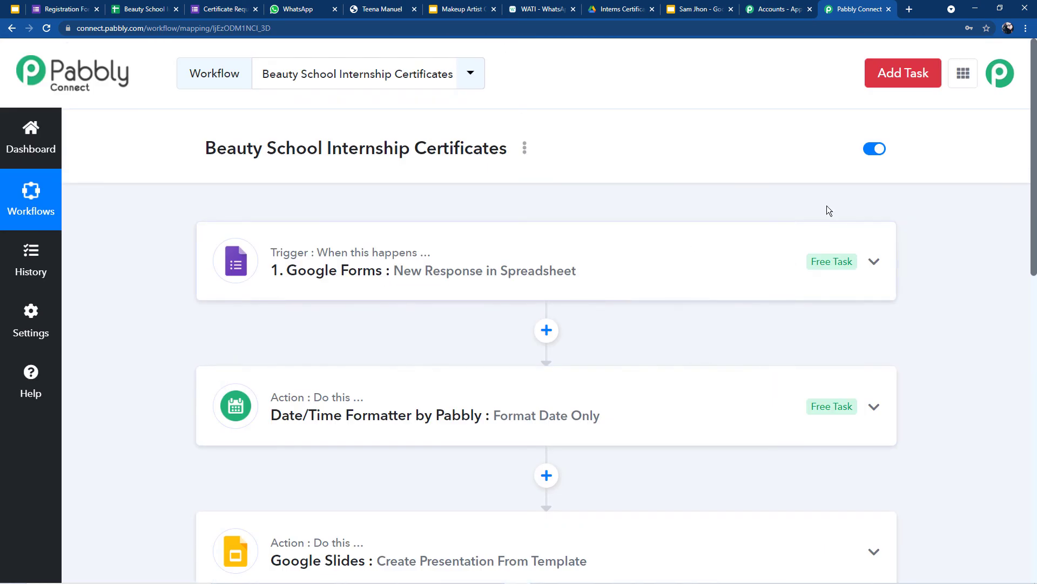